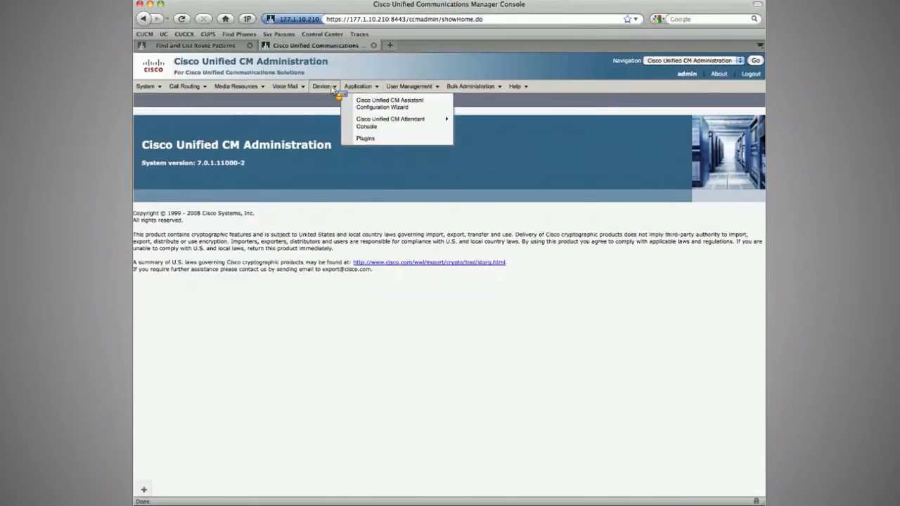
Step: Browse the existing phone and route pattern lists
mouse_move(334, 88)
click(333, 136)
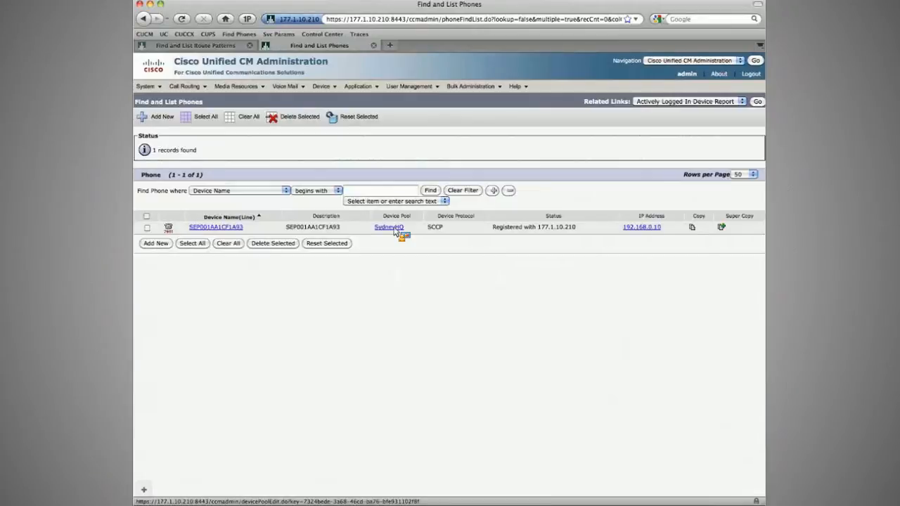
click(222, 45)
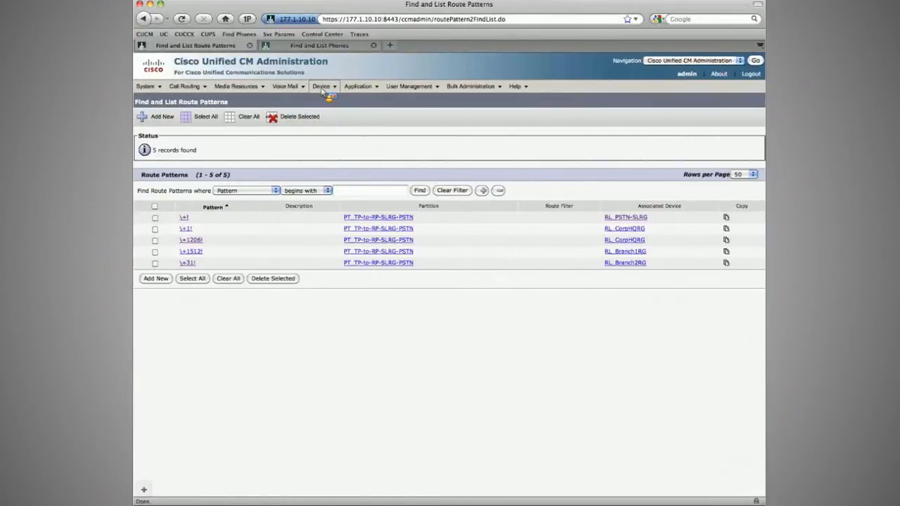
click(333, 137)
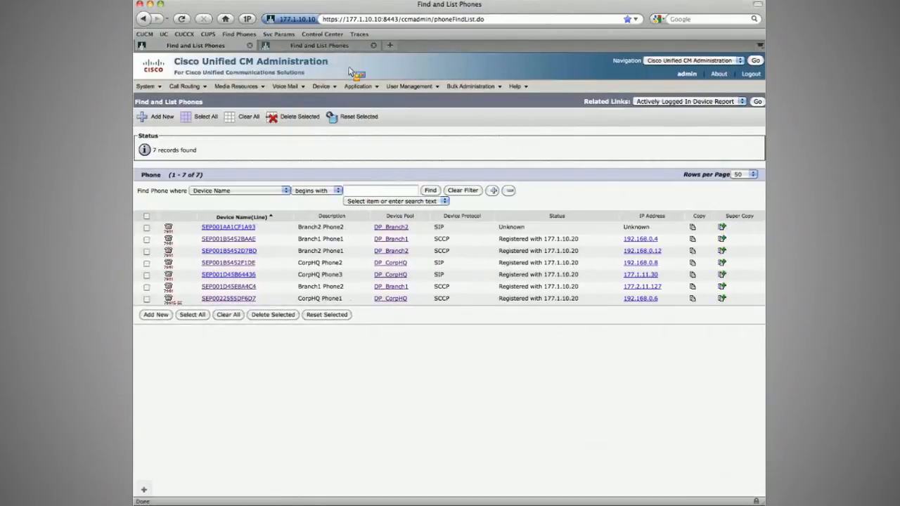
Step: Review the existing trunks and gateways lists, closing the gateway tab afterwards
mouse_move(330, 85)
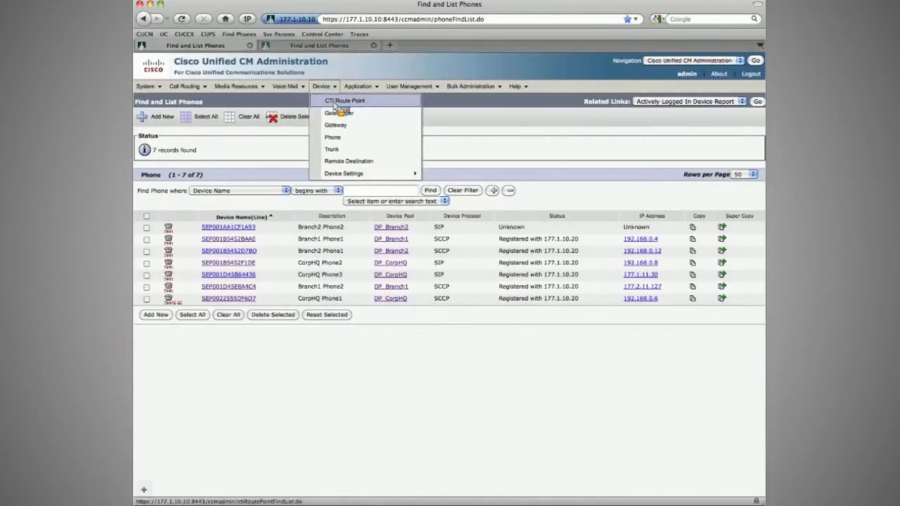
click(322, 148)
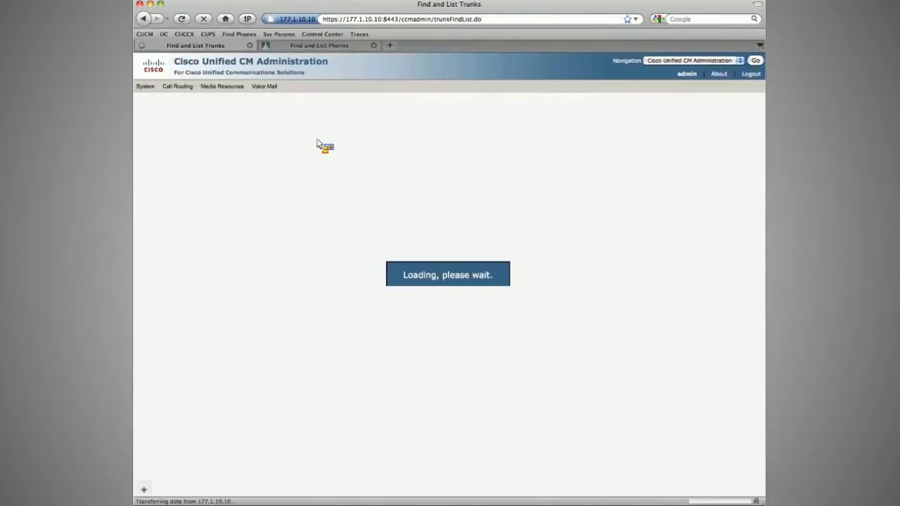
click(161, 123)
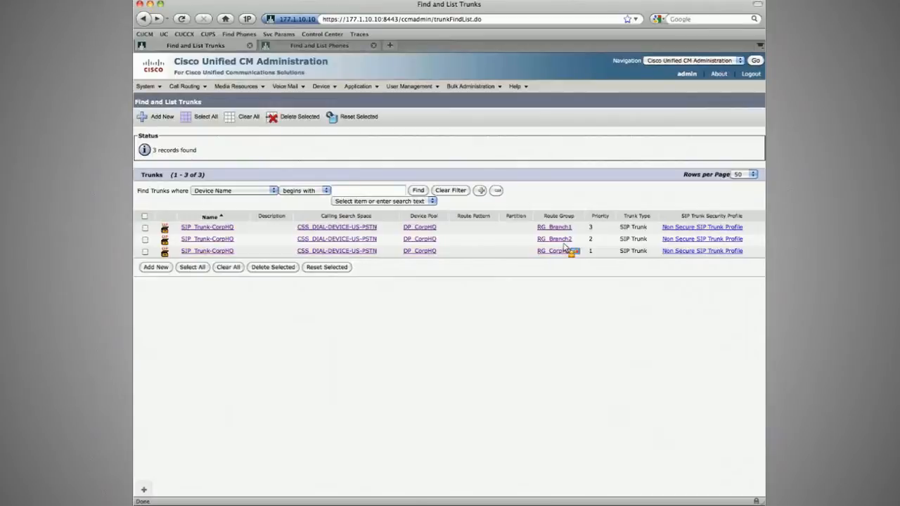
mouse_move(328, 92)
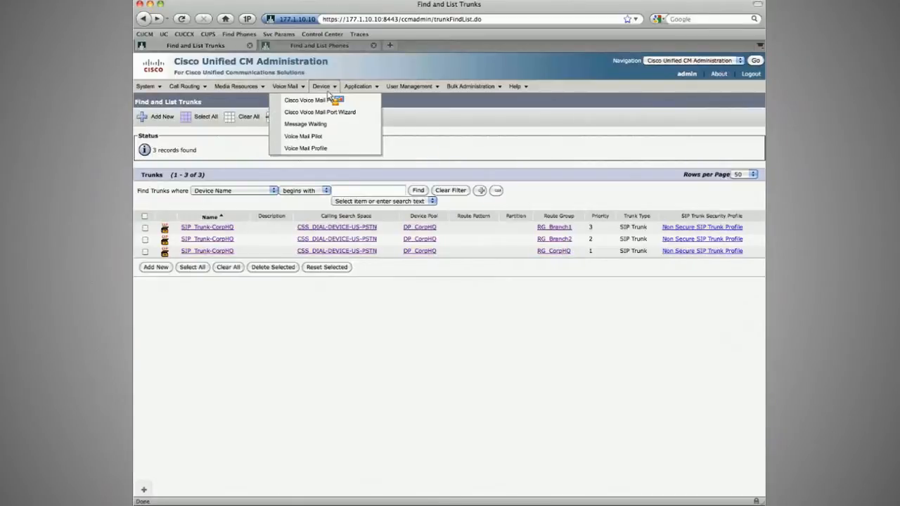
drag(345, 111, 341, 49)
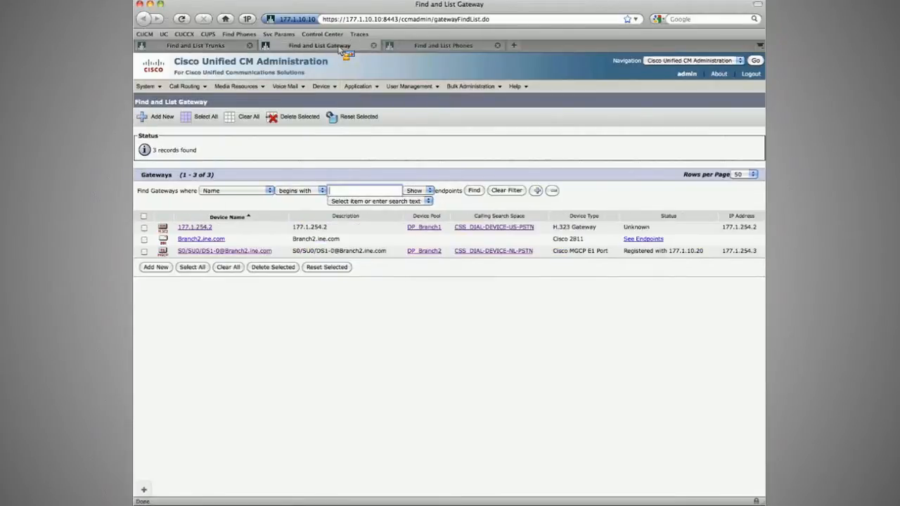
key(Return)
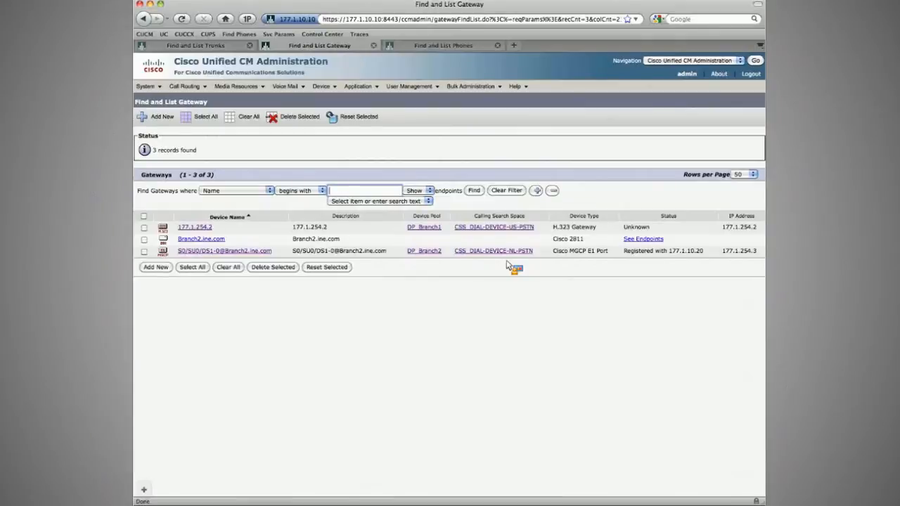
key(super+w)
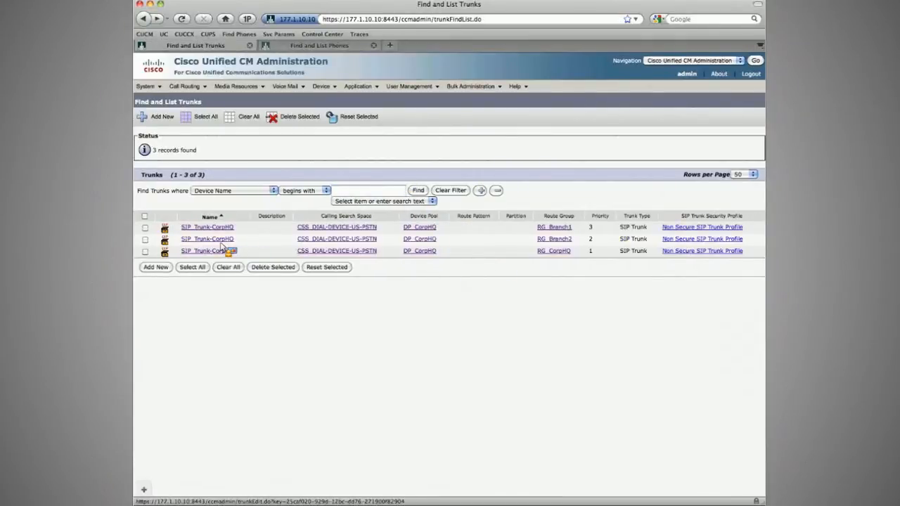
Step: Start adding an Inter-Cluster Trunk (Non-Gatekeeper Controlled) with device name Partner_ICT_Sub and open its device pool choices
click(155, 117)
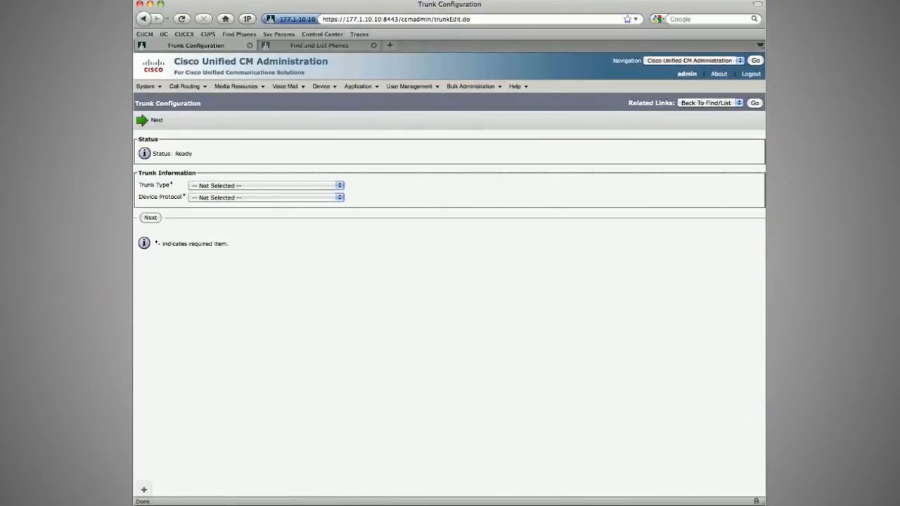
click(255, 186)
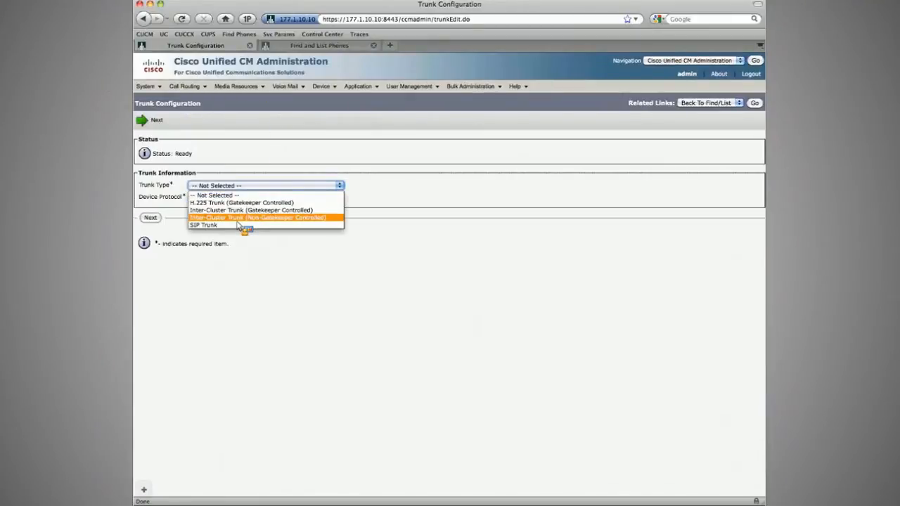
click(237, 219)
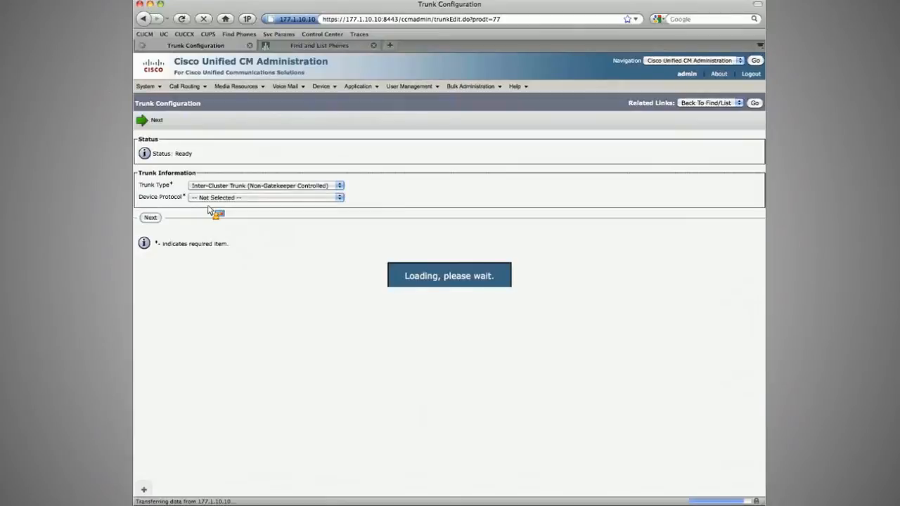
click(151, 218)
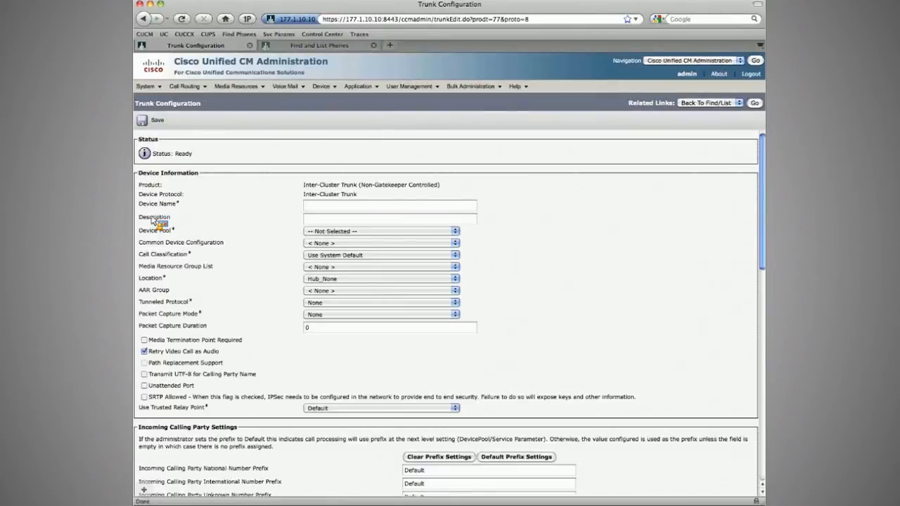
click(354, 207)
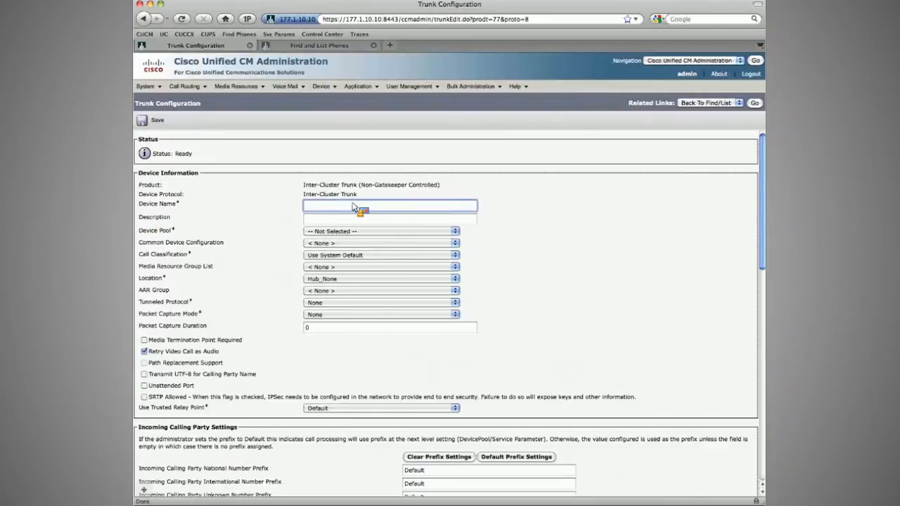
text(Partner_ICT_Sub)
click(343, 230)
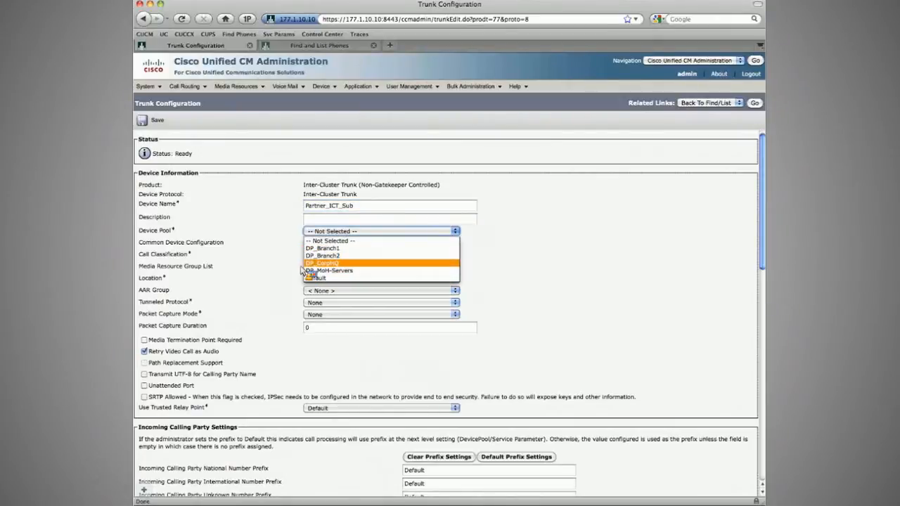
Step: Open the list of regions and inspect the R_MoH-Servers region's settings
click(145, 87)
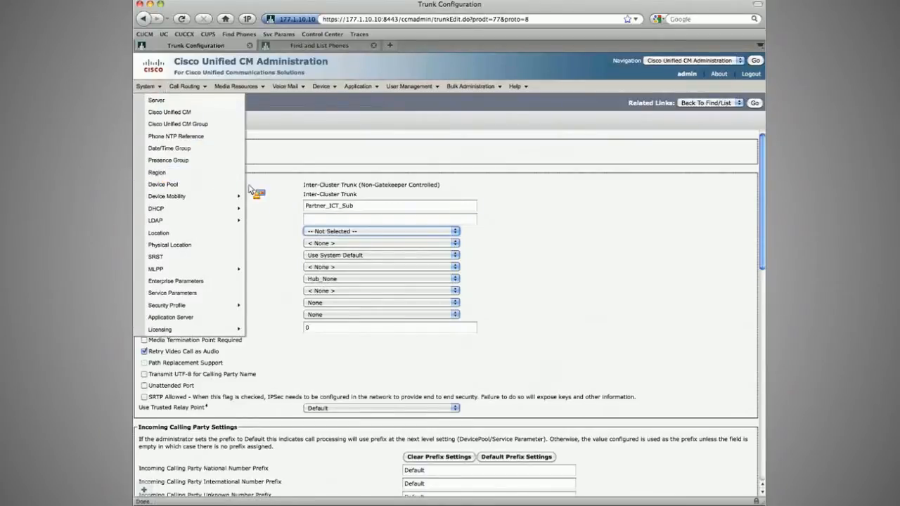
click(358, 207)
key(super+a)
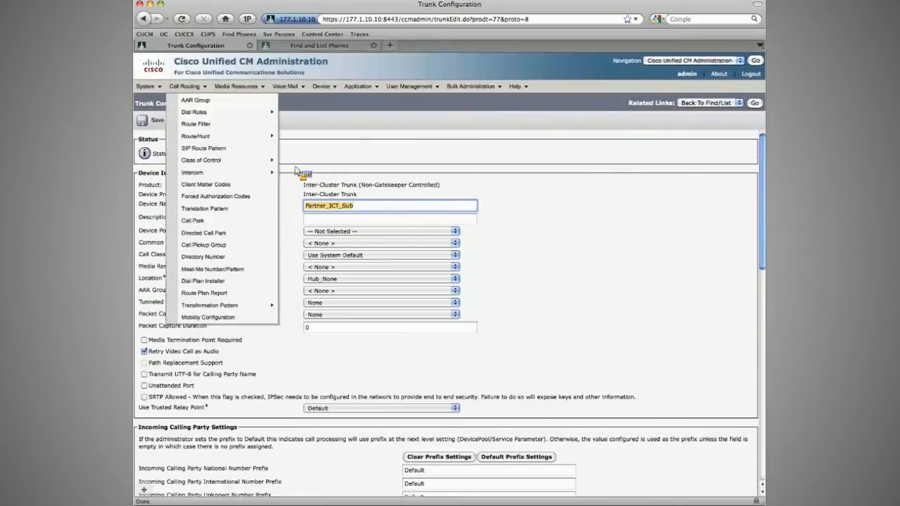
mouse_move(149, 86)
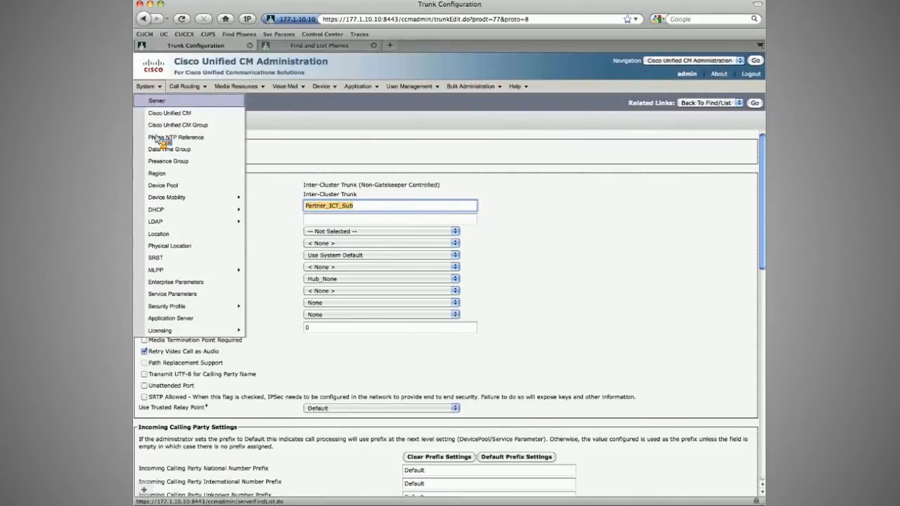
click(167, 174)
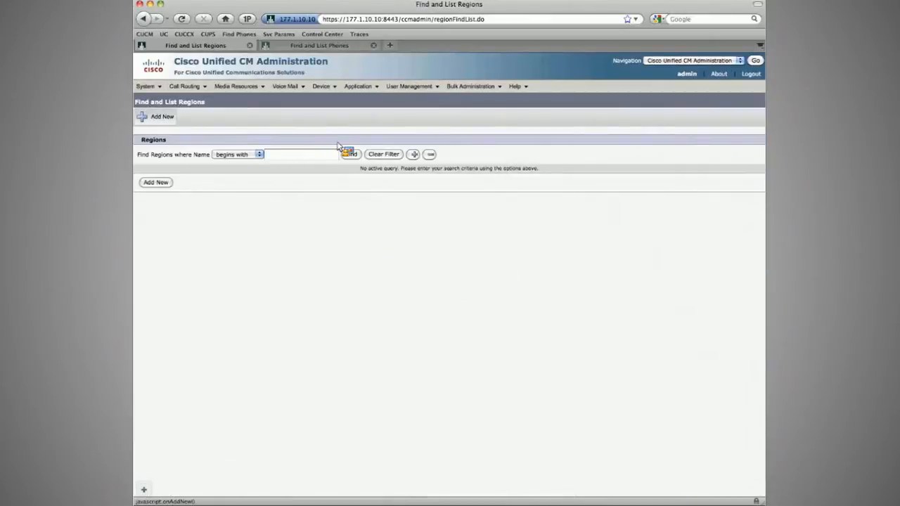
click(349, 154)
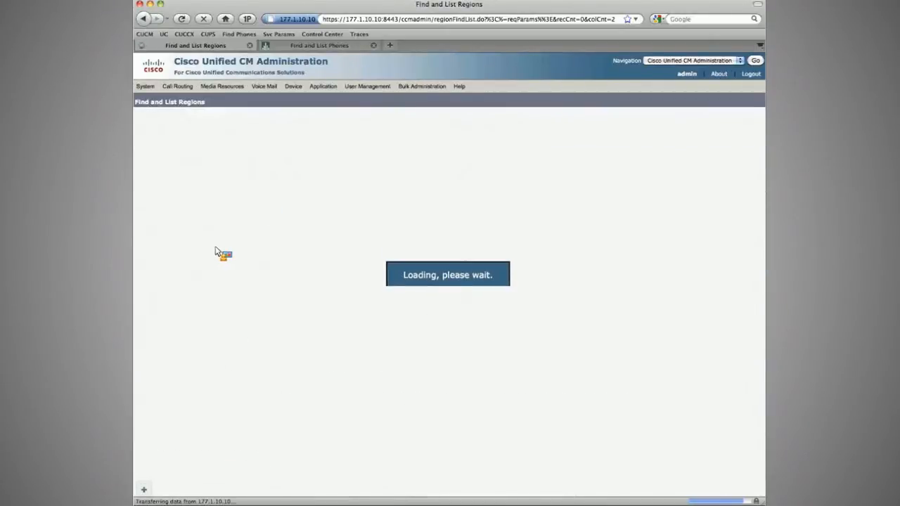
click(288, 255)
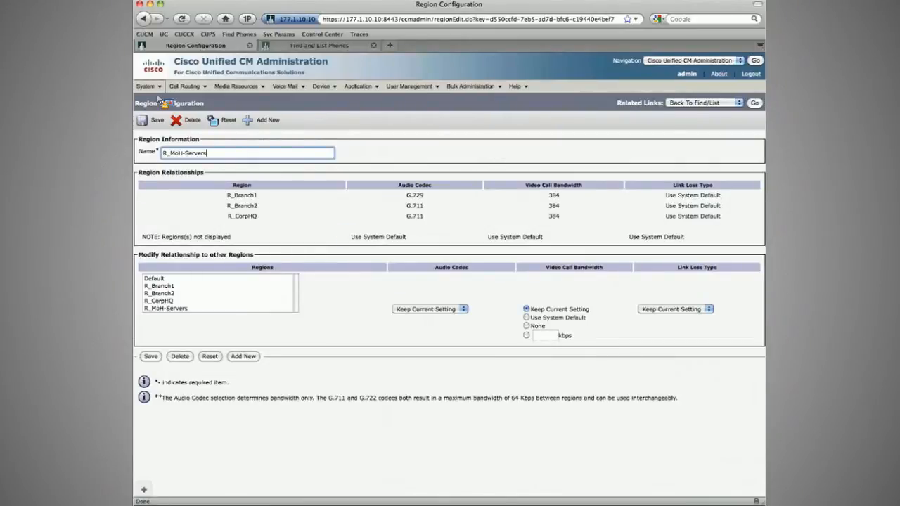
click(301, 185)
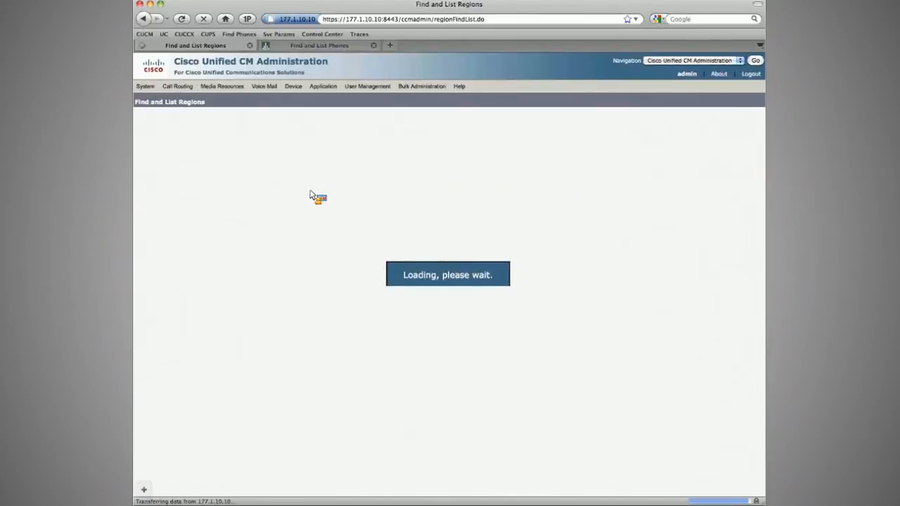
Step: Add a new region named R_Partner_ICT
click(159, 120)
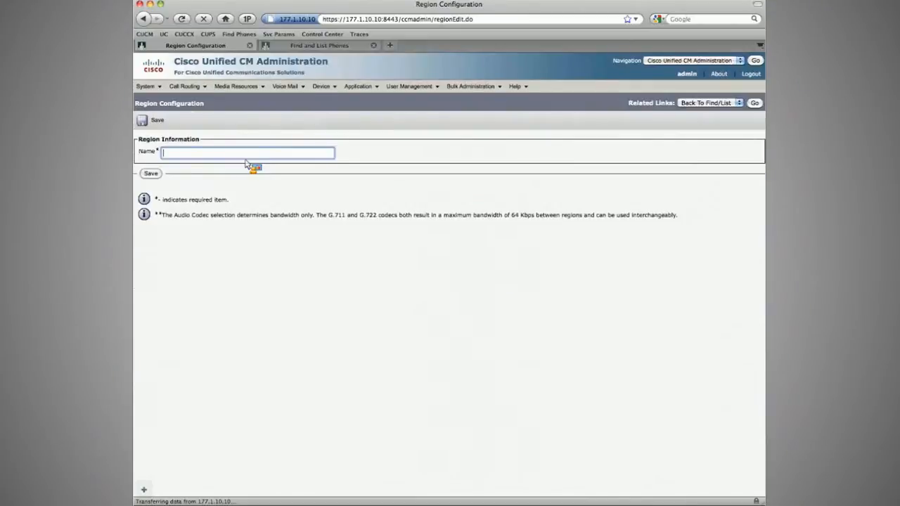
text(Partner_ICT)
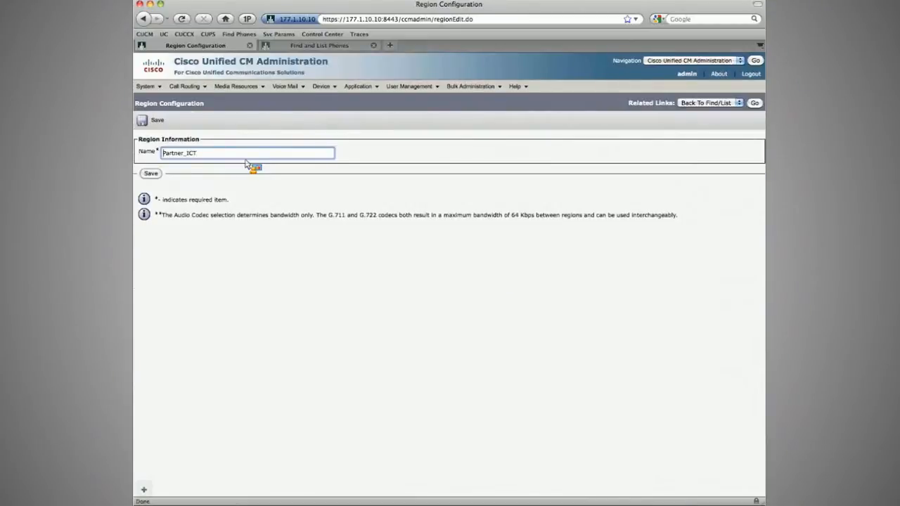
text(R_)
key(Return)
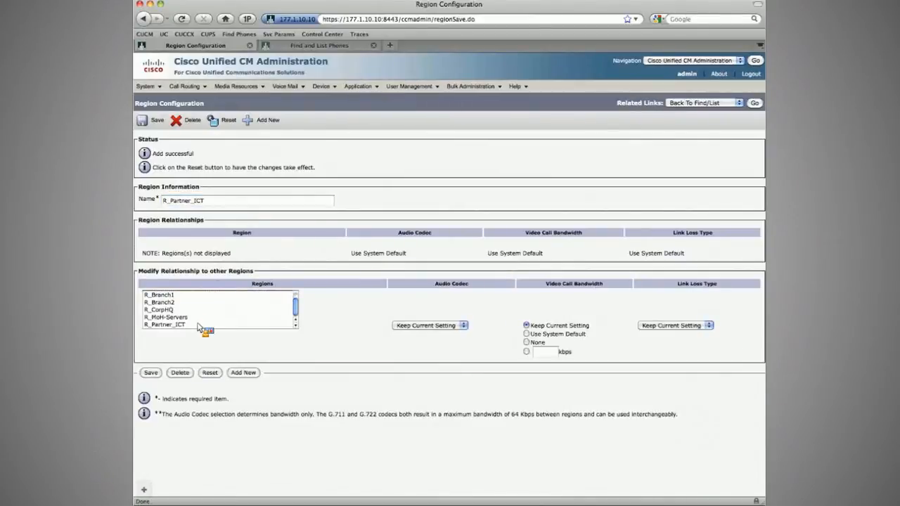
Step: Set the audio codec between R_Partner_ICT and all other regions to G.711 and save
click(200, 325)
key(super+a)
click(427, 326)
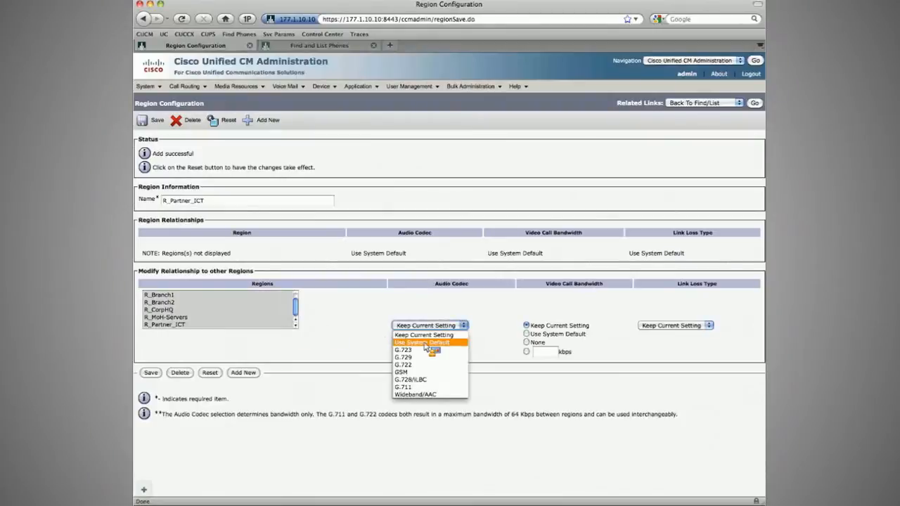
click(404, 386)
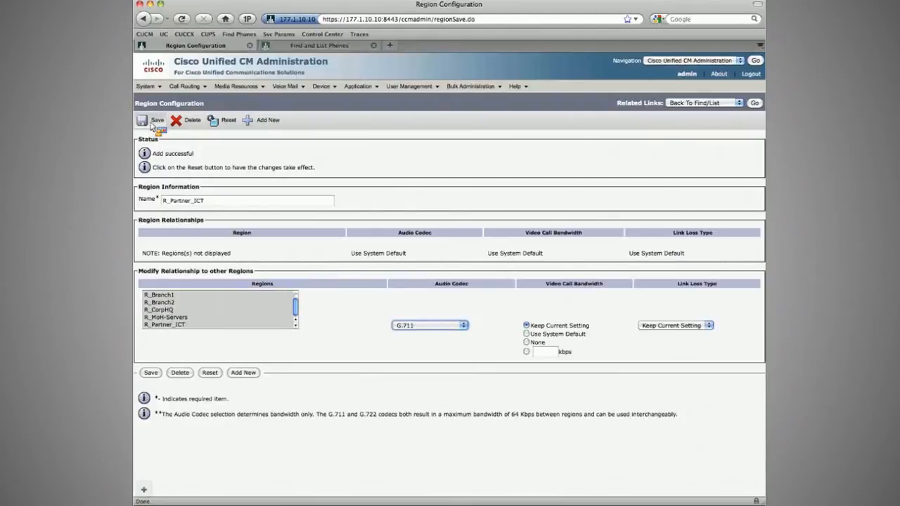
click(150, 123)
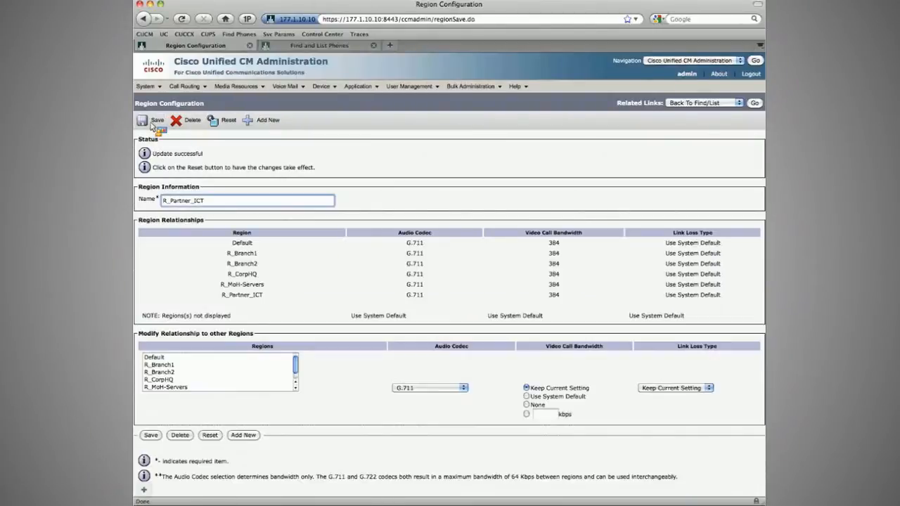
Step: Create a new device pool named DP_Partner_ICT using Cisco Unified CM group CUCM_Group_Sub-Pub
mouse_move(149, 88)
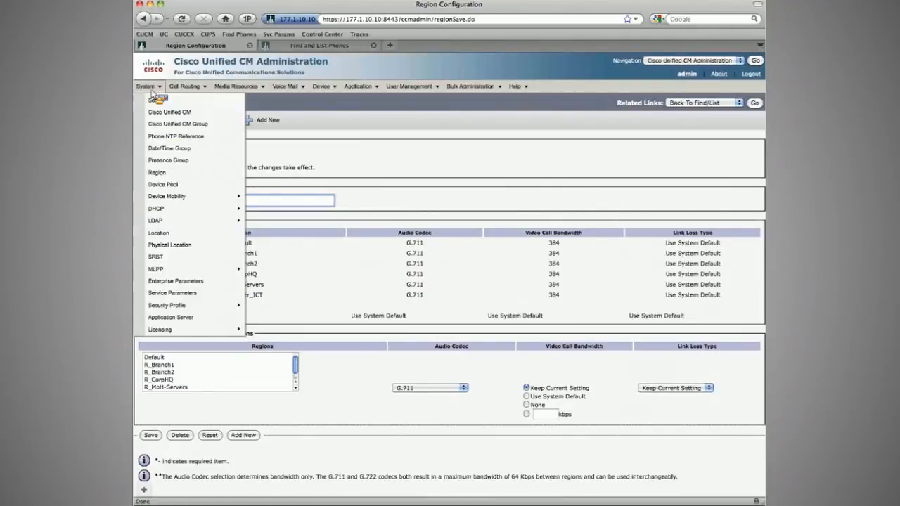
click(162, 184)
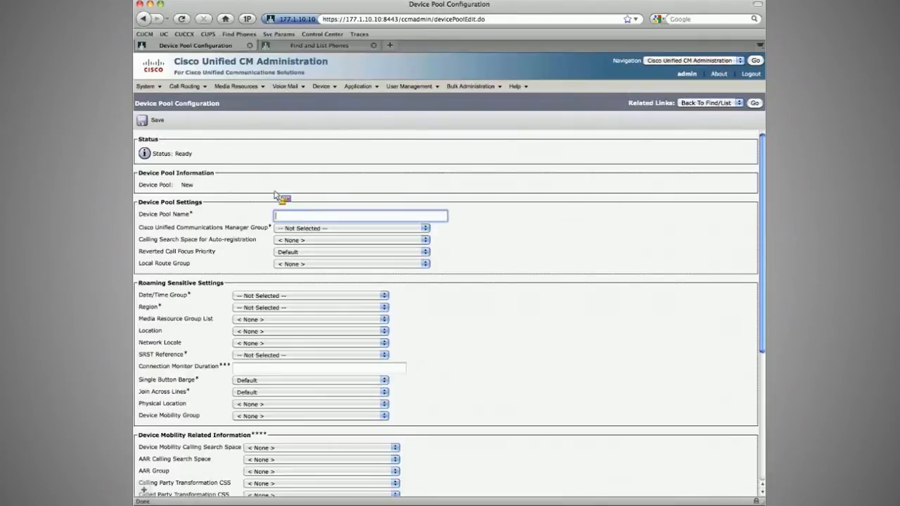
text(Partner_ICT)
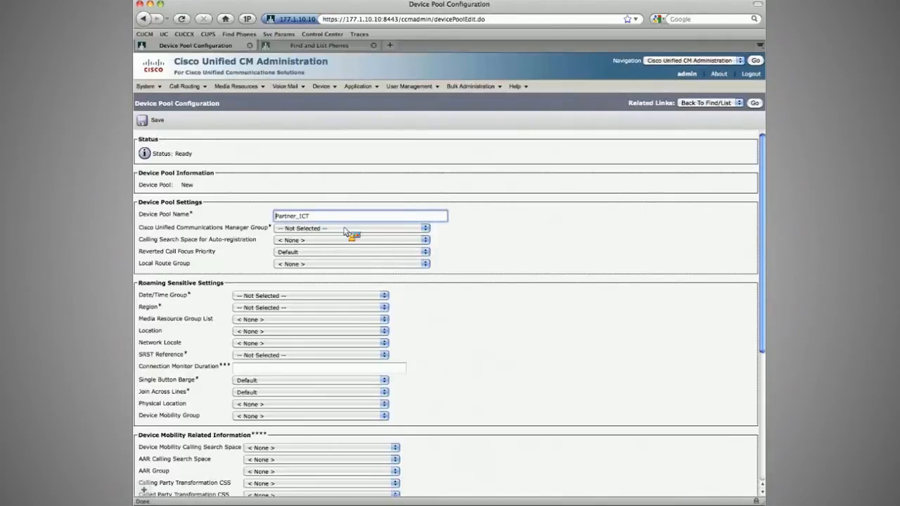
key(Home)
text(DP_)
click(336, 232)
click(313, 244)
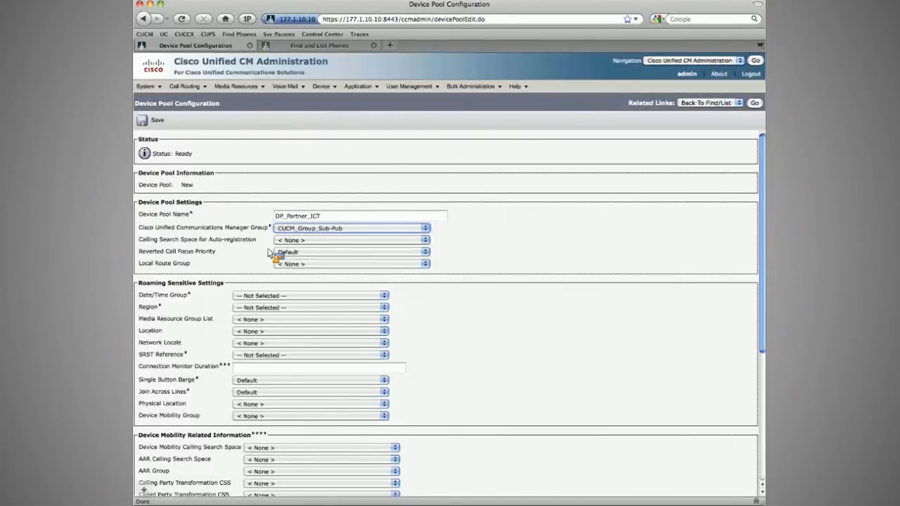
Step: Set the device pool's Date/Time Group to DT_CorpHQ and Region to R_Partner_ICT
click(265, 296)
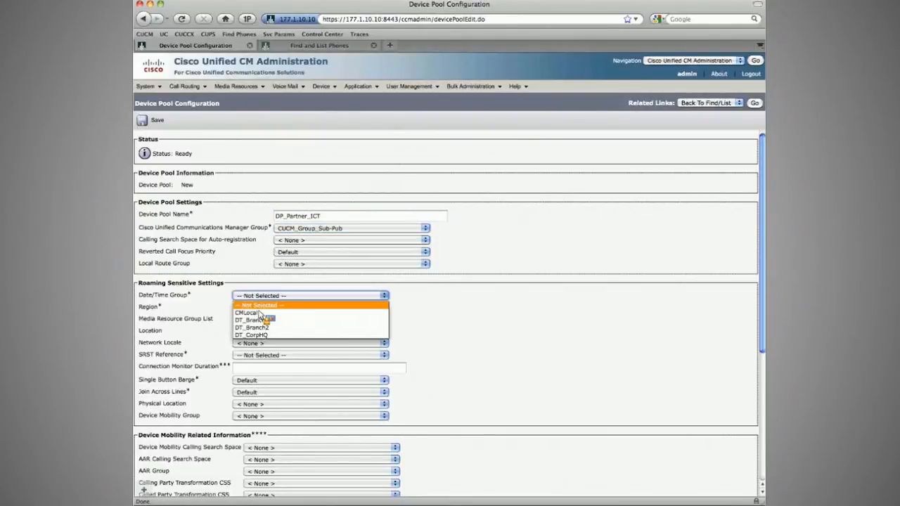
click(256, 335)
click(254, 308)
click(259, 365)
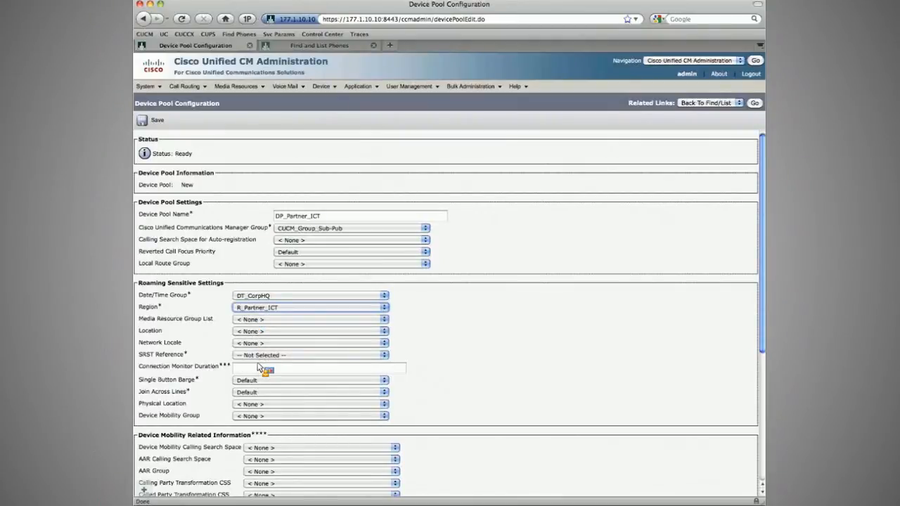
Step: Set the device pool's SRST Reference to Disable and save the device pool
click(260, 355)
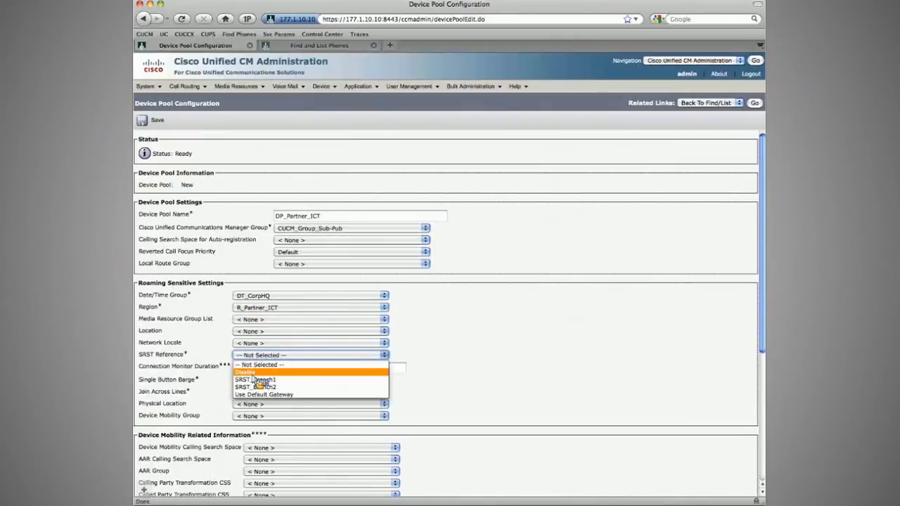
click(253, 371)
click(156, 121)
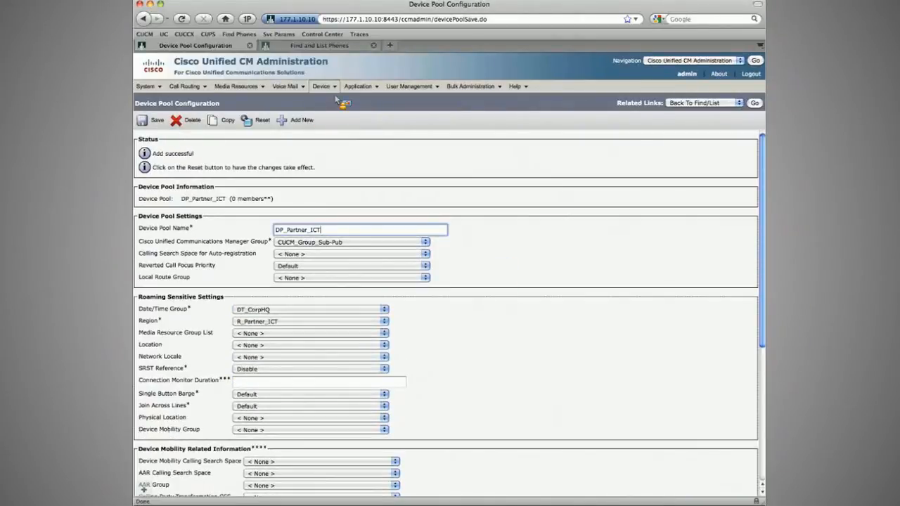
Step: Add a new trunk of type Inter-Cluster Trunk (Non-Gatekeeper Controlled) and continue to its configuration
mouse_move(322, 87)
click(333, 149)
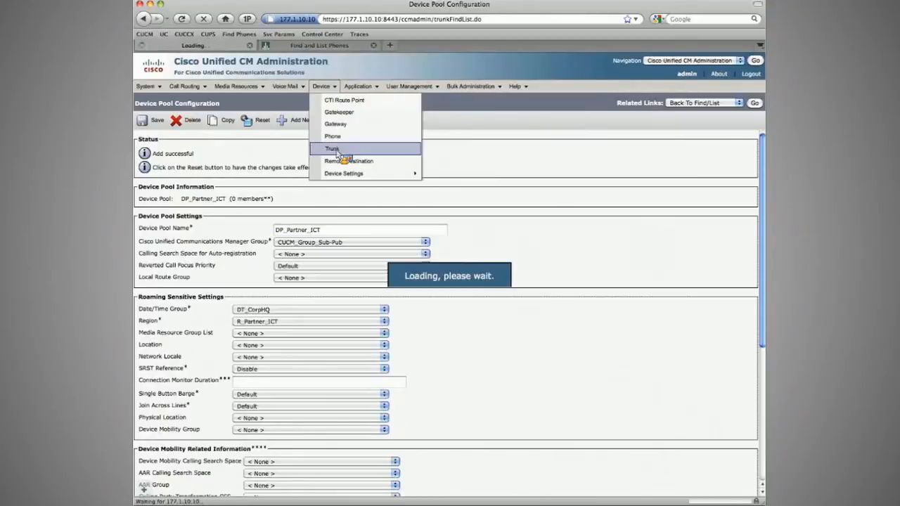
click(158, 118)
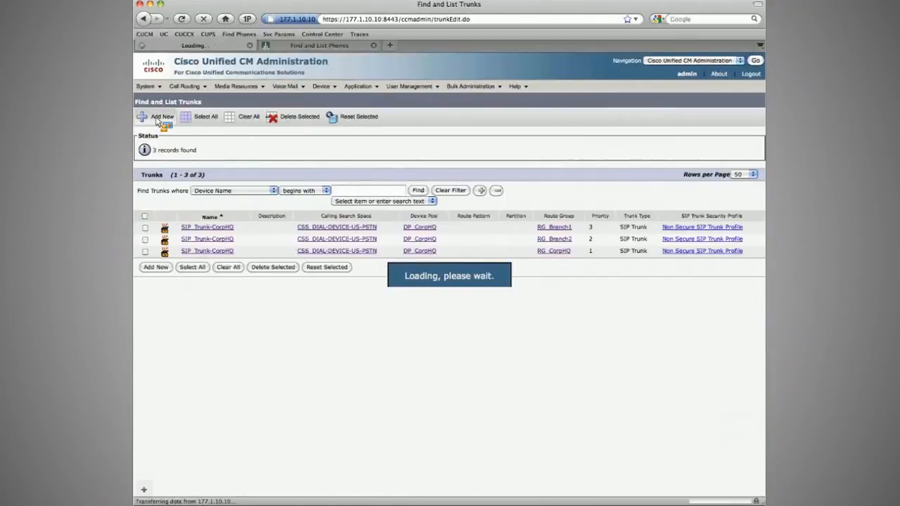
click(211, 186)
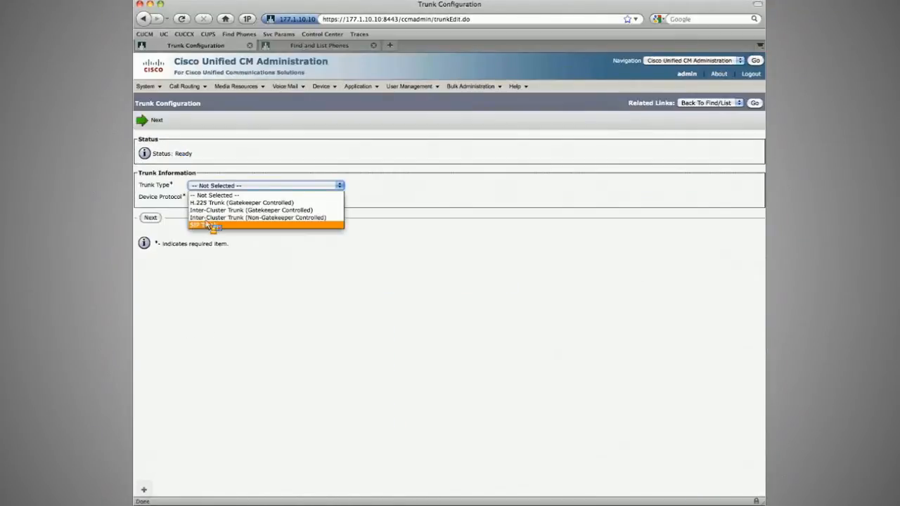
click(211, 217)
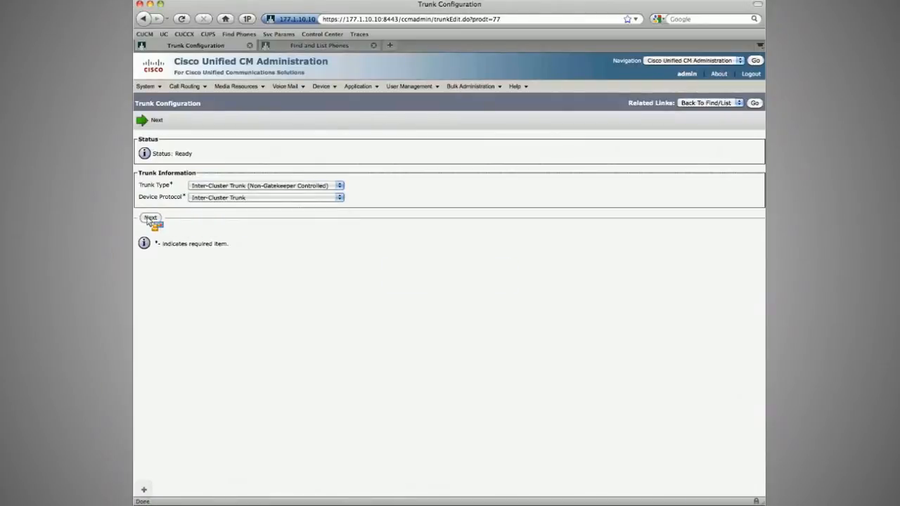
click(151, 218)
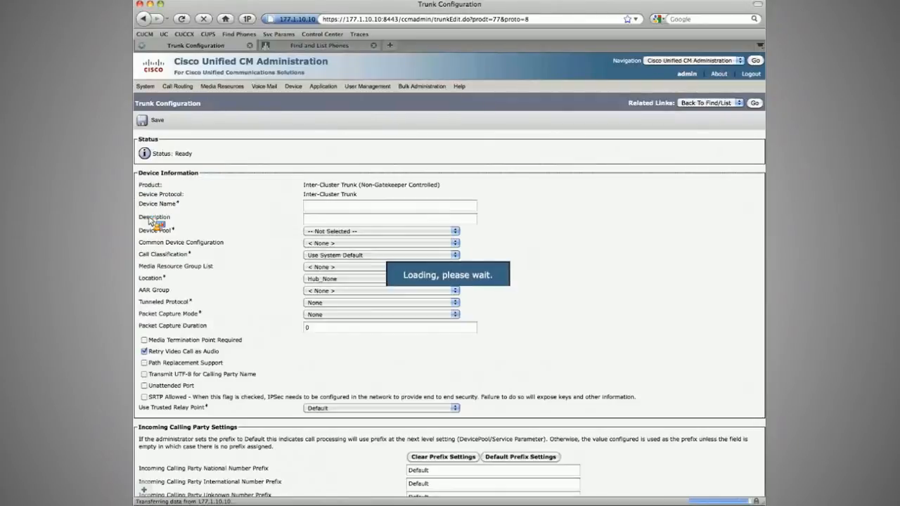
Step: Name the trunk Partner_ICT_Sub and assign it to device pool DP_Partner_ICT
click(342, 209)
text(Partner_ICT_Sub)
key(Tab)
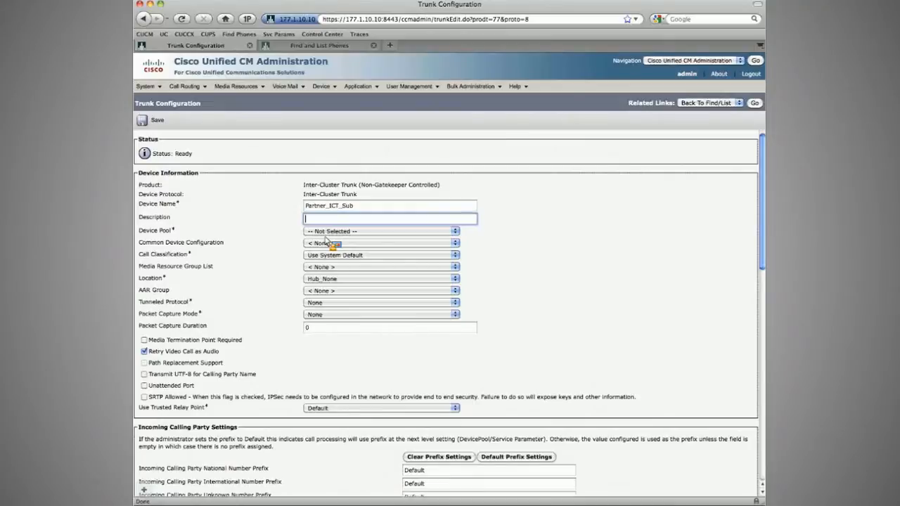
key(Tab)
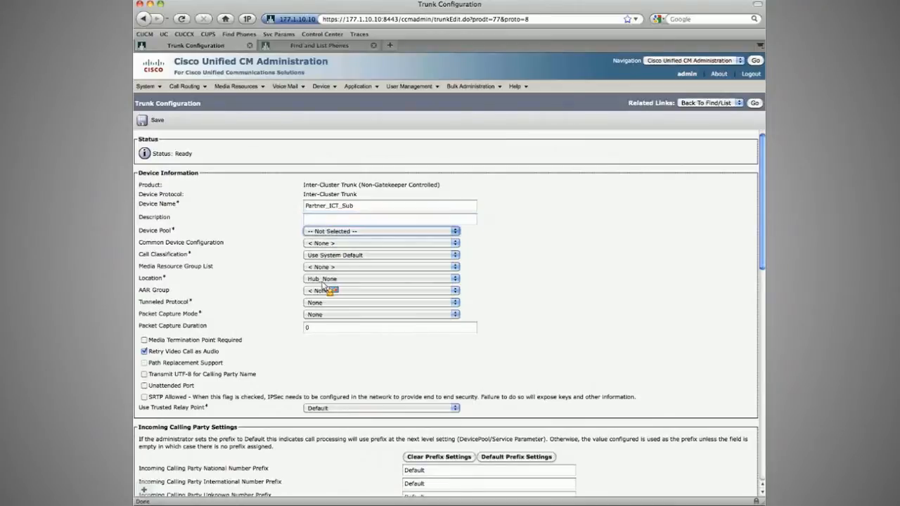
click(323, 285)
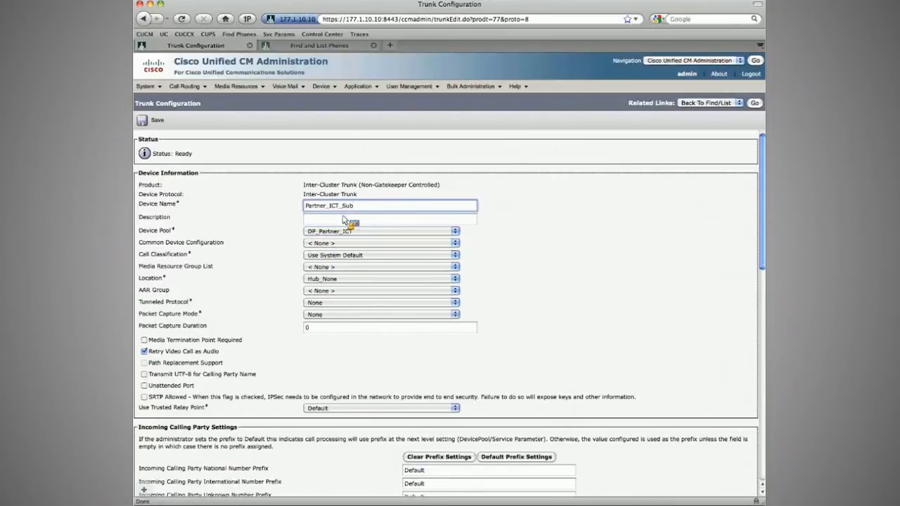
Step: Examine the Remote Cisco Unified Communications Manager Information server address fields
scroll(260, 230, down, 5)
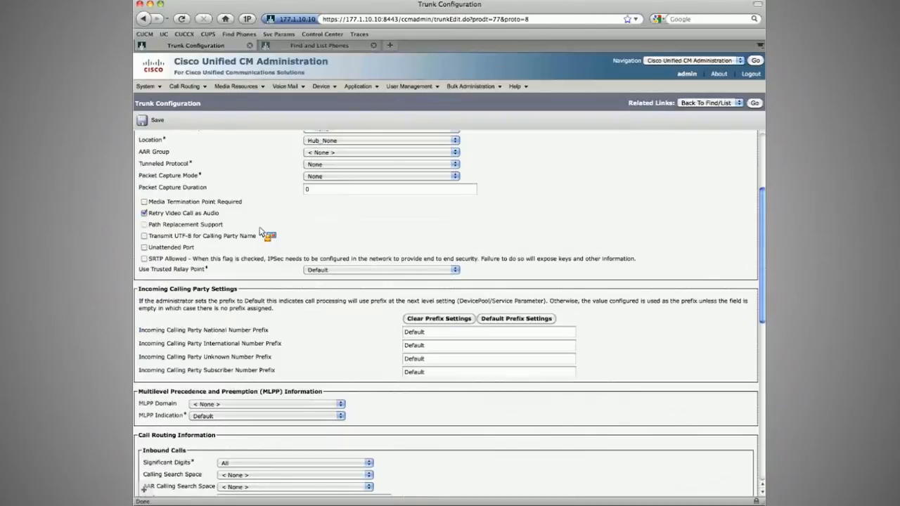
scroll(260, 232, down, 15)
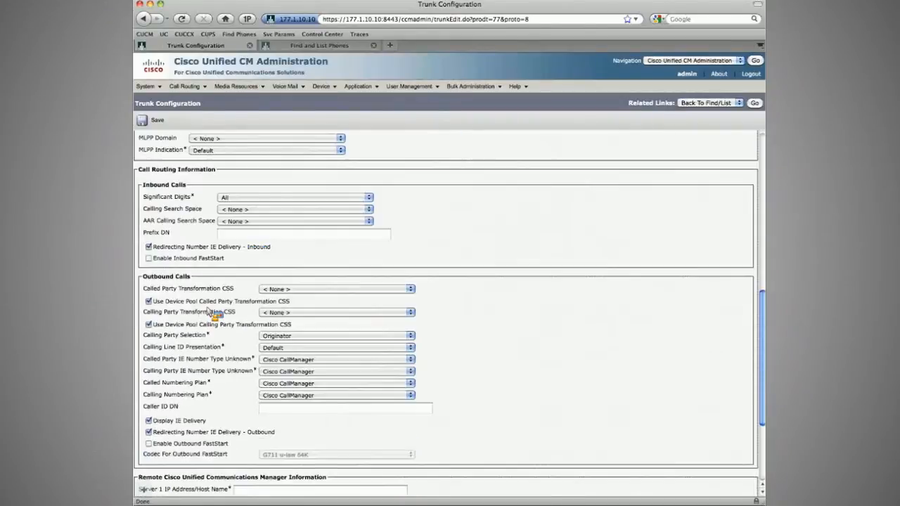
click(255, 378)
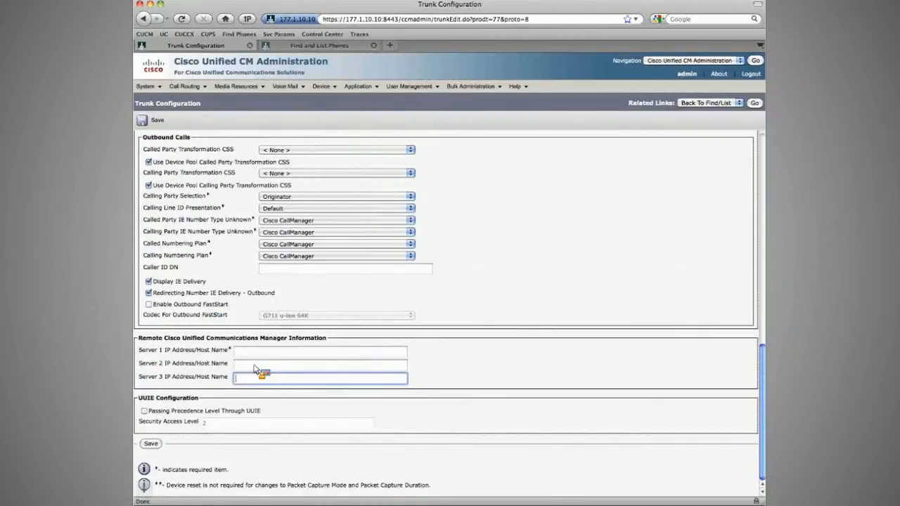
key(shift+Tab)
key(shift+Tab)
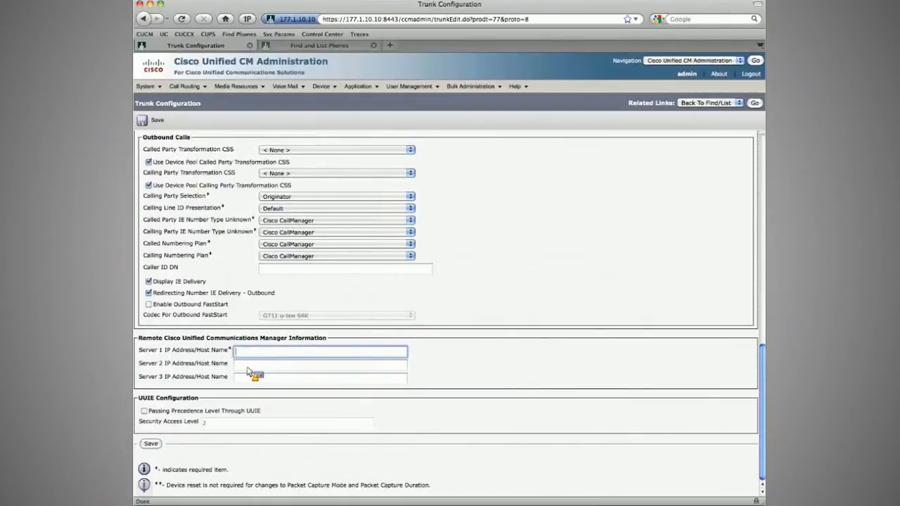
key(Tab)
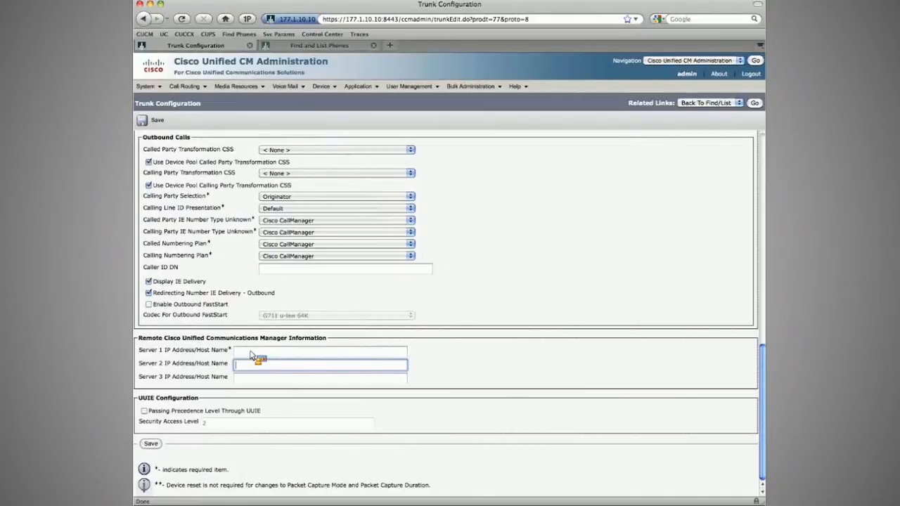
click(175, 357)
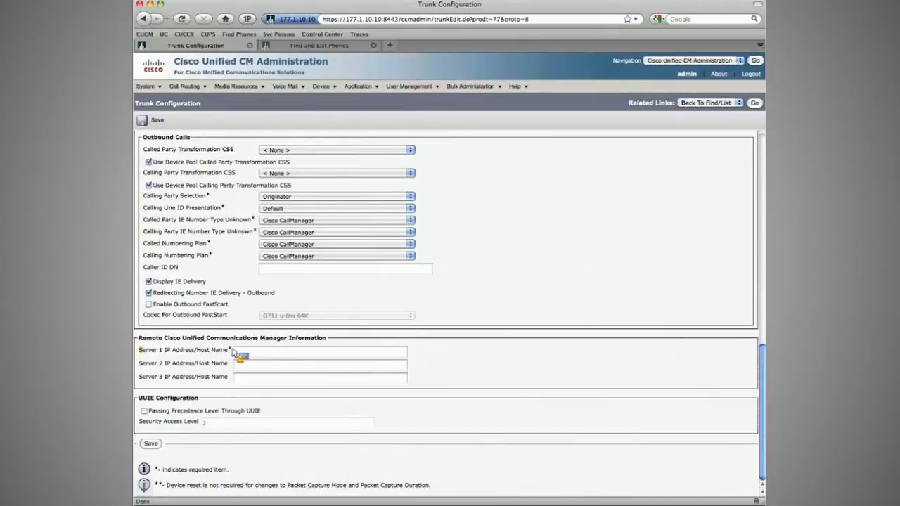
drag(232, 352, 226, 355)
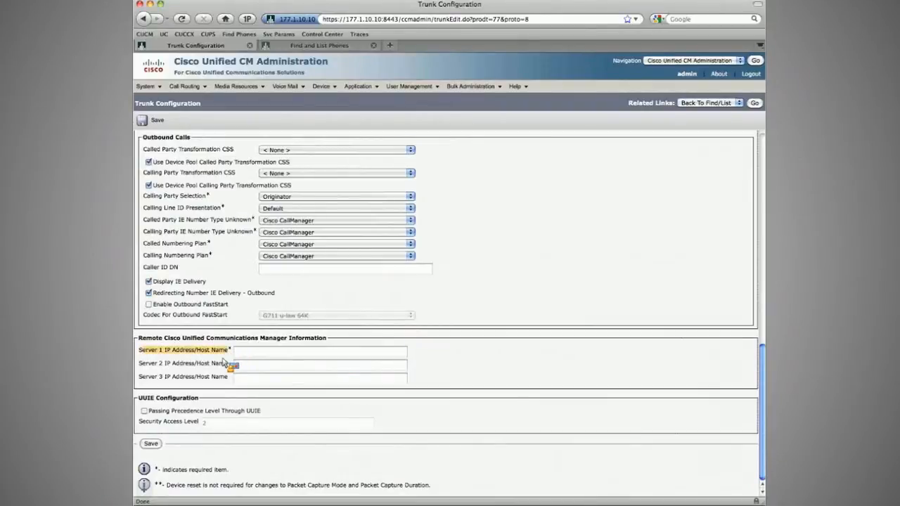
double_click(224, 361)
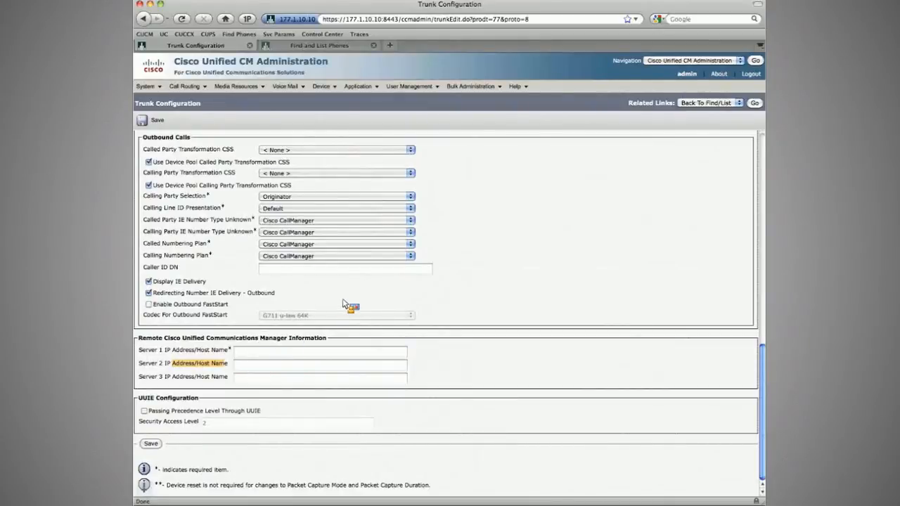
Step: Set the trunk's Server 1 IP Address/Host Name to 177.1.10.220
key(super+Tab)
drag(458, 269, 595, 267)
click(430, 290)
key(super+Tab)
click(257, 353)
text(177)
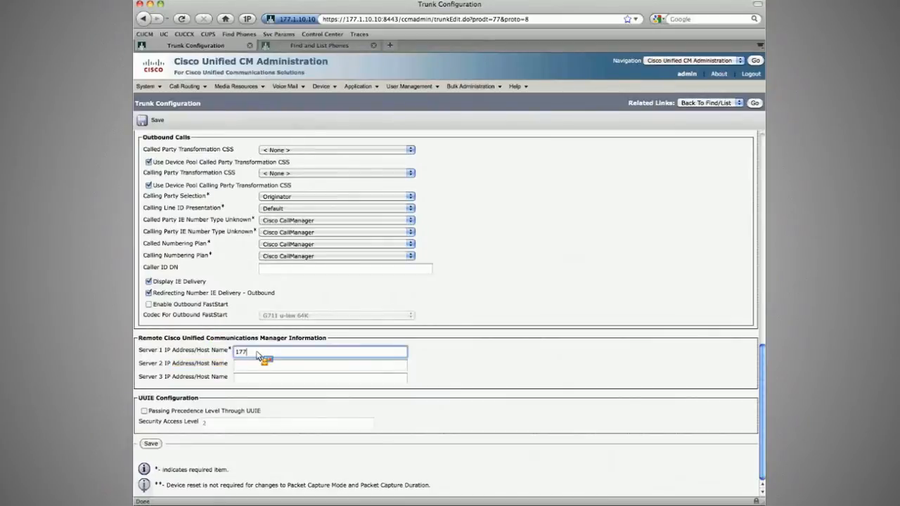
text(.1.10)
text(.210)
key(BackSpace)
key(BackSpace)
text(20)
drag(287, 353, 232, 353)
Step: Set the inbound Calling Search Space to CSS_DIAL-DEVICE-US-PSTN
scroll(225, 317, up, 3)
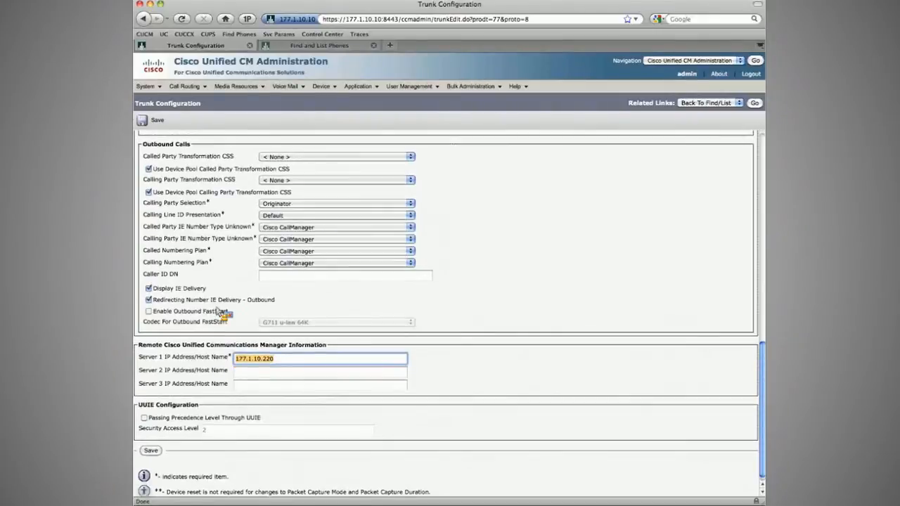
scroll(209, 305, up, 2)
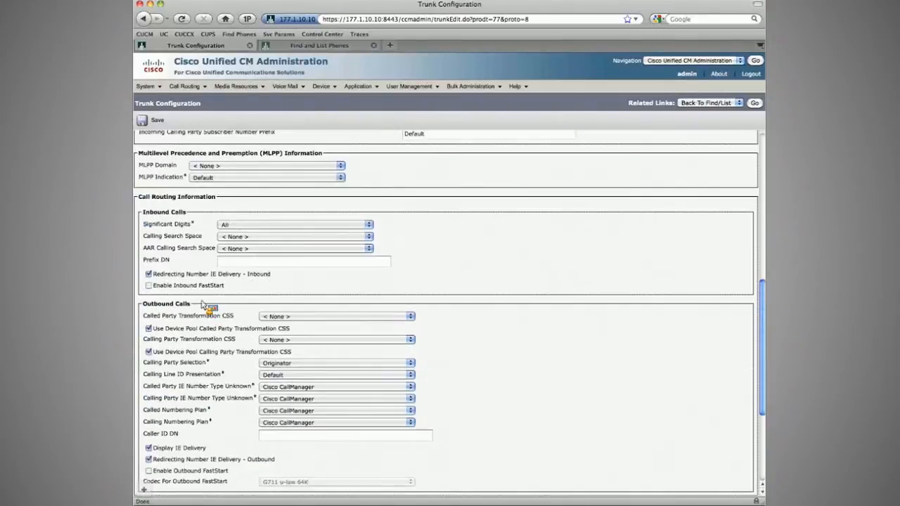
scroll(208, 337, down, 5)
scroll(211, 367, up, 3)
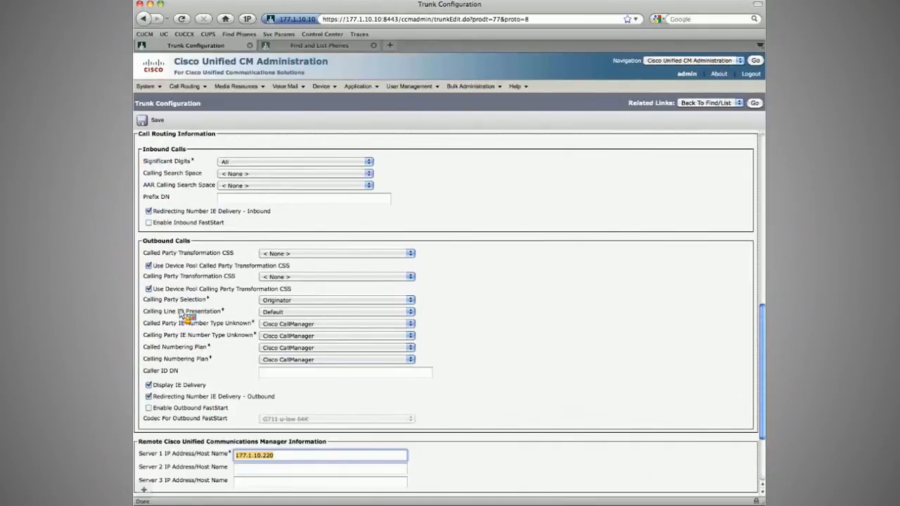
scroll(185, 318, up, 3)
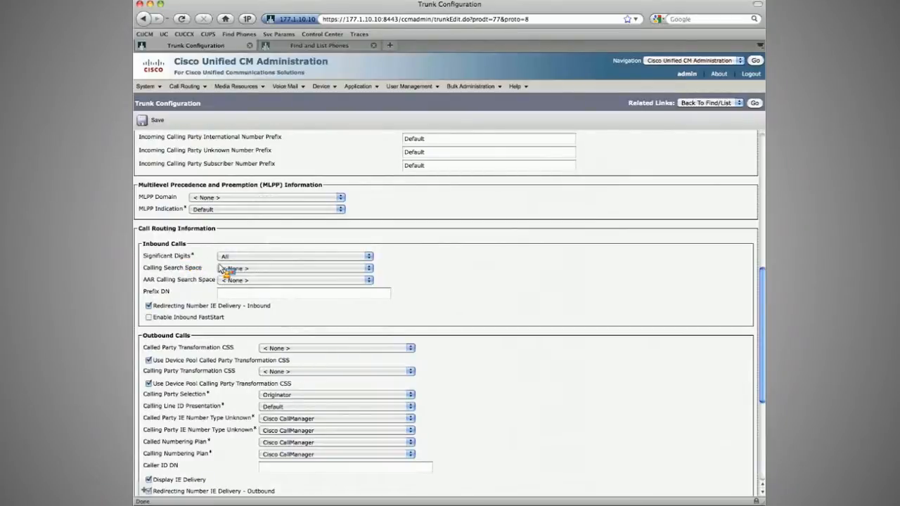
click(273, 270)
click(273, 270)
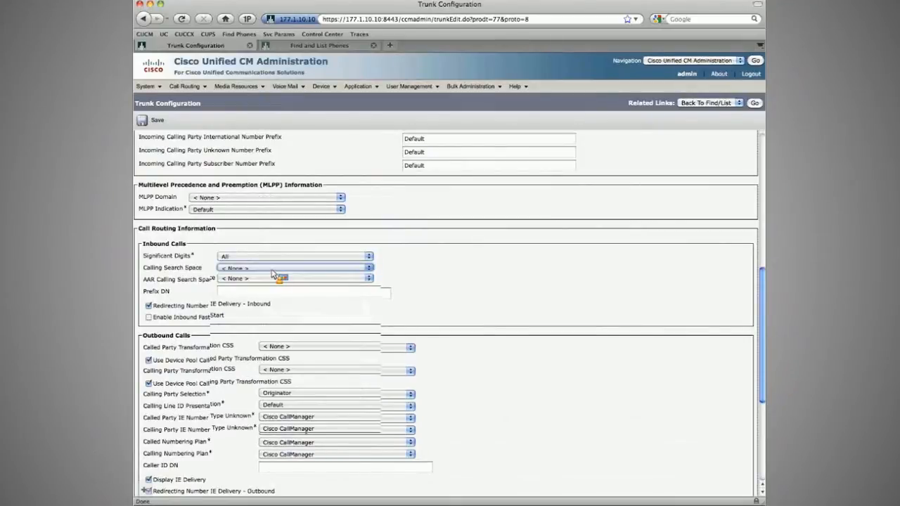
click(272, 271)
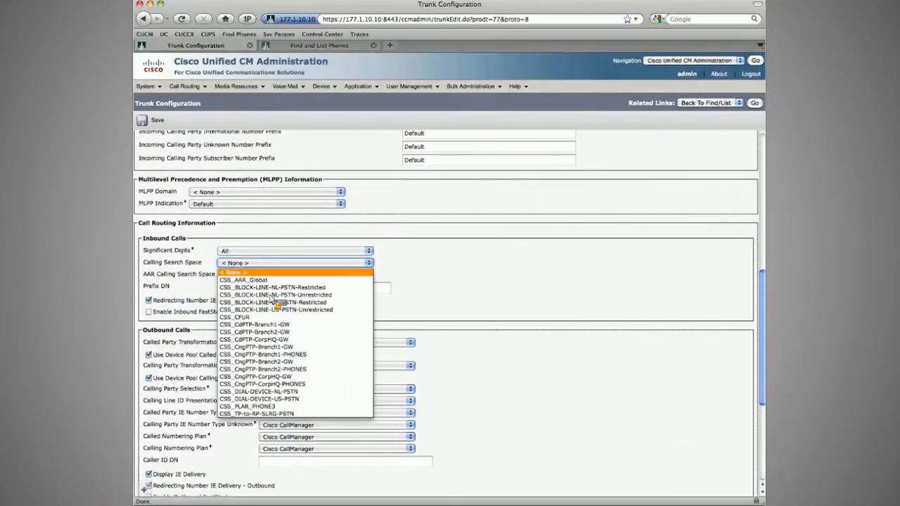
click(271, 399)
click(185, 258)
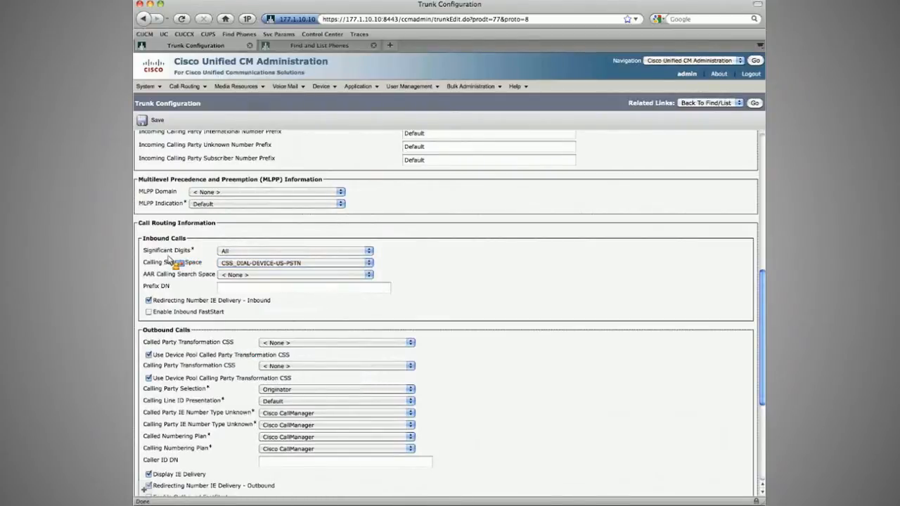
Step: Save the Partner_ICT_Sub trunk configuration and confirm the dialog
scroll(171, 260, up, 5)
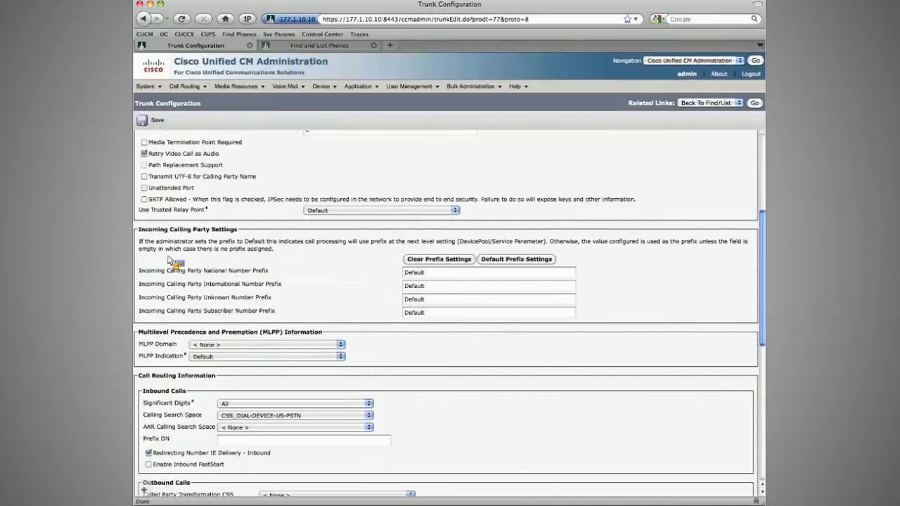
scroll(169, 260, up, 3)
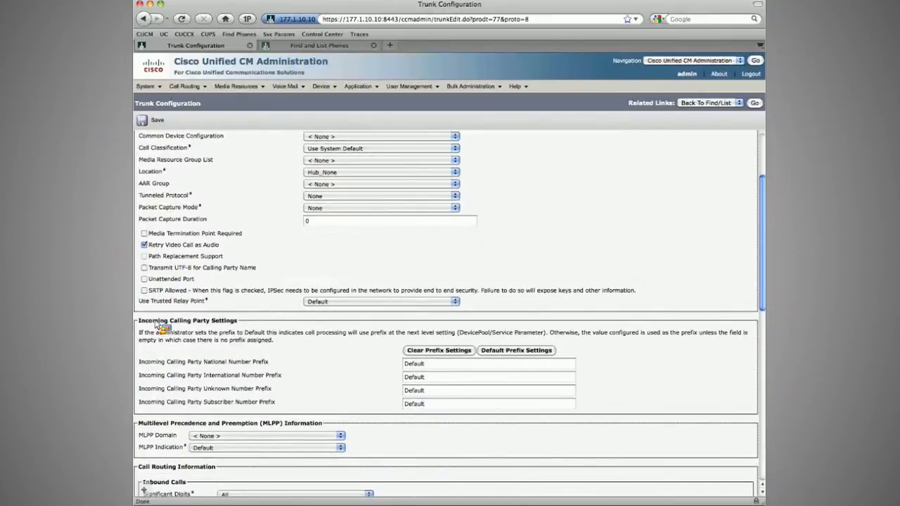
scroll(203, 325, up, 3)
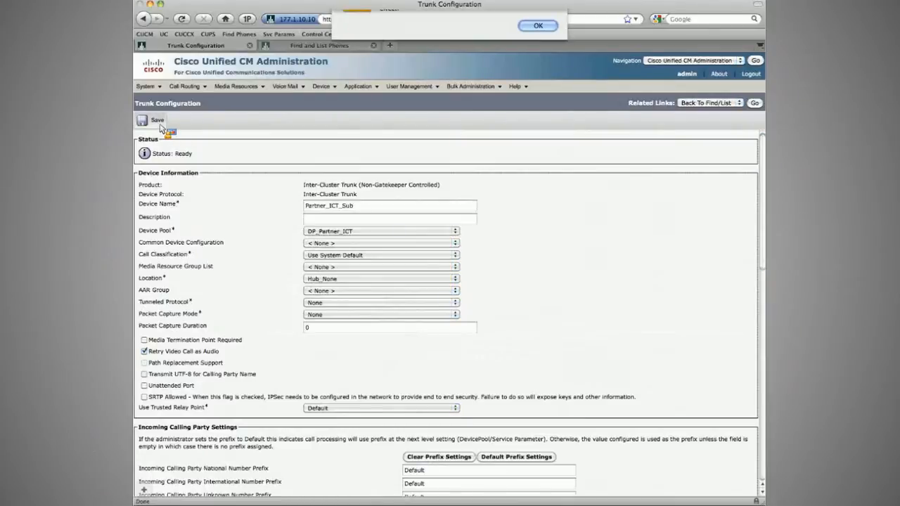
key(Return)
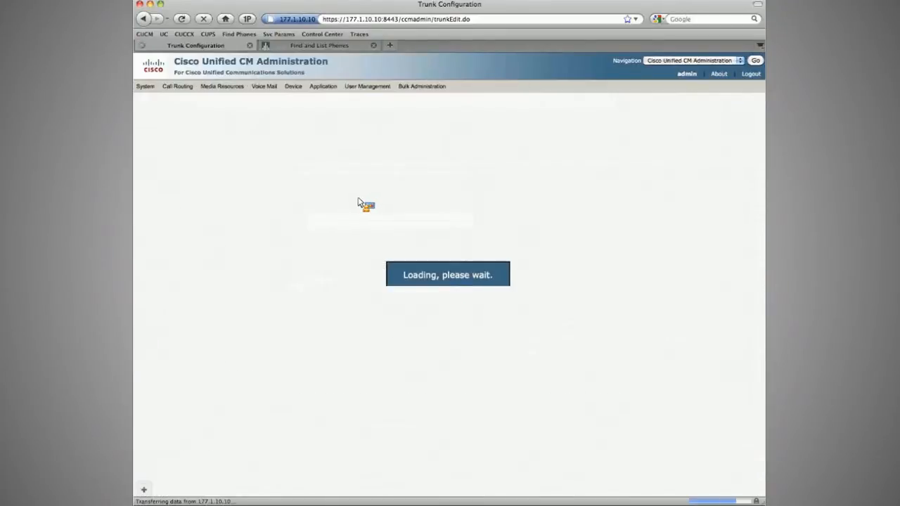
Step: Add another Inter-Cluster Trunk (Non-Gatekeeper Controlled) named Partner_ICT_Pub
click(320, 185)
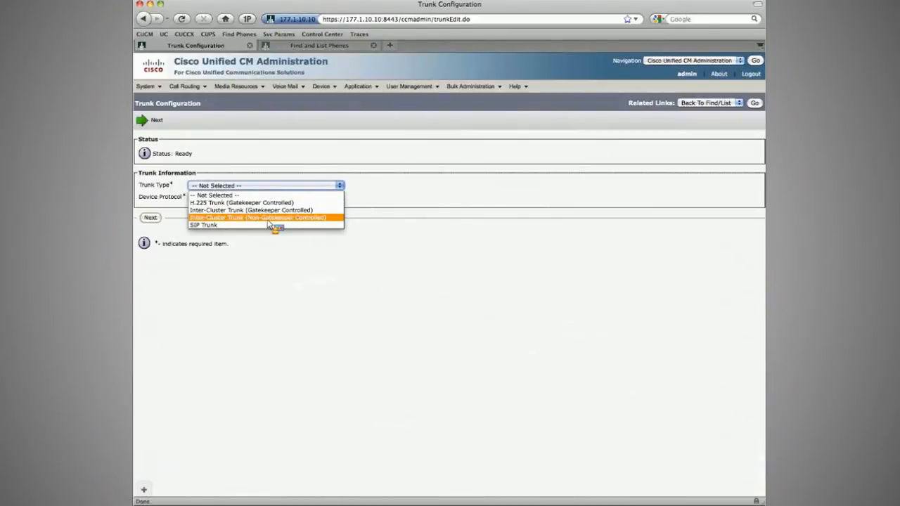
click(268, 218)
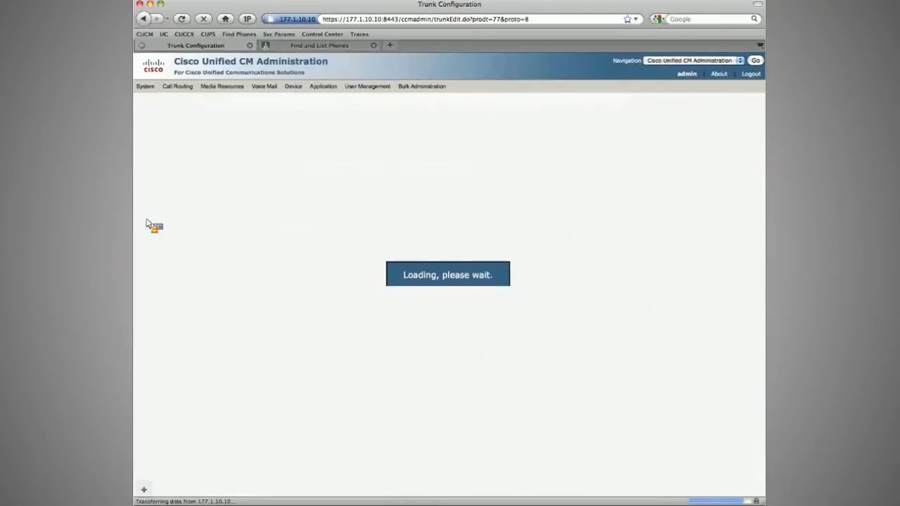
click(403, 207)
text(Partner_ICT_)
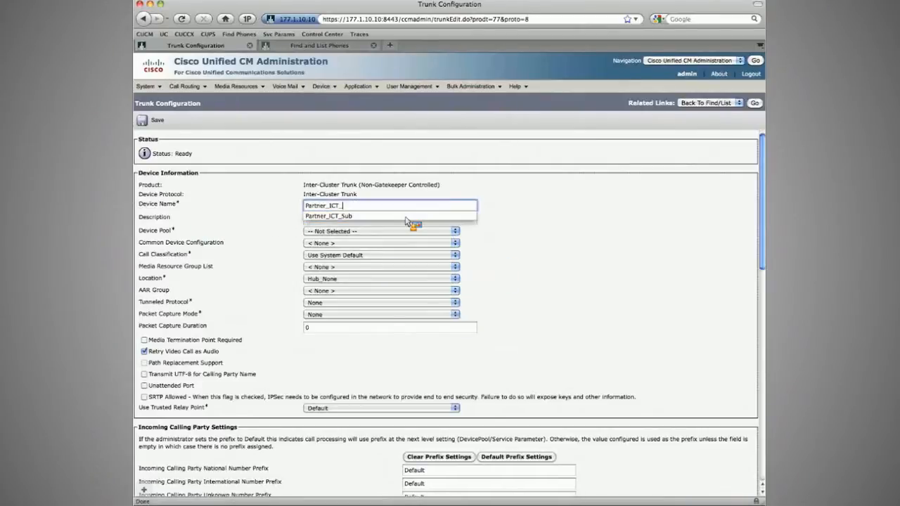
text(Pub)
key(Tab)
key(Tab)
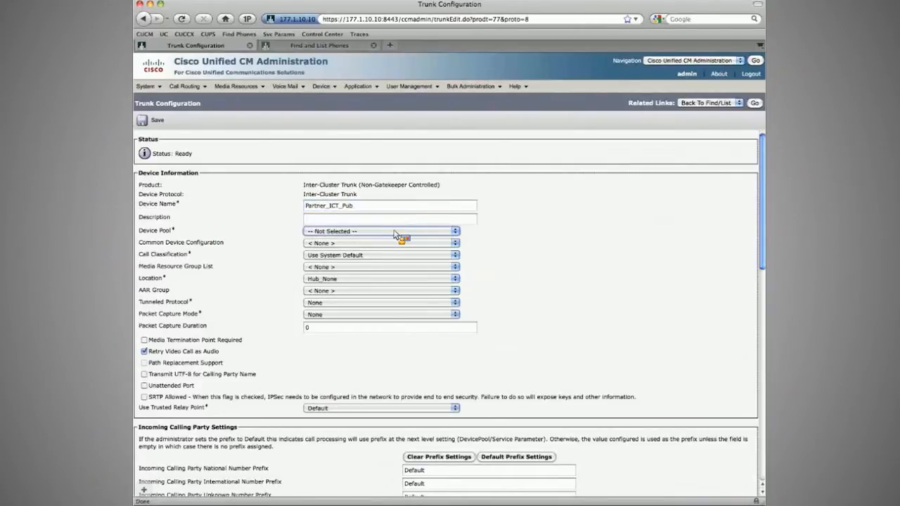
Step: Choose the device pool for the Partner_ICT_Pub trunk
click(394, 234)
click(306, 275)
scroll(294, 274, down, 5)
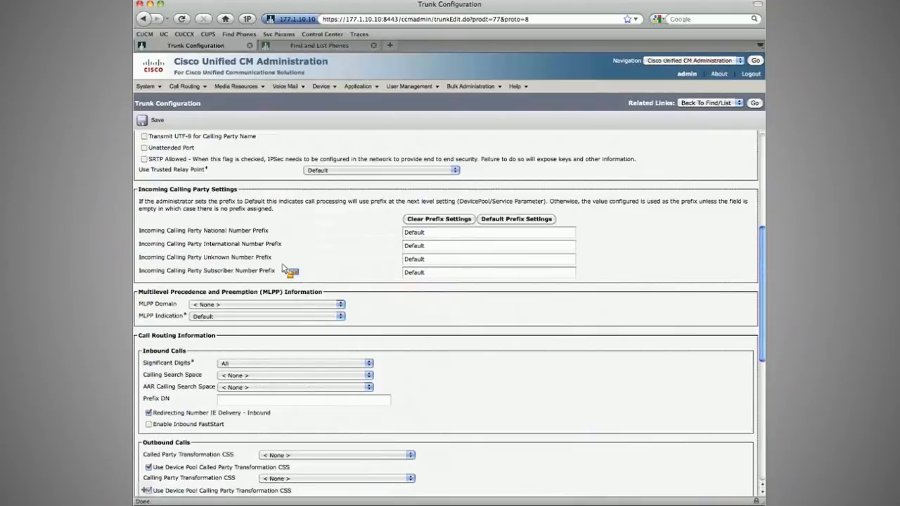
Step: Set both the inbound and AAR Calling Search Spaces of the Partner_ICT_Pub trunk to CSS_DIAL-DEVICE-US-PSTN
scroll(283, 267, down, 3)
click(282, 251)
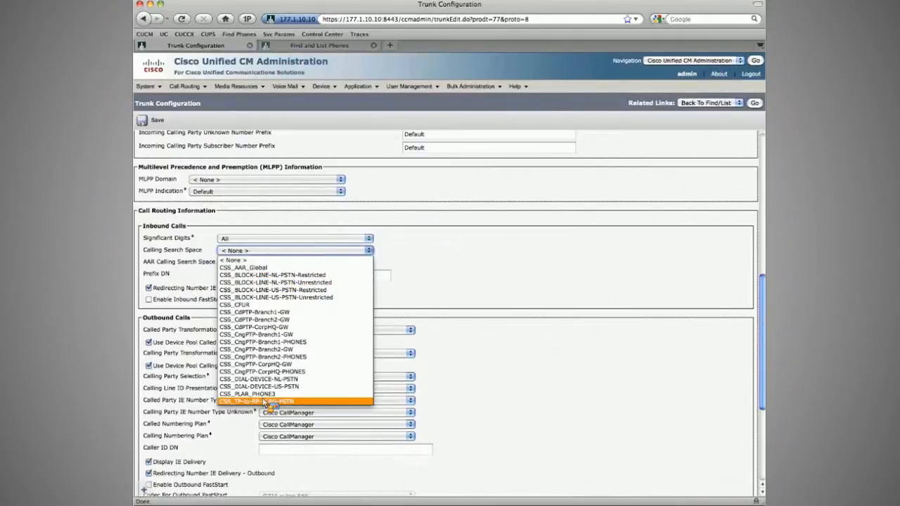
click(260, 386)
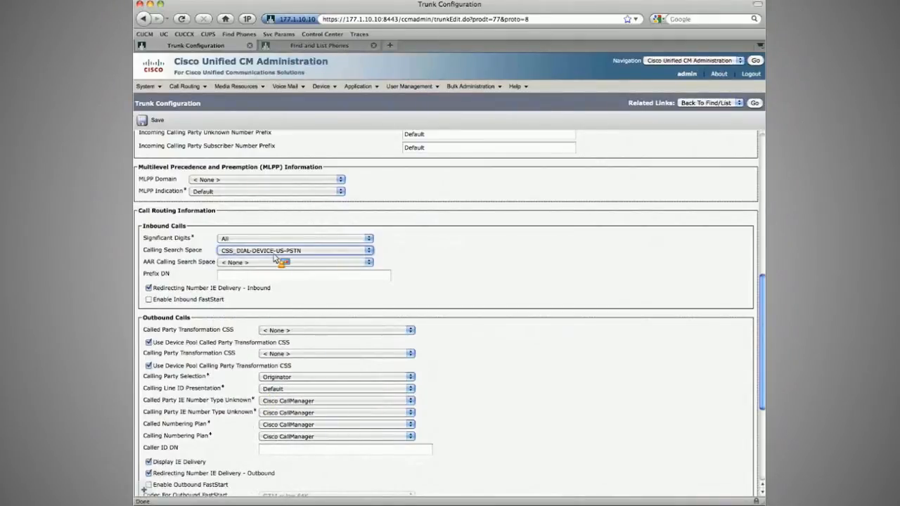
click(276, 262)
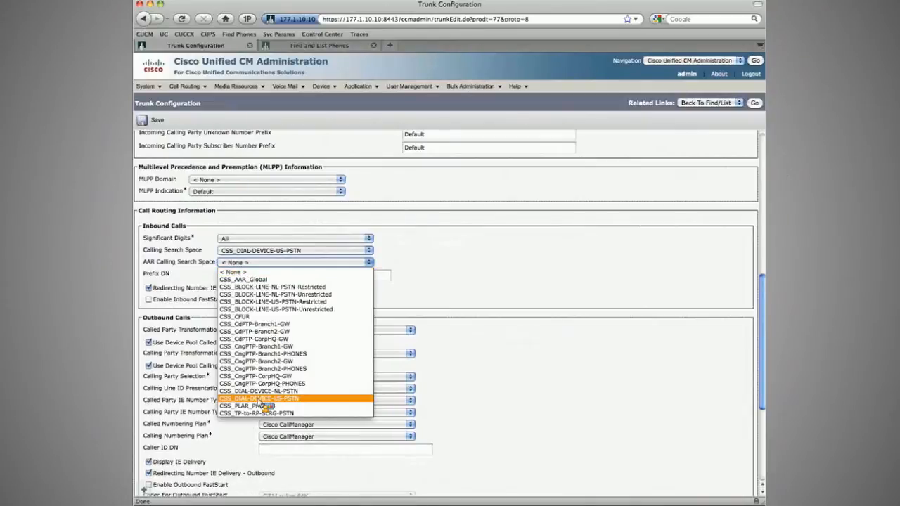
click(260, 399)
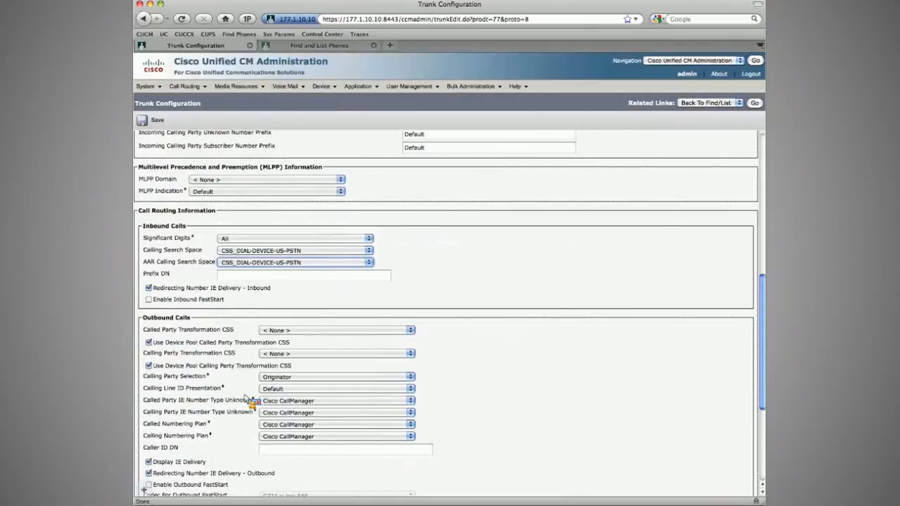
Step: Set the remote Server 1 IP address to 177.1.10.210, then save the Partner_ICT_Pub trunk and confirm the dialog
scroll(162, 265, up, 5)
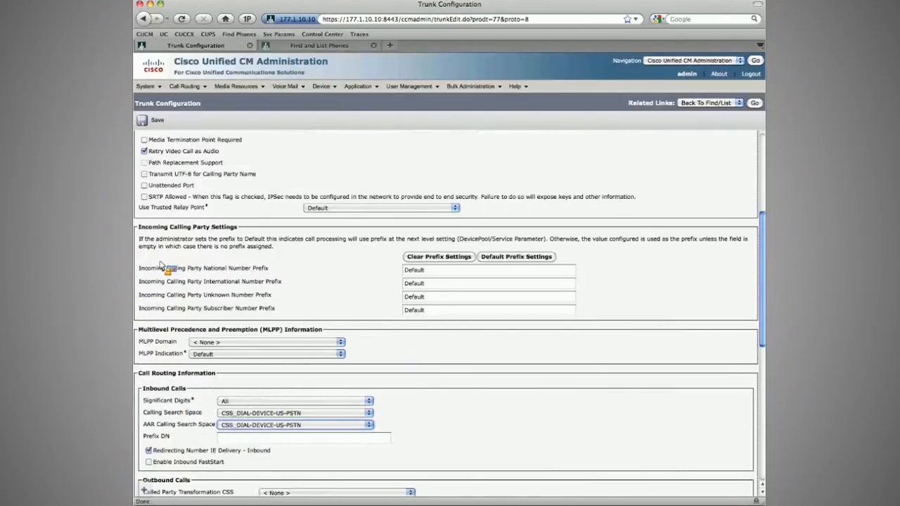
scroll(162, 267, up, 5)
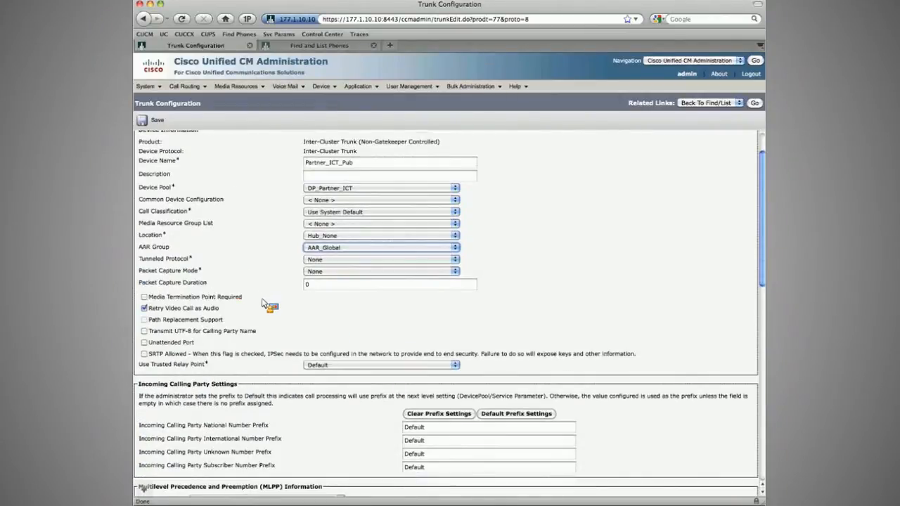
scroll(262, 303, down, 9)
scroll(263, 301, up, 4)
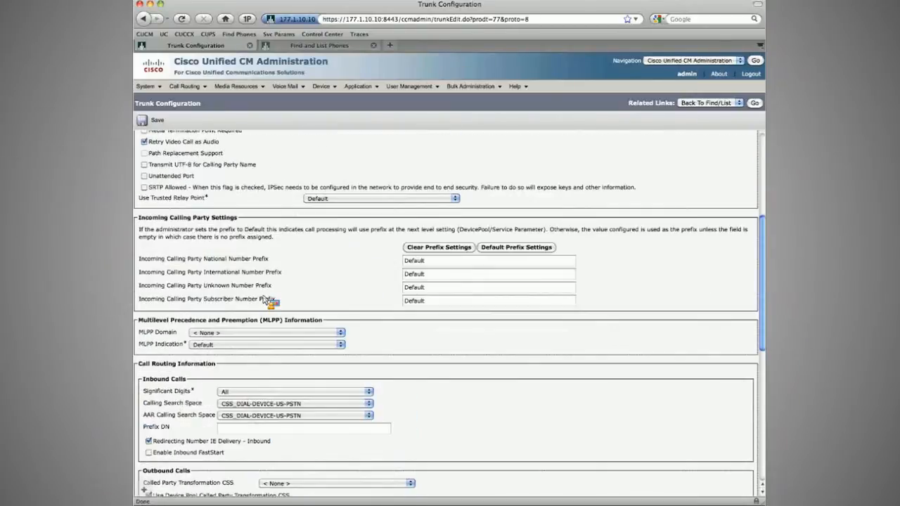
scroll(278, 299, up, 6)
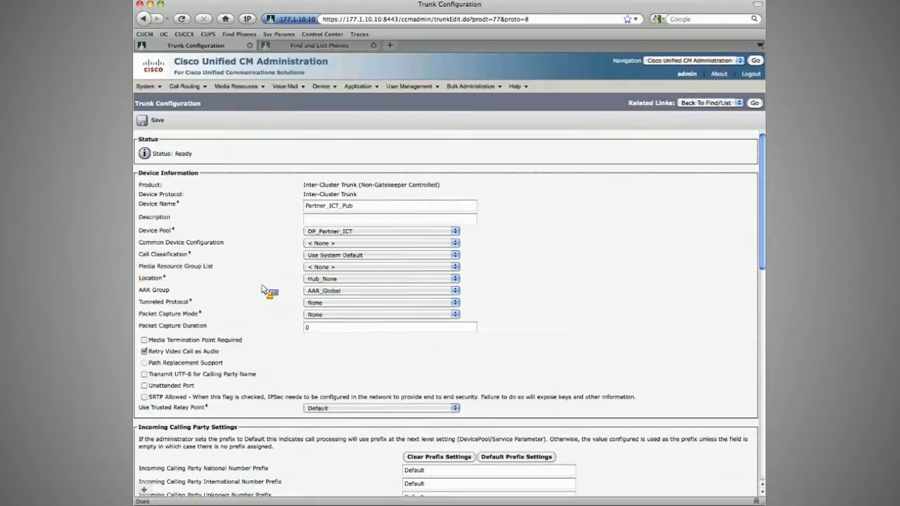
scroll(260, 288, down, 8)
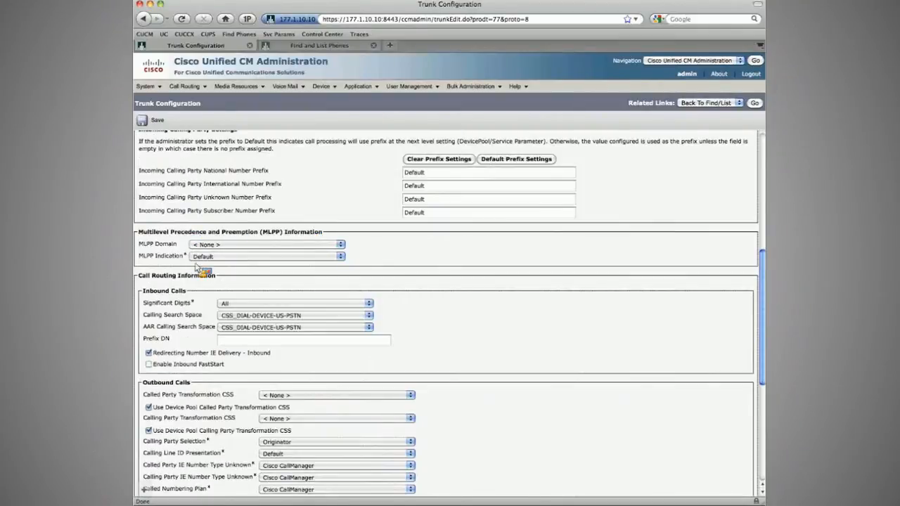
scroll(239, 385, down, 7)
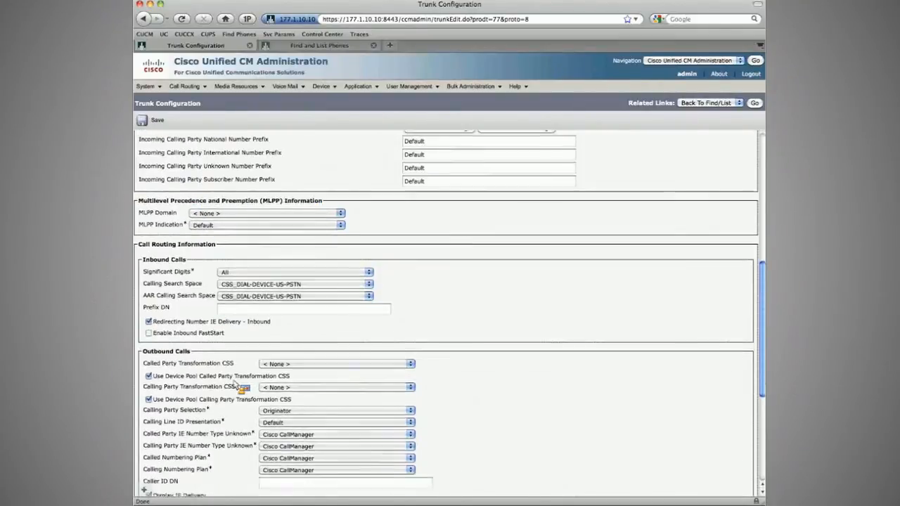
click(270, 351)
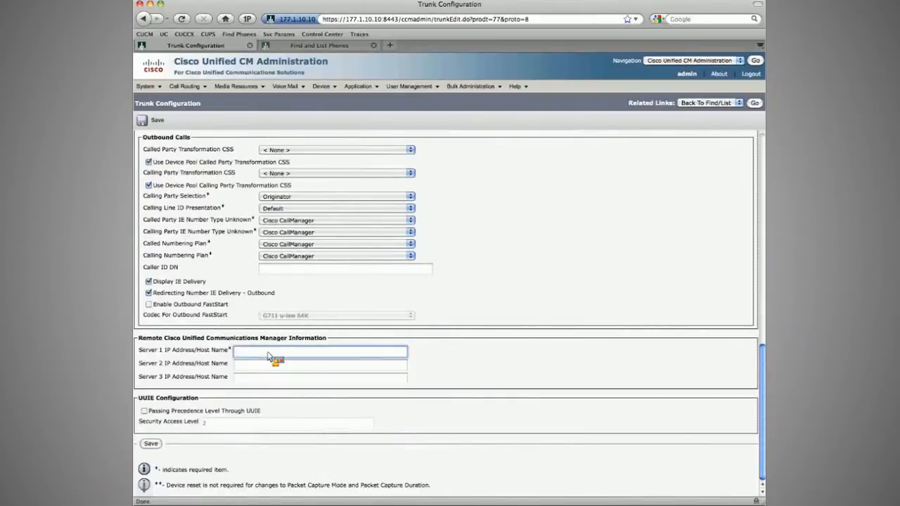
text(177.)
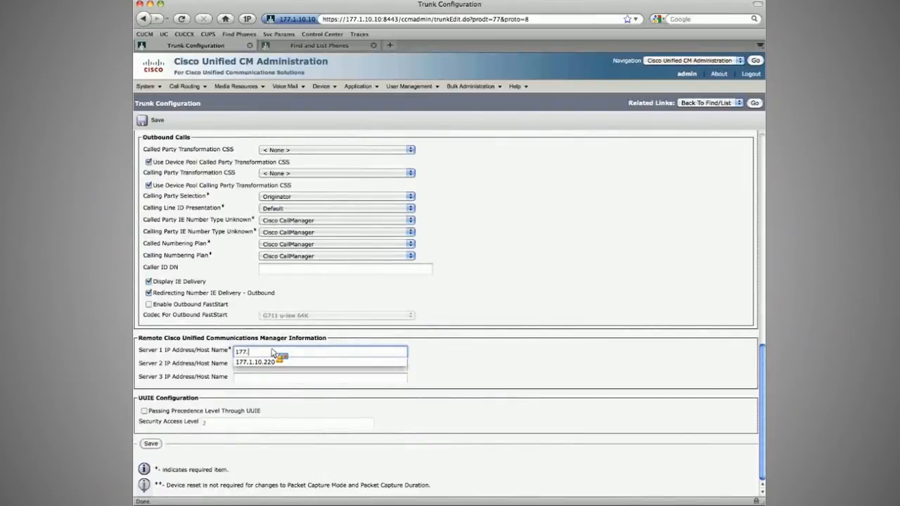
text(1.10.210)
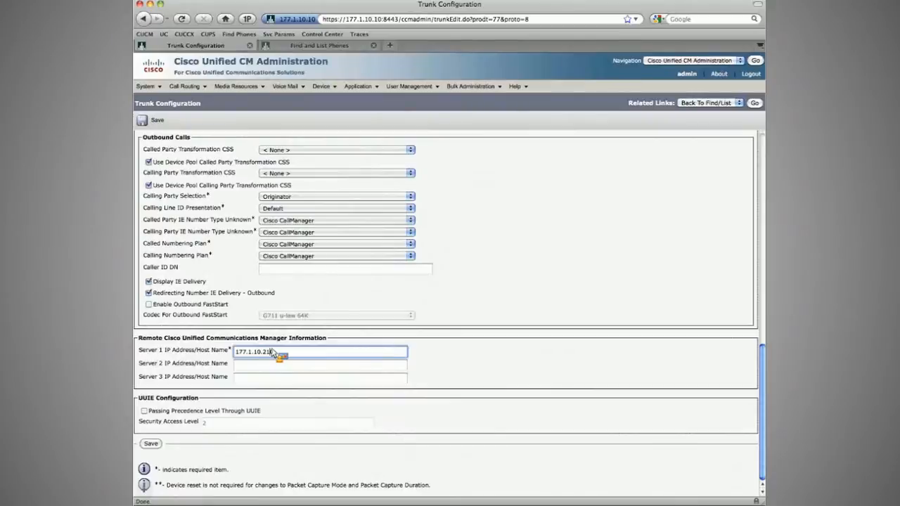
click(150, 444)
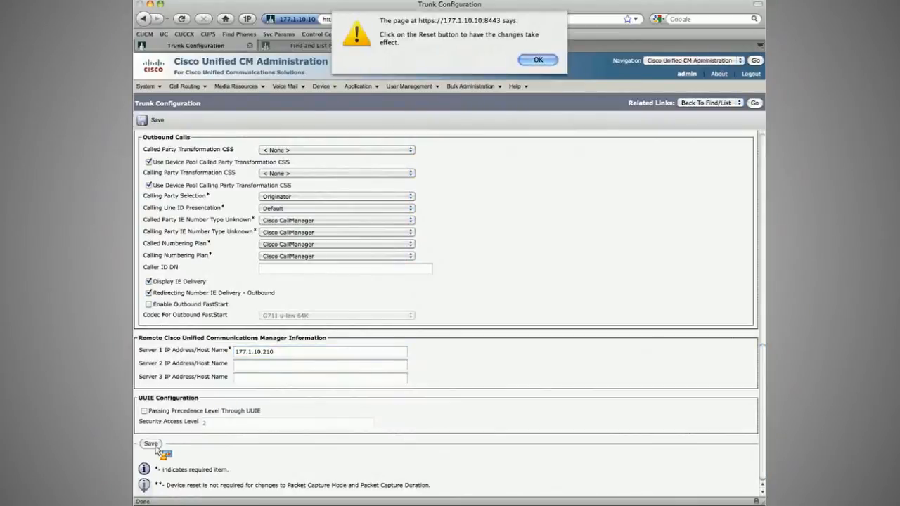
key(Return)
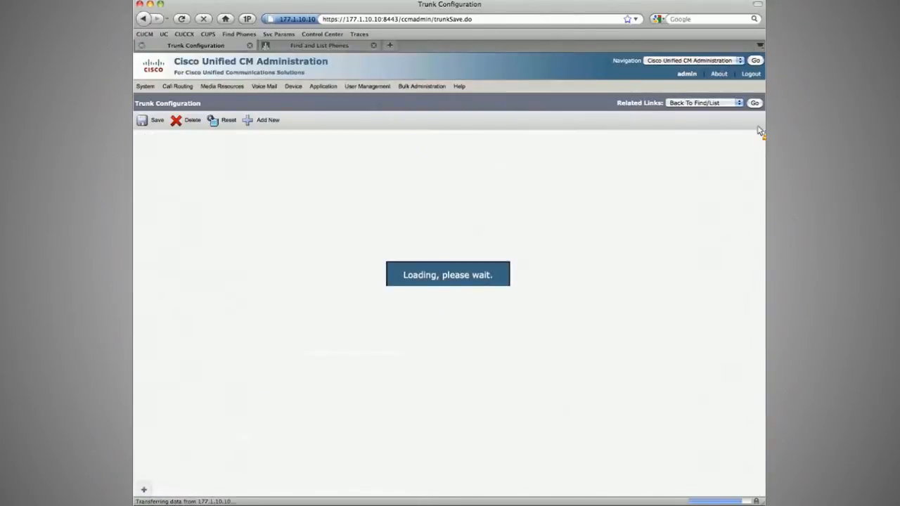
Step: Return to the trunk list, open Partner_ICT_Sub and set its AAR Calling Search Space to CSS_DIAL-DEVICE-US-PSTN
click(754, 104)
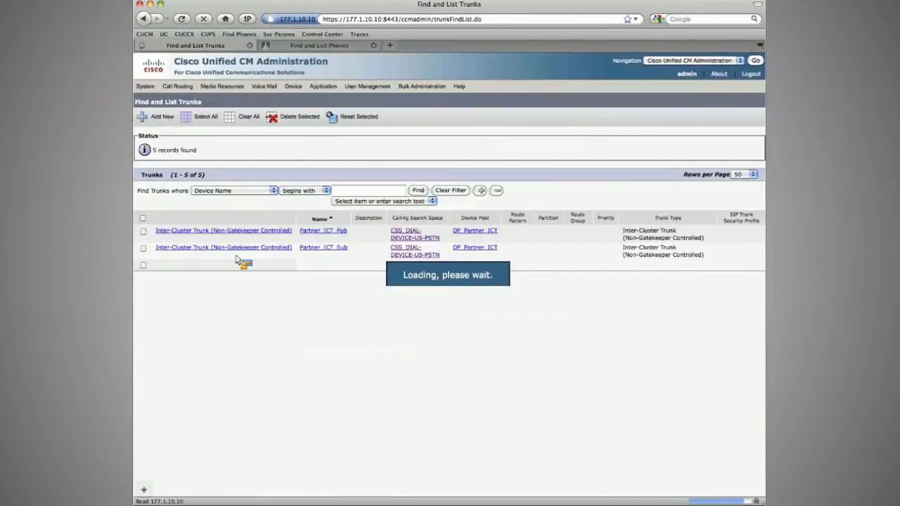
click(234, 251)
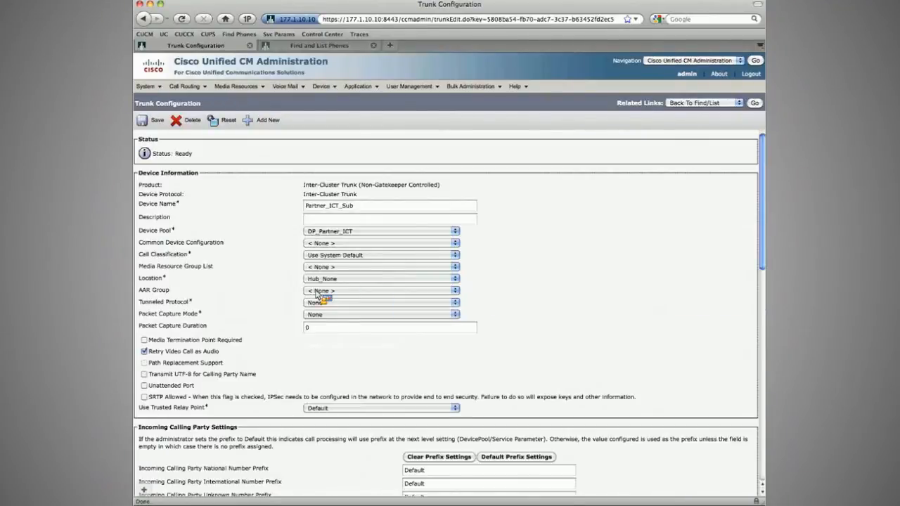
scroll(318, 295, down, 10)
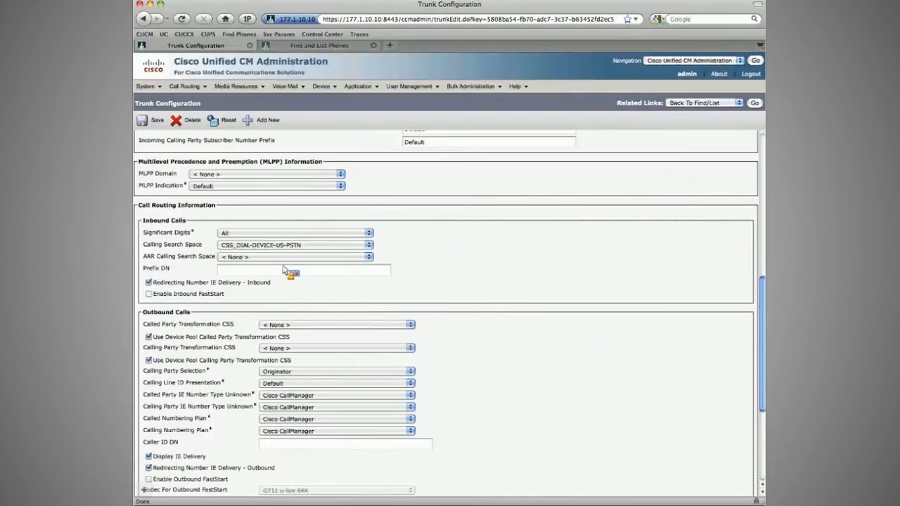
click(284, 267)
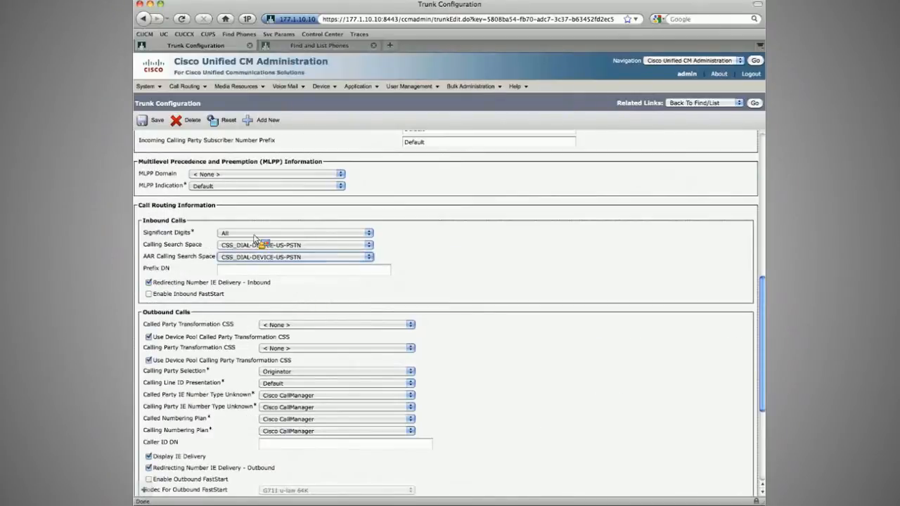
Step: Save the Partner_ICT_Sub trunk and reset both selected Partner ICT trunks from the trunk list
click(157, 122)
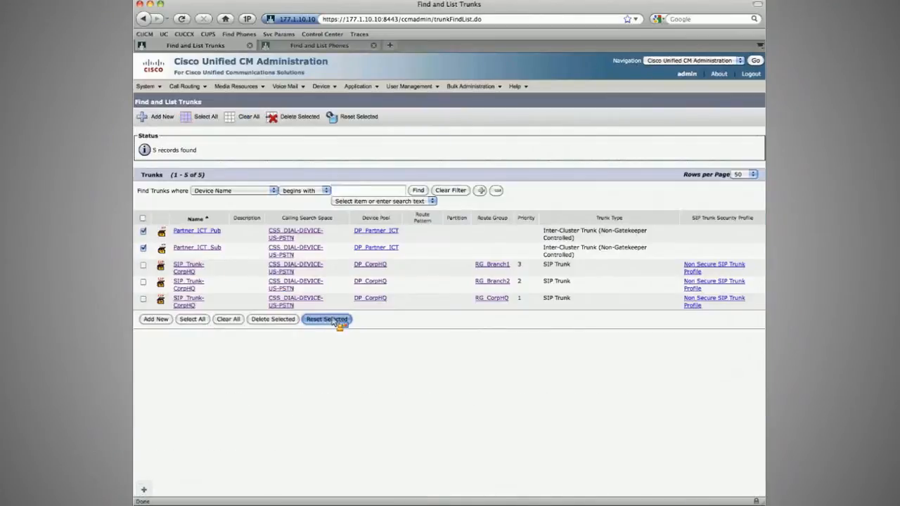
click(327, 320)
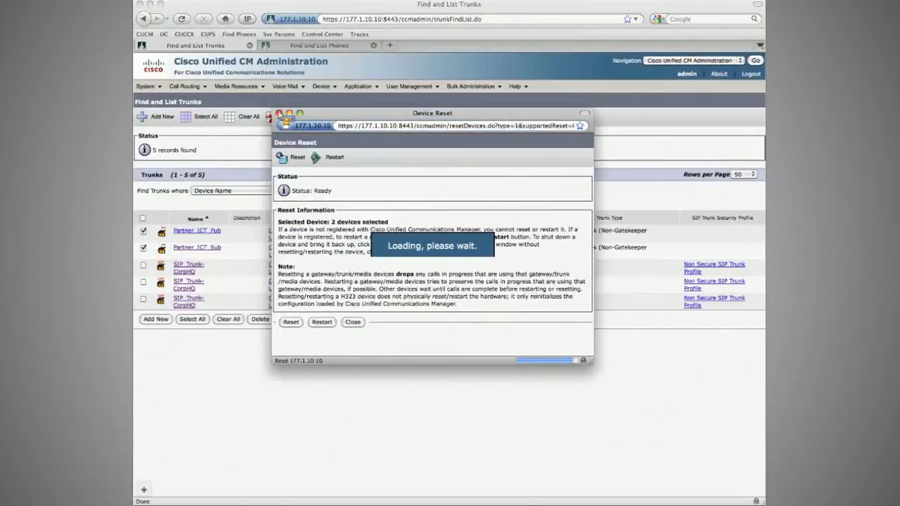
click(279, 113)
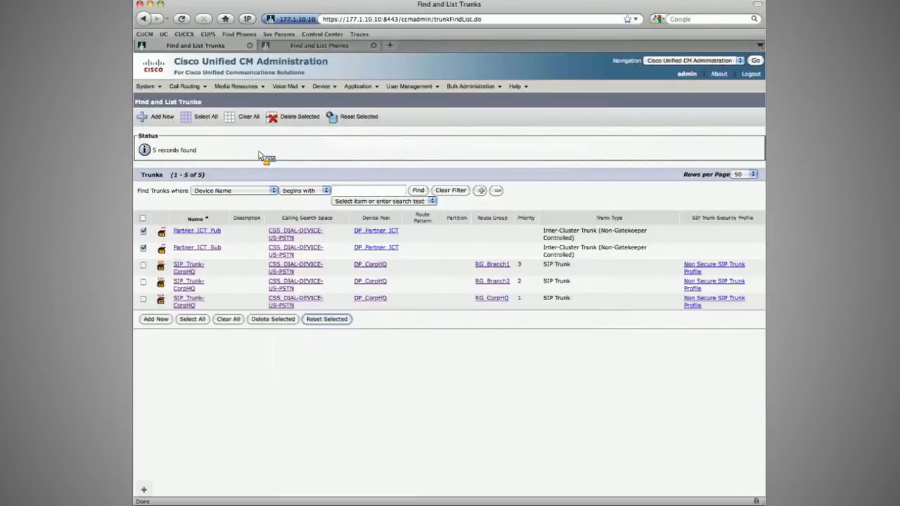
Step: Switch to the partner cluster's administration tab and review its regions and device pools
click(343, 46)
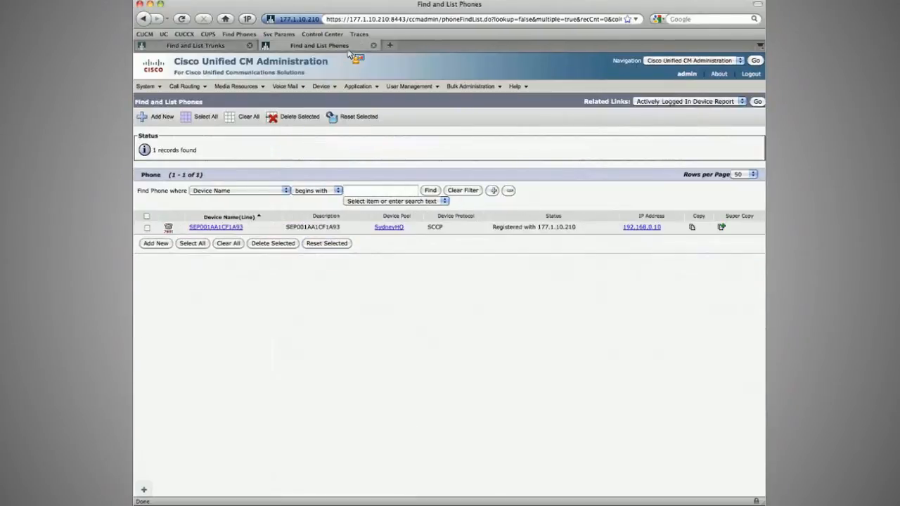
mouse_move(328, 85)
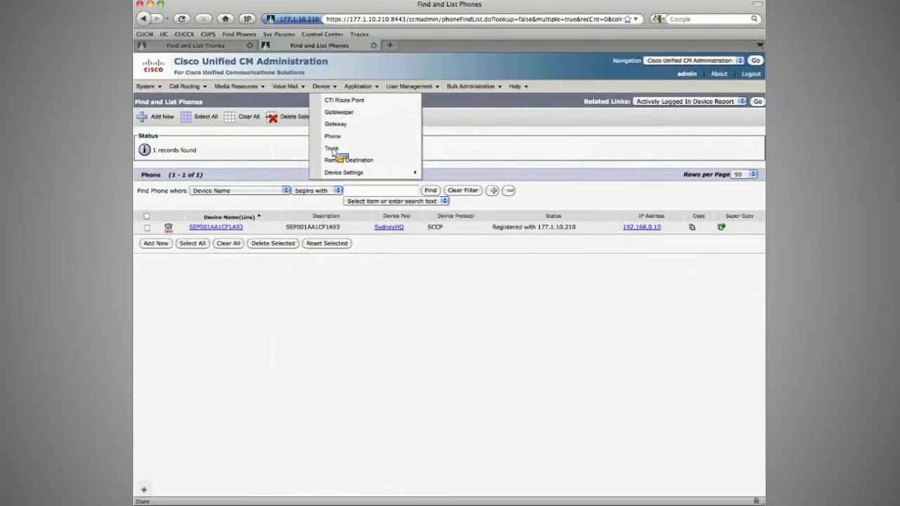
mouse_move(148, 86)
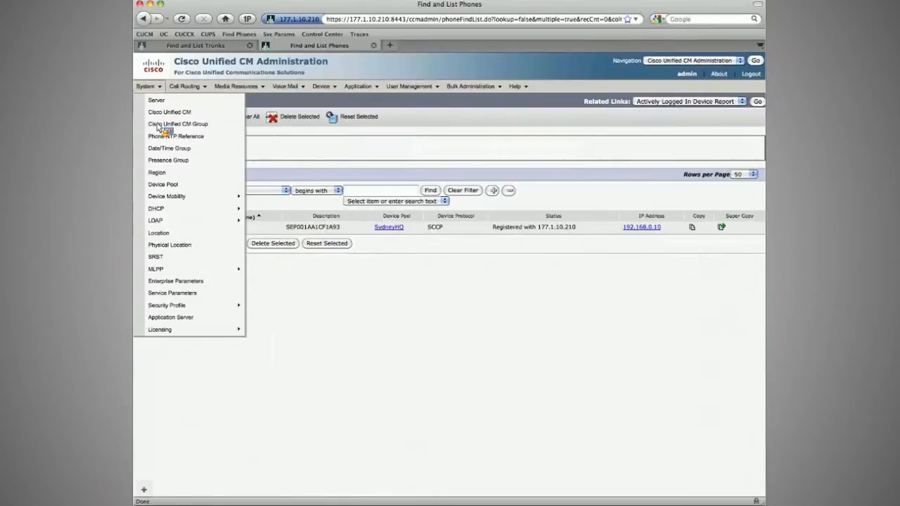
click(172, 173)
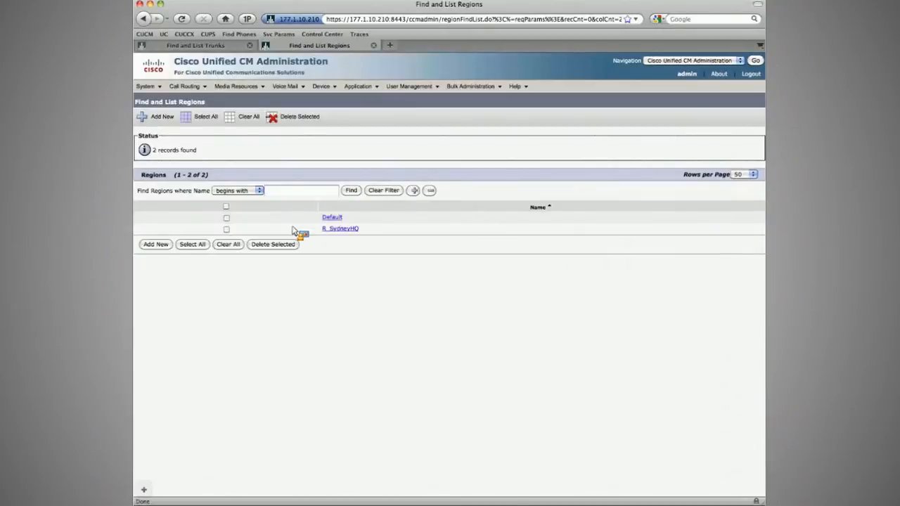
click(145, 86)
click(159, 184)
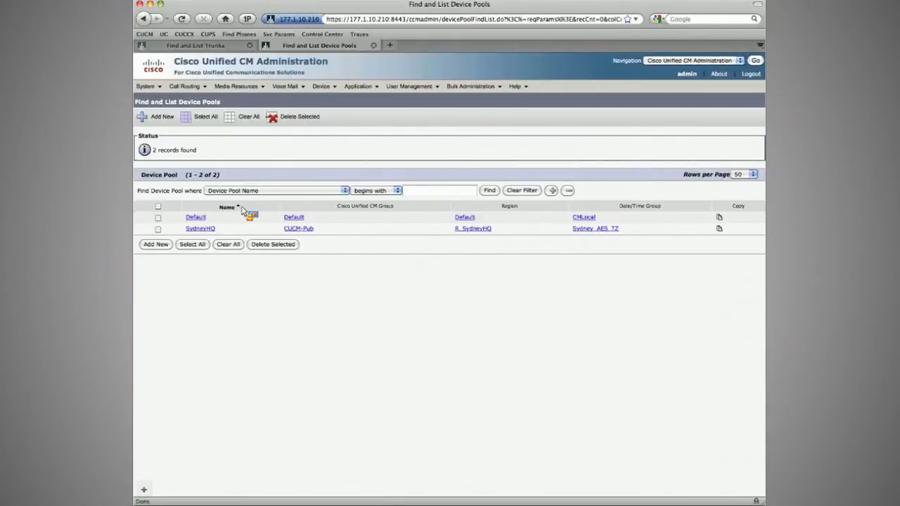
click(201, 229)
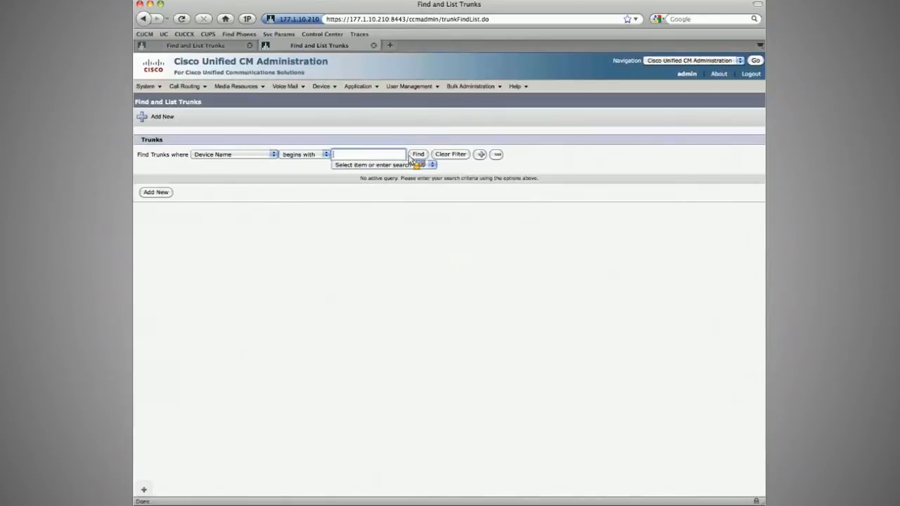
Step: Add a new Inter-Cluster Trunk (Non-Gatekeeper Controlled) on the partner cluster
click(413, 155)
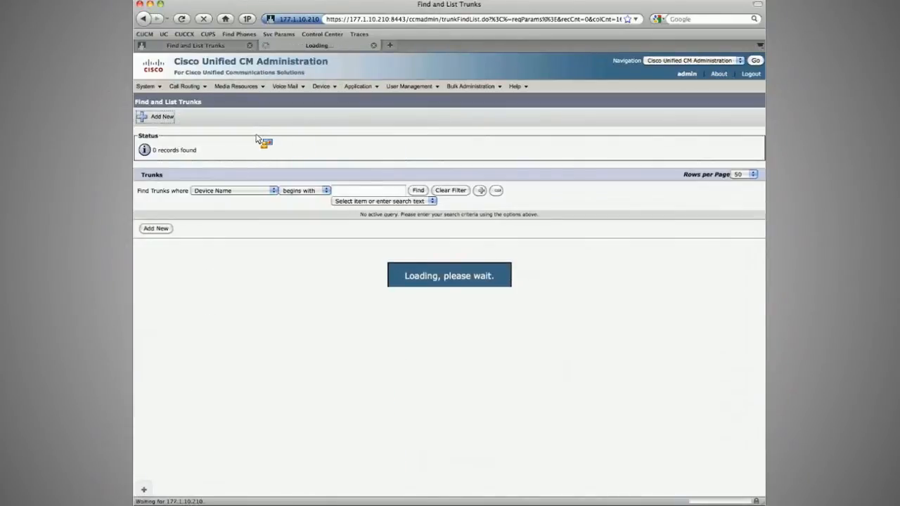
click(266, 185)
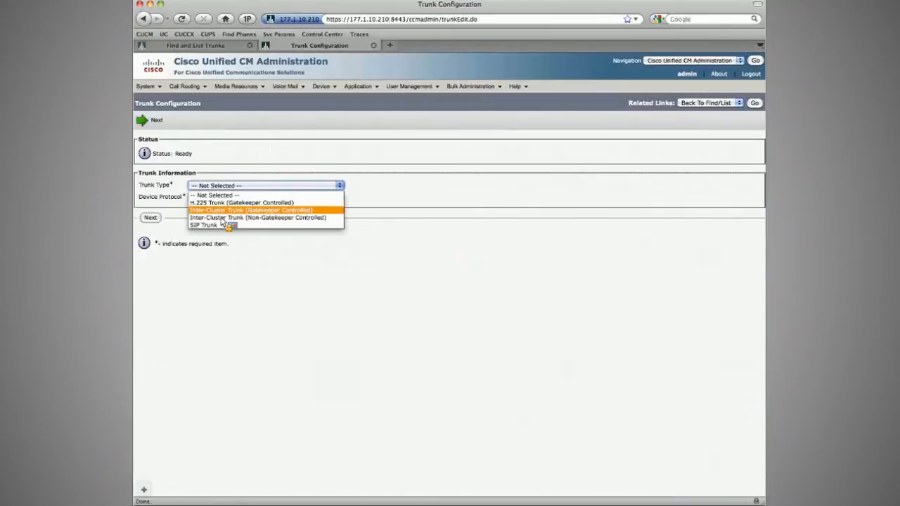
click(221, 218)
click(152, 217)
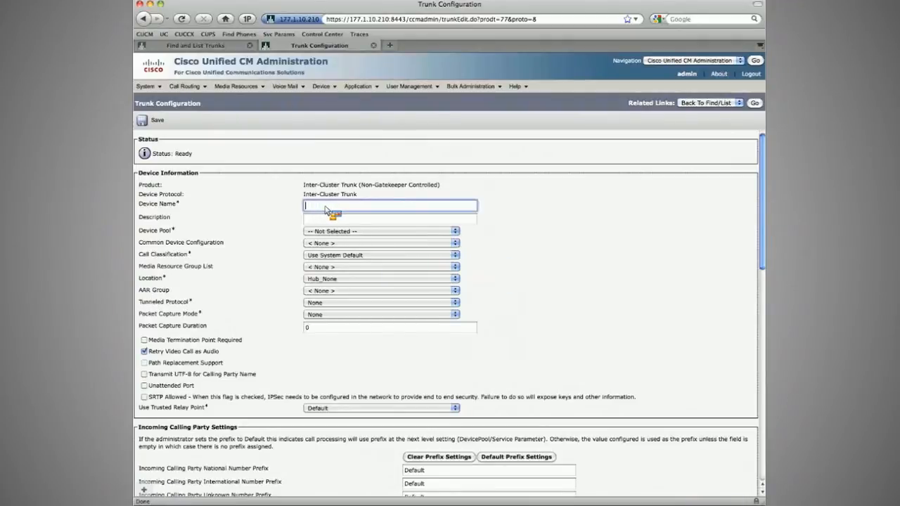
Step: Name the new trunk INE_ICT_Sub and choose the SydneyHQ device pool
text(Partner_ICT_Sub)
double_click(318, 206)
text(INE)
double_click(325, 208)
key(Tab)
key(s)
key(Tab)
key(Tab)
key(Tab)
key(Tab)
key(Tab)
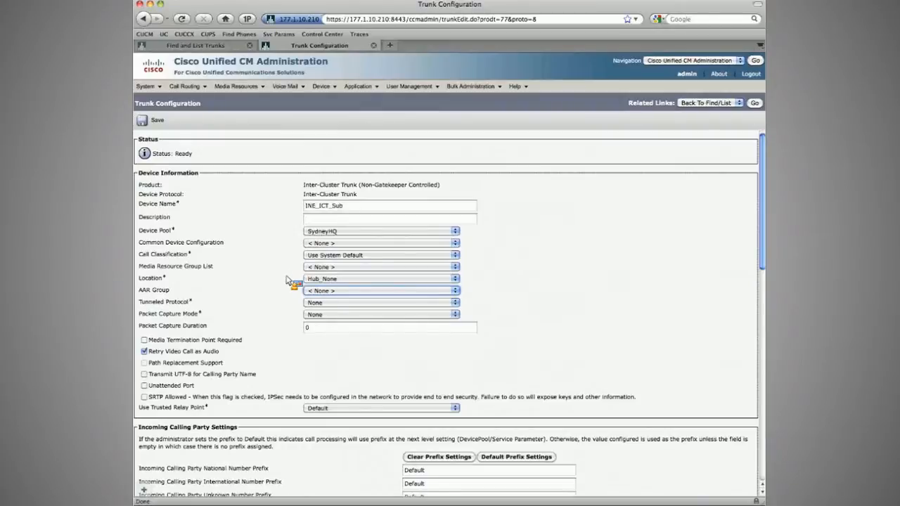
Step: Examine a phone's configuration in a separate browser tab, then close that tab
scroll(289, 281, down, 5)
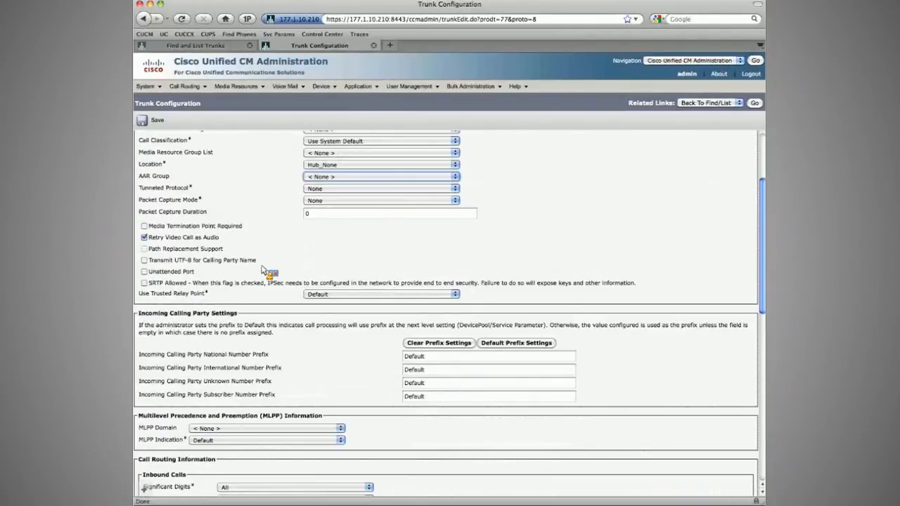
scroll(262, 270, down, 8)
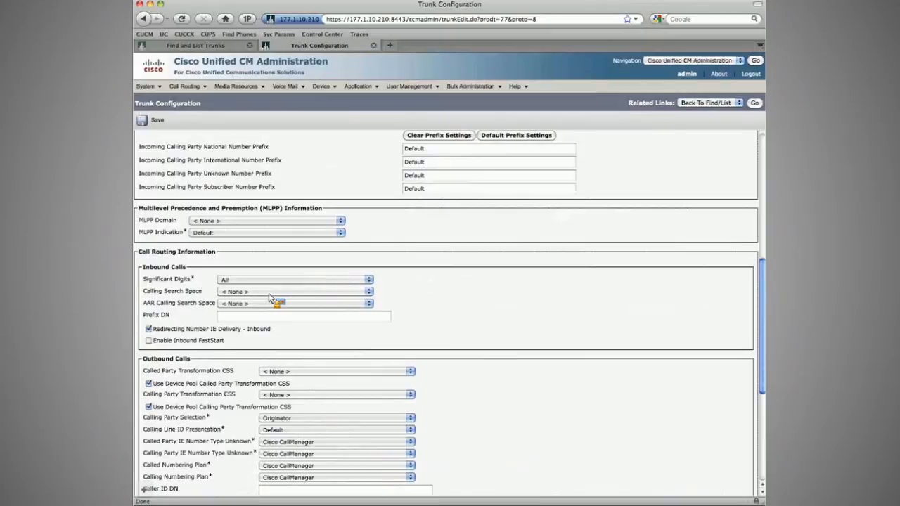
click(269, 292)
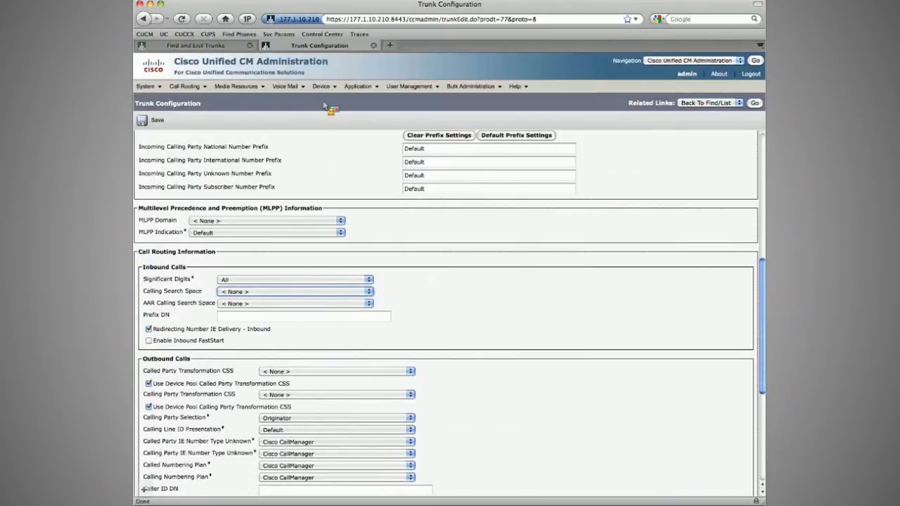
mouse_move(322, 87)
middle_click(332, 137)
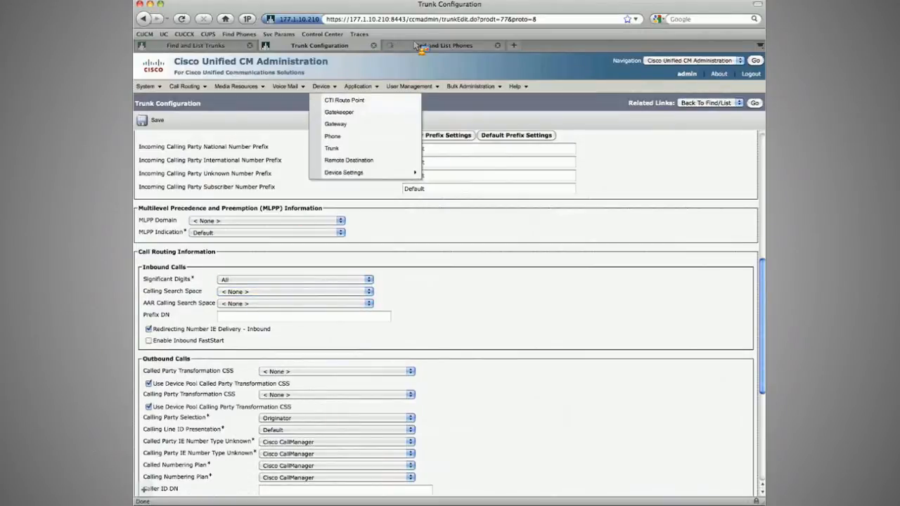
click(419, 47)
click(226, 227)
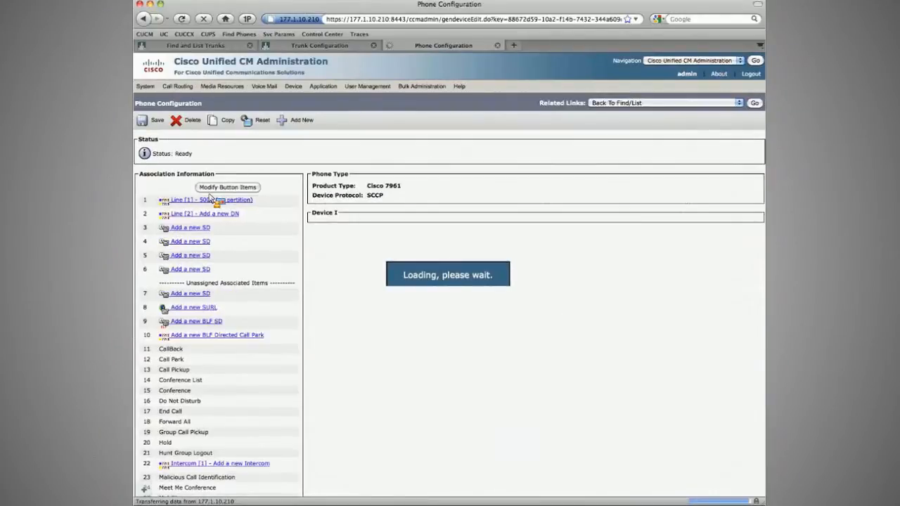
key(super+w)
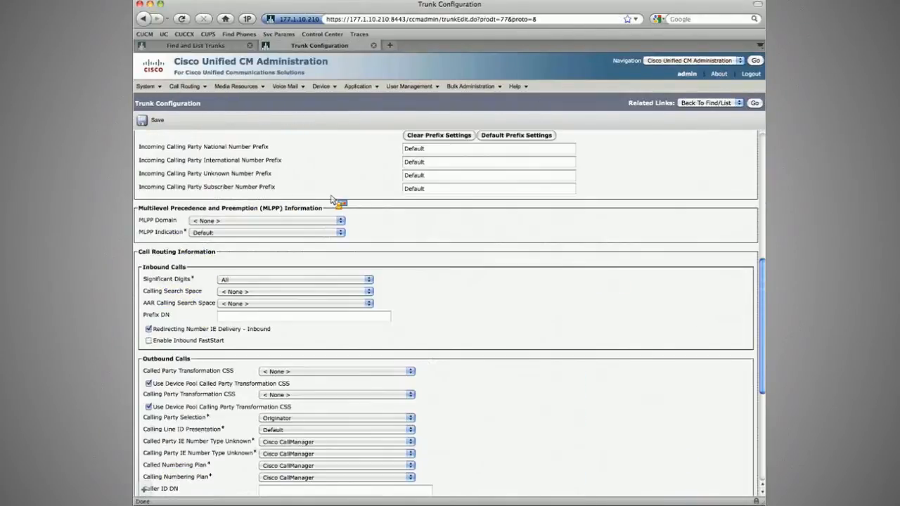
Step: Set the INE_ICT_Sub trunk's remote Server 1 address to 177.1.10.20 and save the trunk
scroll(298, 242, down, 2)
click(192, 296)
scroll(241, 313, down, 5)
click(264, 354)
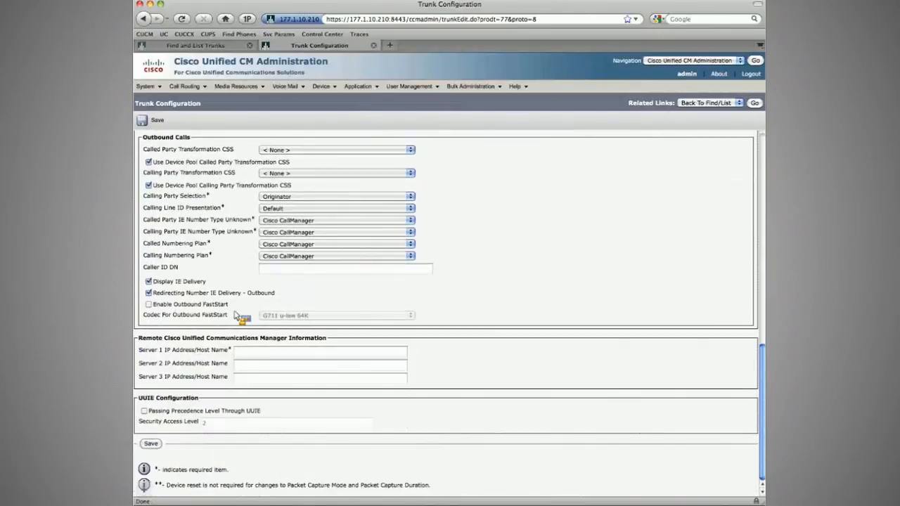
text(177.1.10.210)
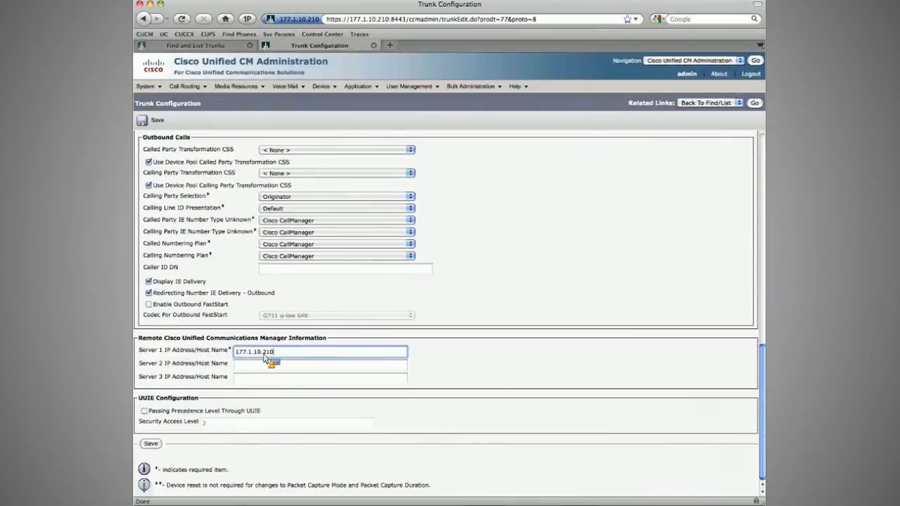
key(BackSpace)
key(BackSpace)
key(BackSpace)
text(10)
key(BackSpace)
key(BackSpace)
text(20)
click(150, 444)
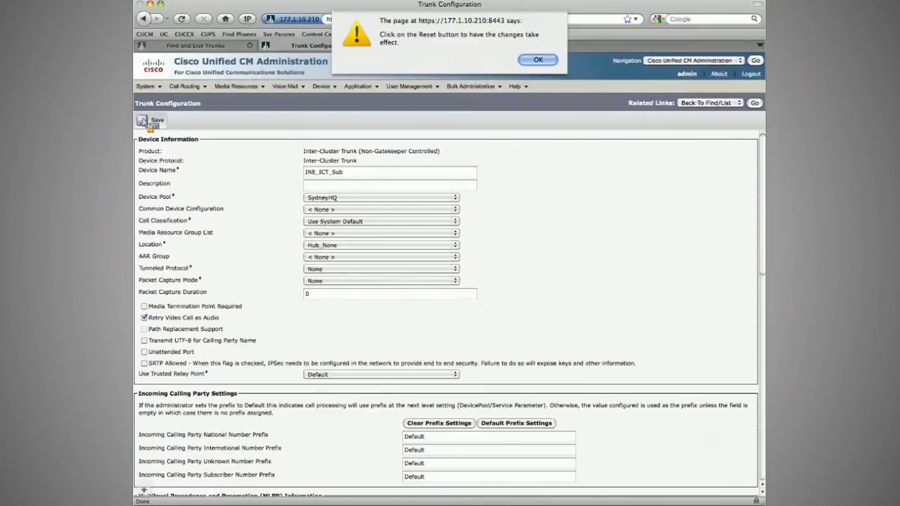
key(Return)
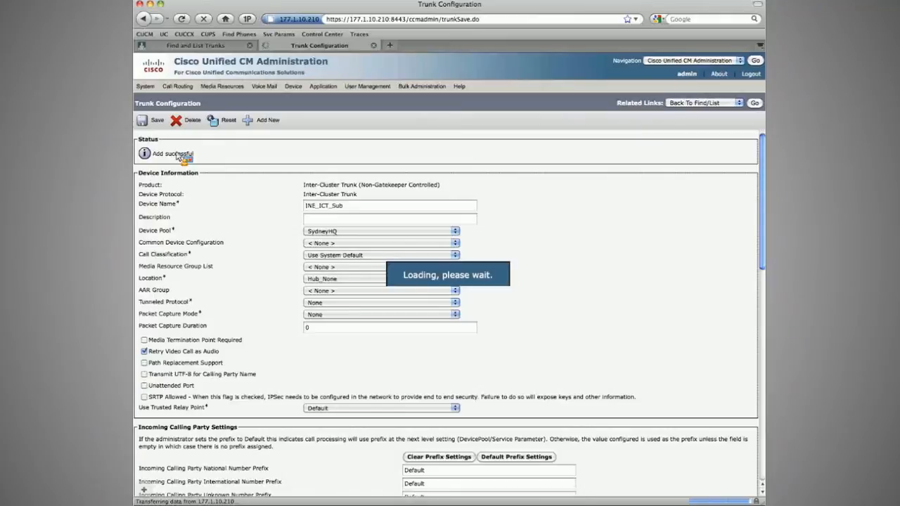
Step: Add another Inter-Cluster Trunk named INE_ICT_Pub and choose the SydneyHQ device pool
click(754, 104)
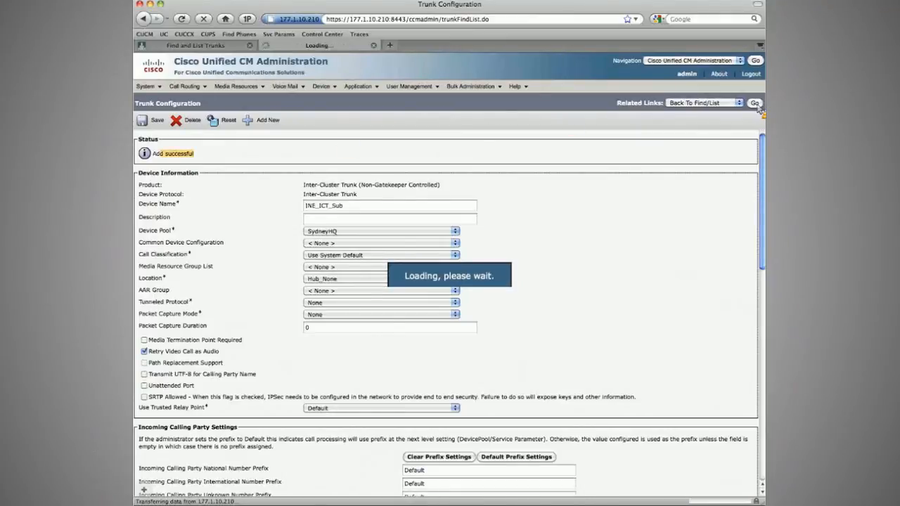
click(162, 123)
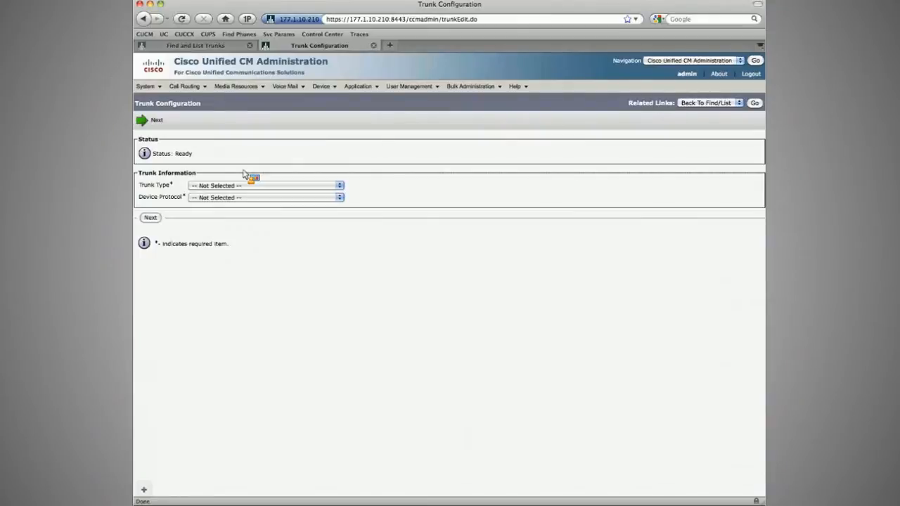
click(150, 218)
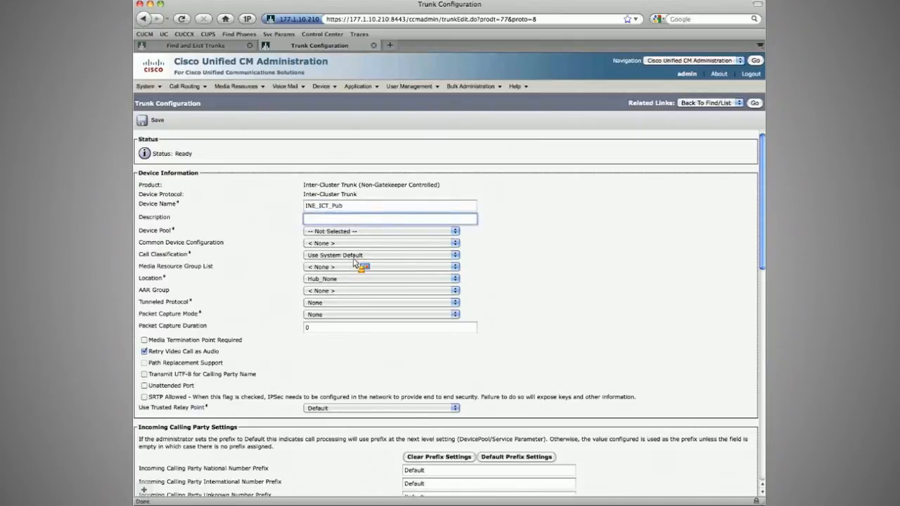
key(Tab)
key(s)
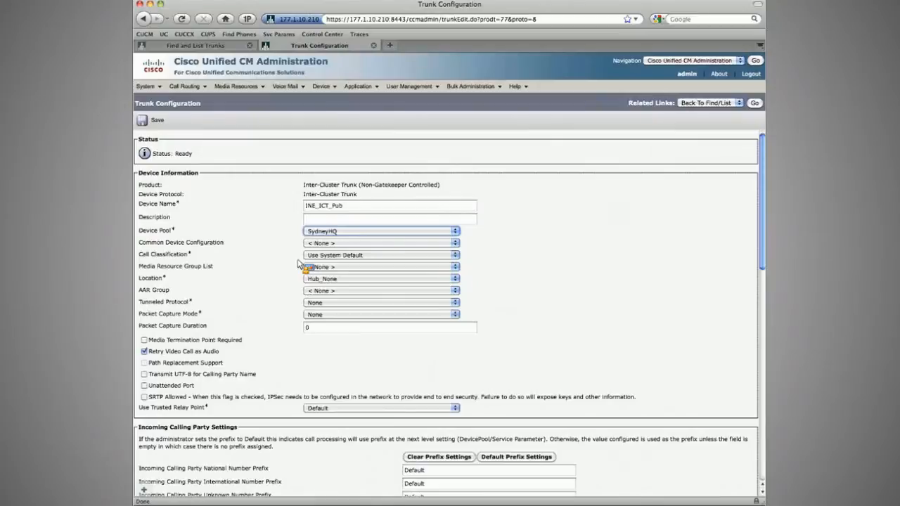
Step: Set the INE_ICT_Pub trunk's remote Server 1 address to 177.1.10.10 and save the trunk
scroll(232, 295, down, 15)
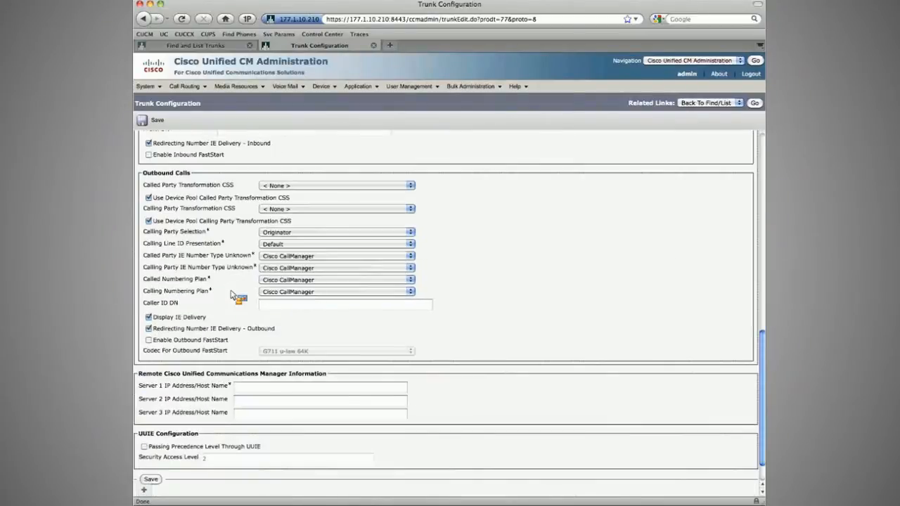
scroll(232, 295, up, 2)
scroll(232, 296, down, 3)
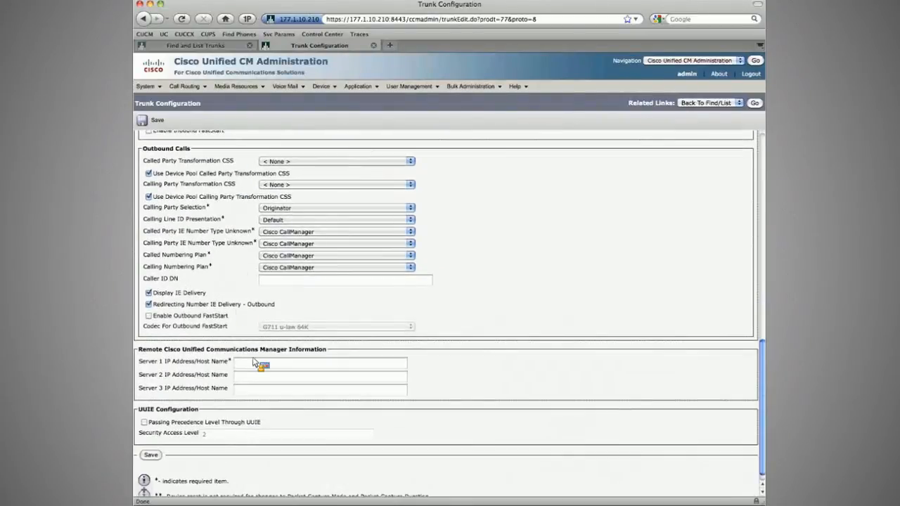
click(255, 365)
text(1)
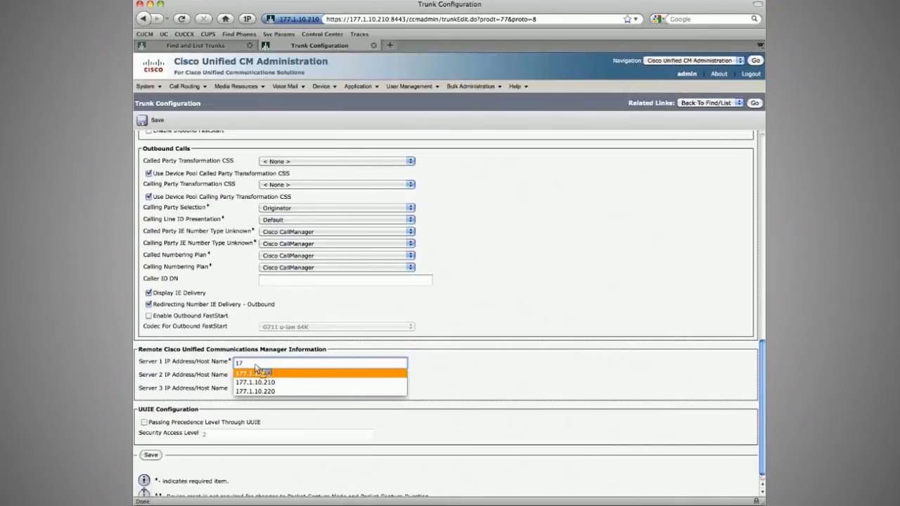
text(7)
click(256, 371)
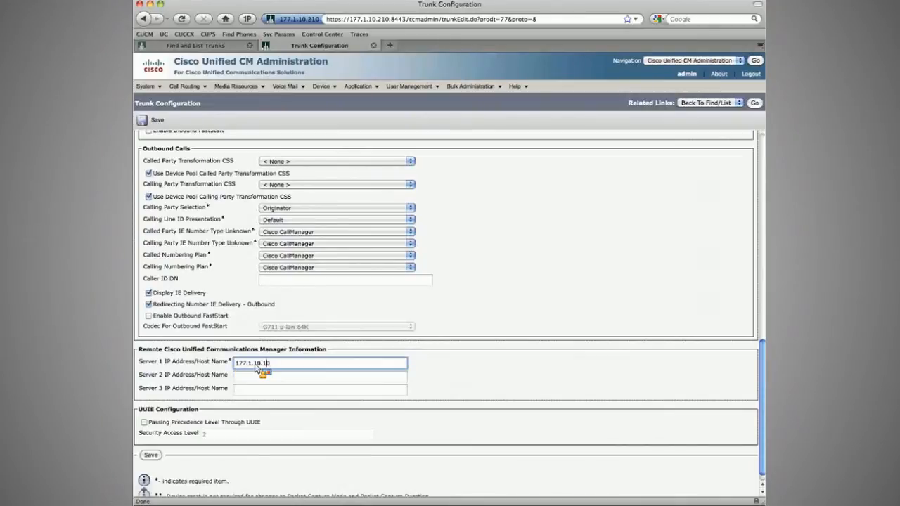
key(Tab)
key(Return)
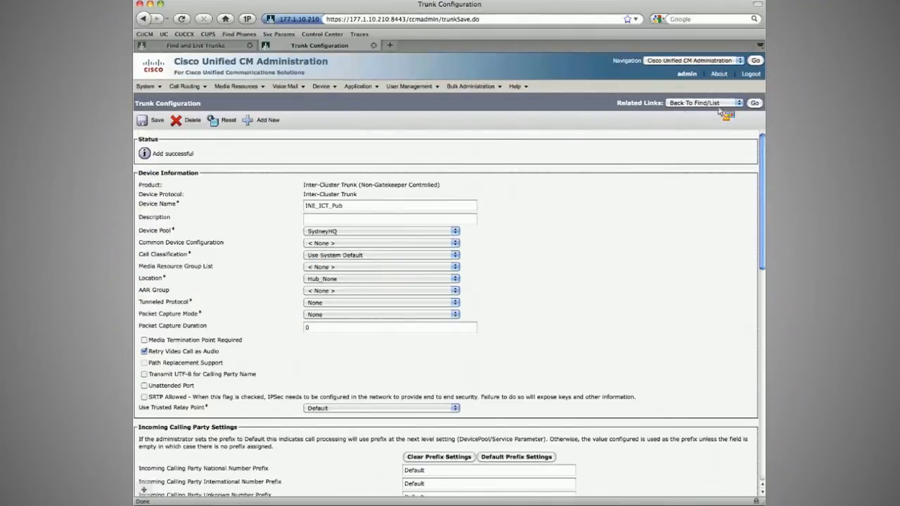
Step: Select both INE ICT trunks in the trunk list and reset them
click(755, 104)
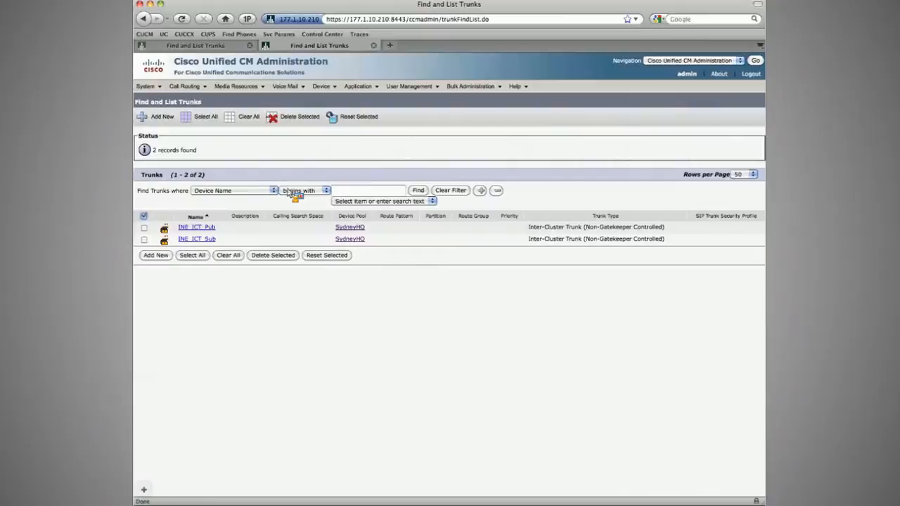
click(143, 216)
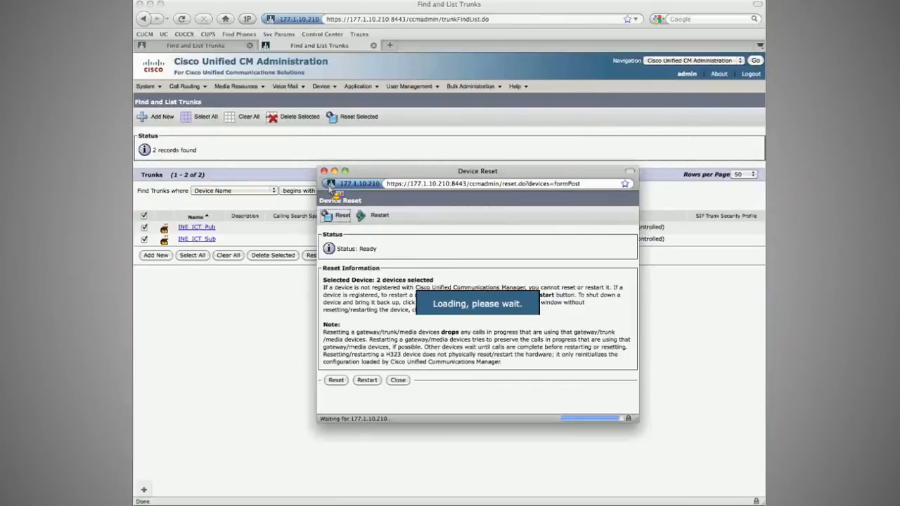
click(324, 172)
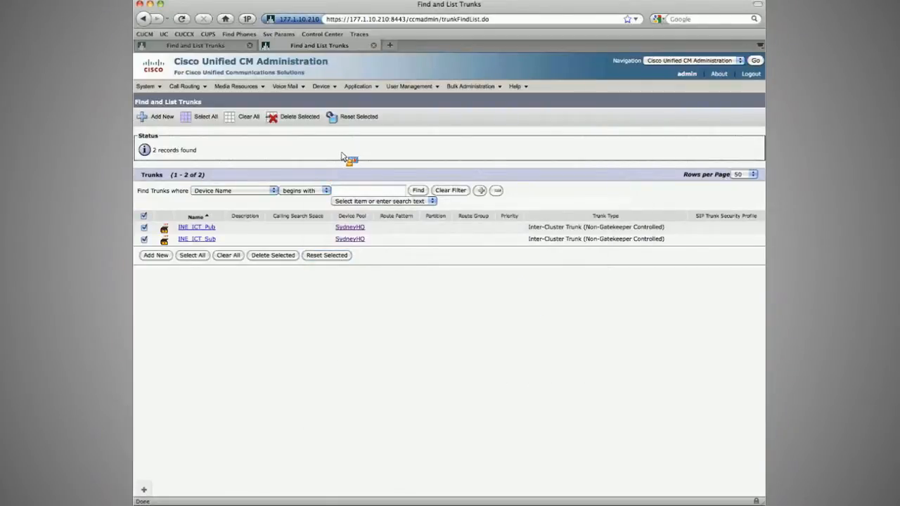
Step: Create a new route group named RG_INE_ICT
click(197, 88)
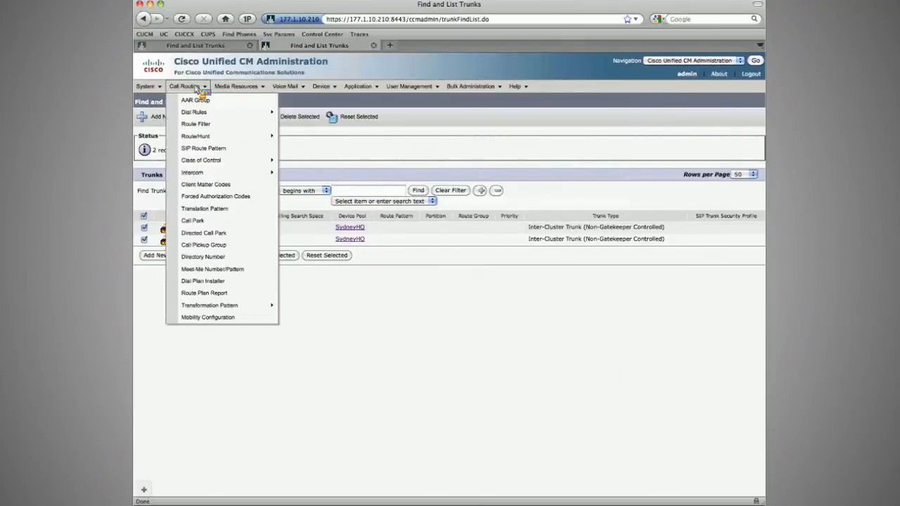
mouse_move(232, 136)
click(320, 141)
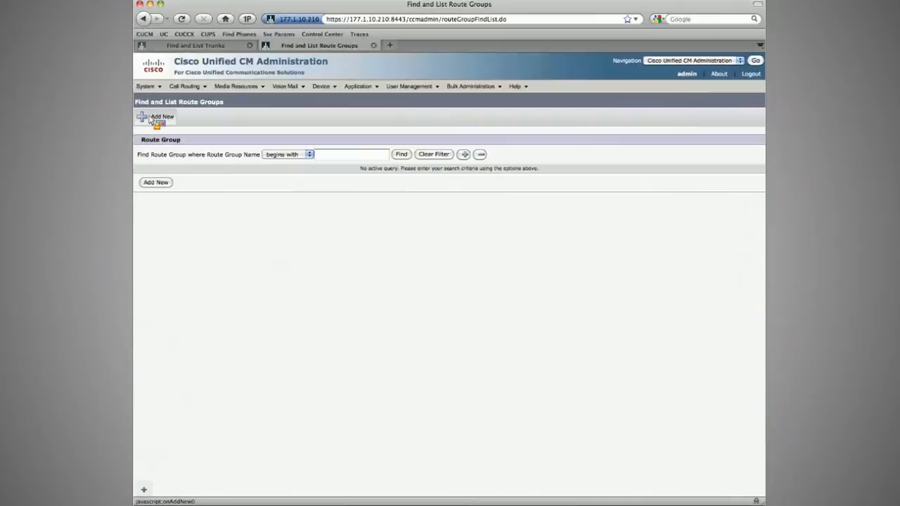
click(151, 118)
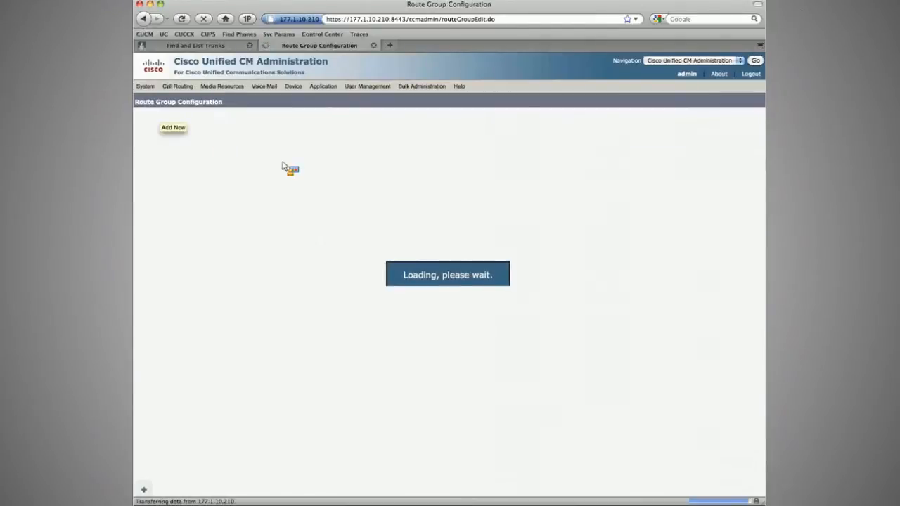
text(INE_ICT)
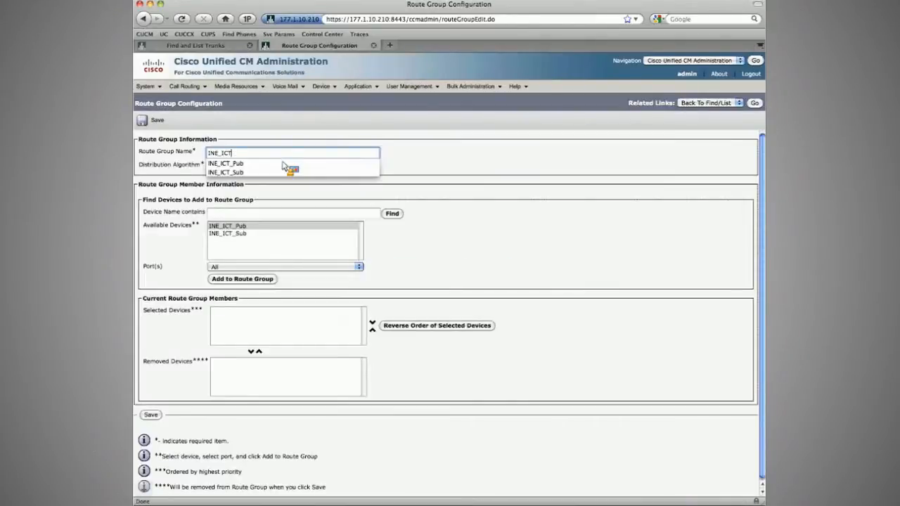
key(Home)
text(RG_)
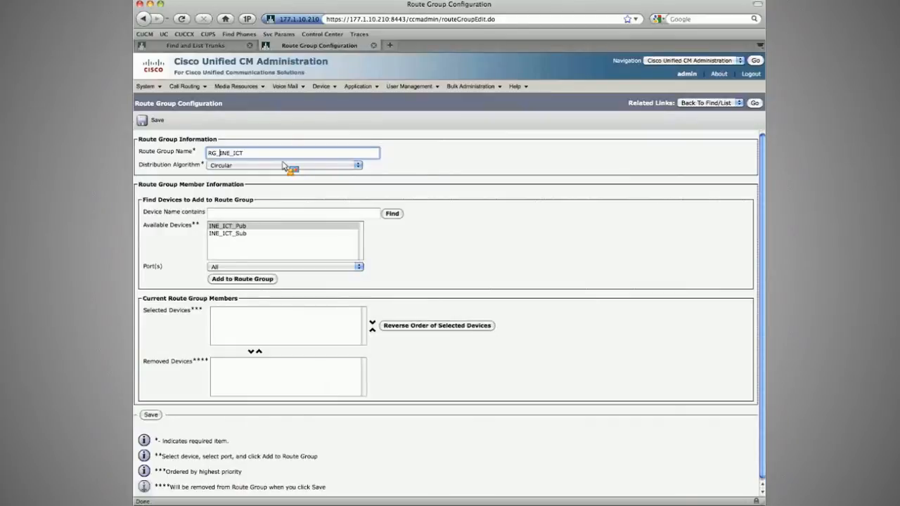
key(Tab)
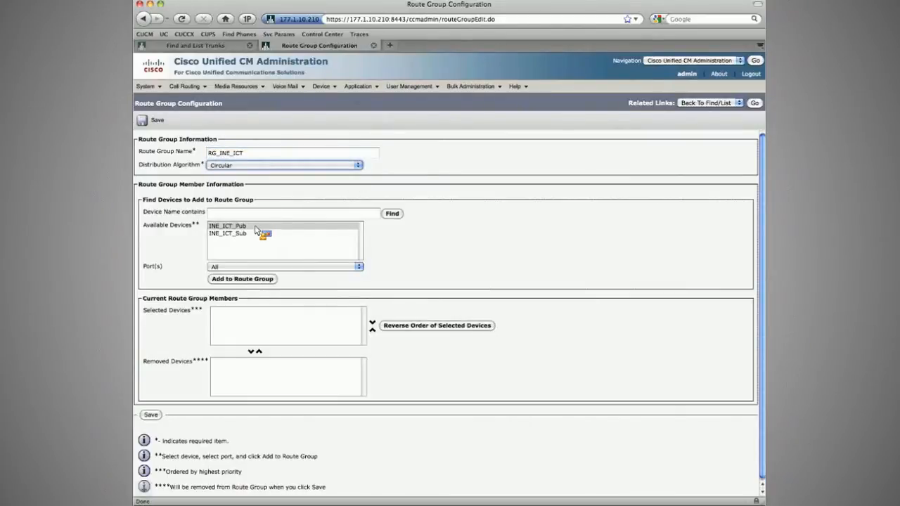
Step: Add INE_ICT_Pub and INE_ICT_Sub as members of the route group and save it
click(246, 280)
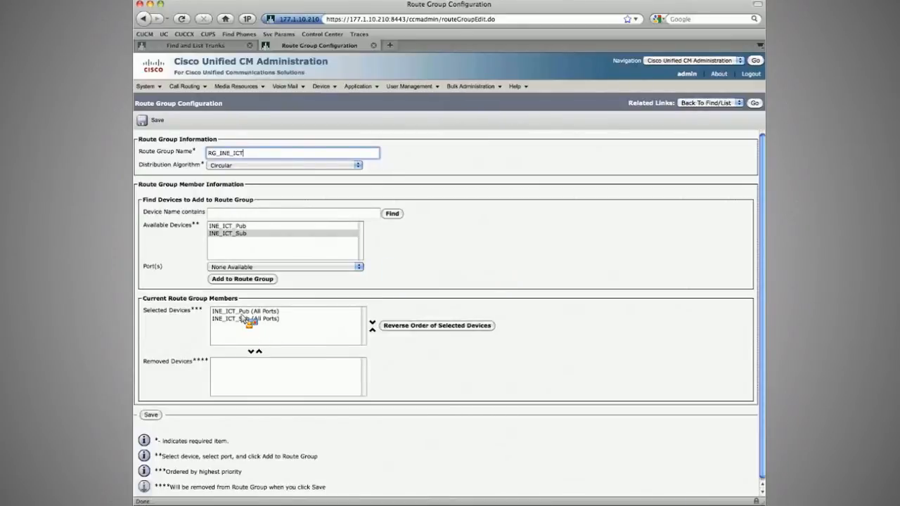
click(246, 320)
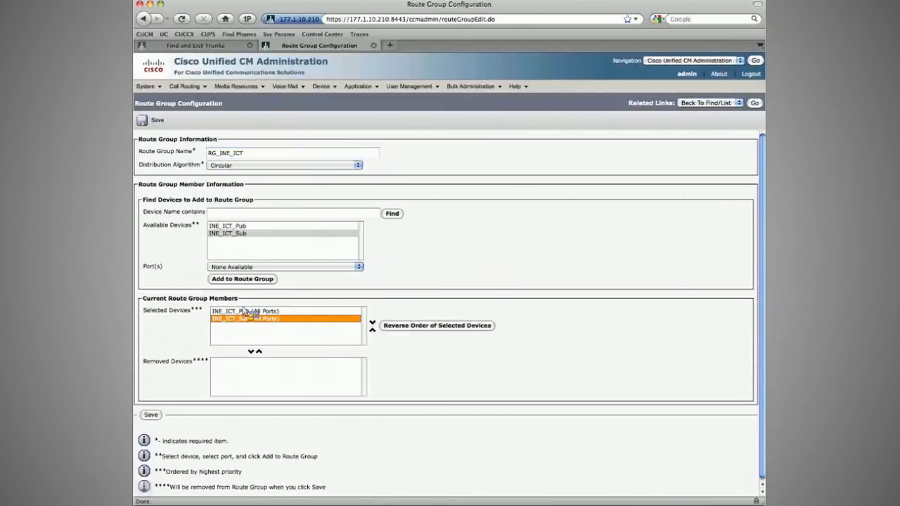
click(244, 311)
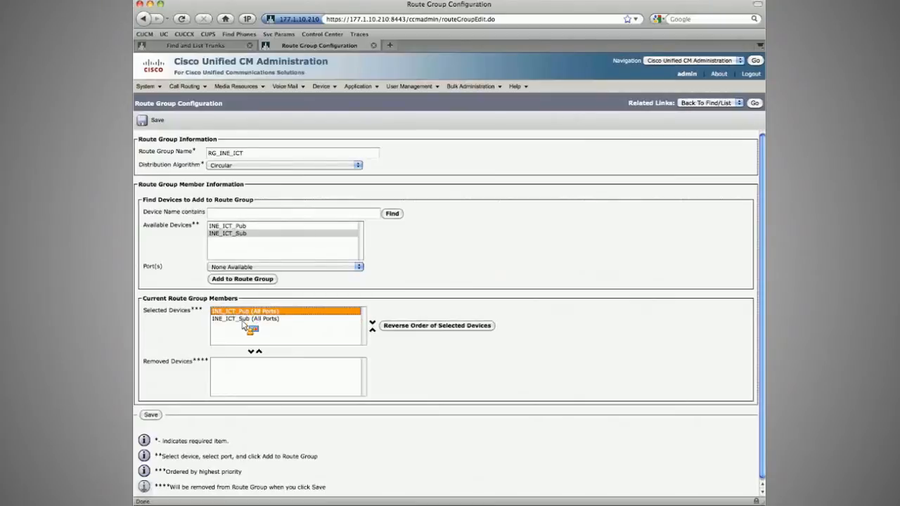
click(152, 121)
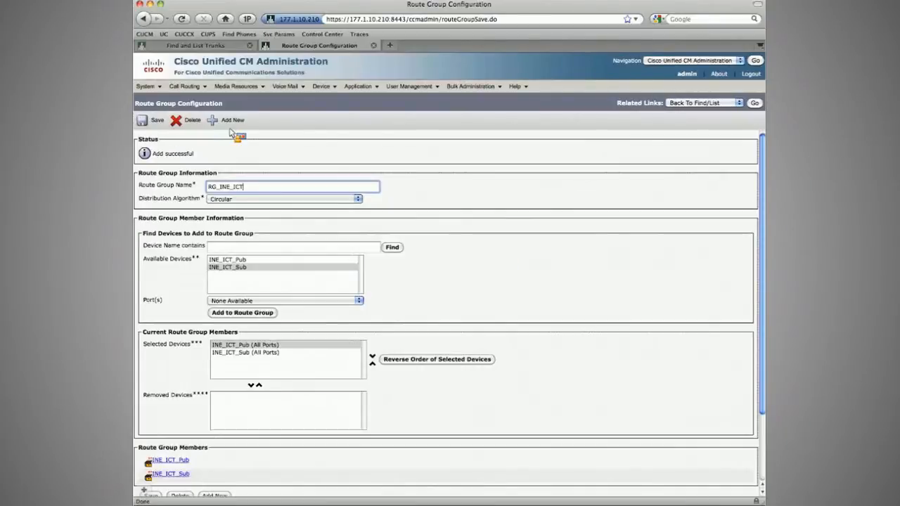
Step: Create a new route list named RL_INE_ICT using the CUCM-Pub manager group and save it
mouse_move(187, 87)
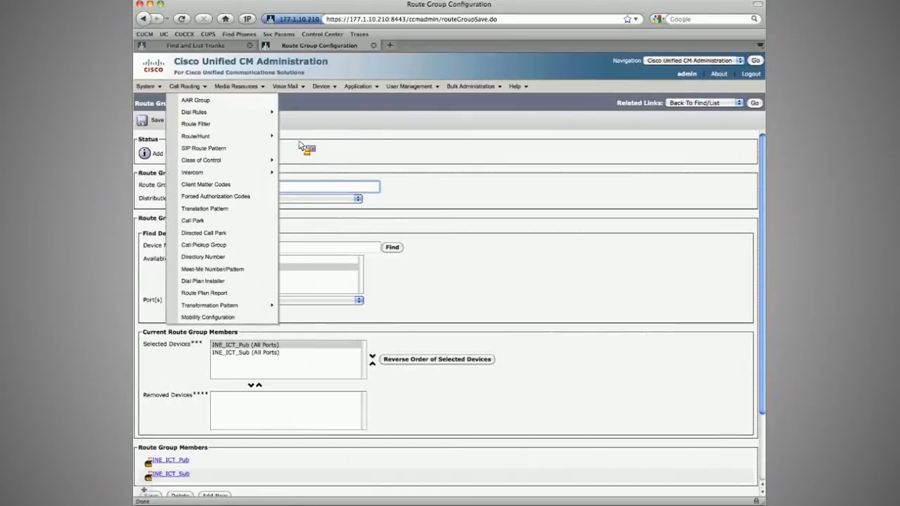
click(300, 148)
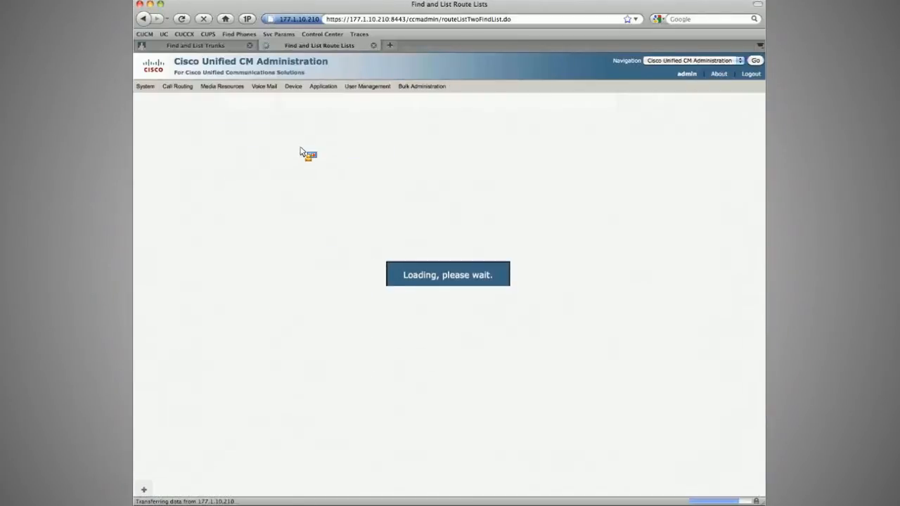
click(163, 123)
click(304, 188)
text(INE_ICT_Sub)
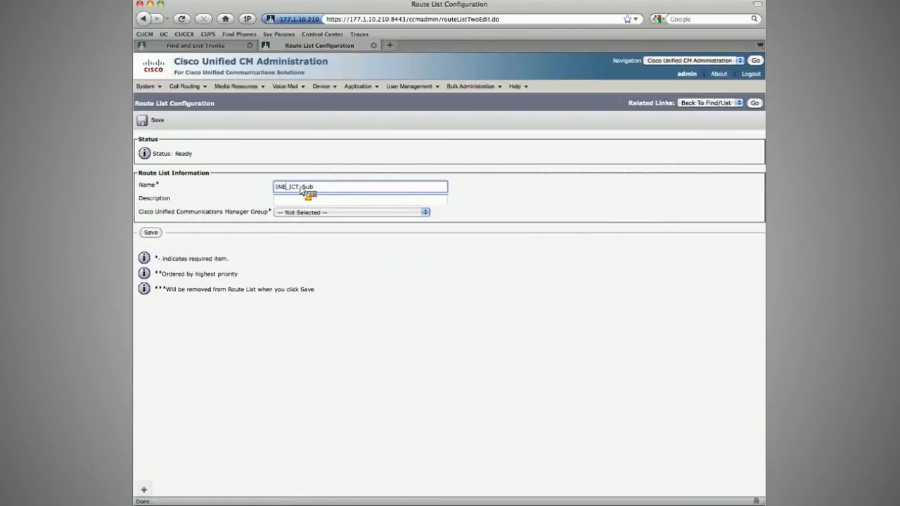
key(BackSpace)
key(BackSpace)
key(BackSpace)
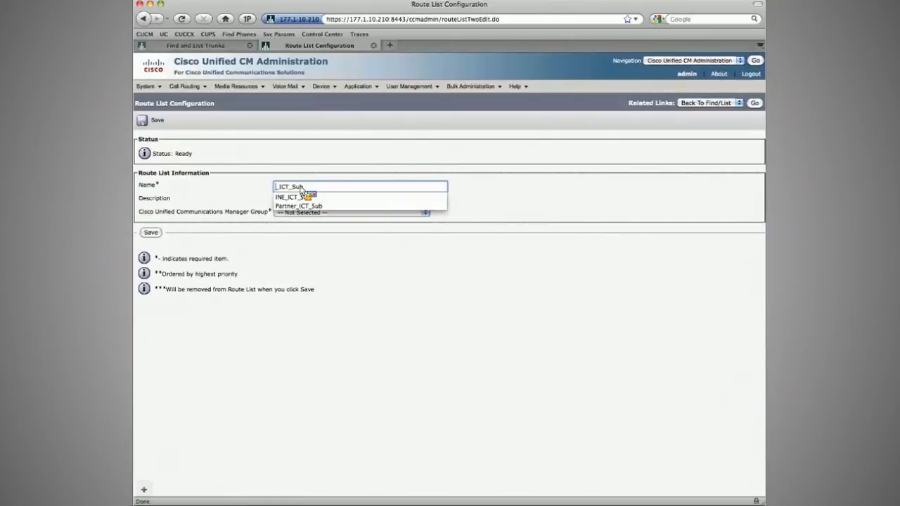
text(RL)
key(Tab)
click(322, 189)
key(BackSpace)
key(BackSpace)
key(BackSpace)
key(BackSpace)
text(NE_I)
click(352, 213)
click(302, 229)
click(151, 232)
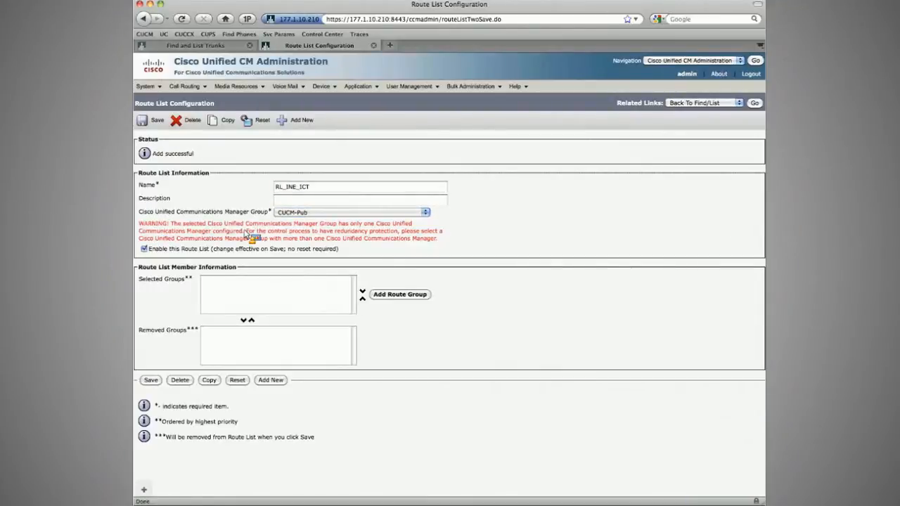
Step: Add route group RG_INE_ICT as a member of the route list and save, confirming the prompt
click(398, 294)
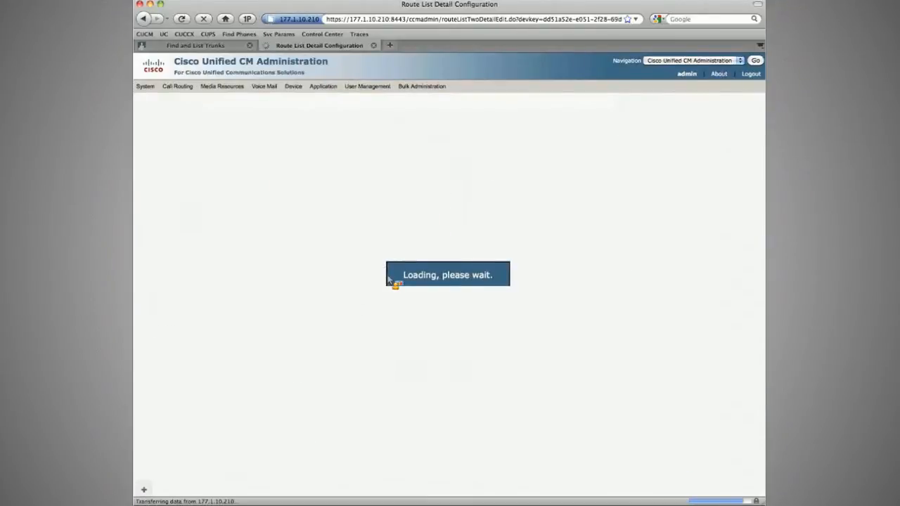
click(268, 185)
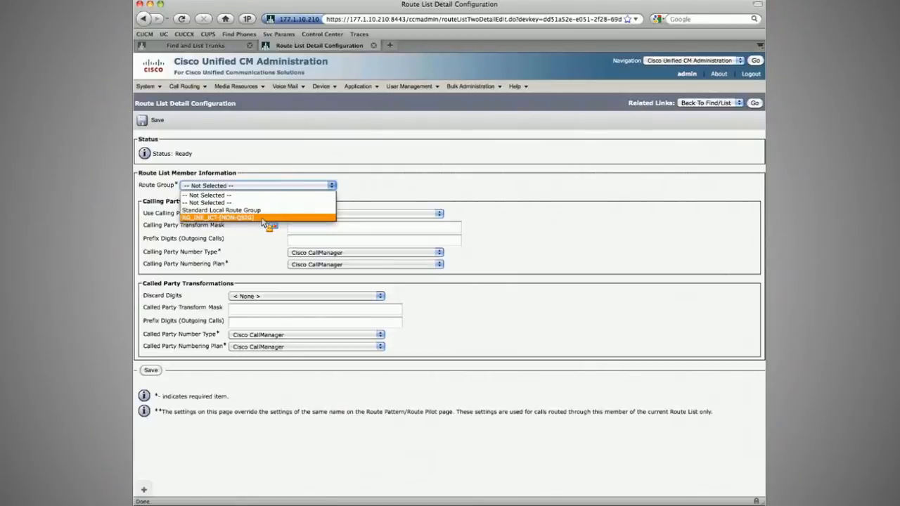
click(263, 218)
click(156, 121)
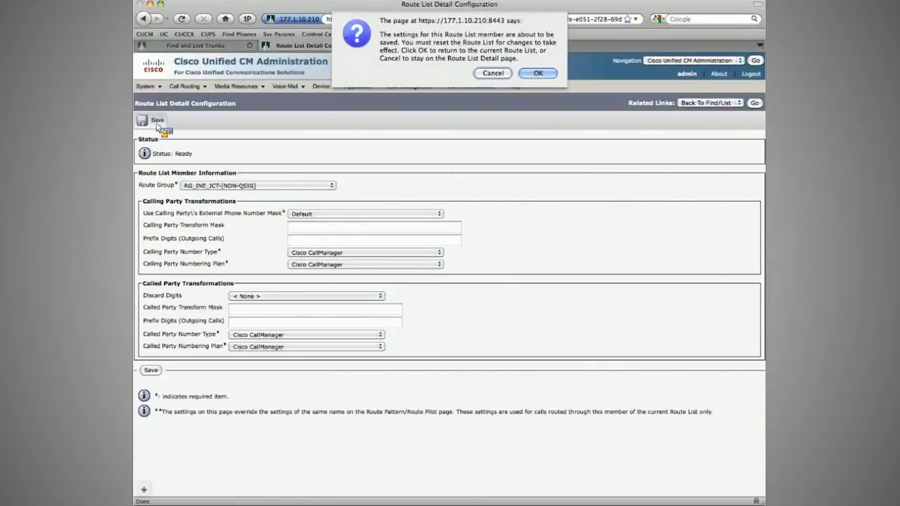
key(Return)
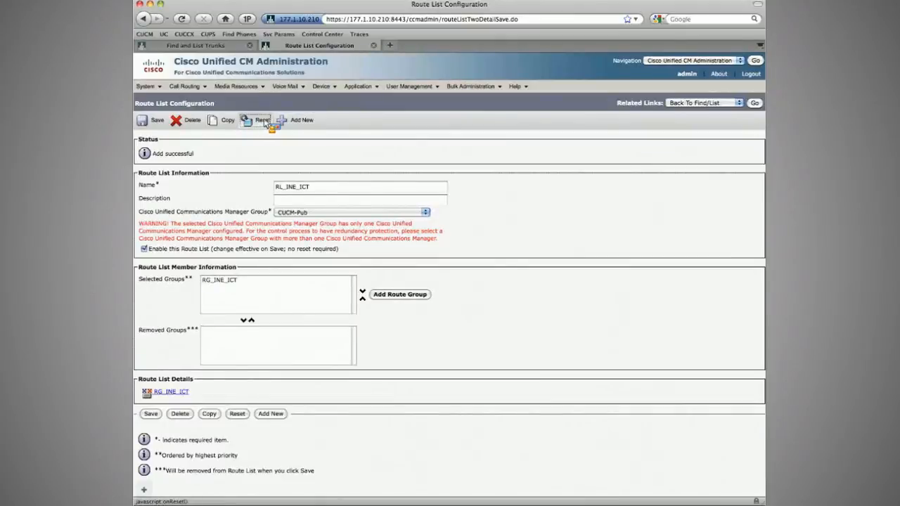
Step: Search the route lists and route groups to check the new RL_INE_ICT and RG_INE_ICT entries
click(261, 120)
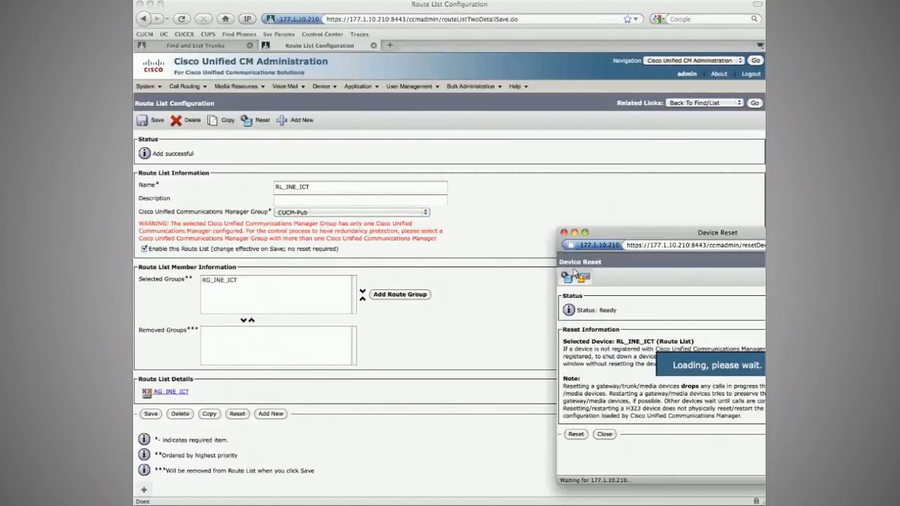
key(super+w)
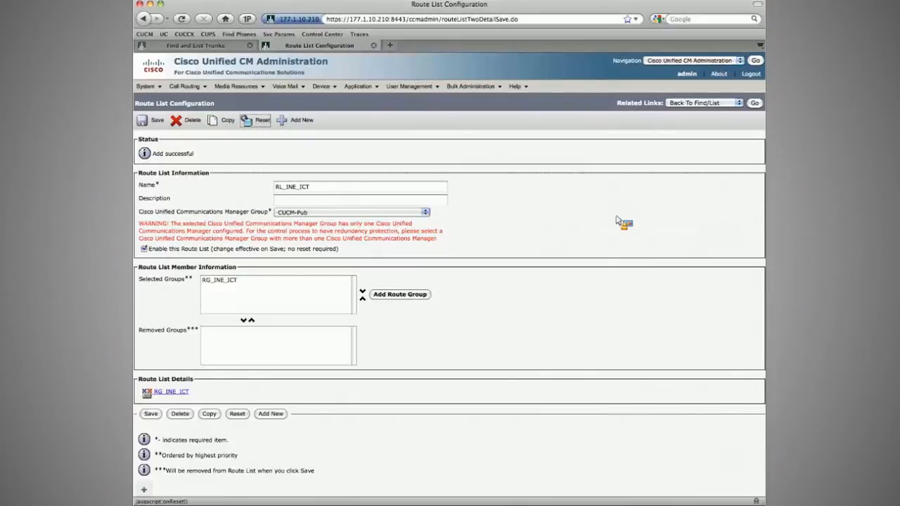
click(754, 103)
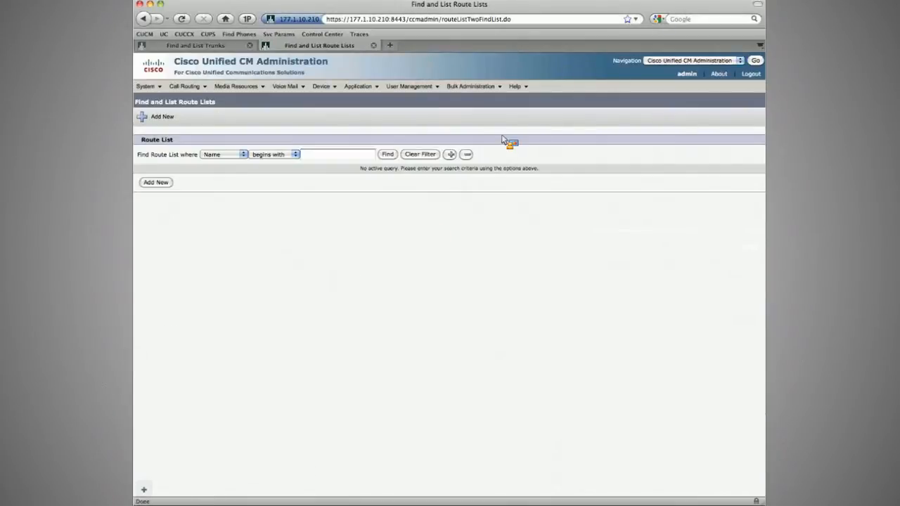
click(387, 155)
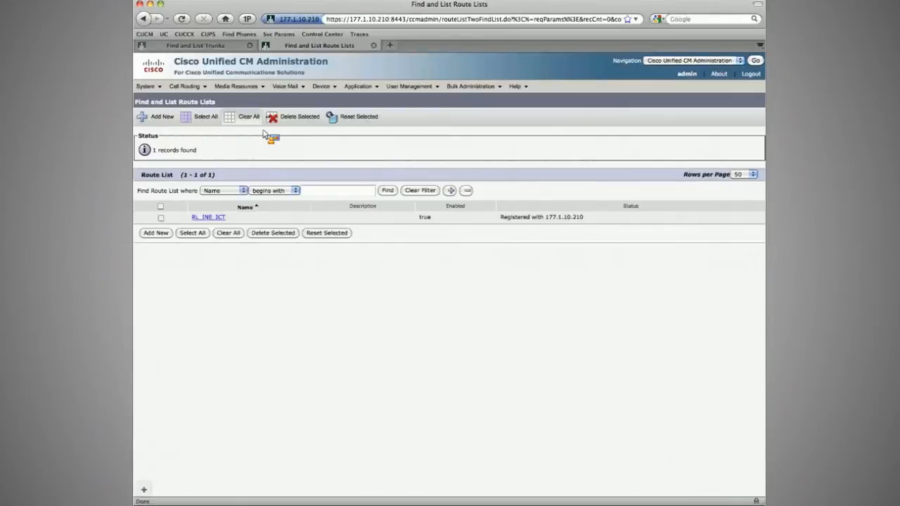
mouse_move(188, 87)
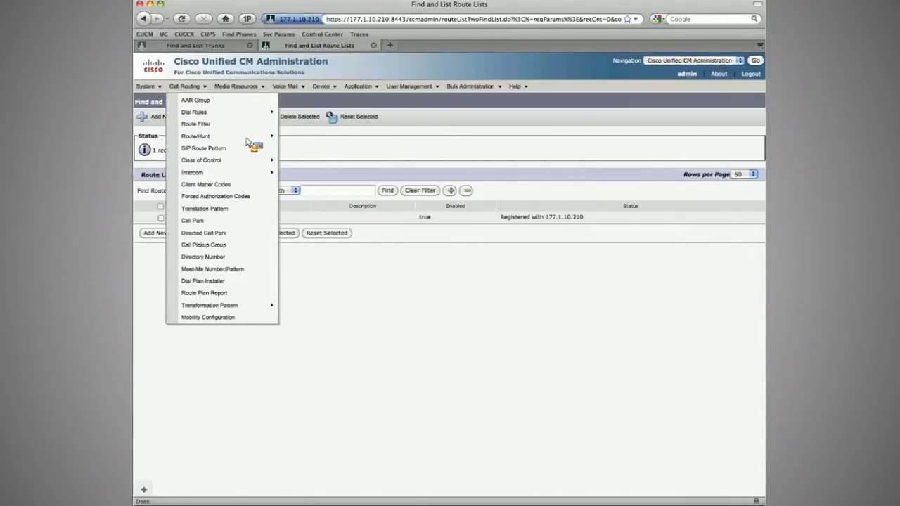
mouse_move(275, 136)
click(304, 136)
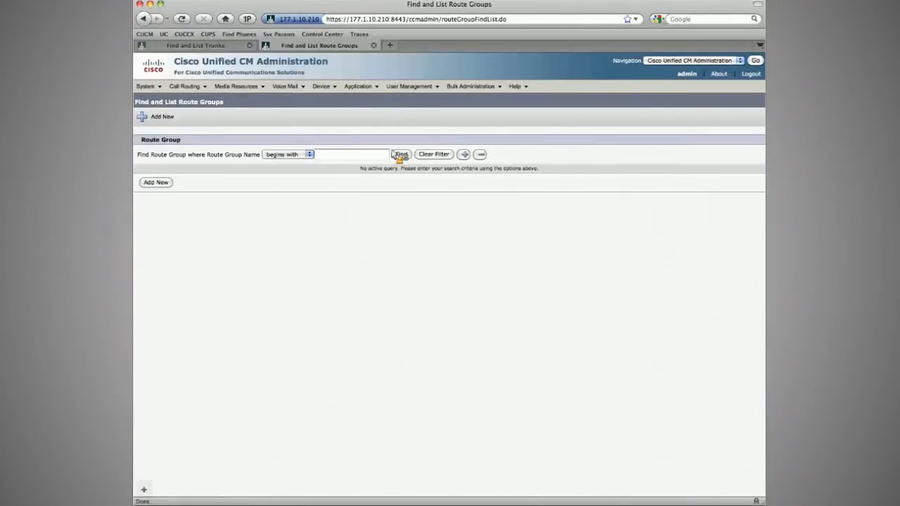
click(411, 154)
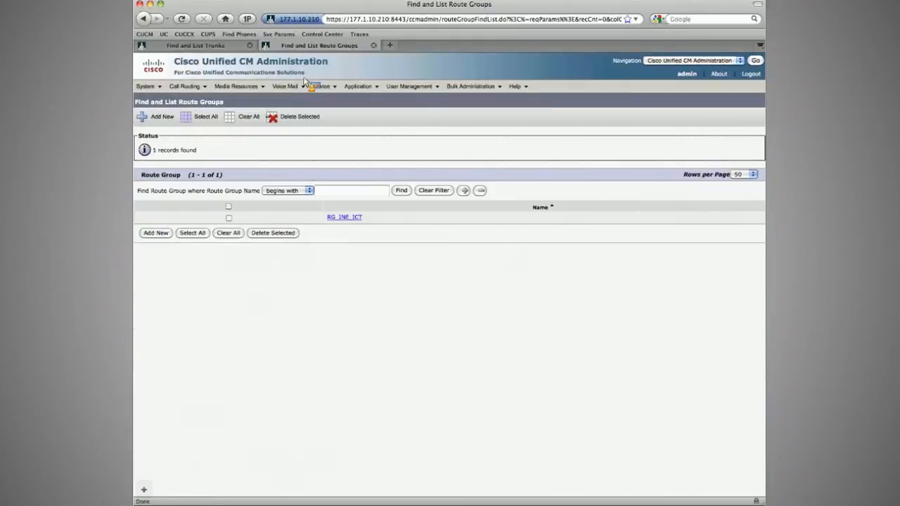
Step: Switch to the partner cluster's administration tab and start a new route group named RG_Partner_ICT
click(215, 47)
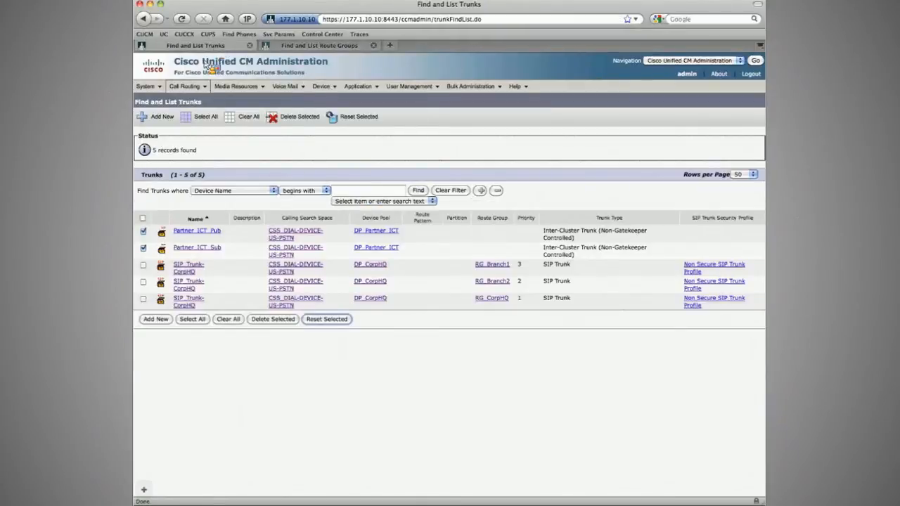
mouse_move(185, 88)
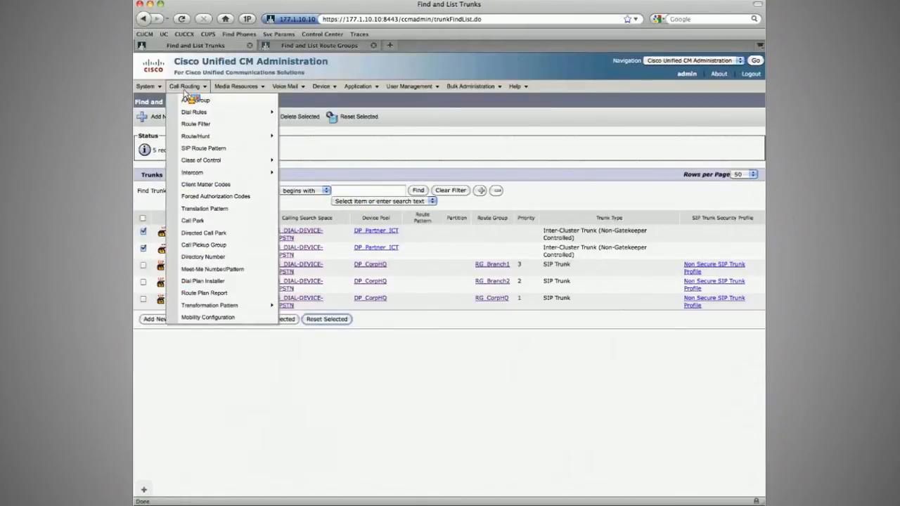
mouse_move(267, 137)
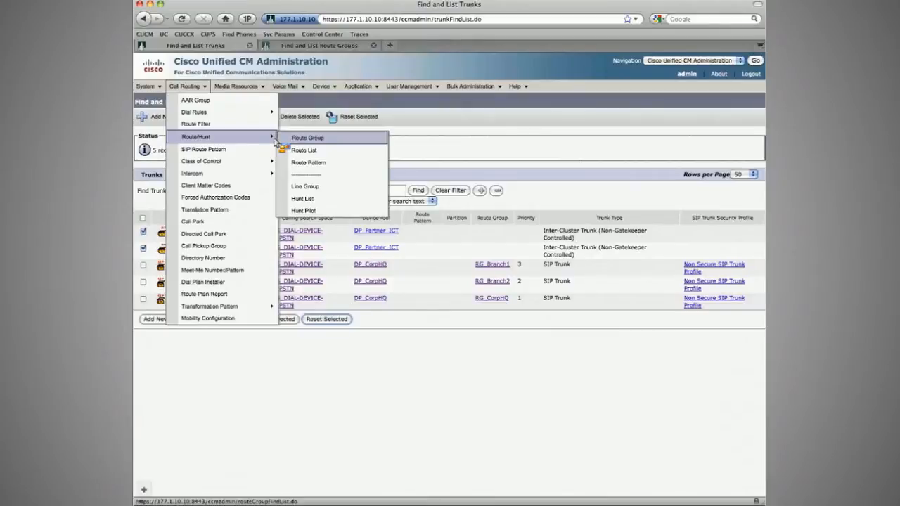
click(307, 137)
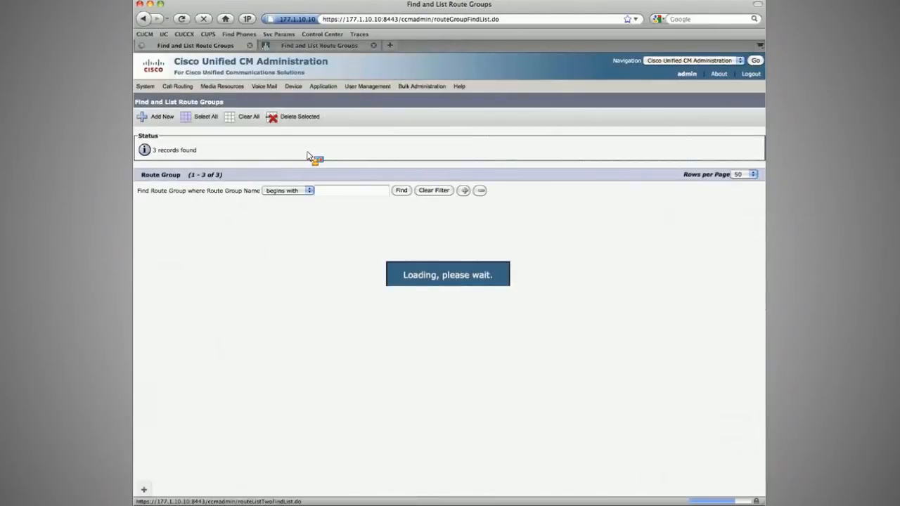
click(161, 119)
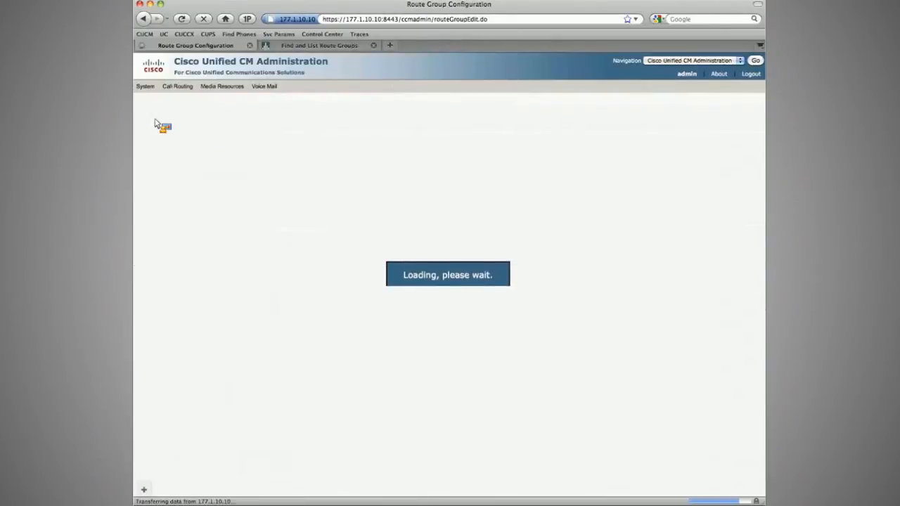
text(INE_ICT_Sub)
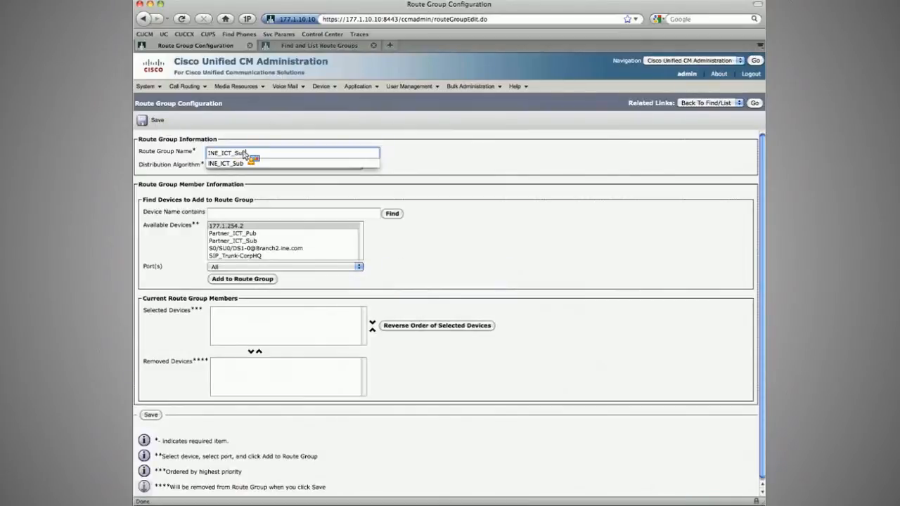
key(Escape)
key(BackSpace)
key(BackSpace)
key(BackSpace)
key(BackSpace)
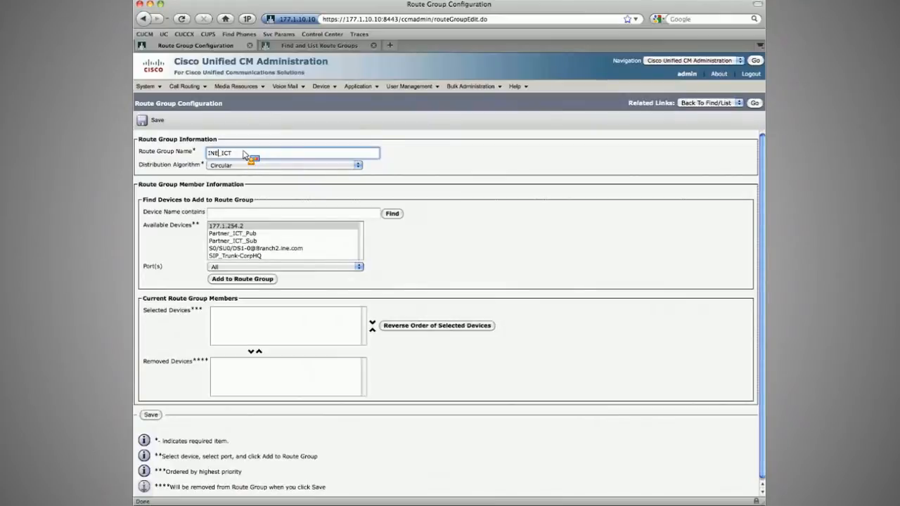
text(Partner)
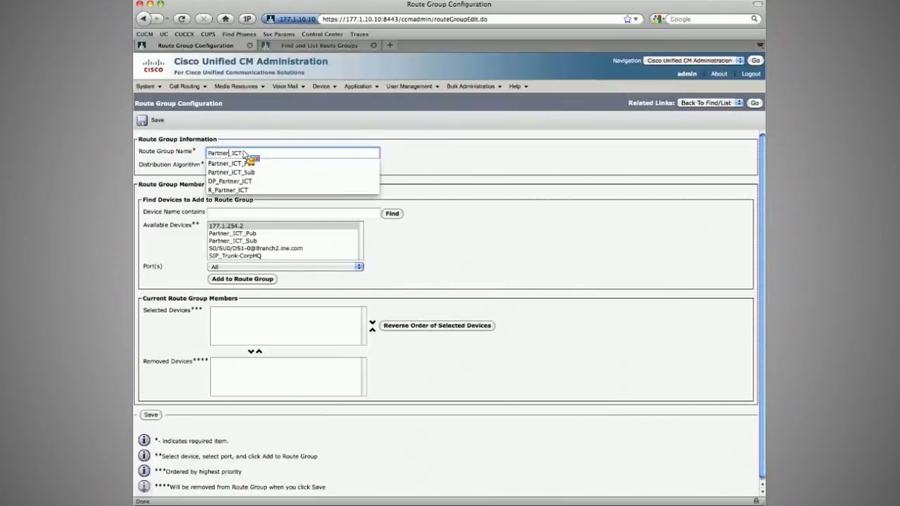
key(Home)
text(RG_)
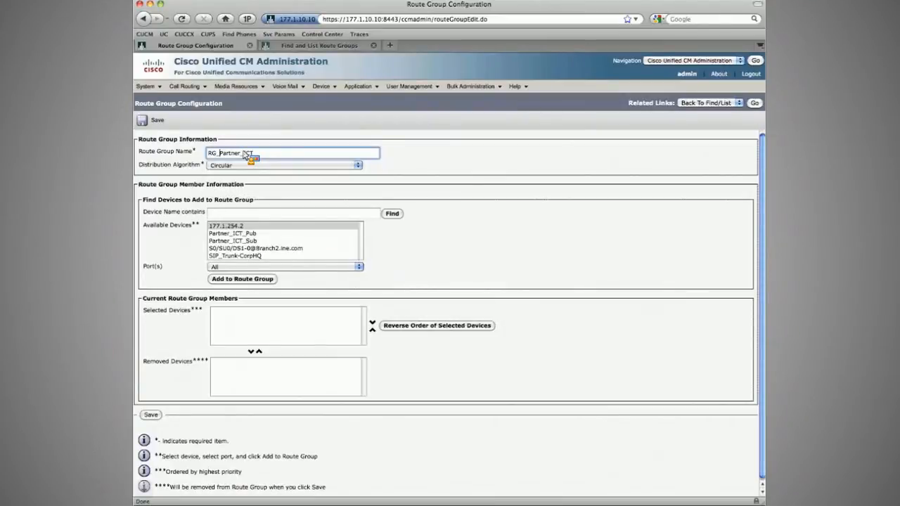
key(super+a)
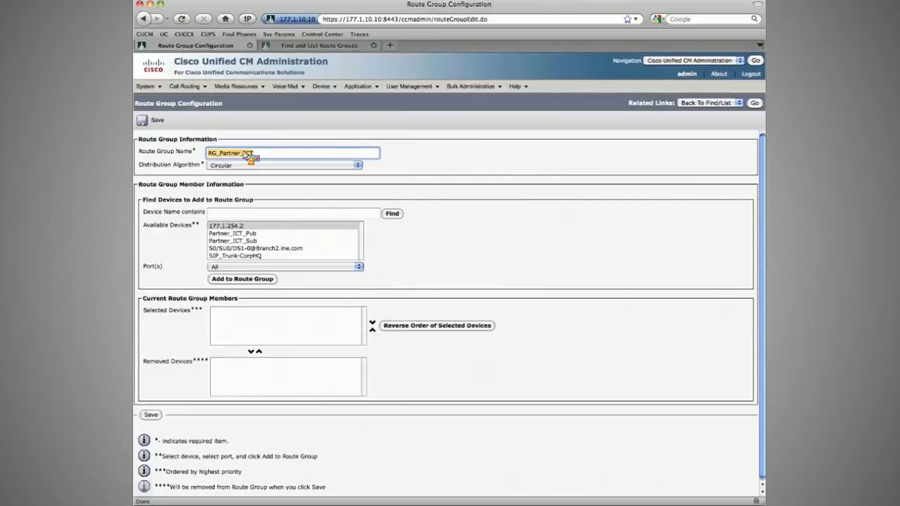
Step: Add Partner_ICT_Pub and Partner_ICT_Sub as route group members and save the route group
click(234, 233)
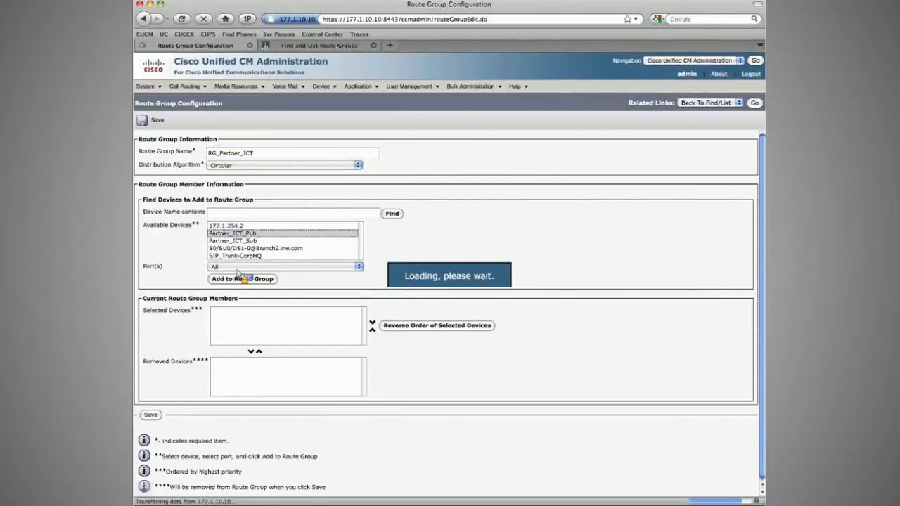
click(238, 277)
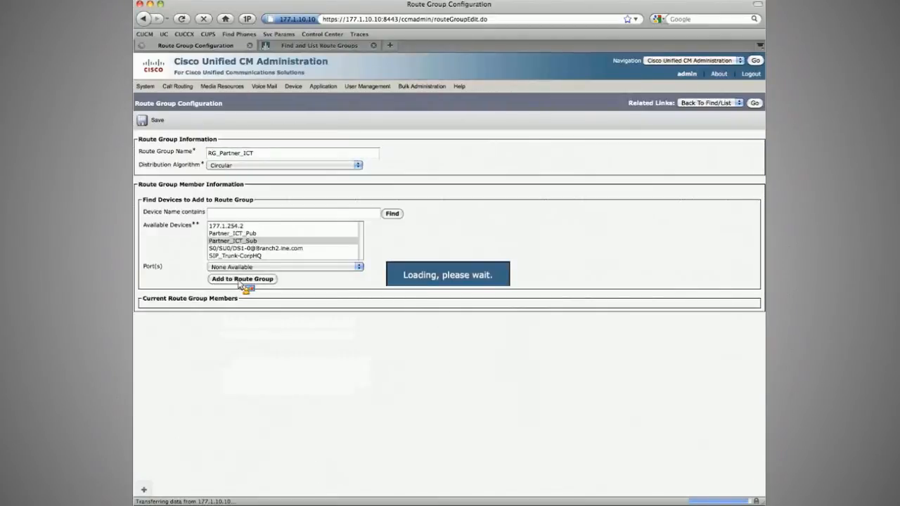
click(149, 121)
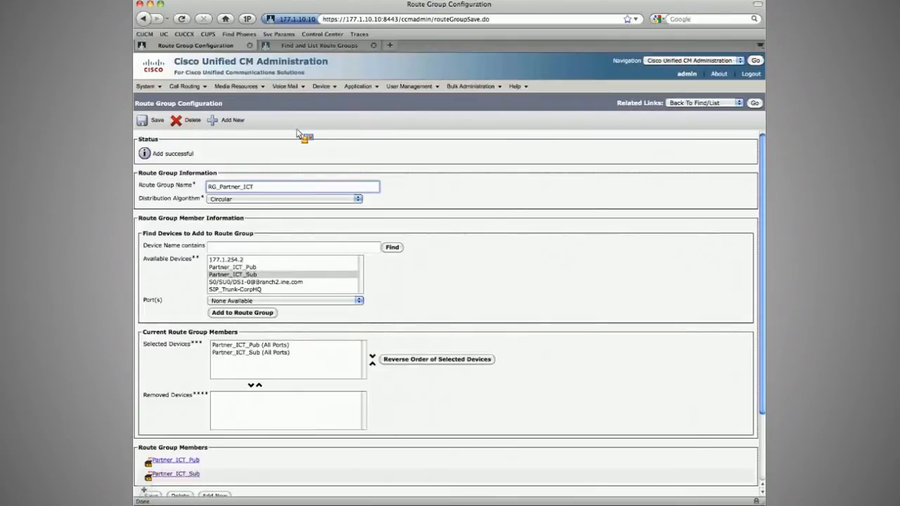
Step: Create a route list named RL_Partner_ICT with the CUCM_Group_Sub-Pub manager group and save it
click(185, 86)
mouse_move(210, 136)
click(309, 150)
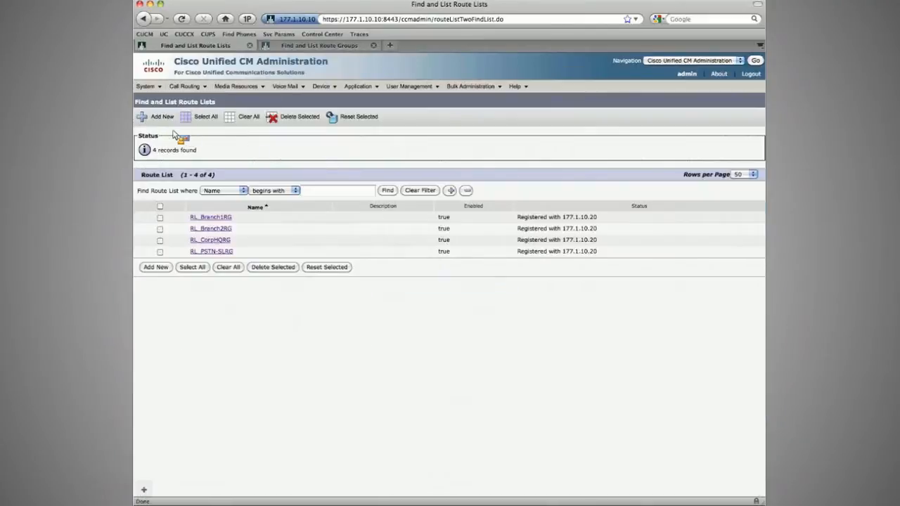
click(160, 117)
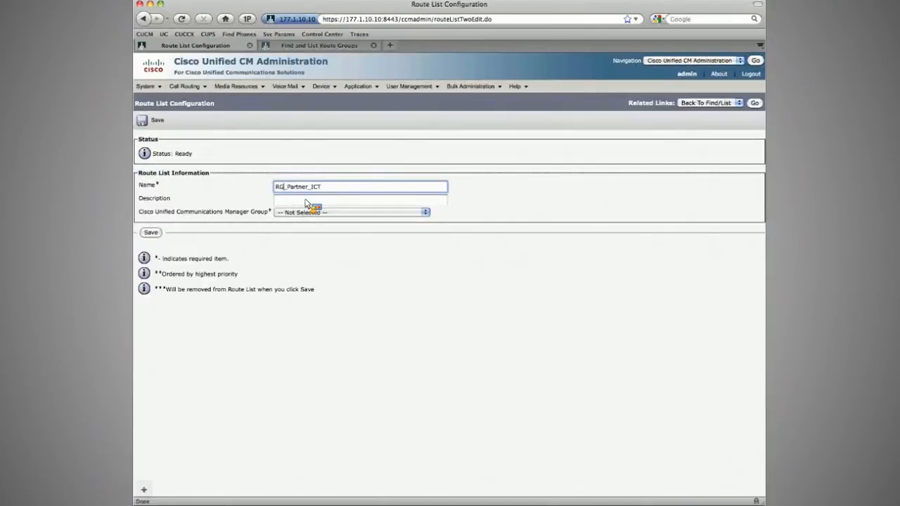
key(BackSpace)
text(L)
key(Tab)
key(Tab)
key(Down)
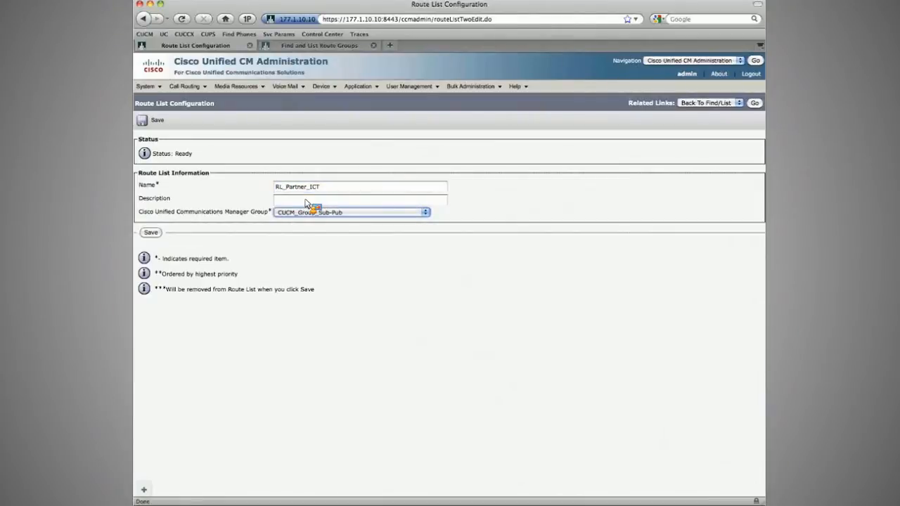
key(Return)
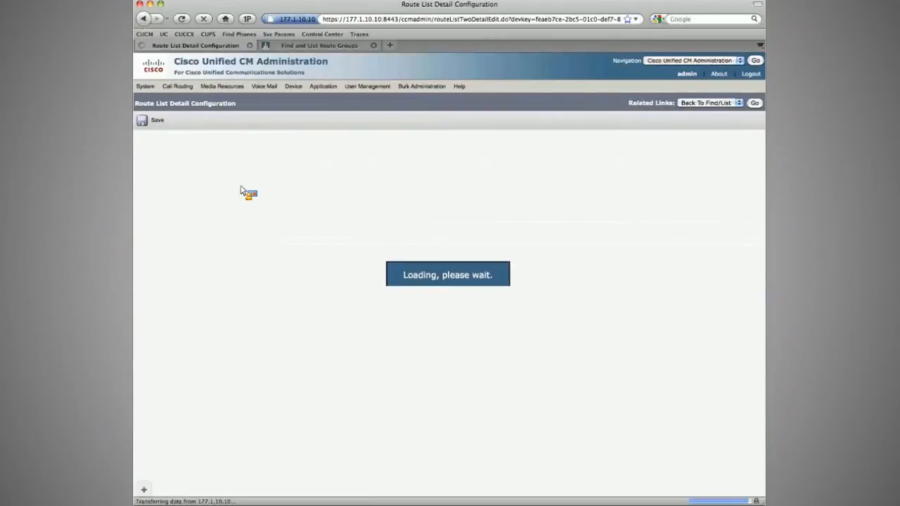
Step: Add RG_Partner_ICT as the route list's member and save, confirming the prompt
click(241, 188)
click(234, 240)
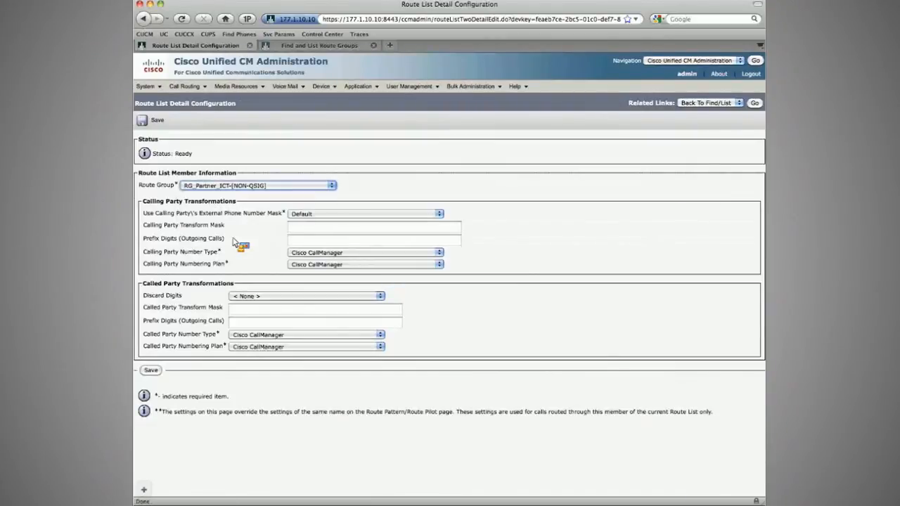
click(155, 123)
key(Return)
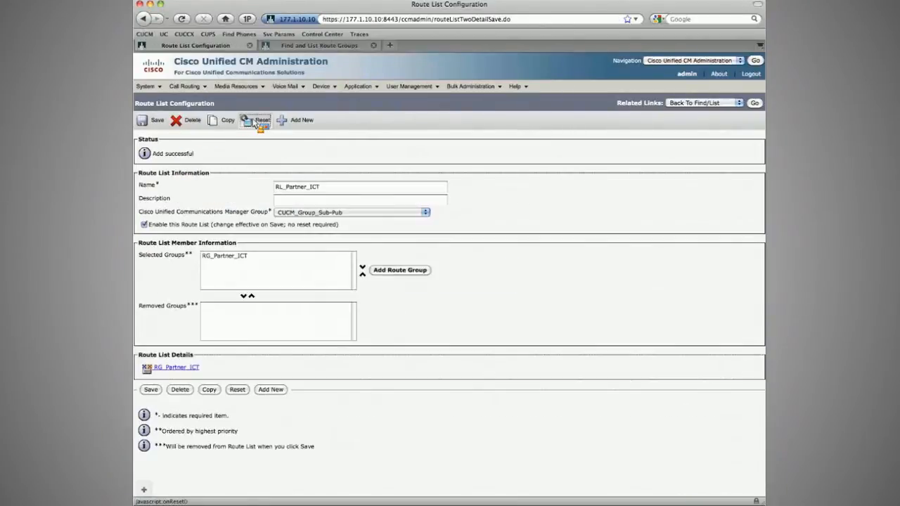
Step: Reset the RL_Partner_ICT route list, close the reset window, and return to the route list search page
click(258, 121)
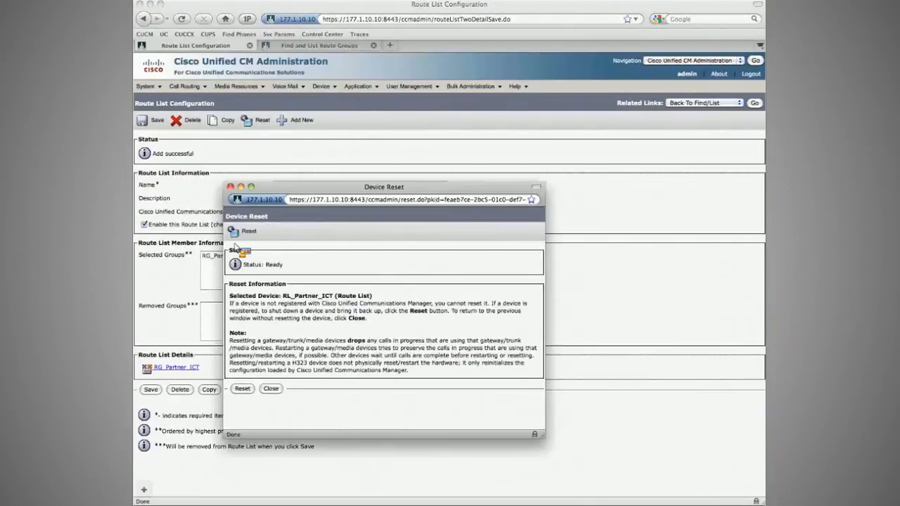
click(245, 231)
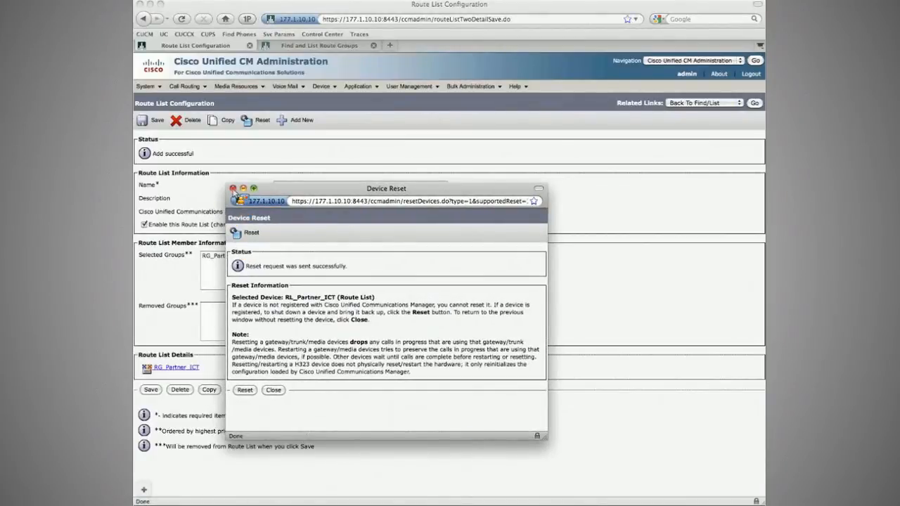
click(233, 188)
click(755, 103)
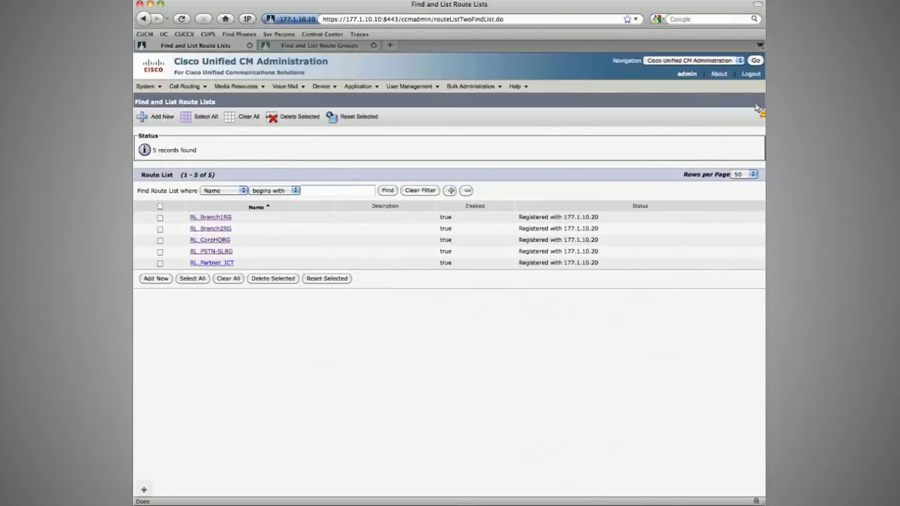
Step: Switch to the other cluster's administration tab and start a new route pattern [123]XXX
click(339, 49)
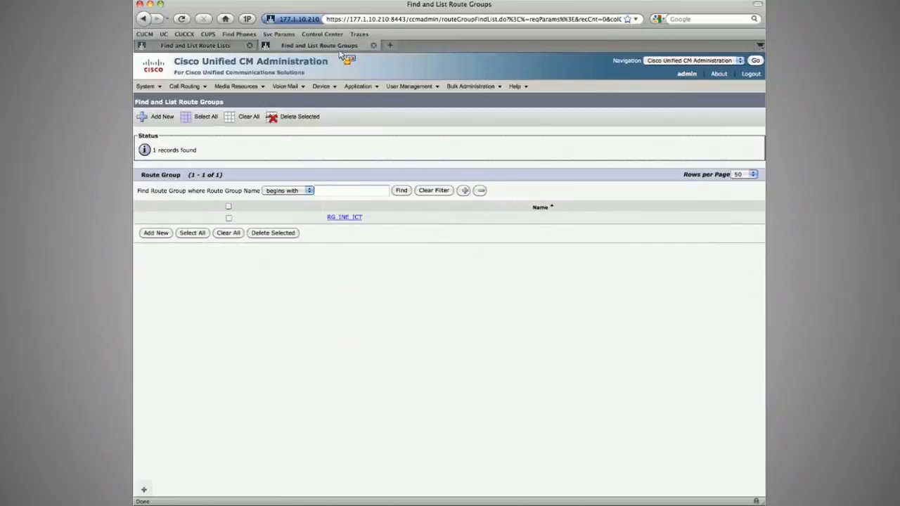
mouse_move(194, 90)
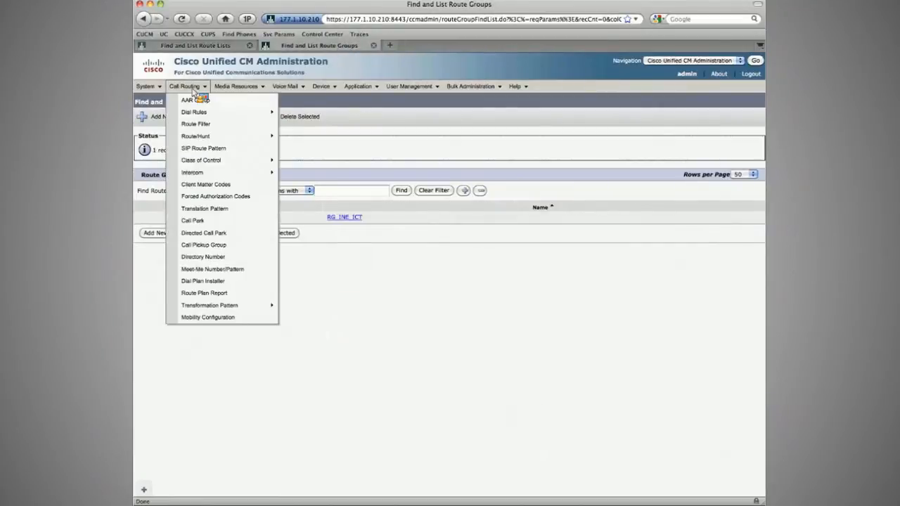
mouse_move(225, 137)
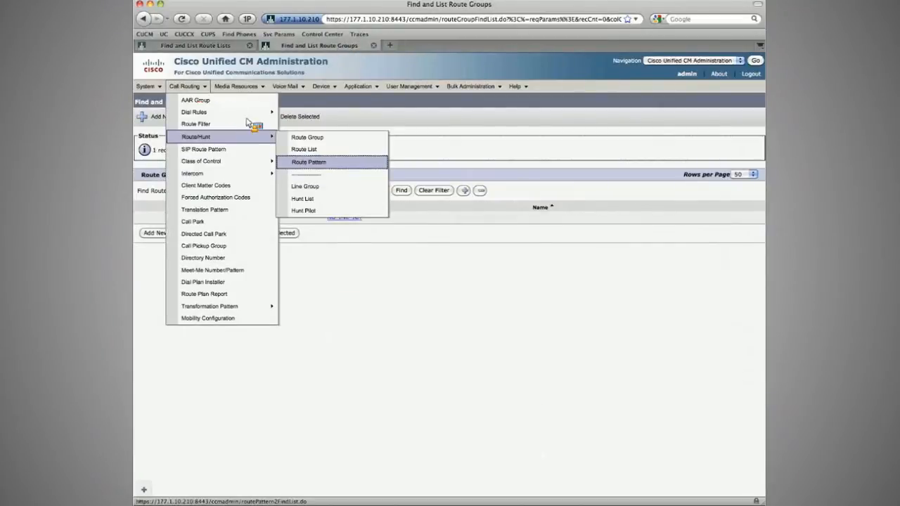
click(333, 165)
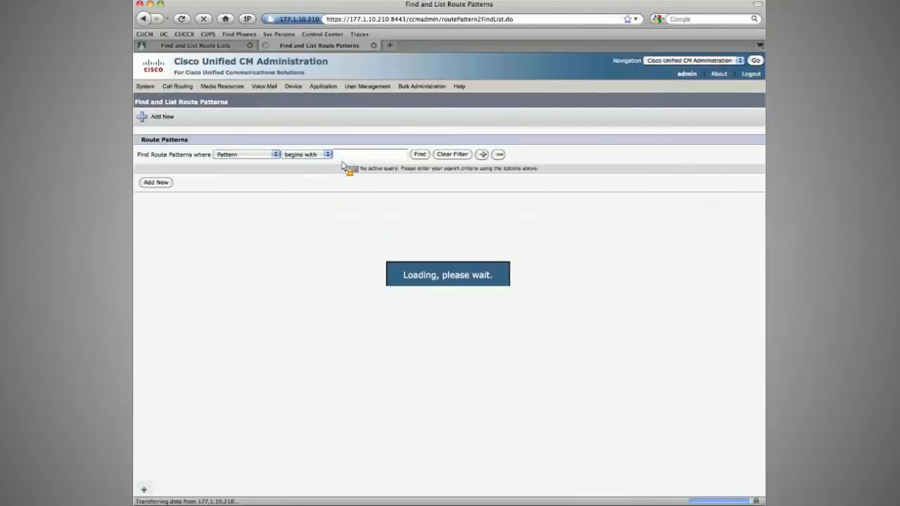
click(152, 118)
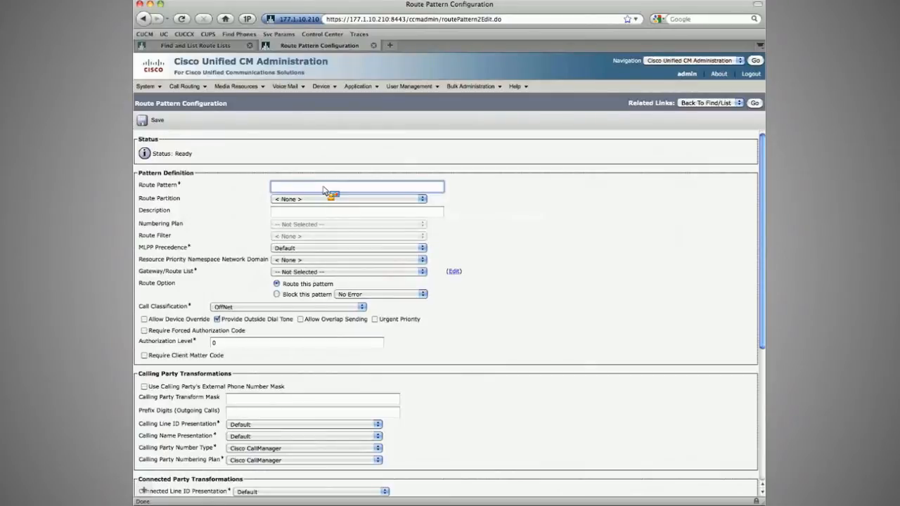
text([123]XXX)
key(Tab)
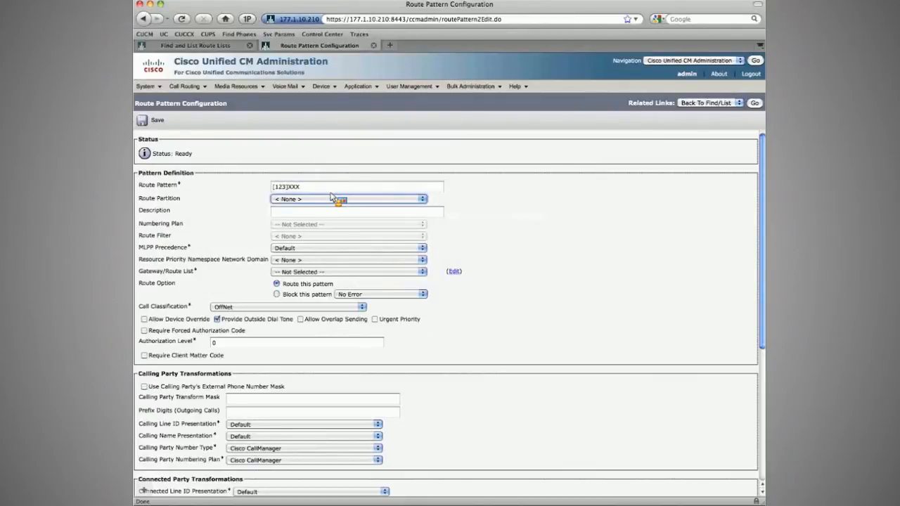
Step: Route the pattern to RL_INE_ICT as an OnNet call and clear Provide Outside Dial Tone
click(338, 272)
click(331, 282)
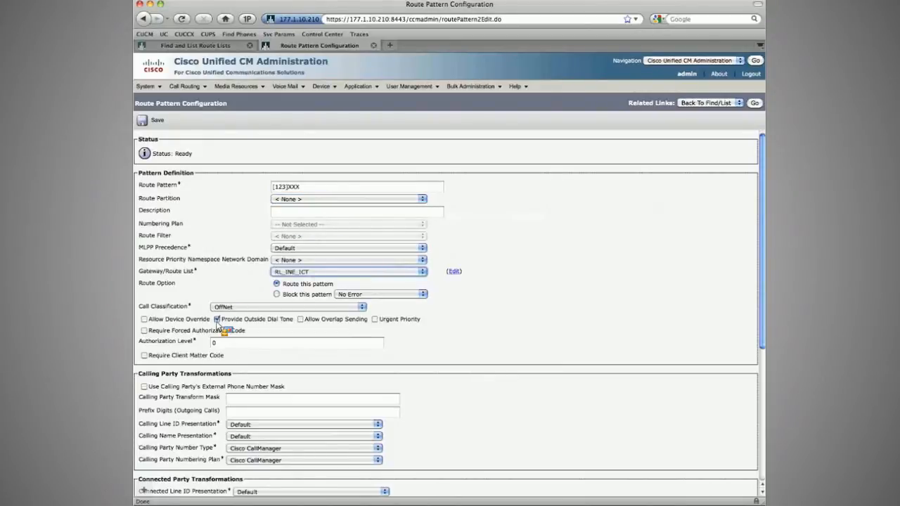
click(217, 319)
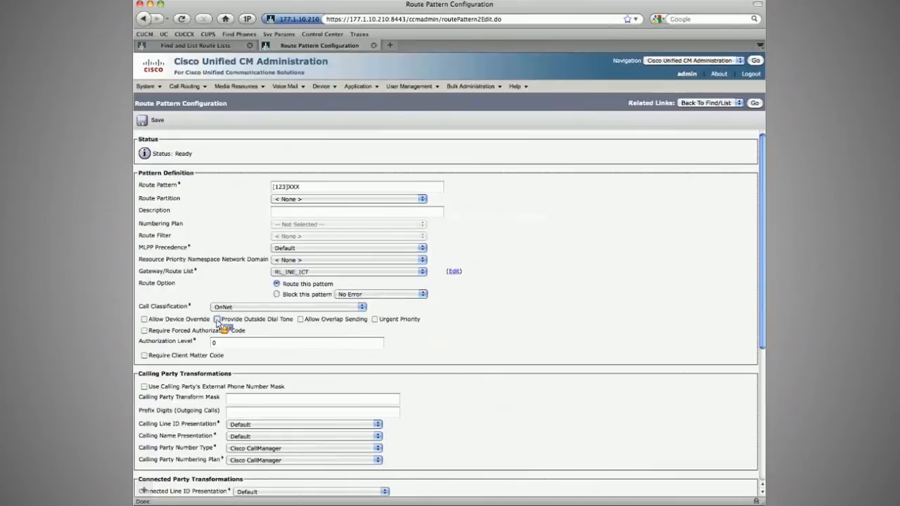
Step: Enable Use Calling Party's External Phone Number Mask on the route pattern
click(307, 185)
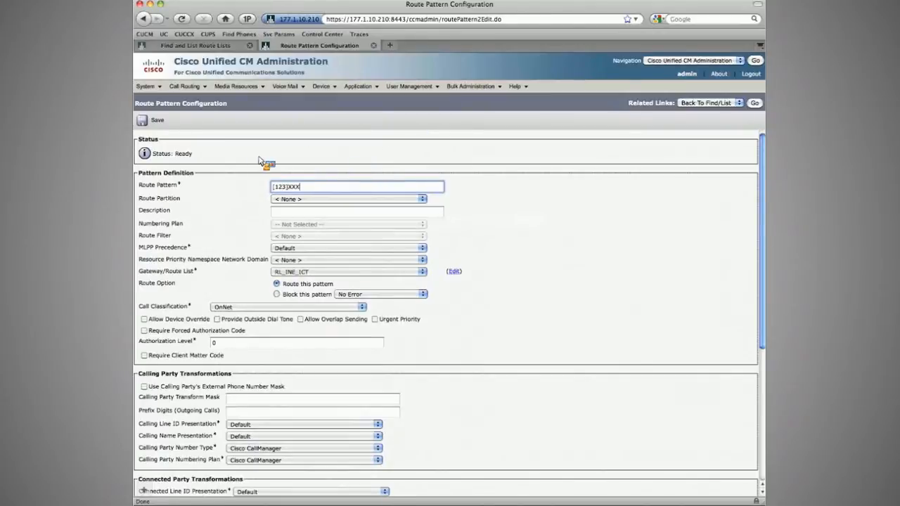
scroll(246, 224, down, 1)
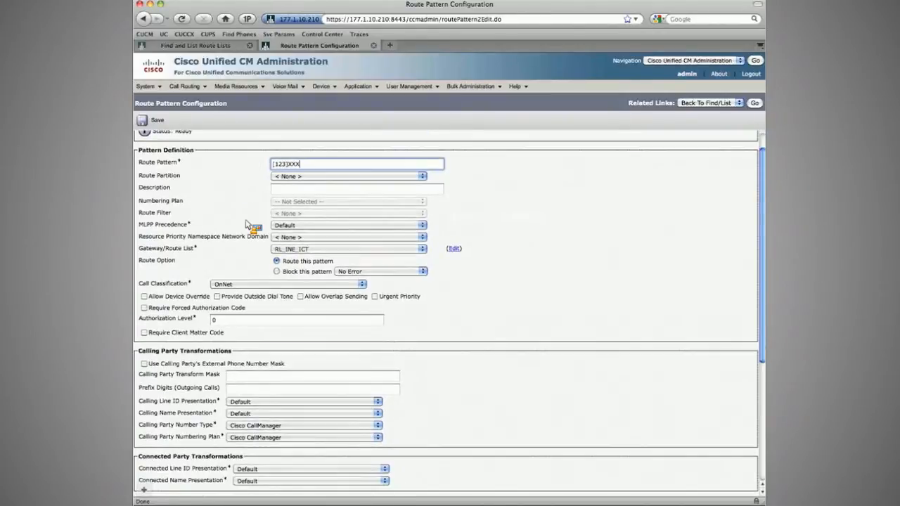
scroll(317, 201, down, 4)
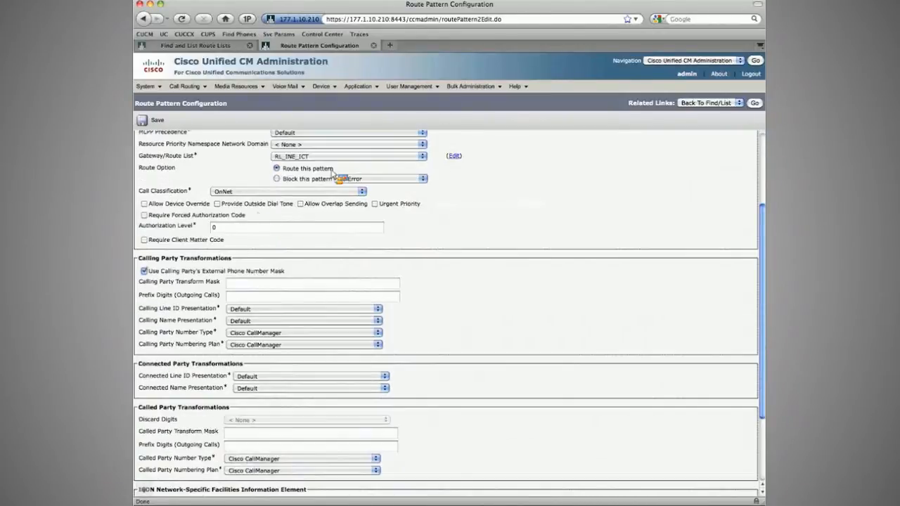
Step: Open the phone's line 5001 in a new tab to examine its External Phone Number Mask, then close that tab
mouse_move(322, 86)
middle_click(333, 136)
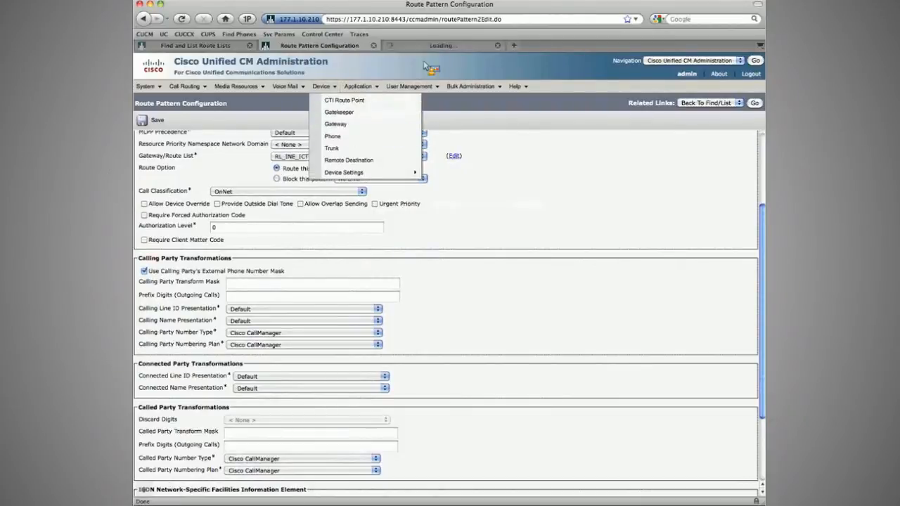
click(433, 51)
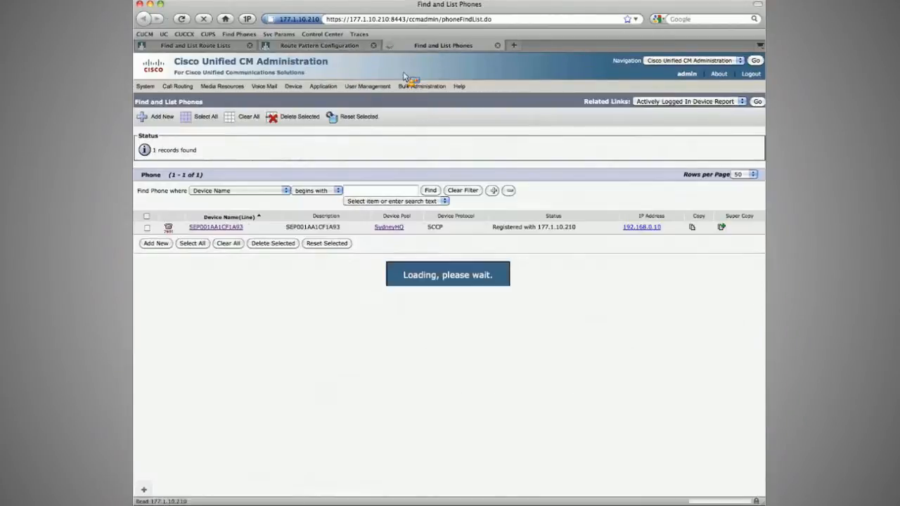
click(220, 229)
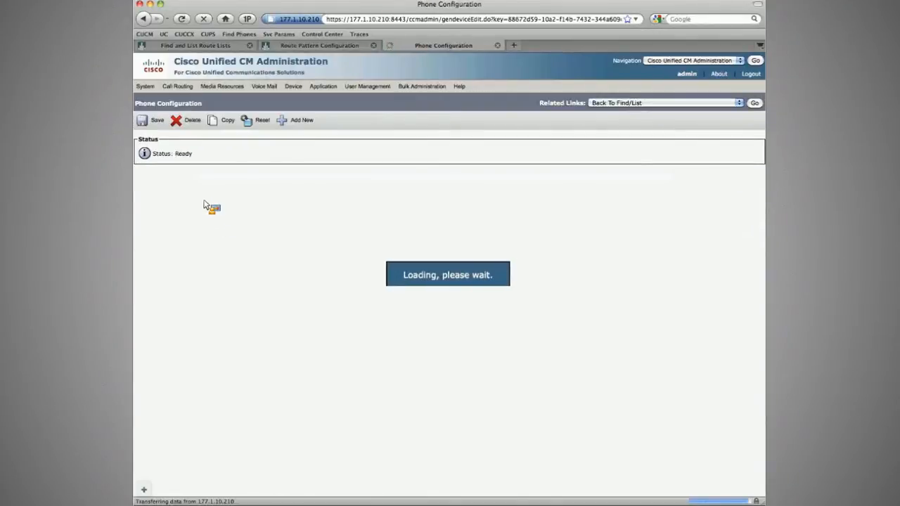
click(204, 201)
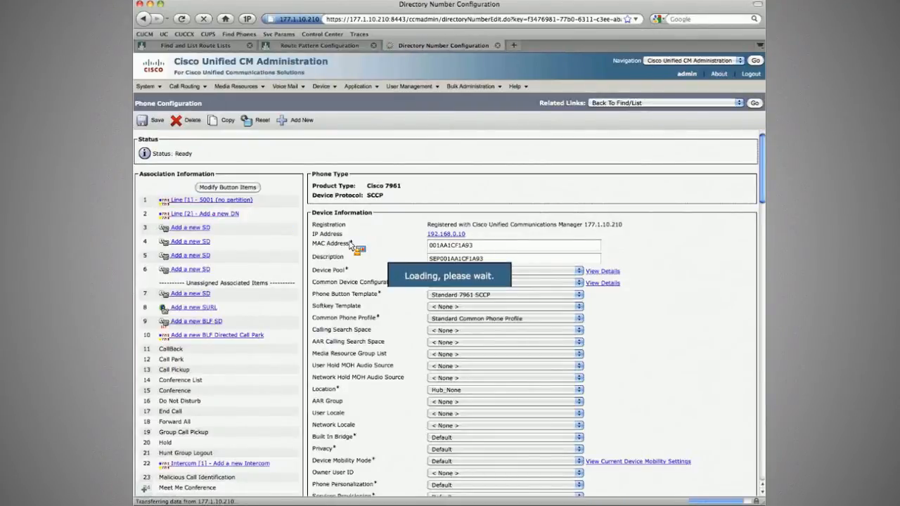
scroll(294, 380, down, 10)
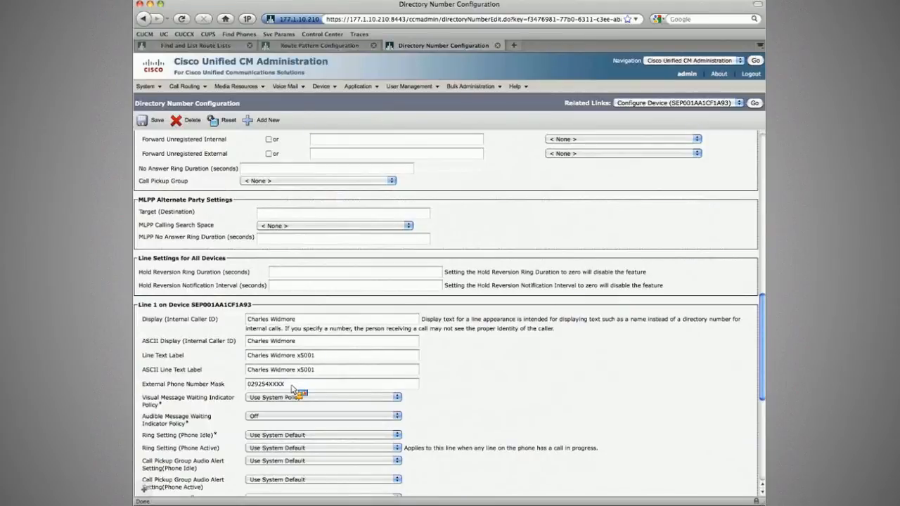
click(248, 386)
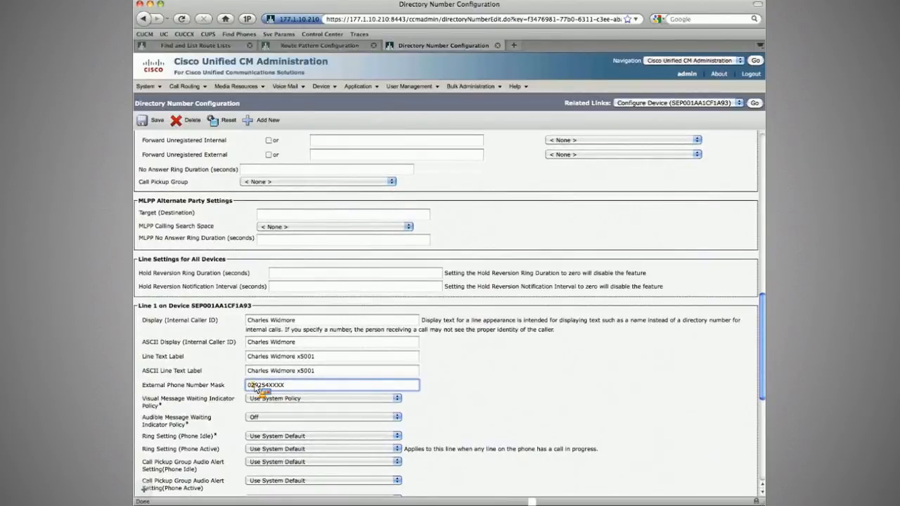
double_click(257, 386)
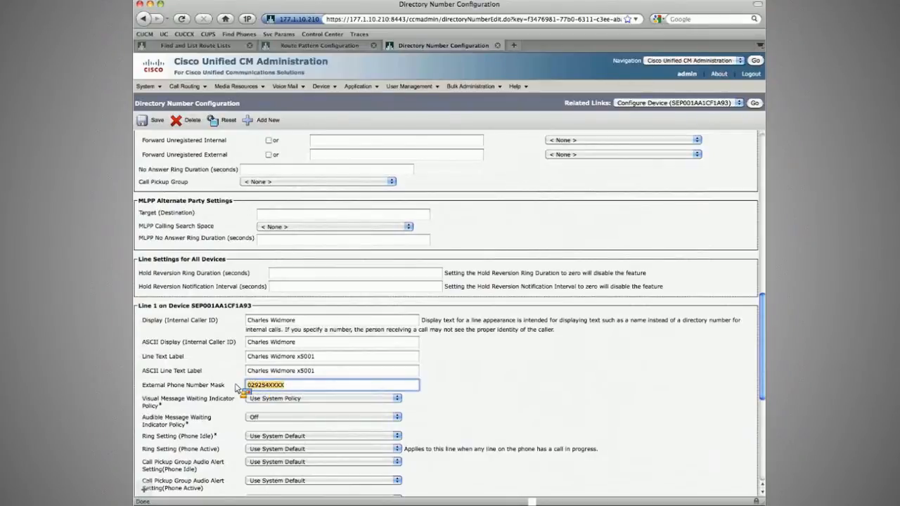
click(237, 388)
scroll(322, 316, up, 10)
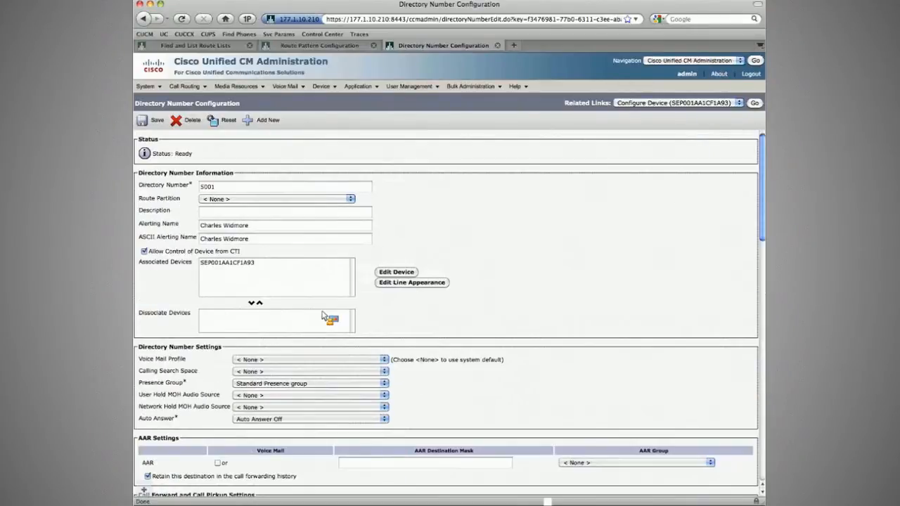
key(super+w)
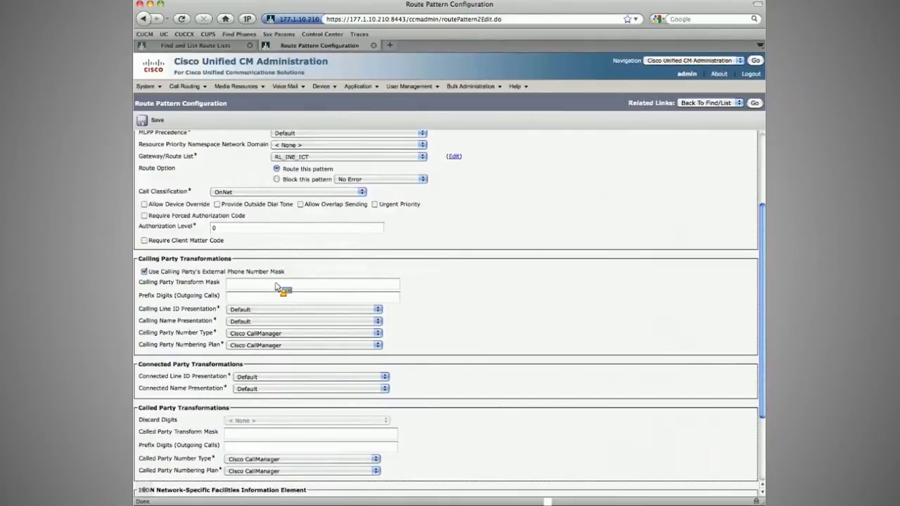
Step: Set the calling party transform mask to XXXXXXXXX and the prefix digits to +61
click(276, 284)
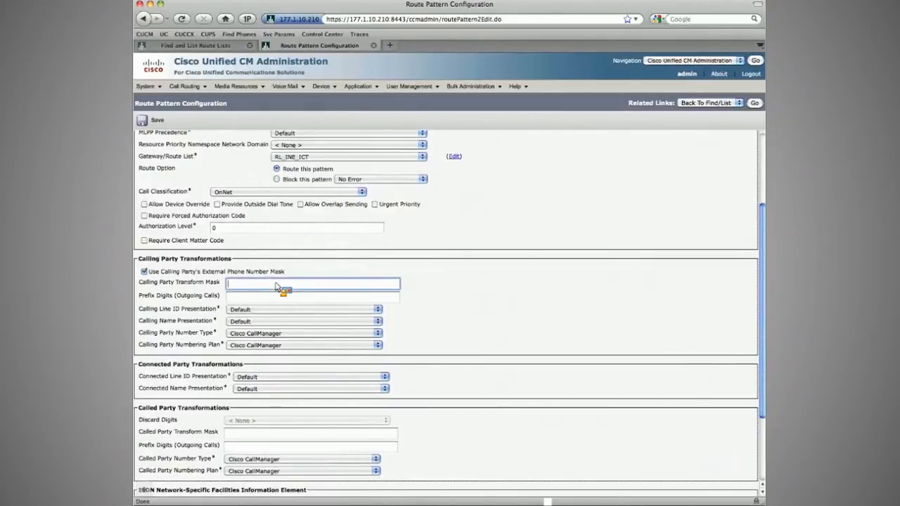
key(Tab)
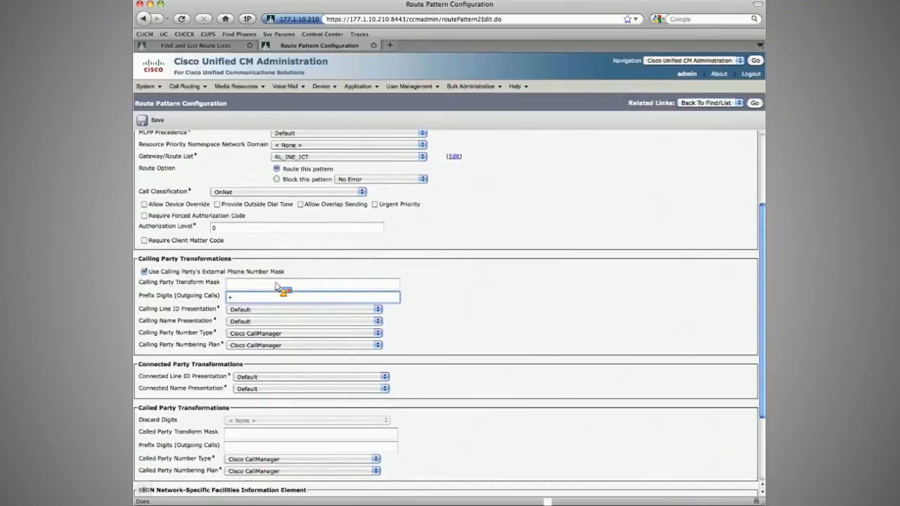
text(+61)
click(276, 284)
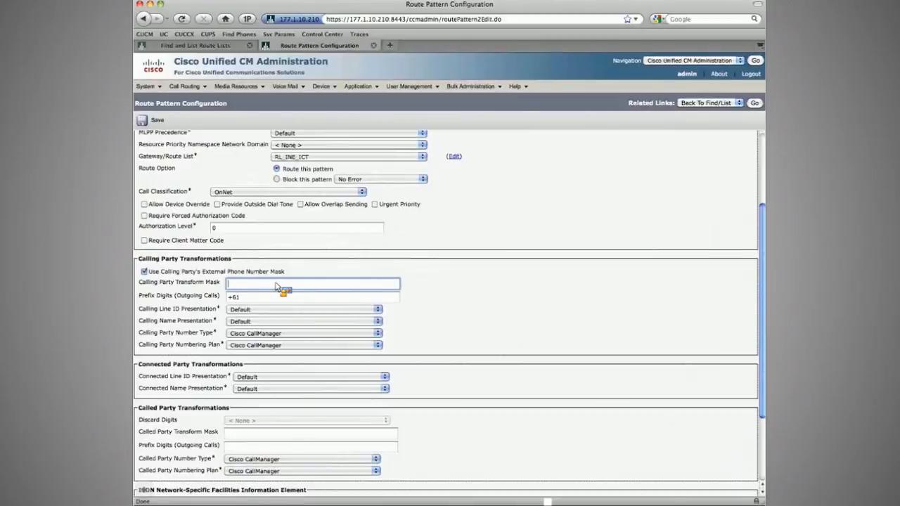
text(XXX)
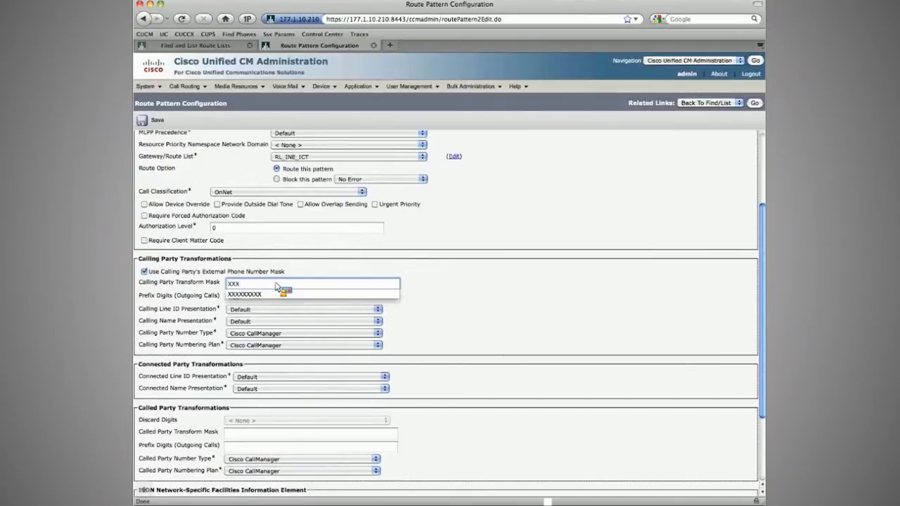
text(XXXXXX)
key(Tab)
text(+61)
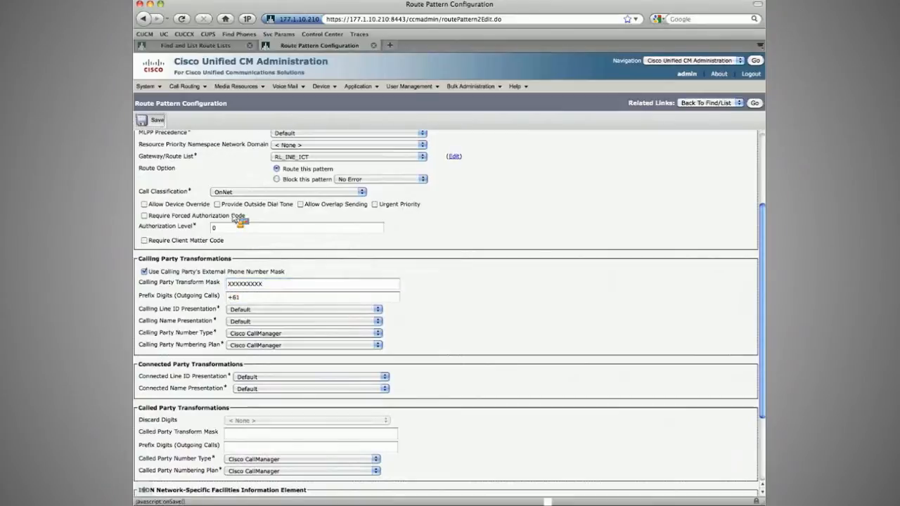
Step: Save the route pattern, confirming the reset prompts
click(156, 121)
click(538, 75)
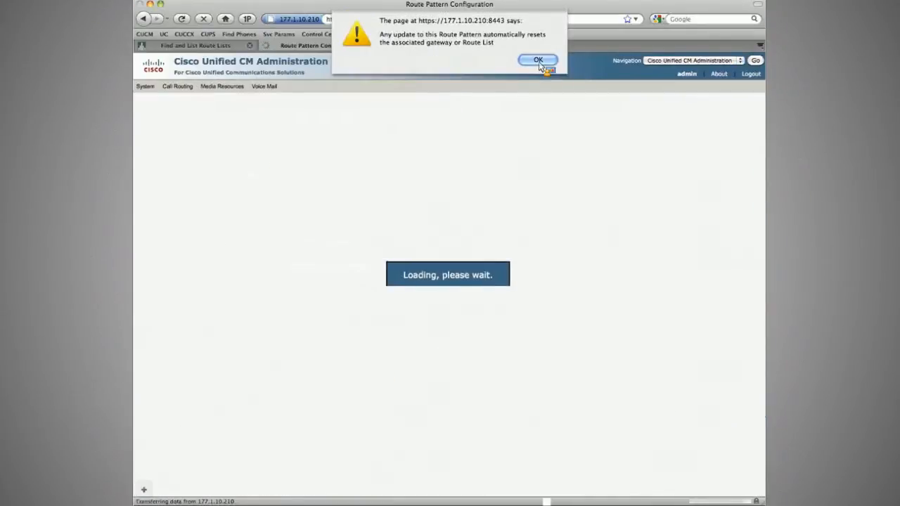
click(537, 60)
click(159, 120)
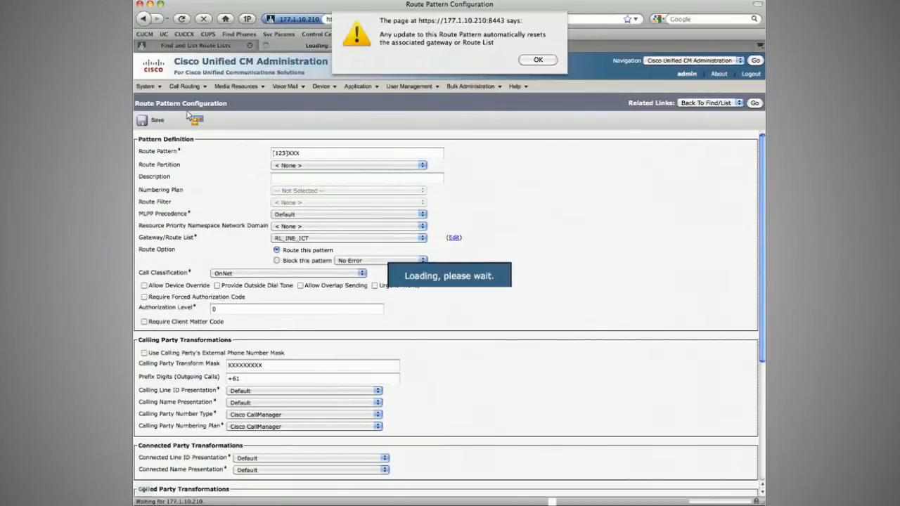
key(Return)
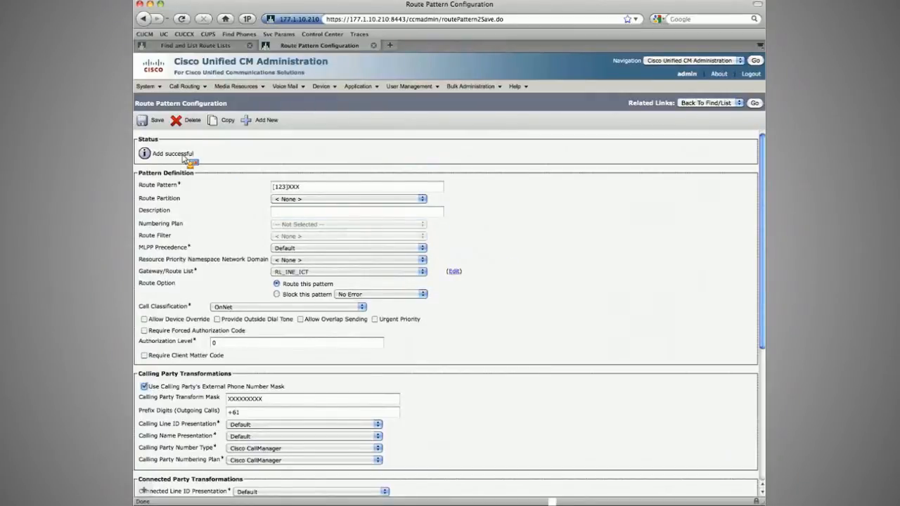
click(156, 121)
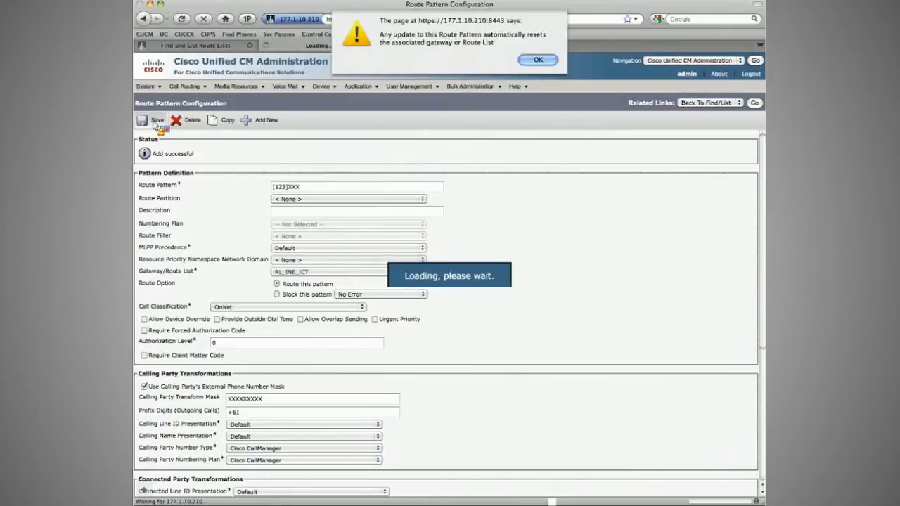
key(Return)
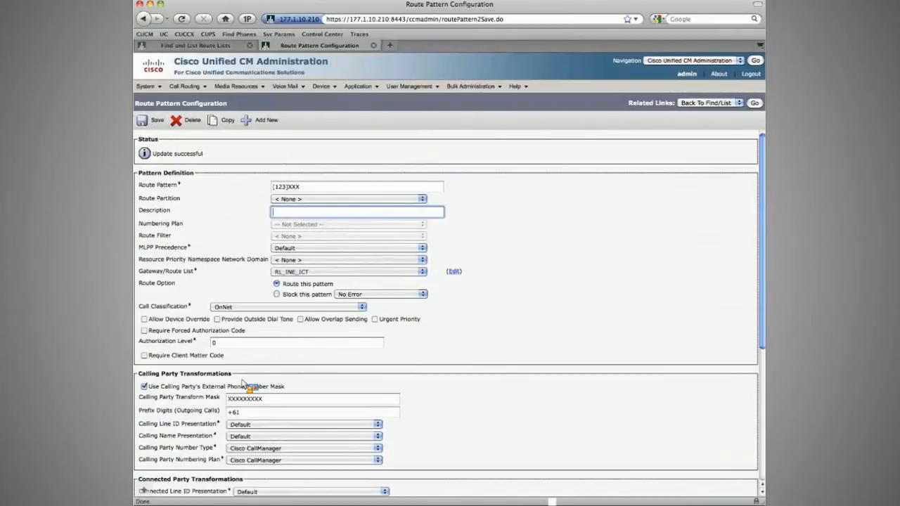
Step: Return to the route pattern list and switch back to the partner cluster's route list tab
click(755, 104)
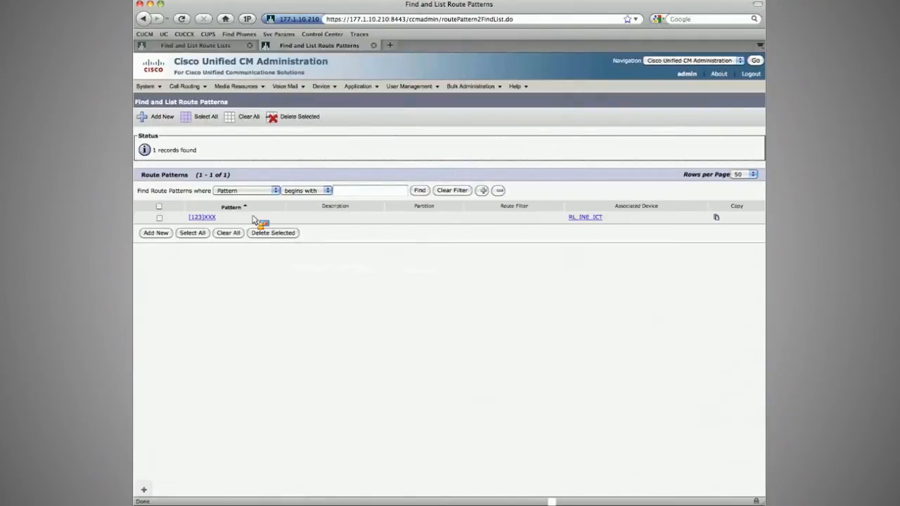
key(ctrl+Tab)
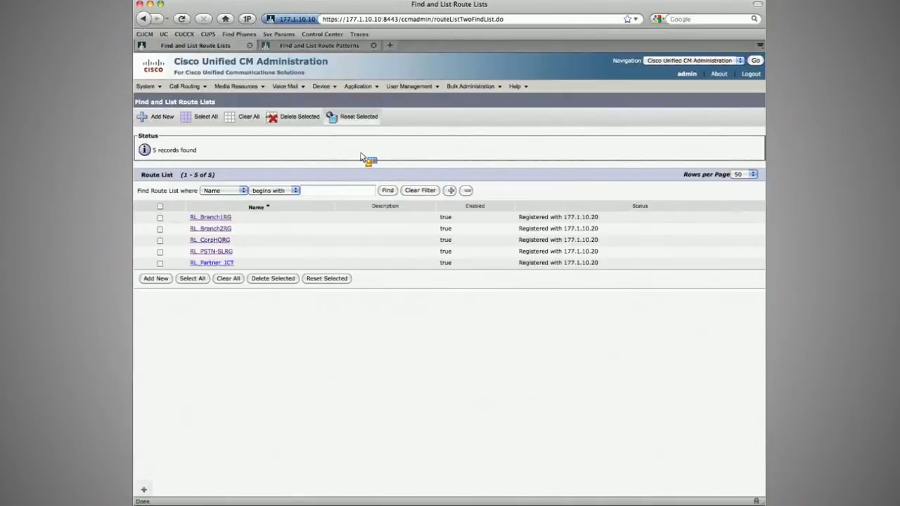
Step: Open the Partner_ICT_Pub trunk, set its inbound Significant Digits to 4, and save it
mouse_move(324, 86)
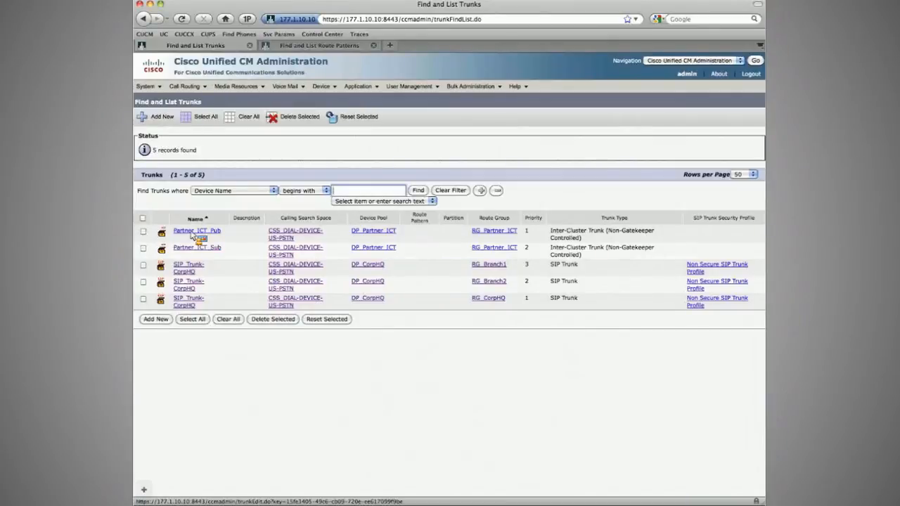
click(191, 234)
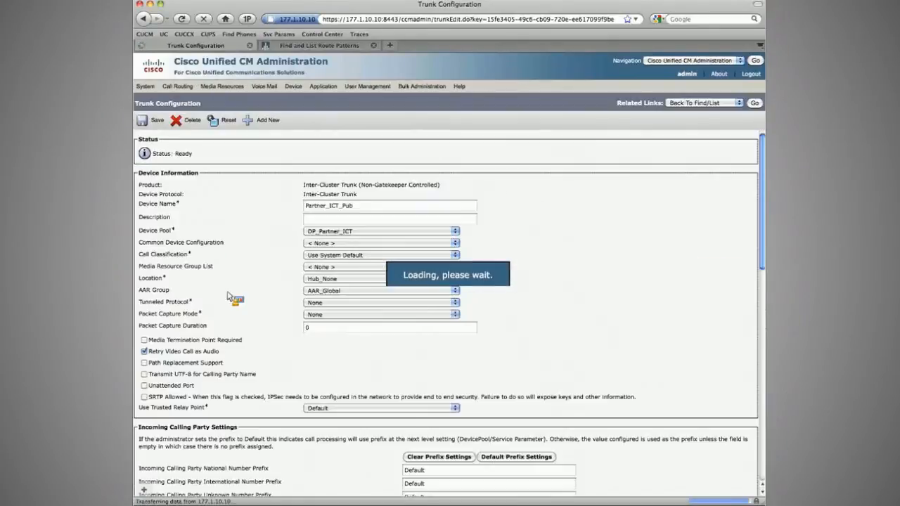
scroll(256, 346, down, 3)
scroll(257, 346, down, 4)
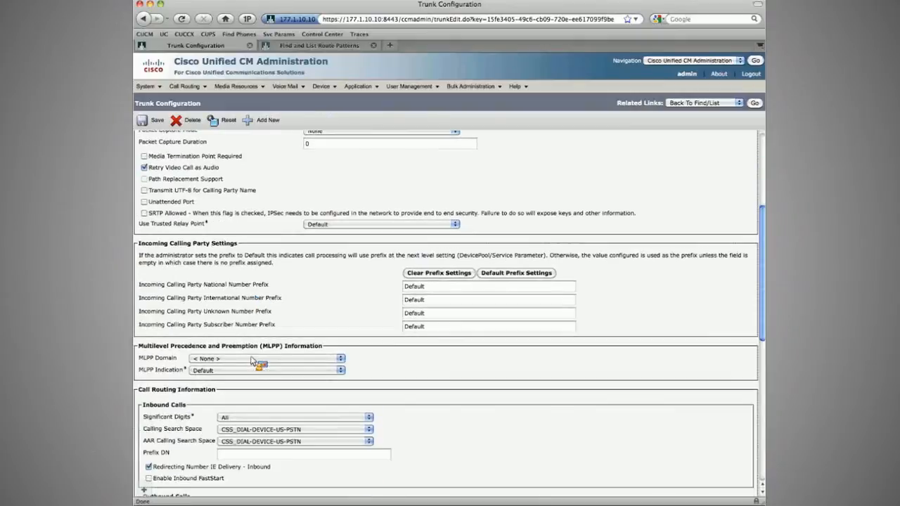
click(238, 416)
click(281, 328)
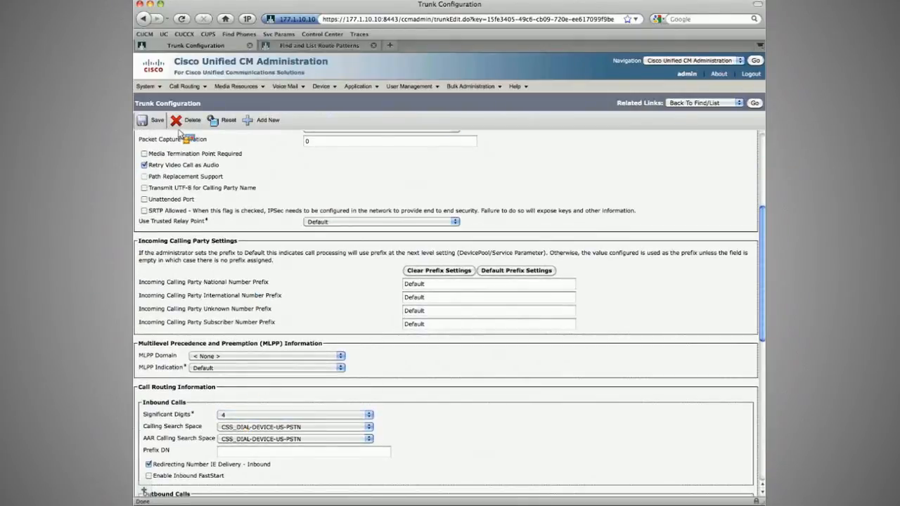
click(163, 122)
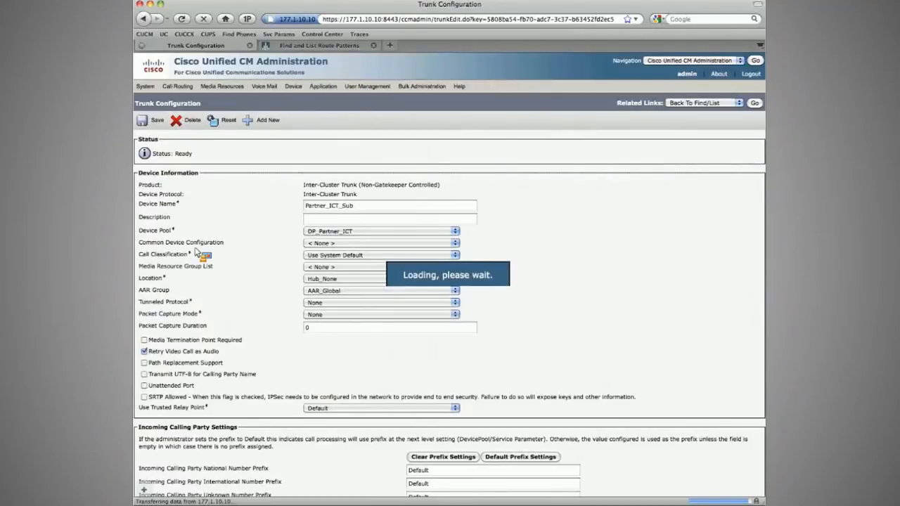
Step: Set the Partner_ICT_Sub trunk's inbound Significant Digits to 4, save it, and return to the trunk list
scroll(199, 252, down, 10)
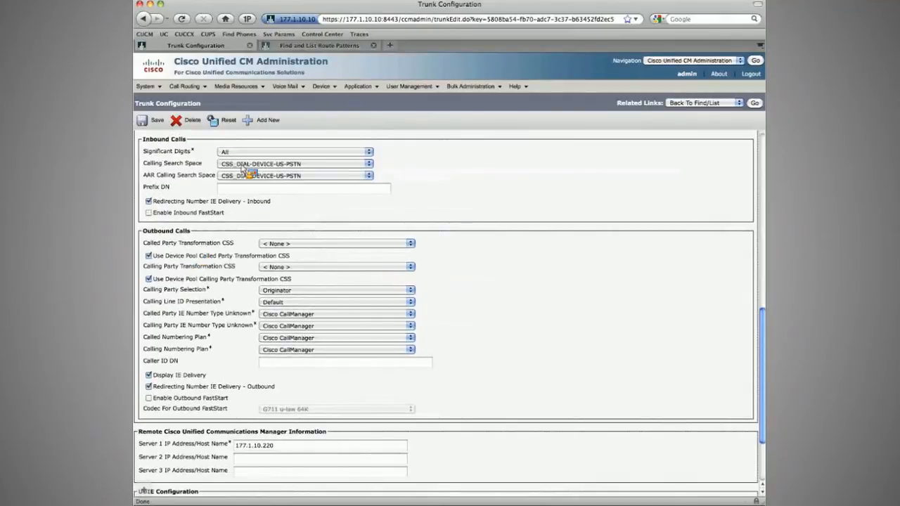
click(221, 154)
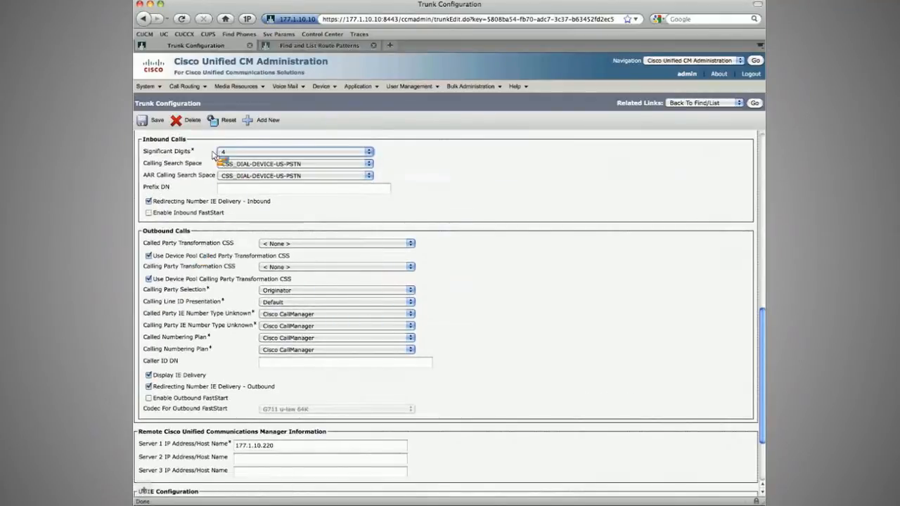
click(156, 121)
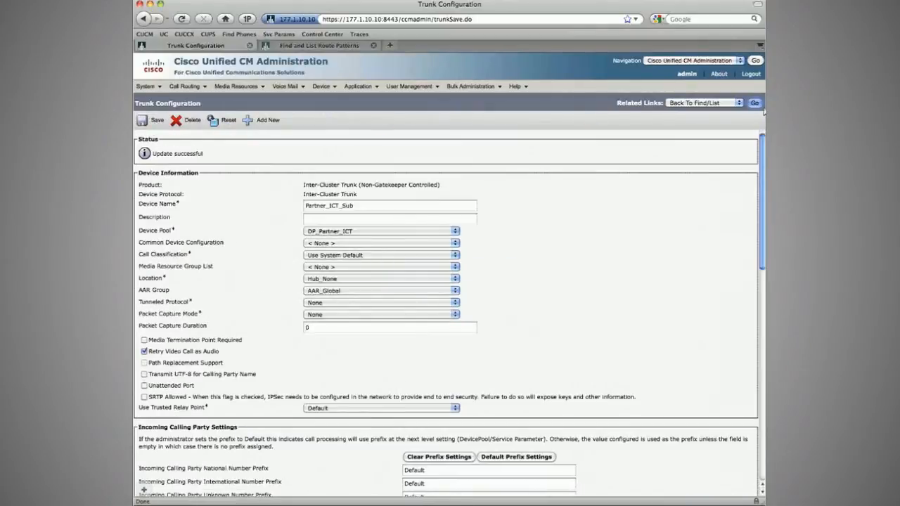
click(755, 103)
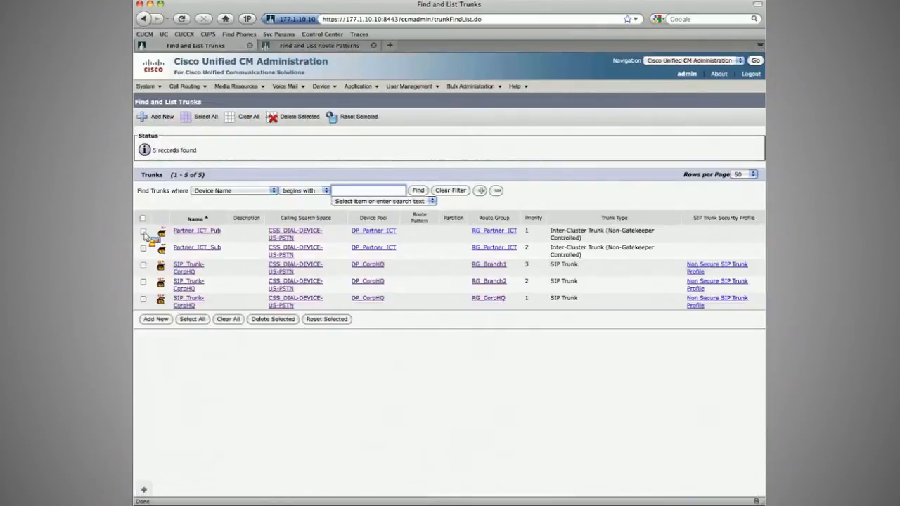
Step: Select both Partner_ICT trunks and reset them
click(143, 230)
click(143, 248)
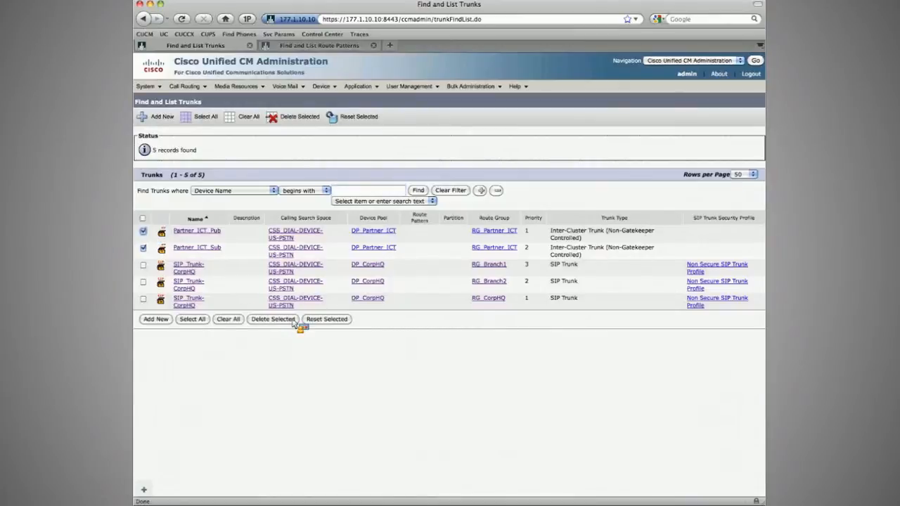
click(294, 320)
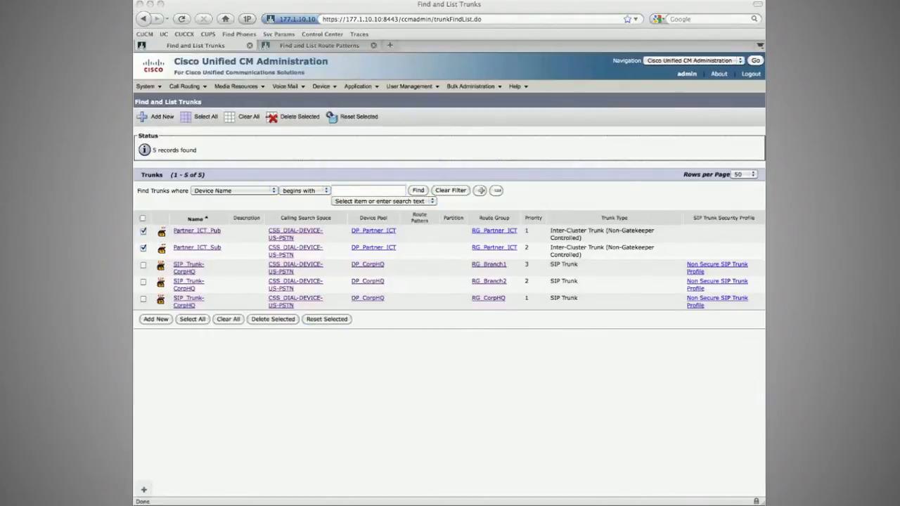
click(325, 148)
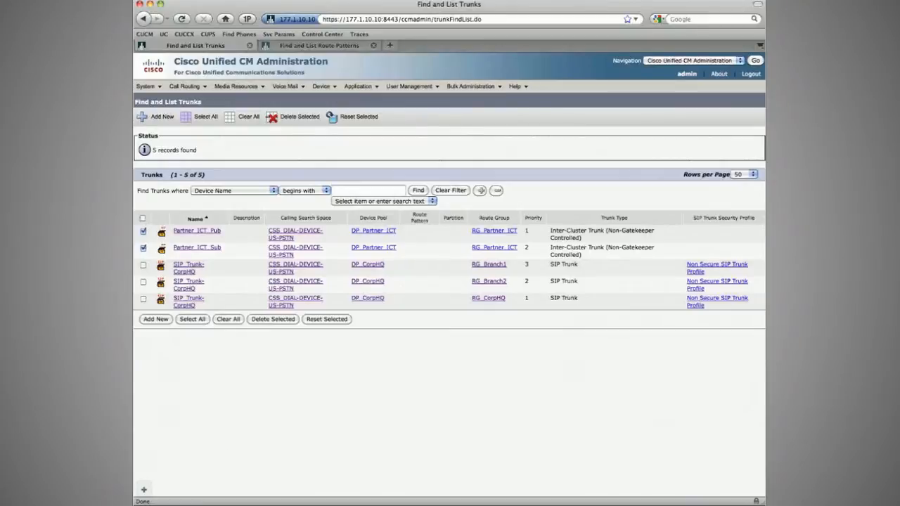
Step: Switch to the VoIP Integration phone emulator, connect it to CallMgr IP 177.1.10.210, search extension 5001 and control that phone
key(super+Tab)
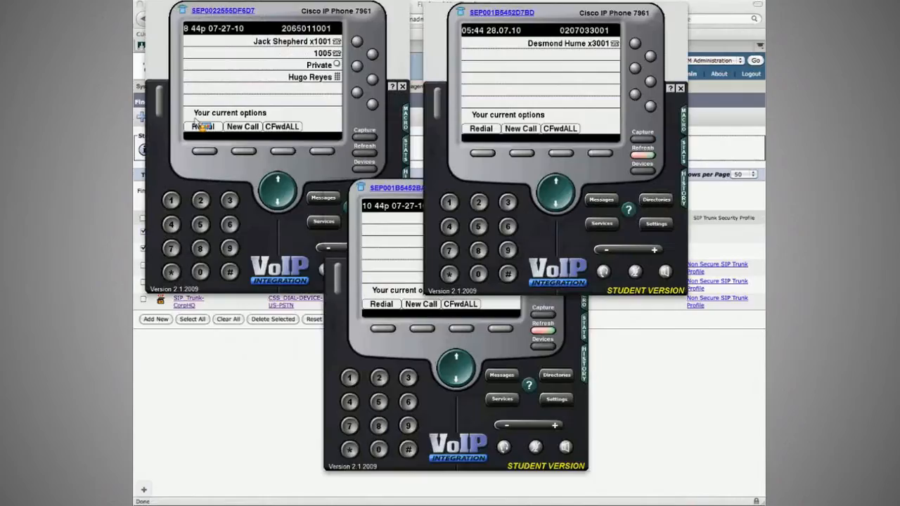
click(473, 306)
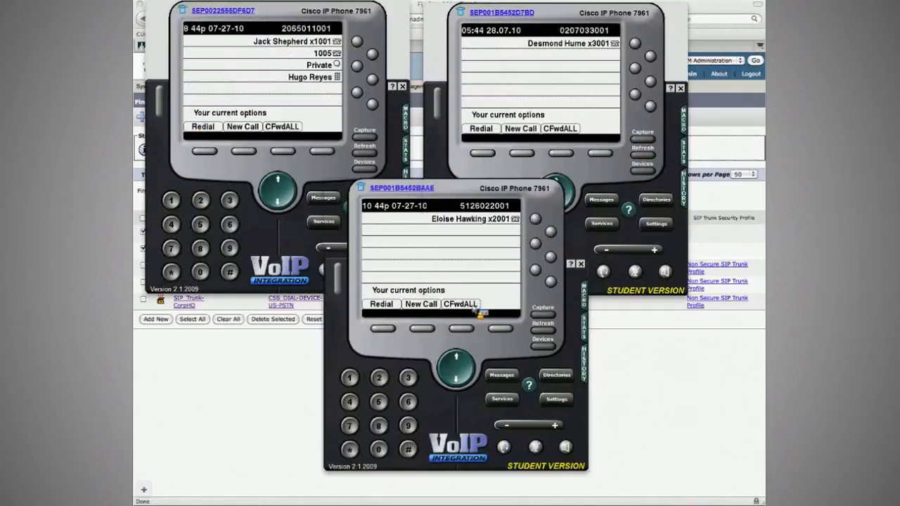
click(536, 346)
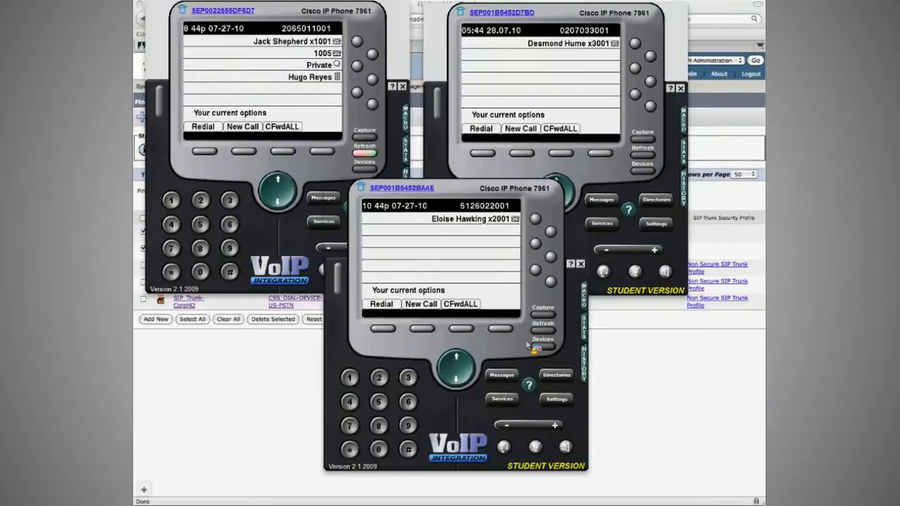
text(210)
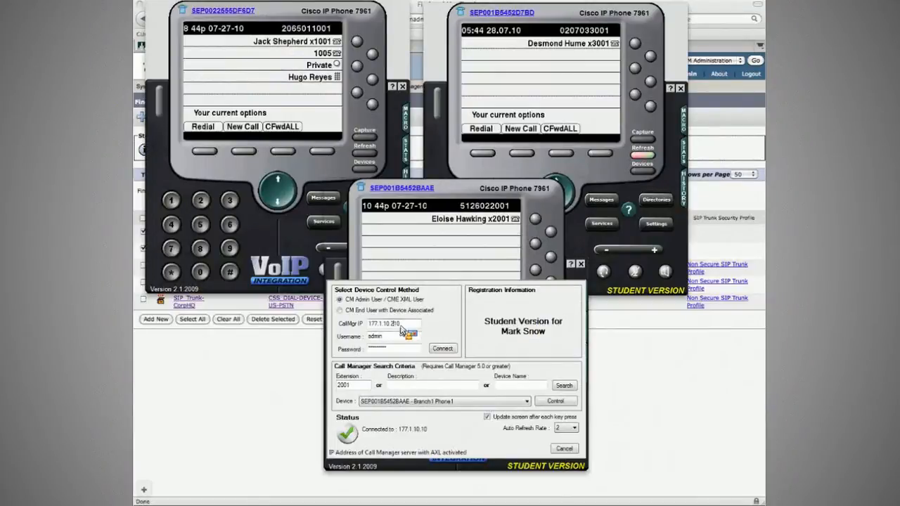
key(Tab)
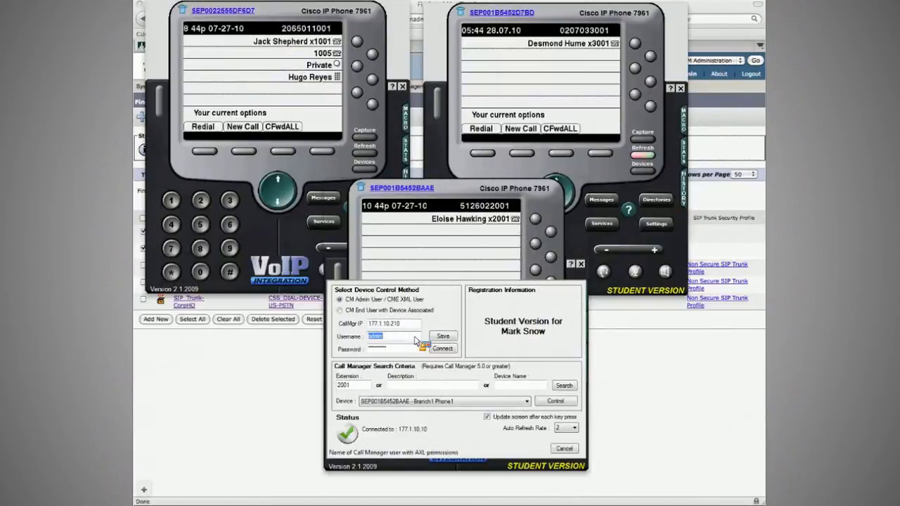
click(438, 349)
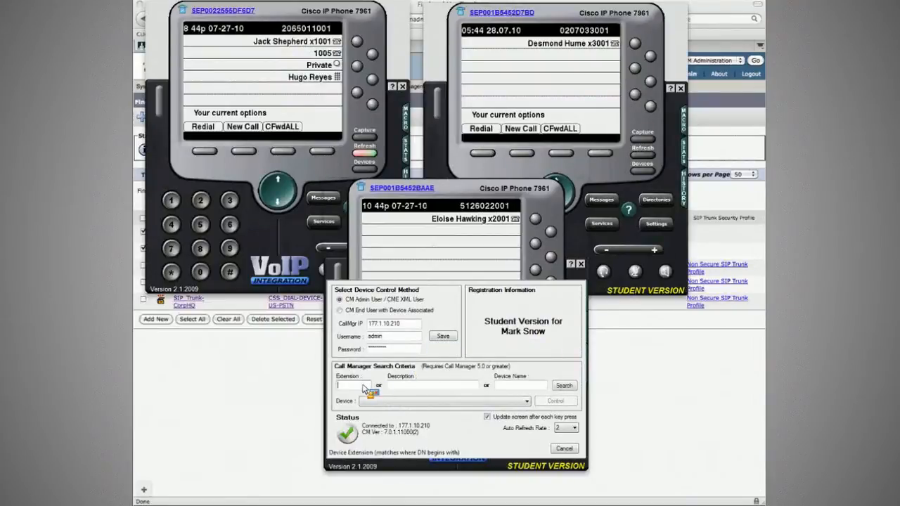
text(5001)
click(564, 386)
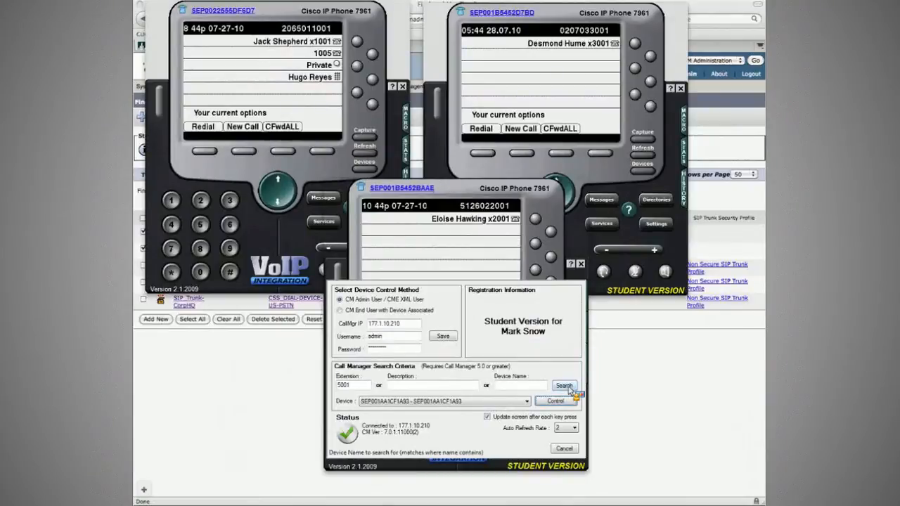
click(561, 401)
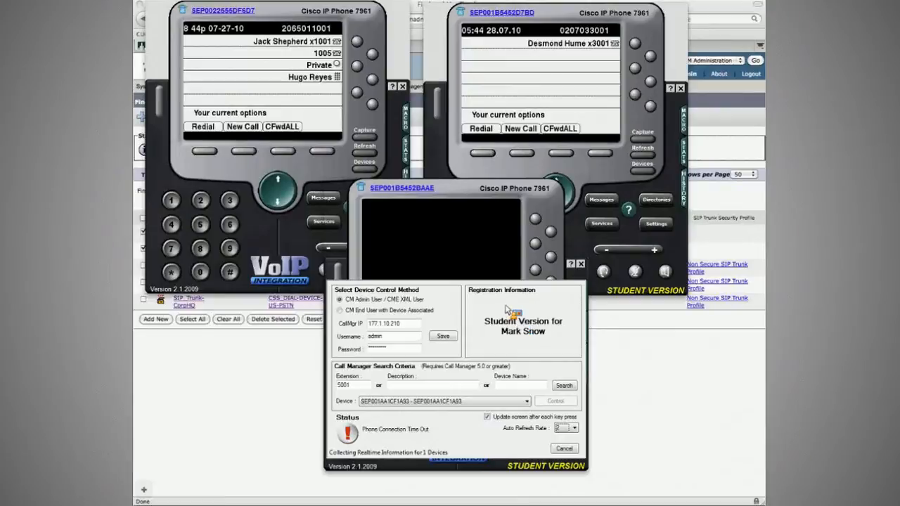
Step: Switch back to the partner cluster's admin tab and list its phones, comparing with the phone emulator
key(super+h)
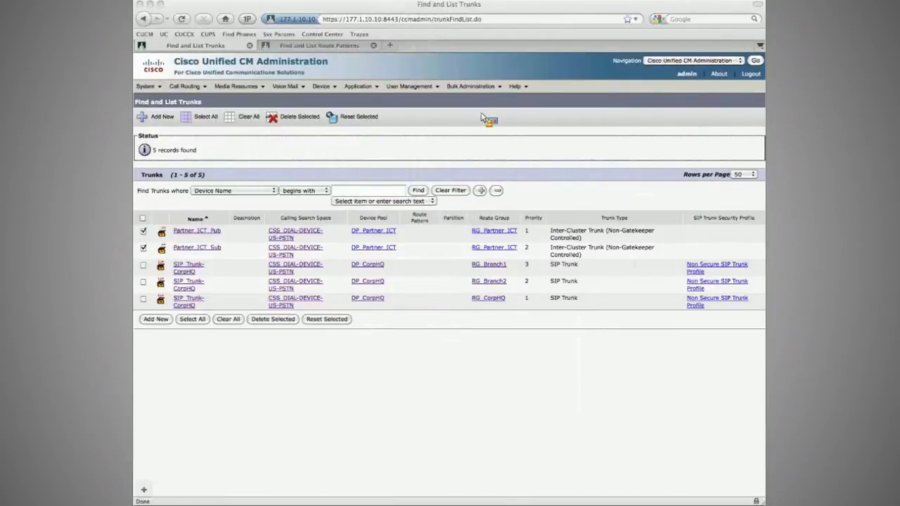
key(ctrl+Tab)
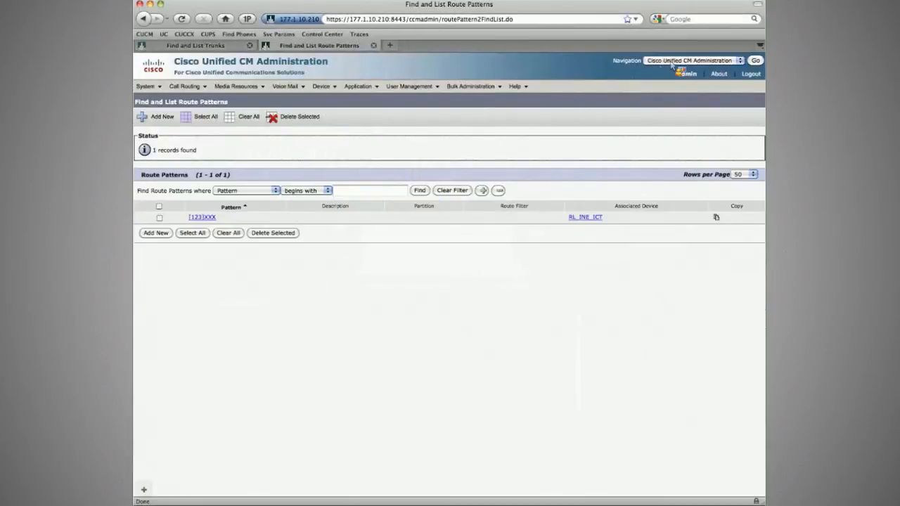
mouse_move(323, 87)
click(333, 136)
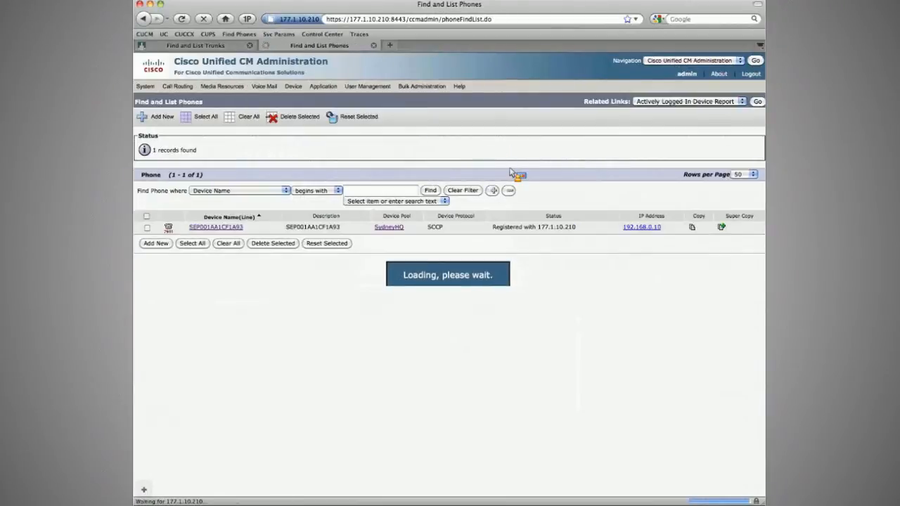
key(super+Tab)
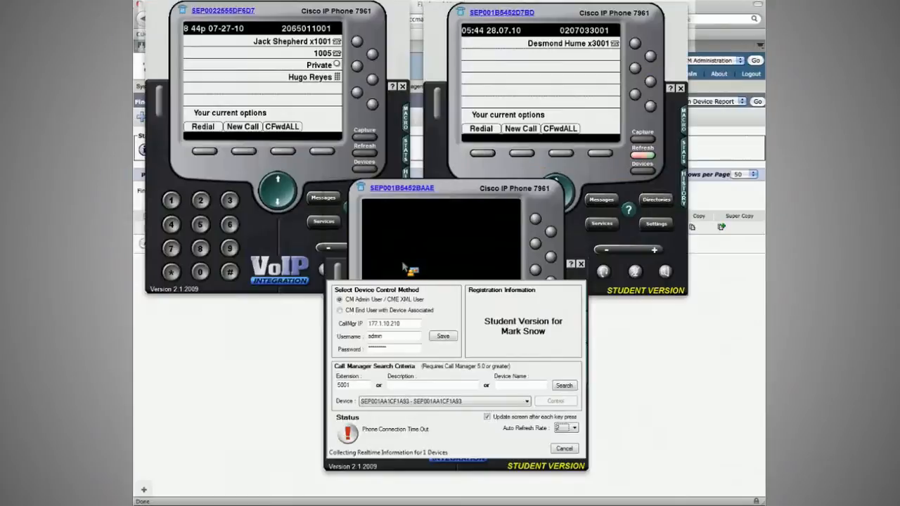
key(super+Tab)
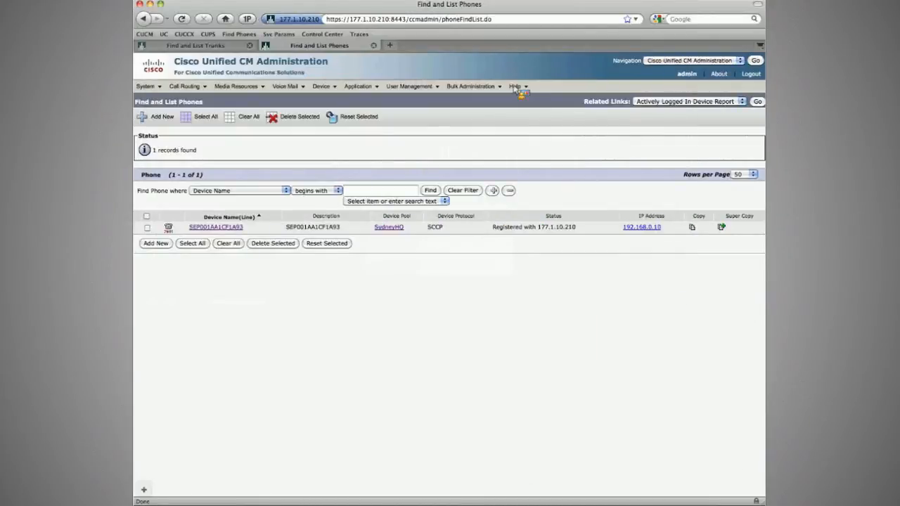
Step: Open the end user and application user lists in new tabs, examine the admin application user, and close those tabs
click(411, 86)
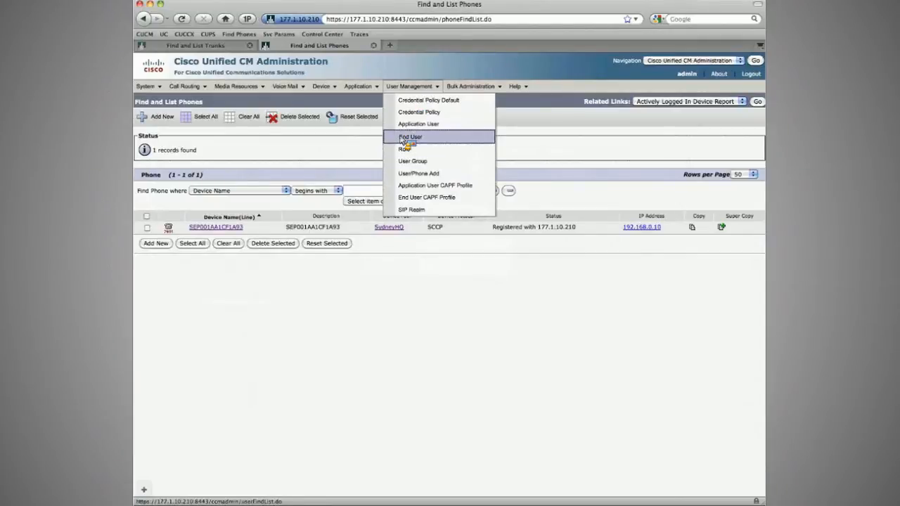
middle_click(403, 137)
middle_click(406, 125)
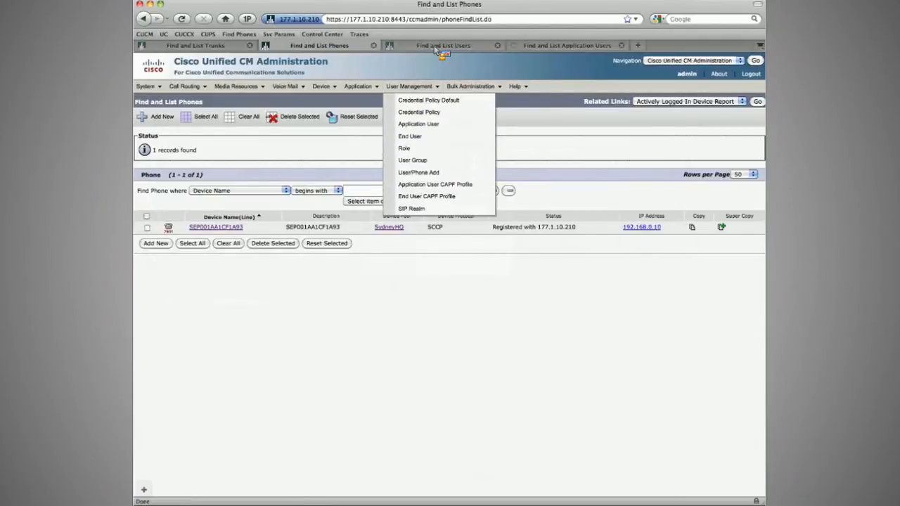
click(436, 46)
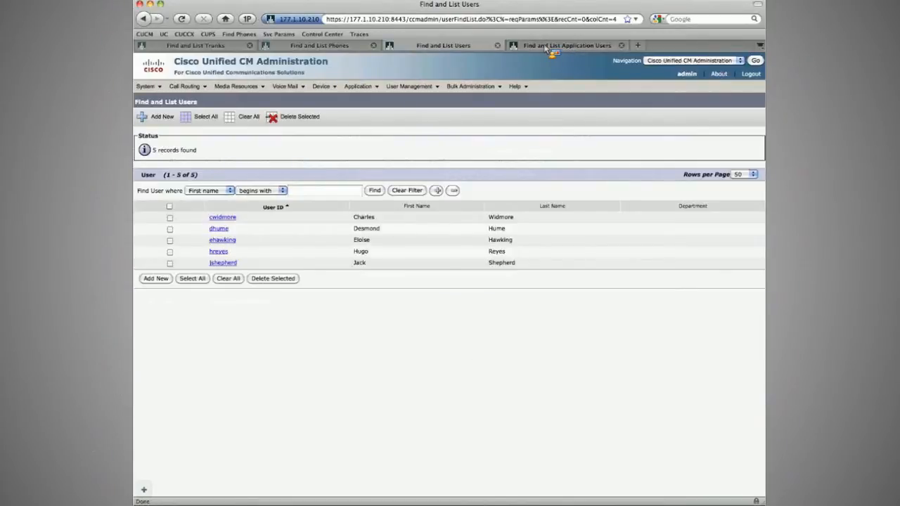
key(super+w)
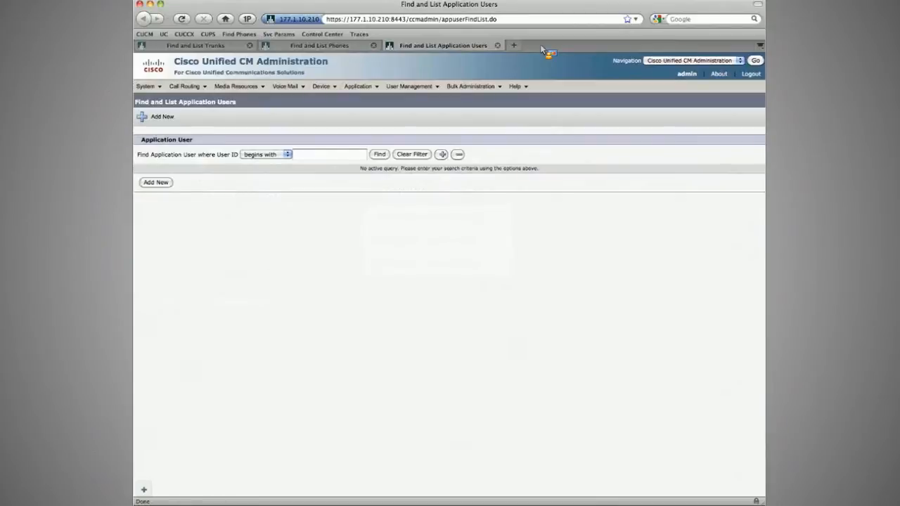
key(Return)
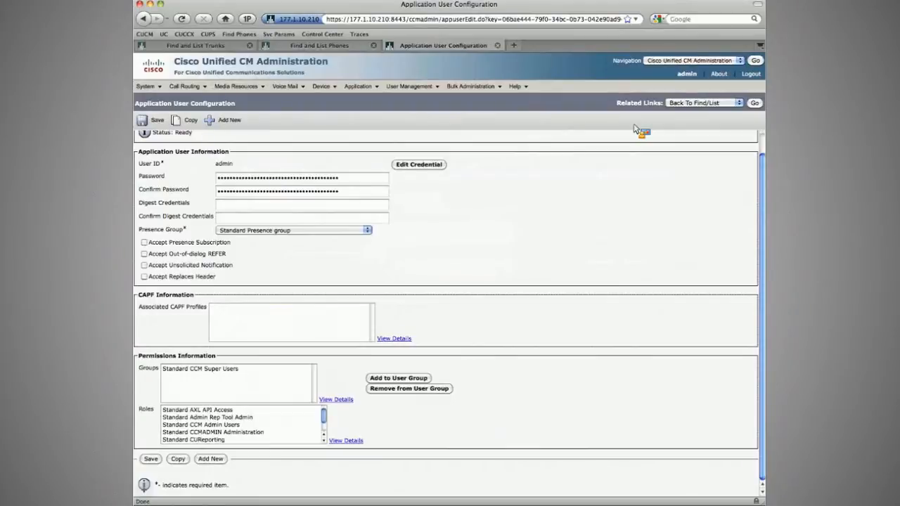
key(super+w)
Step: Switch to Cisco Unified Serviceability and open Control Center Feature Services for server 177.1.10.210
click(693, 61)
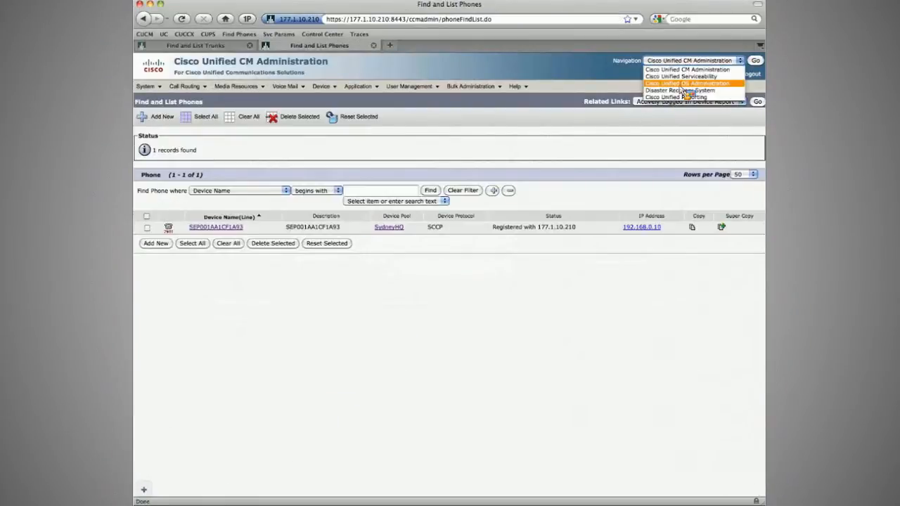
click(680, 76)
click(755, 61)
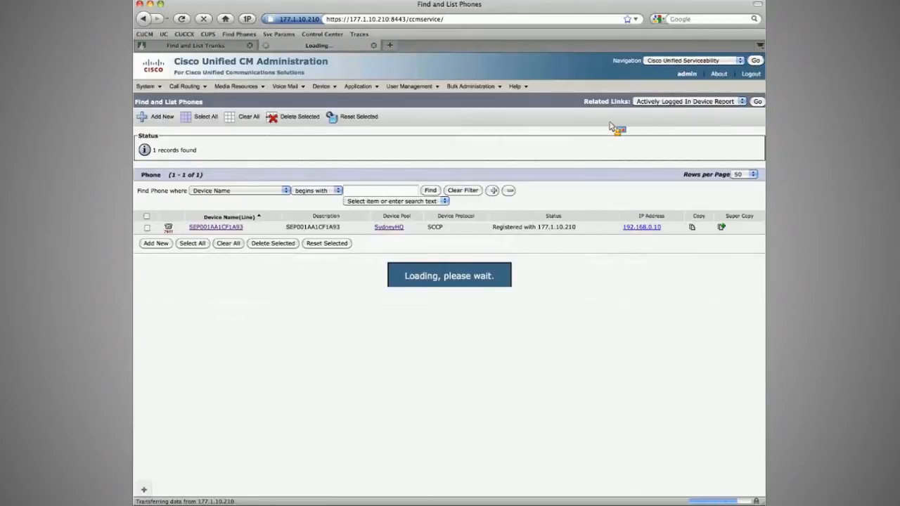
mouse_move(236, 94)
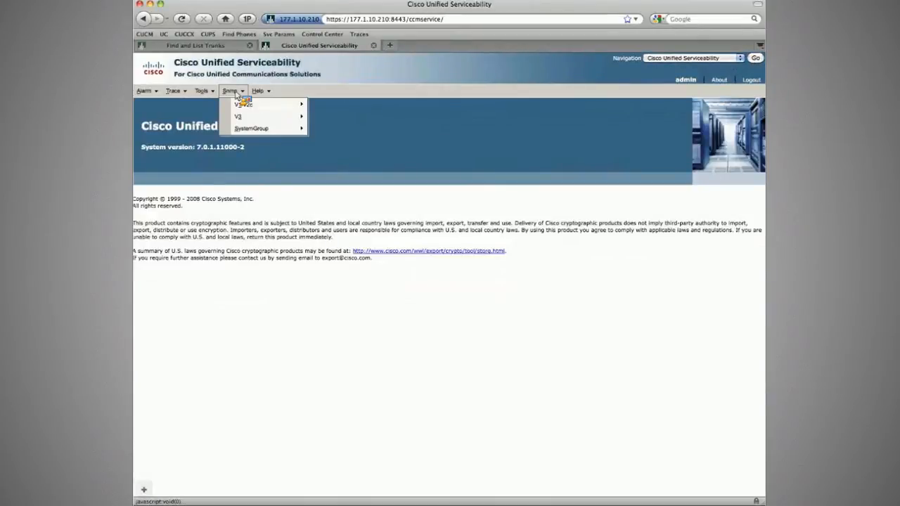
mouse_move(202, 92)
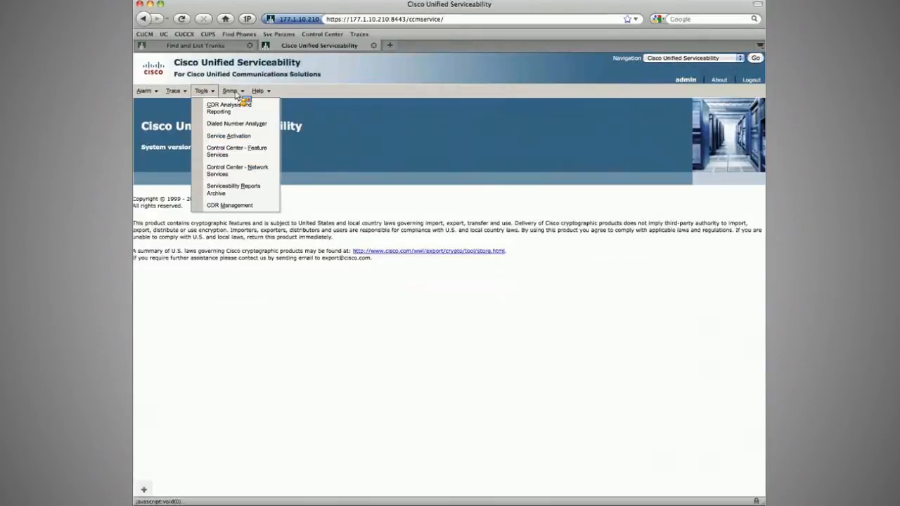
click(216, 151)
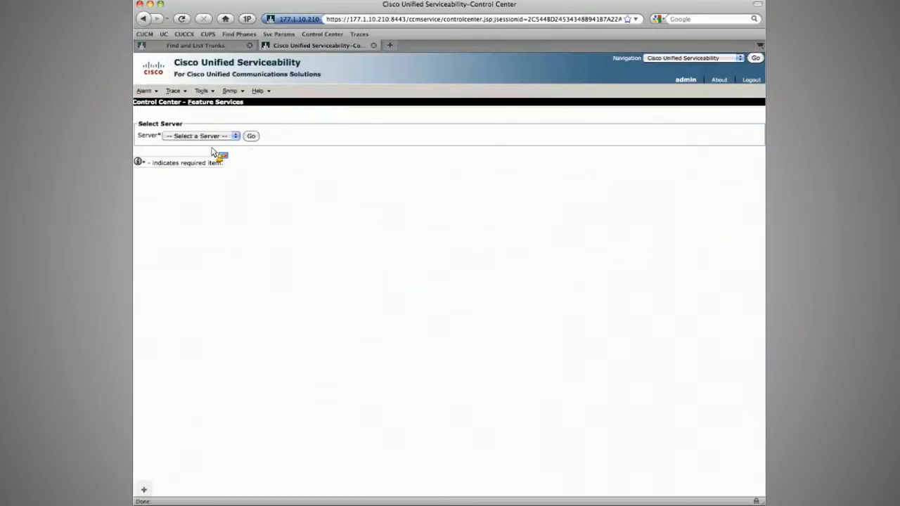
click(211, 136)
click(232, 148)
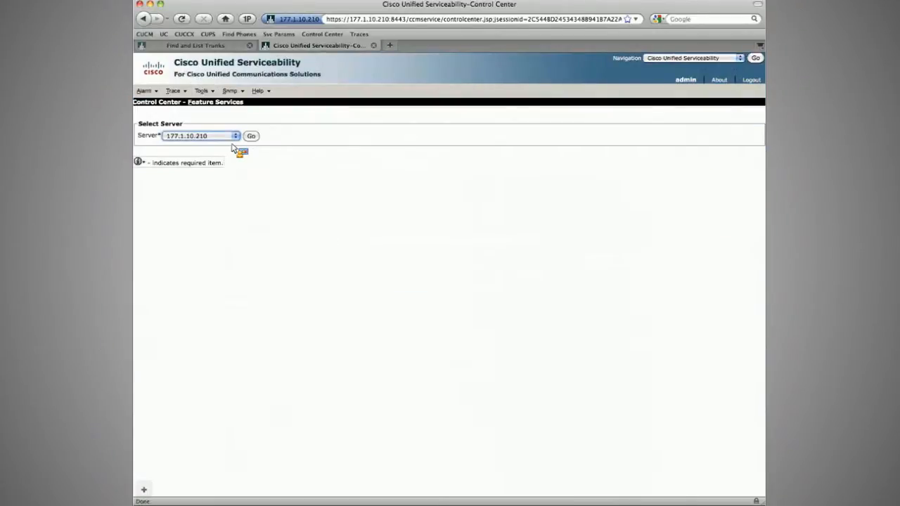
click(251, 136)
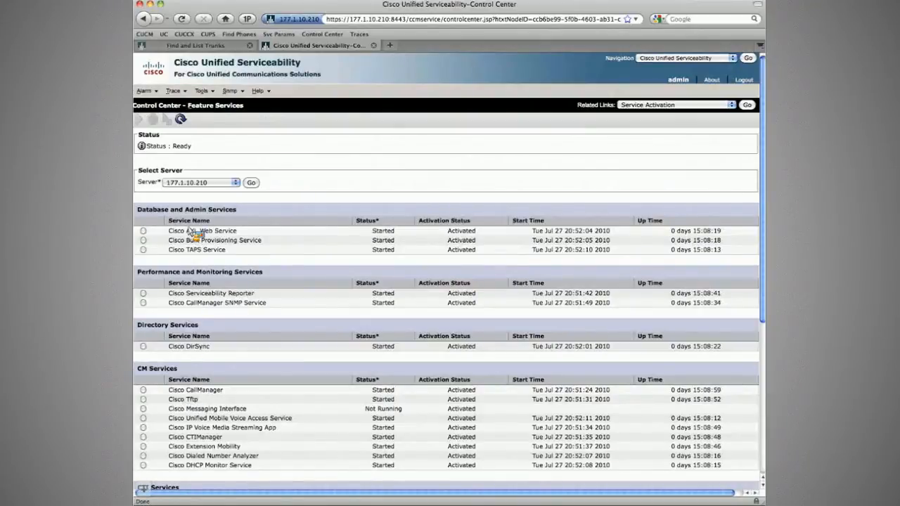
Step: Restart the Cisco CallManager service and acknowledge the restart
click(143, 390)
click(168, 120)
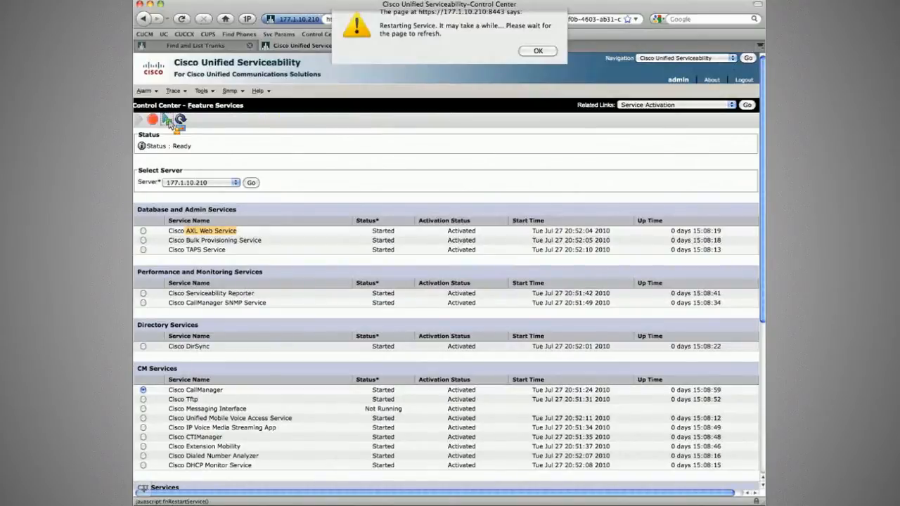
key(Return)
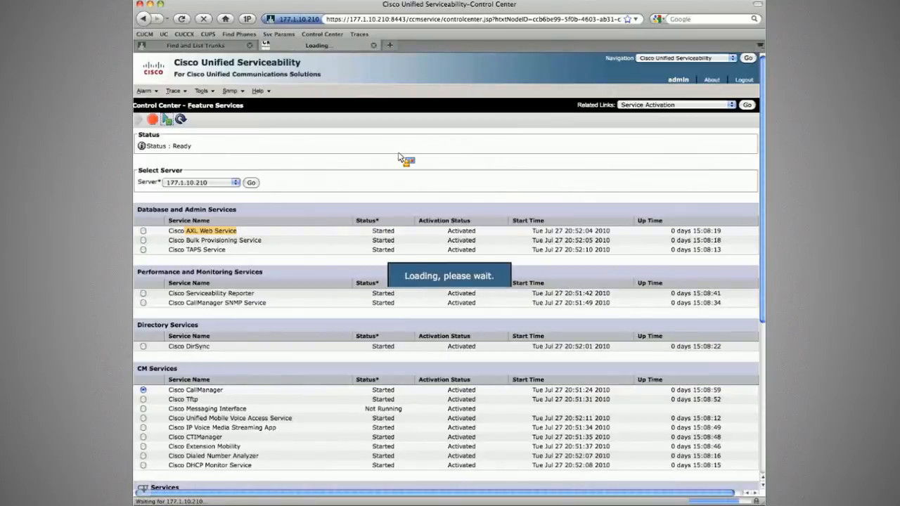
Step: Switch to the phone emulator, enter the CallManager admin password and connect to 177.1.10.210
key(super+Tab)
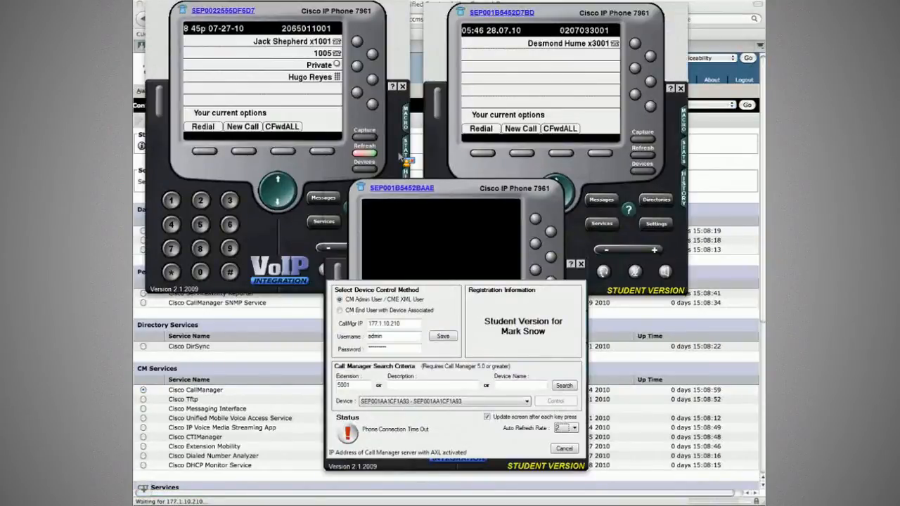
key(super+Tab)
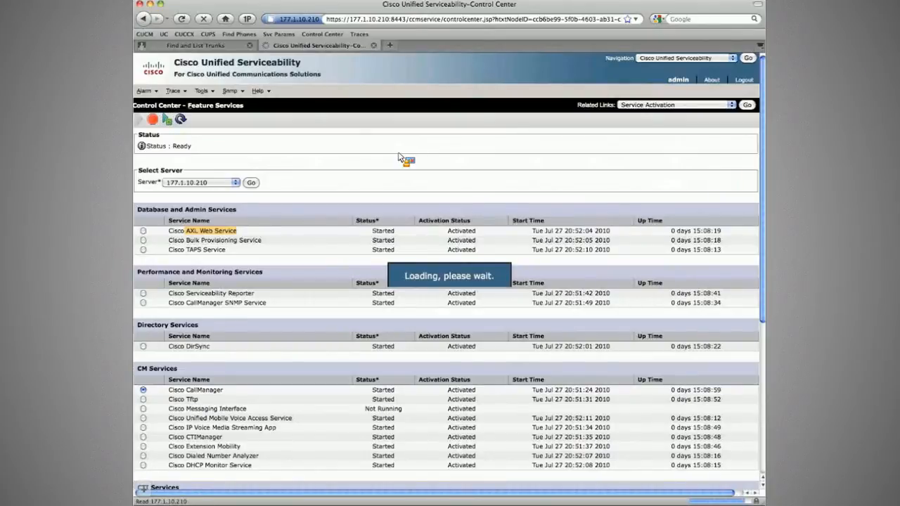
key(super+Tab)
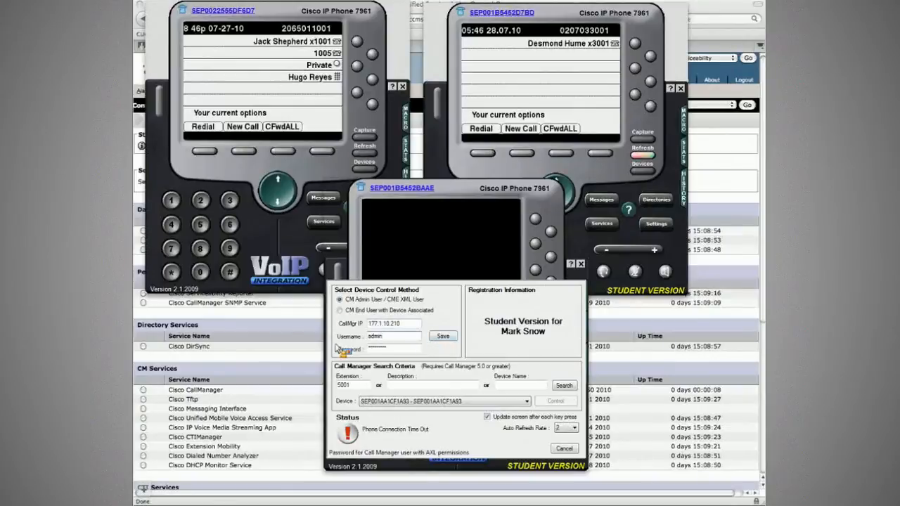
text(******)
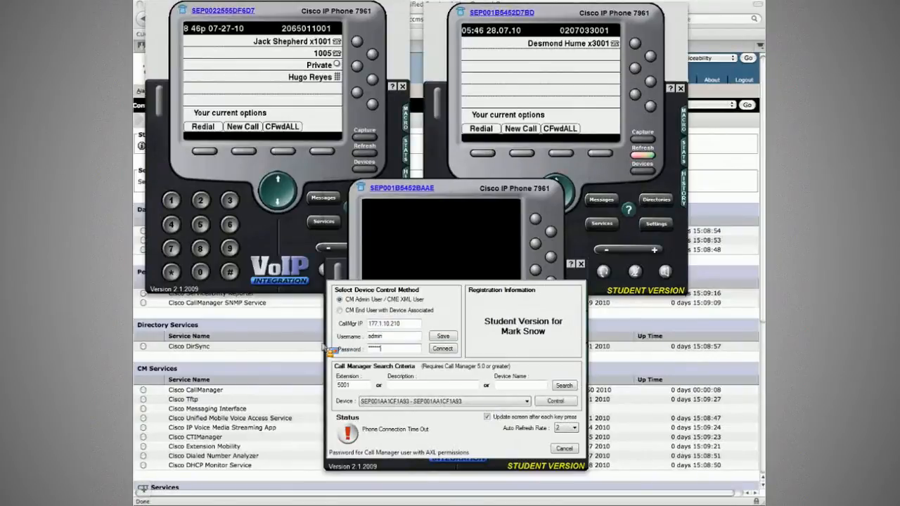
click(441, 349)
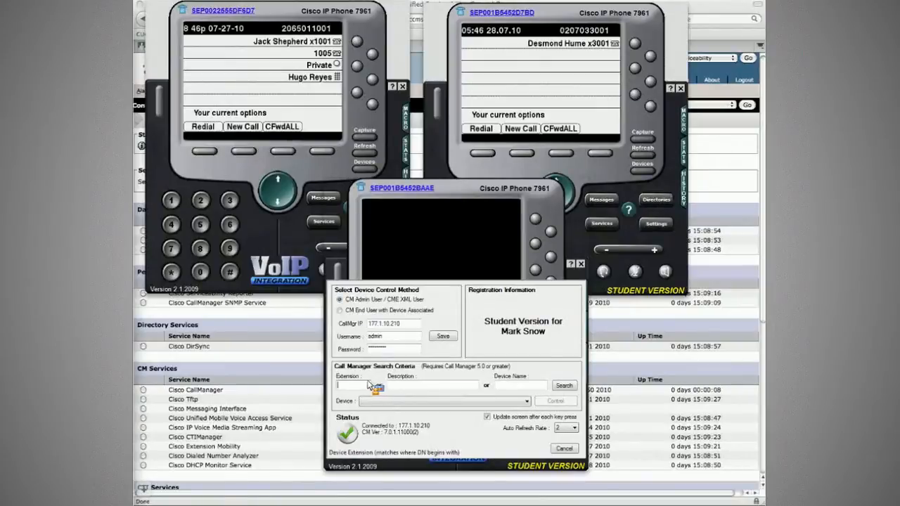
Step: Search the emulator for extension 5001, select the found device and take control of that phone
text(5001)
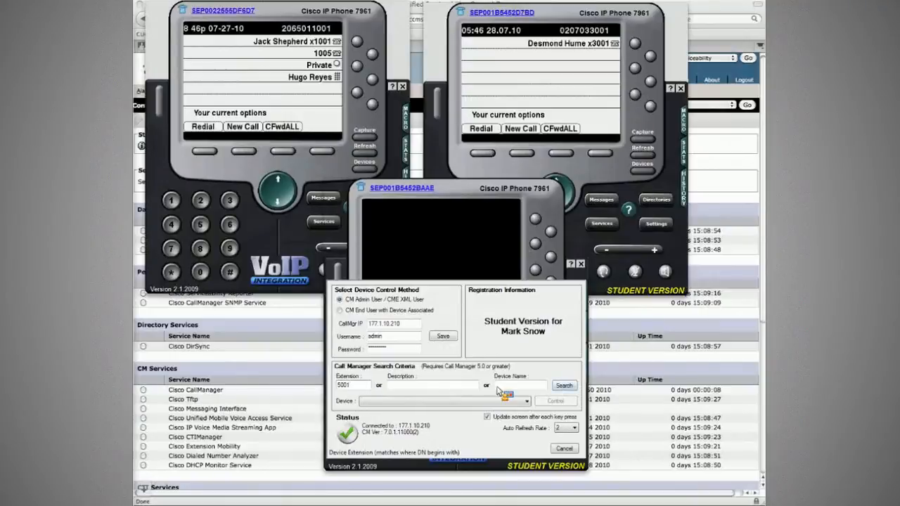
click(565, 386)
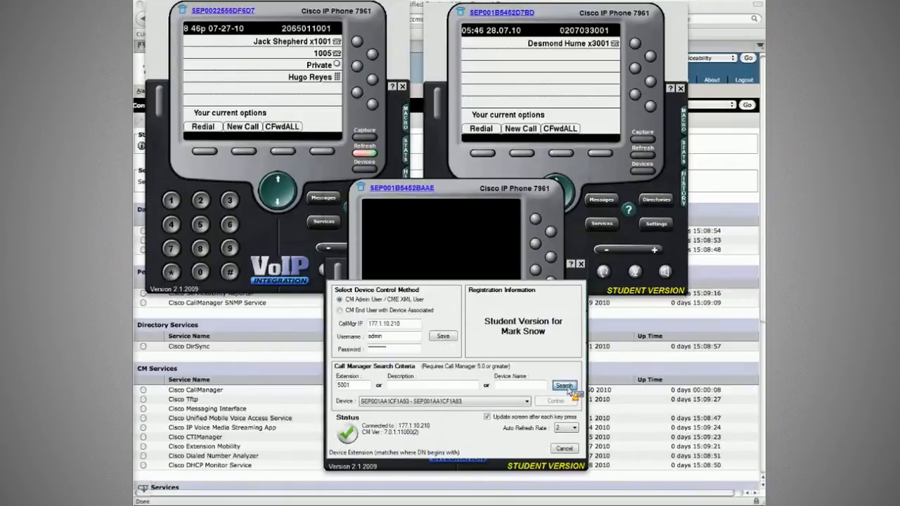
click(566, 402)
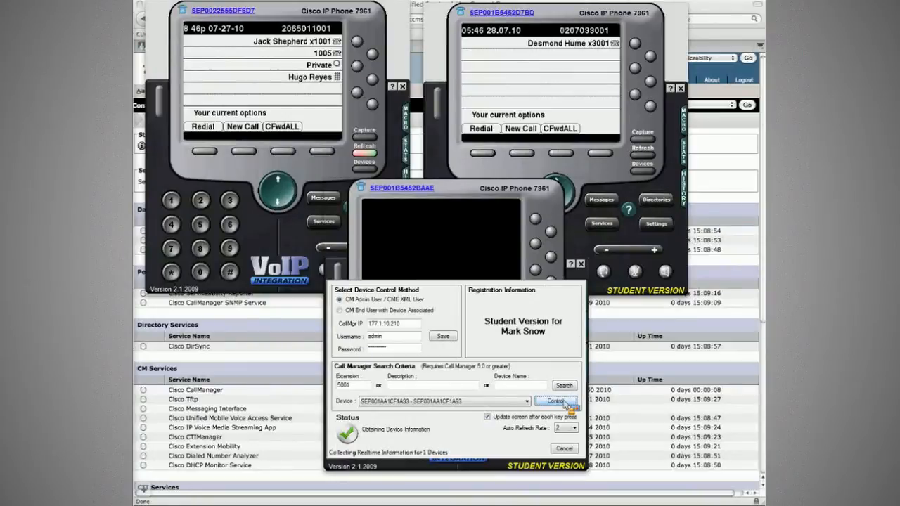
click(555, 402)
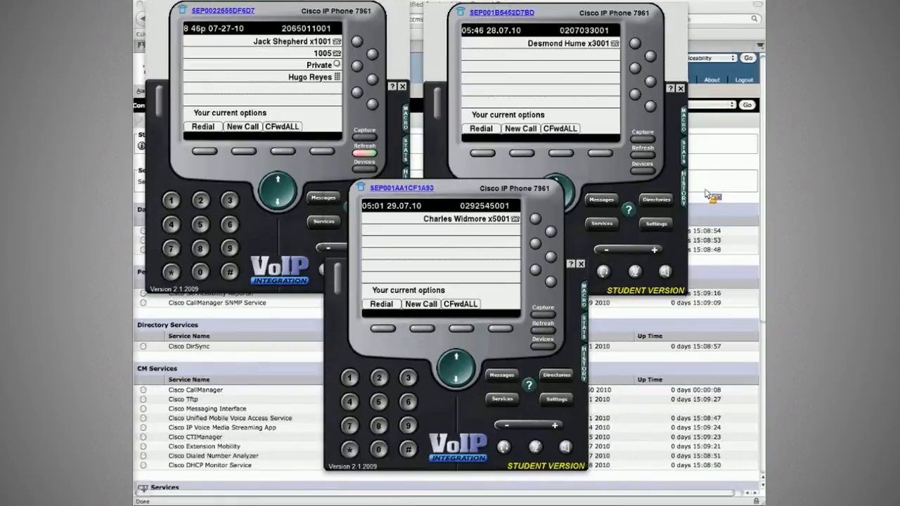
Step: Switch the partner cluster's web console back to Cisco Unified CM Administration
click(709, 130)
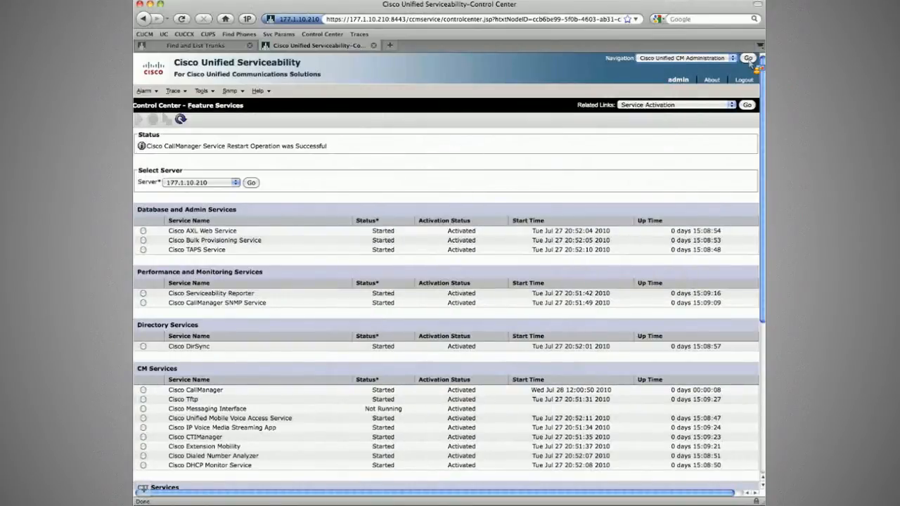
click(748, 58)
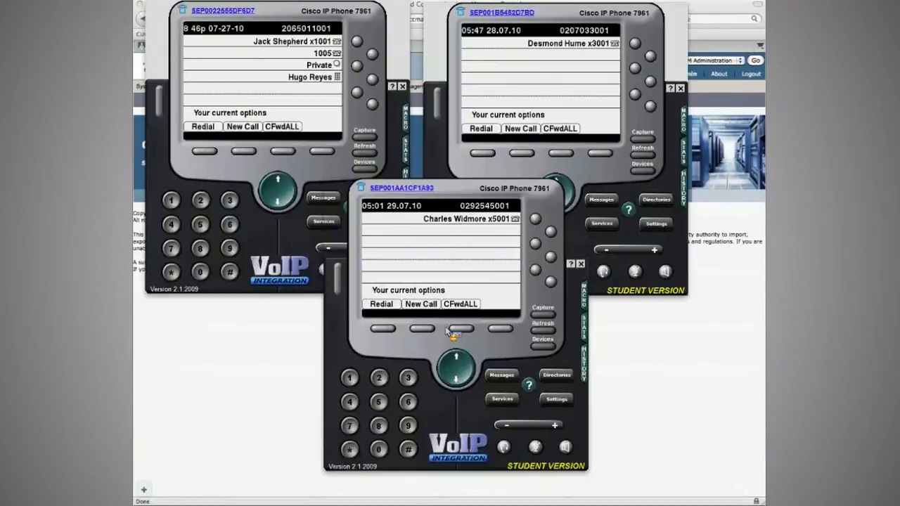
Step: Place a call from the 5001 phone to Jack Shepherd at 1001 and end it
click(565, 447)
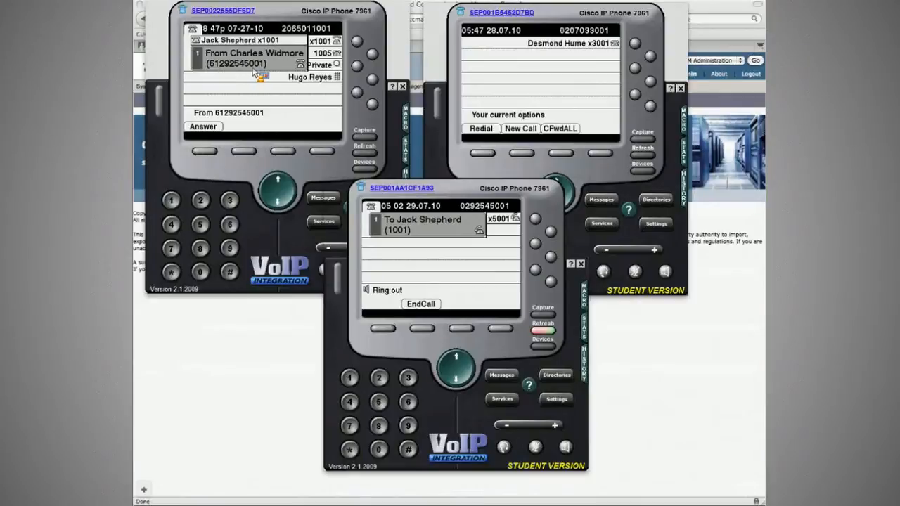
click(424, 328)
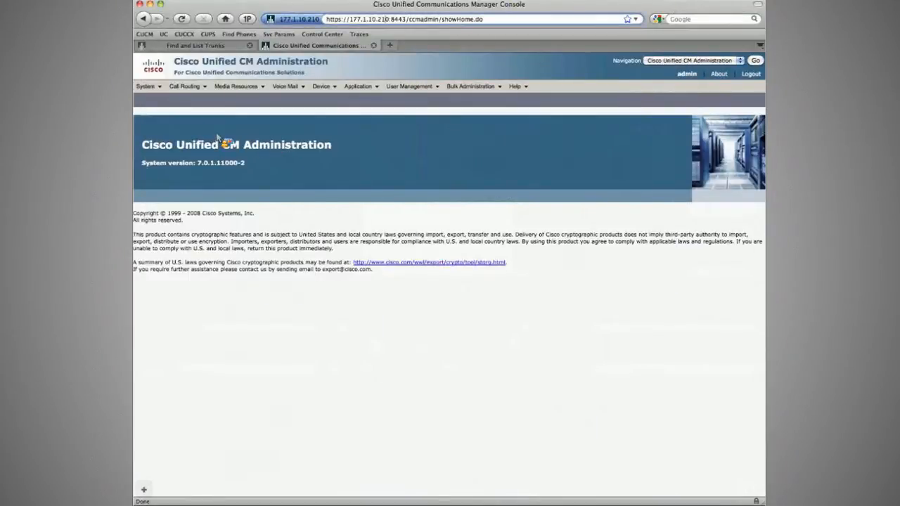
Step: Open the [123]XXX route pattern and examine its calling party transform mask and prefix digits
click(190, 87)
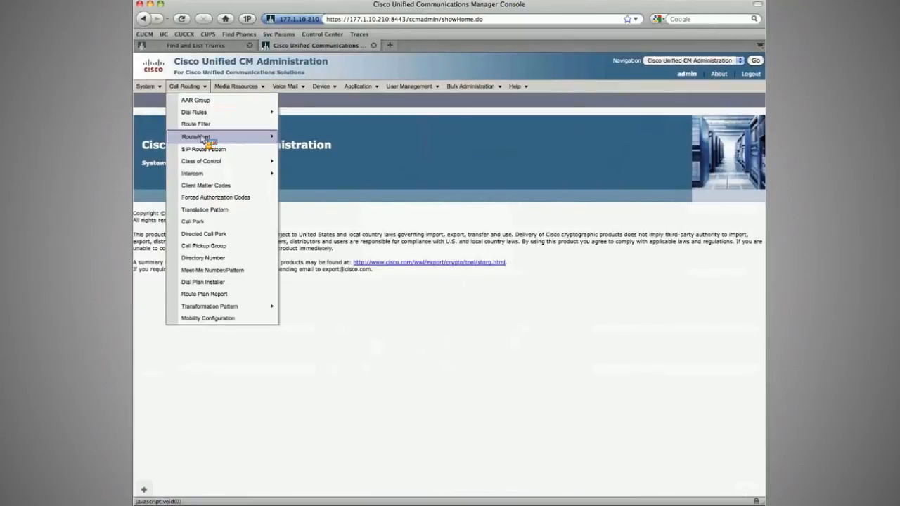
mouse_move(204, 137)
click(312, 166)
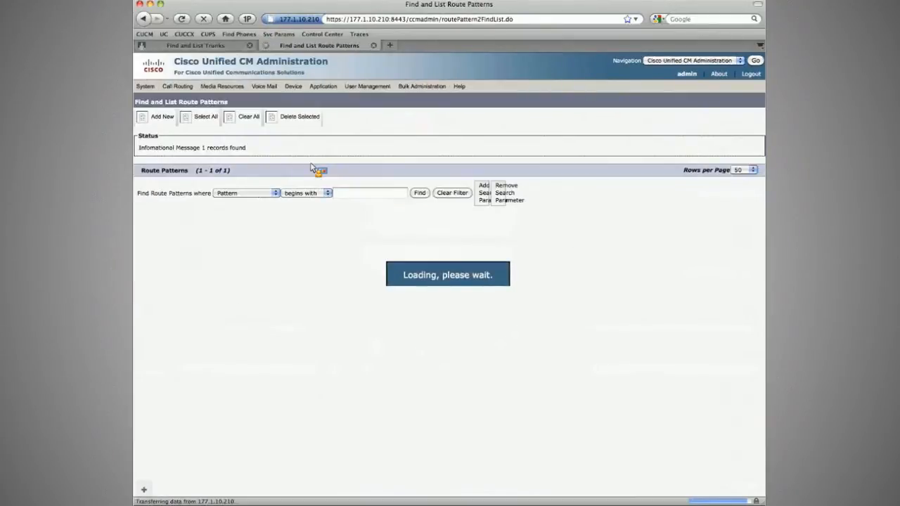
click(202, 218)
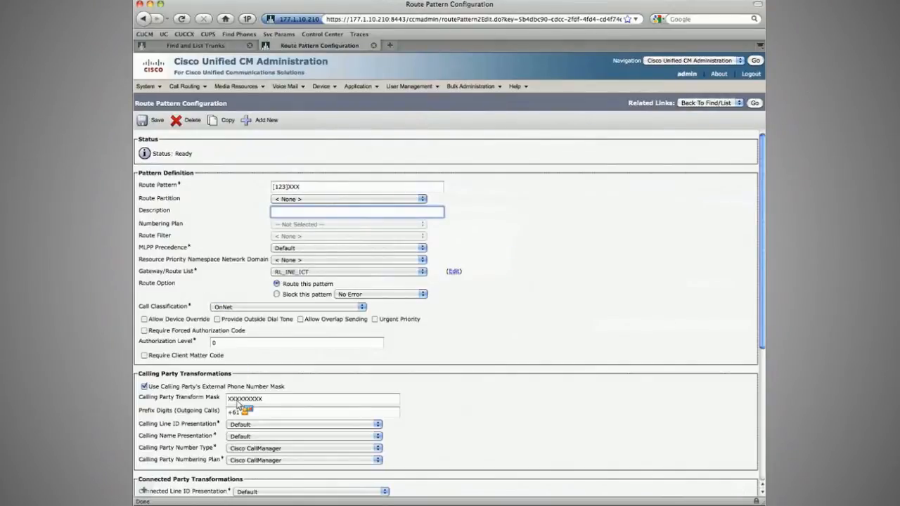
double_click(237, 399)
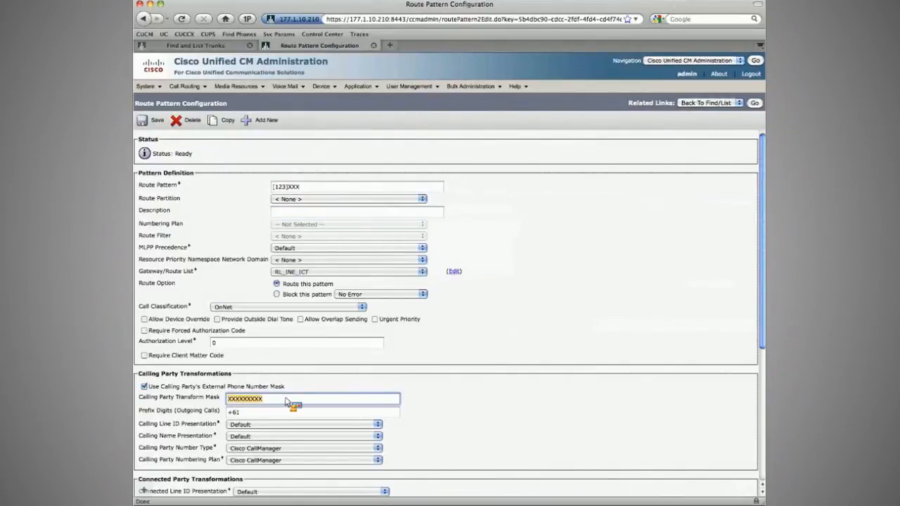
key(Tab)
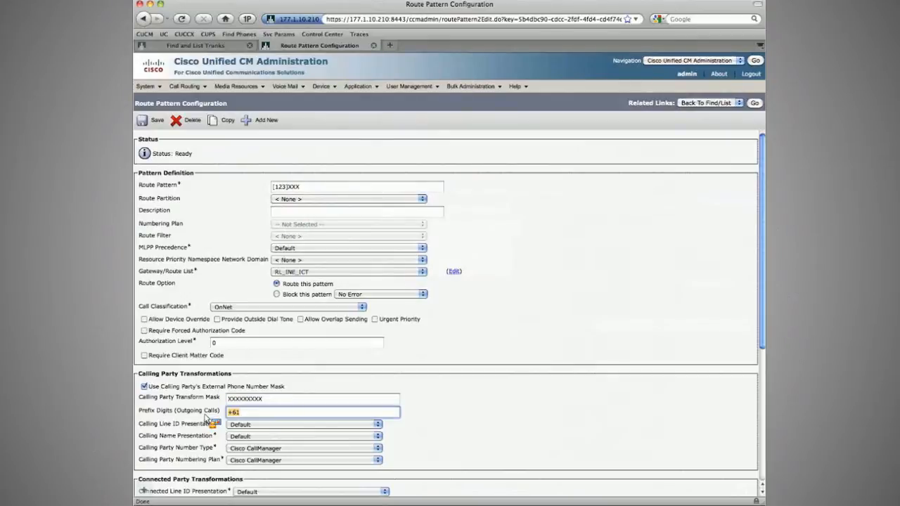
click(284, 399)
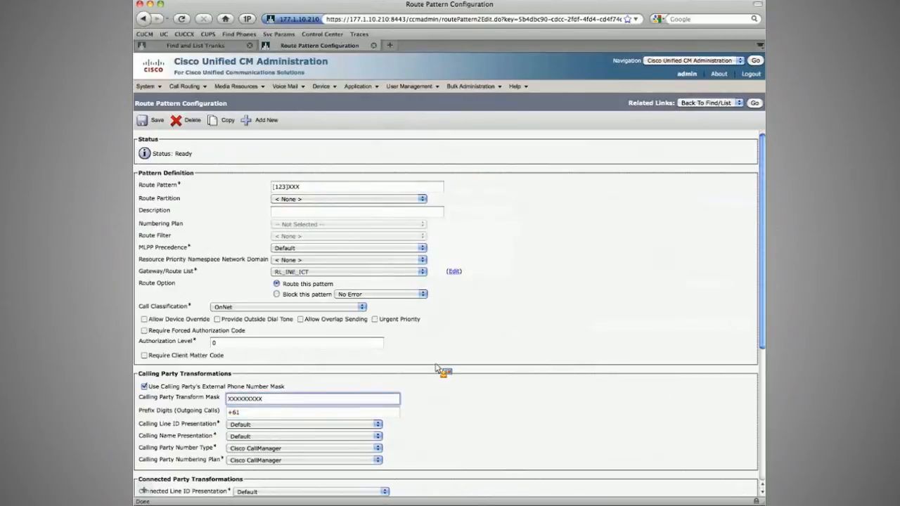
click(438, 358)
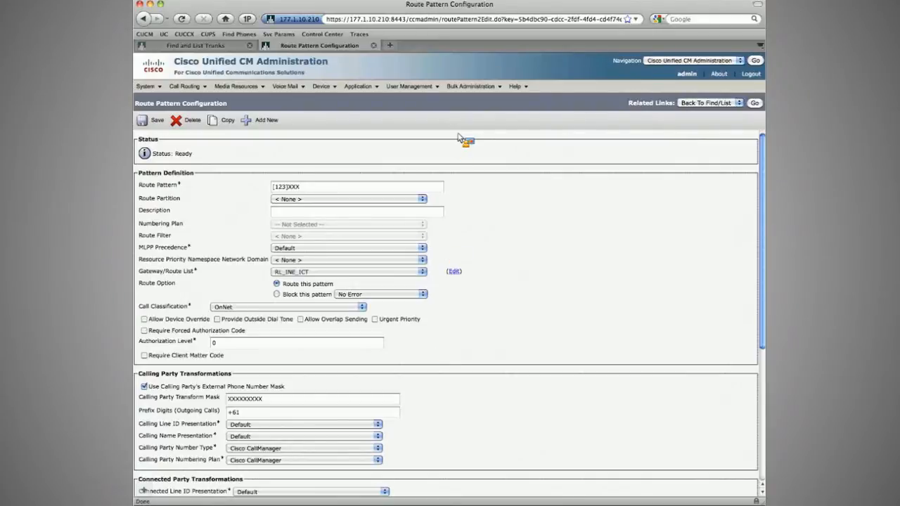
Step: Open the Partner_ICT_Pub trunk on the other cluster and review its incoming prefix and call routing settings
key(ctrl+shift+Tab)
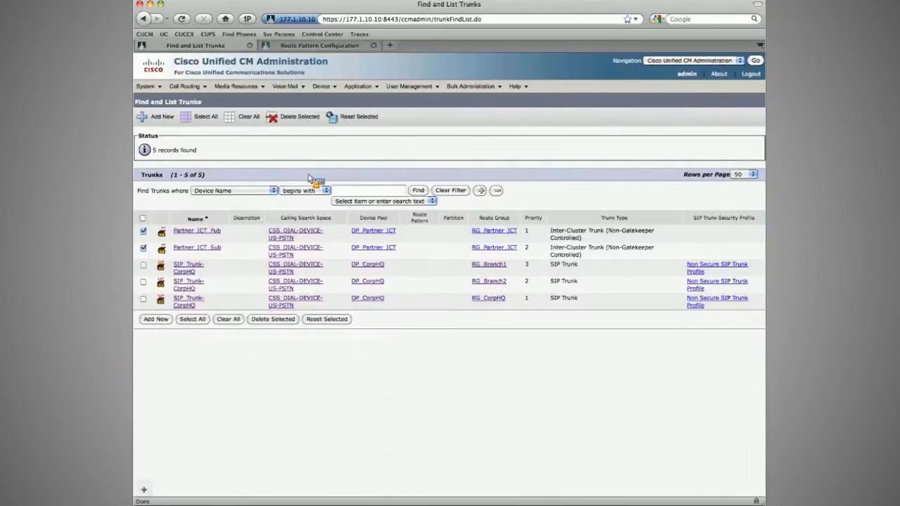
click(191, 231)
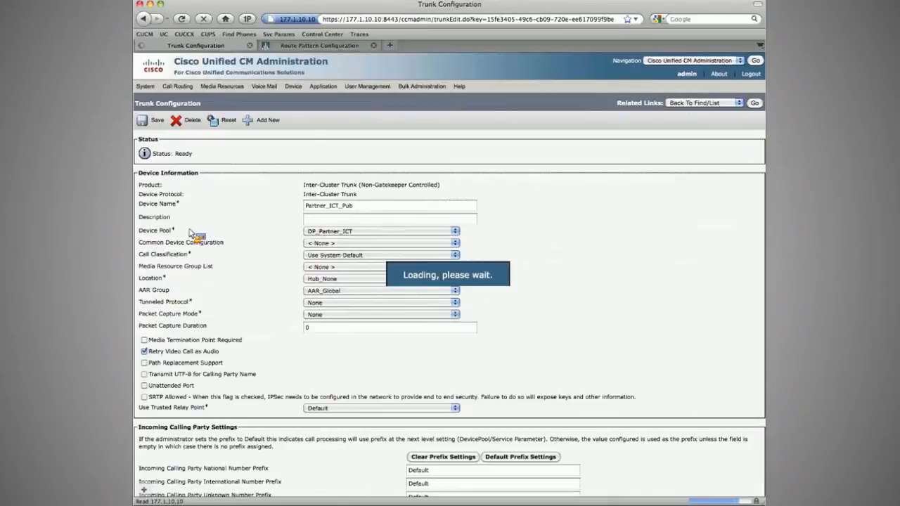
scroll(228, 236, down, 5)
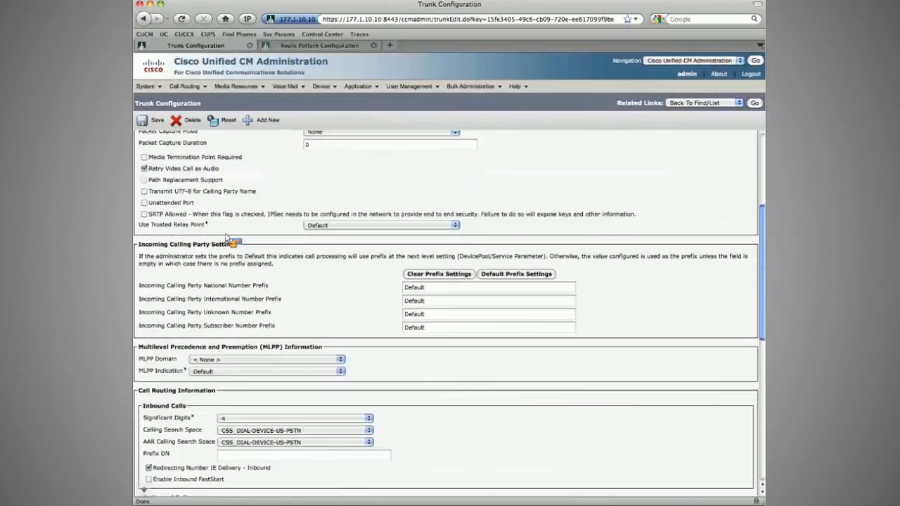
scroll(229, 239, down, 2)
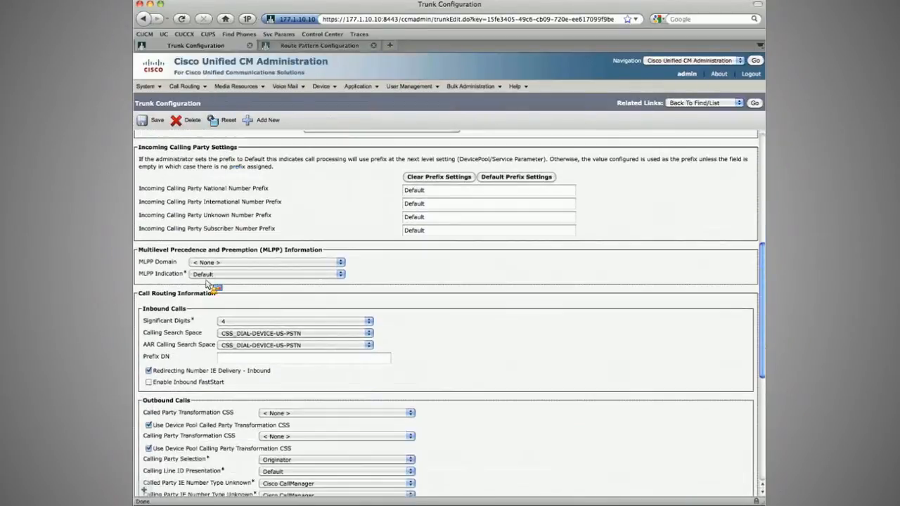
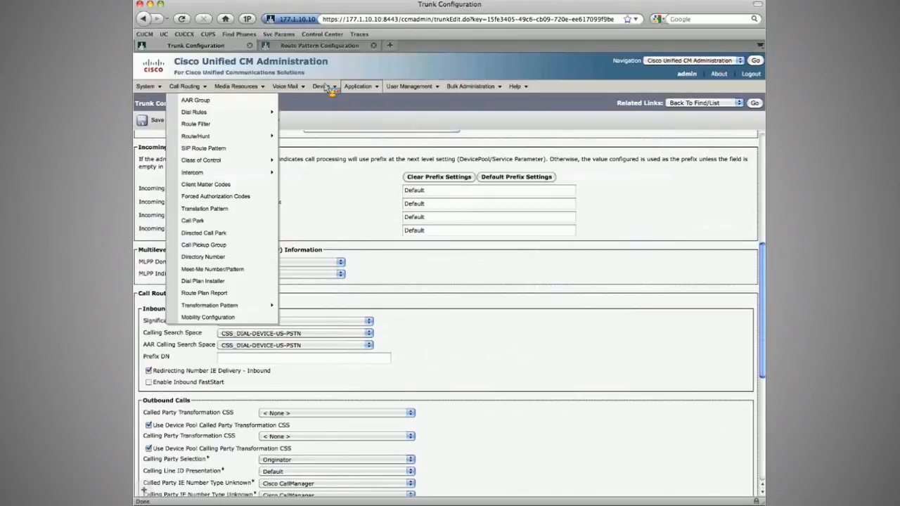
Step: Open the CorpHQ Phone1 configuration and review its calling party transformation settings
mouse_move(329, 88)
click(332, 137)
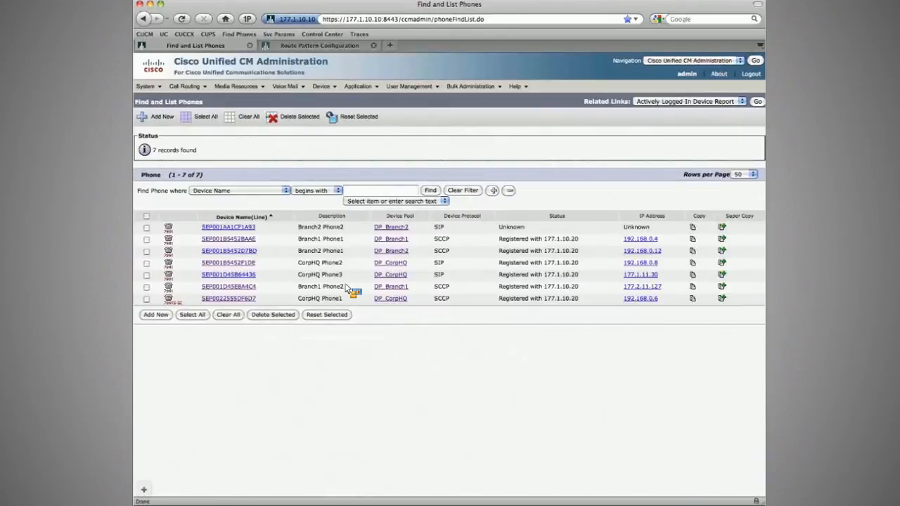
click(246, 299)
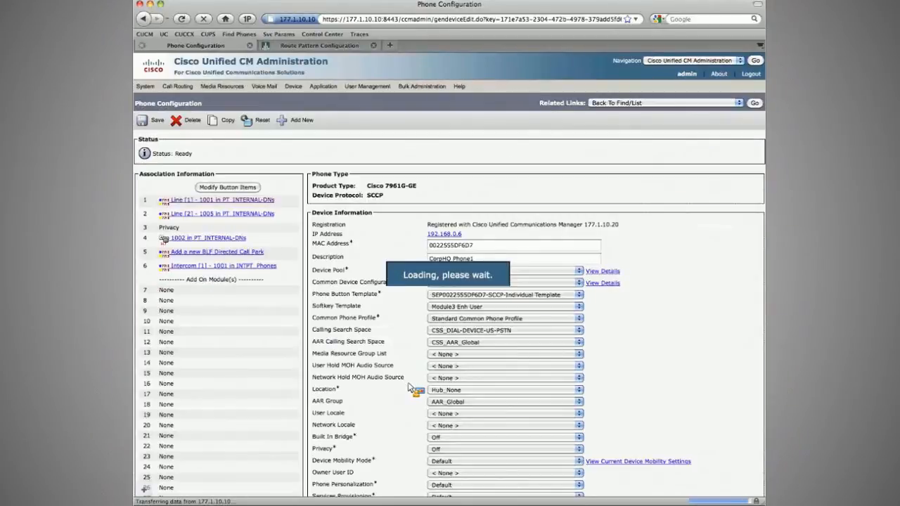
scroll(409, 384, down, 5)
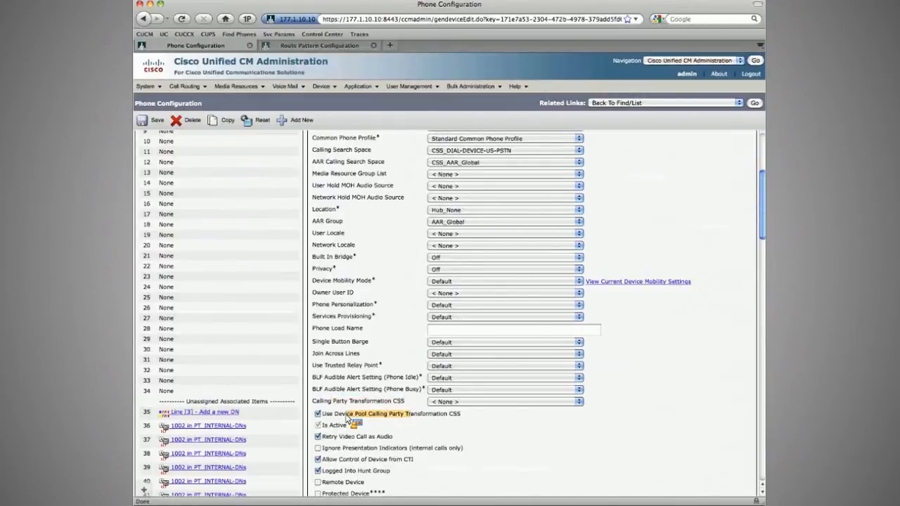
Step: Open the DP_CorpHQ device pool and review its roaming and calling party transformation settings
click(146, 87)
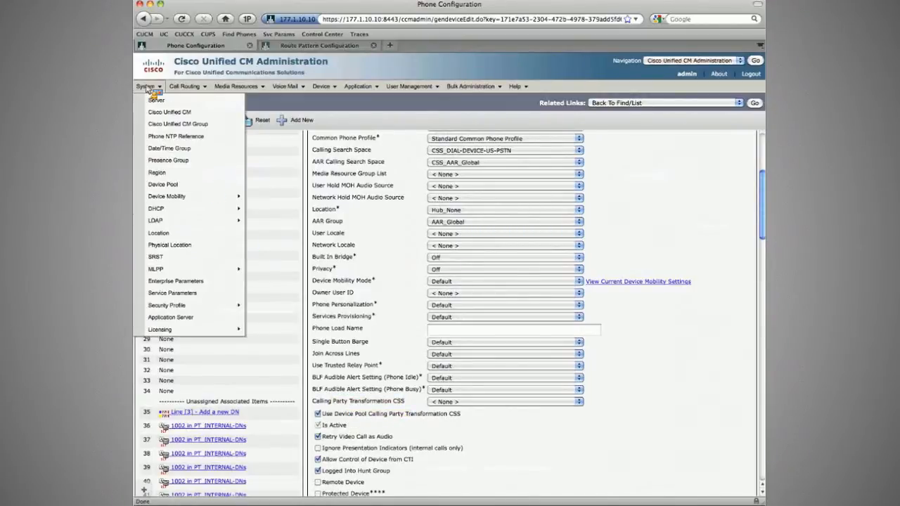
click(198, 188)
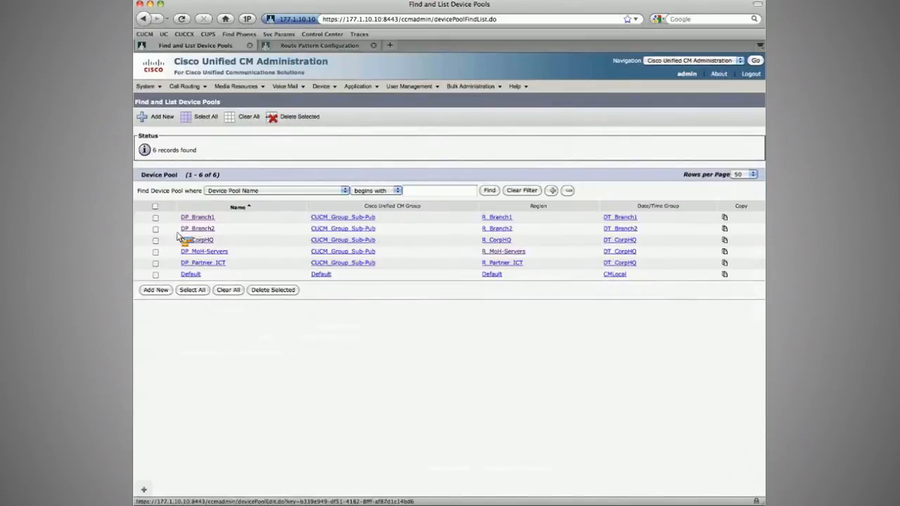
click(181, 241)
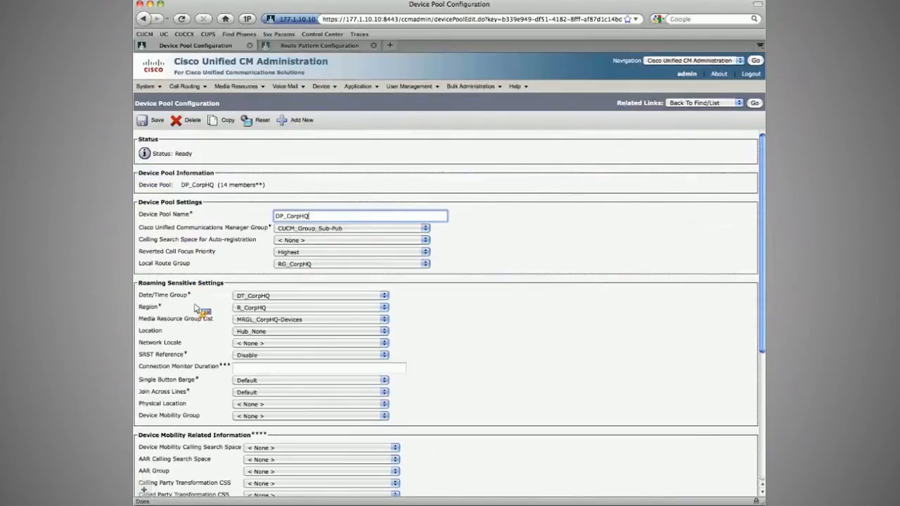
scroll(200, 318, down, 3)
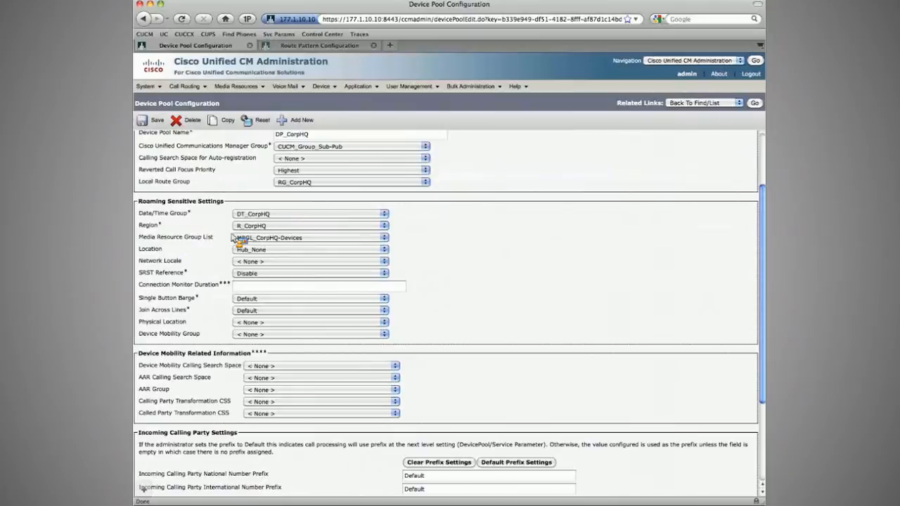
mouse_move(324, 87)
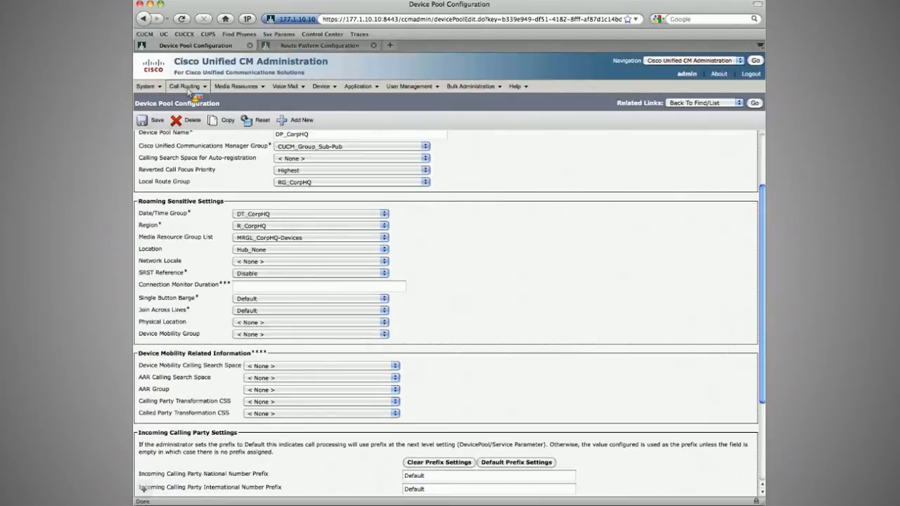
Step: Open the \+.! calling party transformation pattern and examine its prefix digits
mouse_move(188, 92)
click(303, 308)
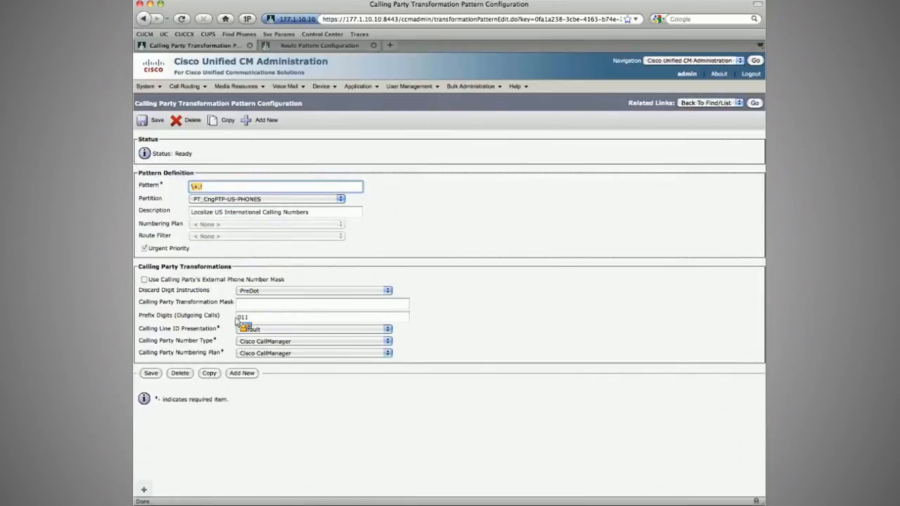
double_click(238, 317)
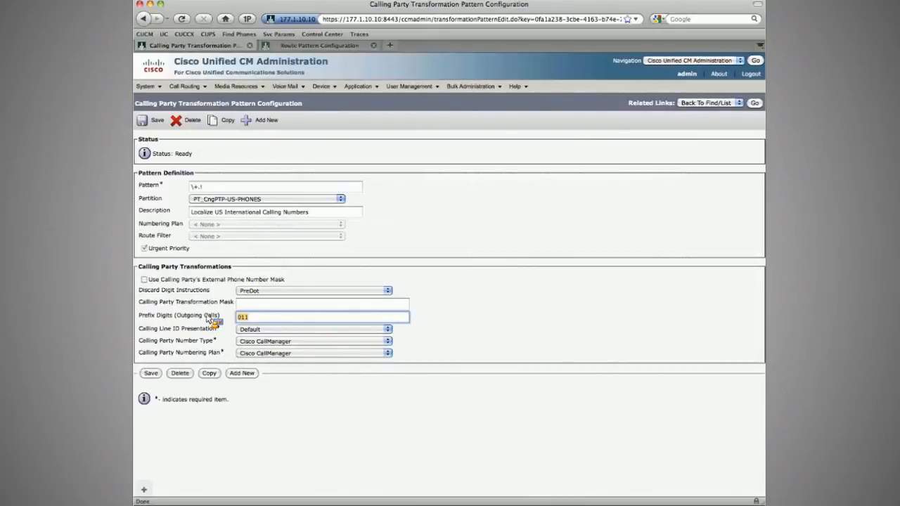
click(208, 319)
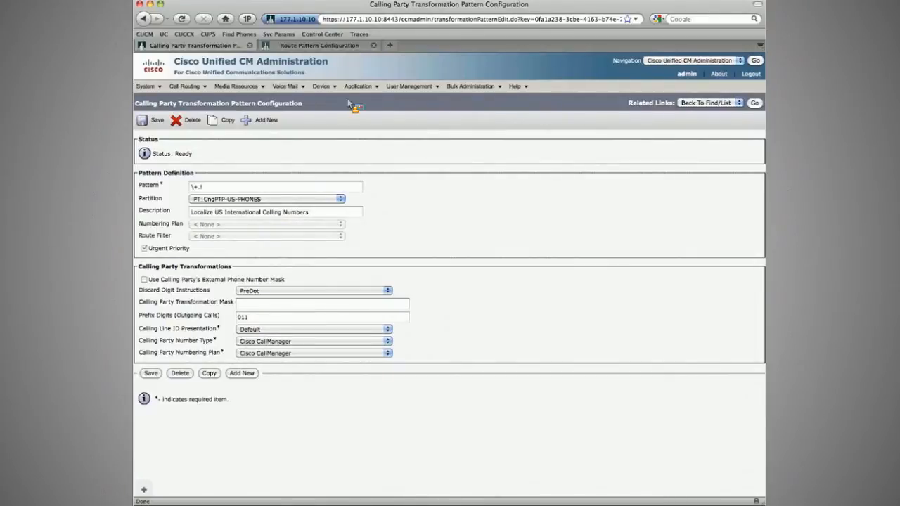
Step: Set all four incoming calling party prefixes on the Partner_ICT_Sub trunk to + and save
mouse_move(325, 95)
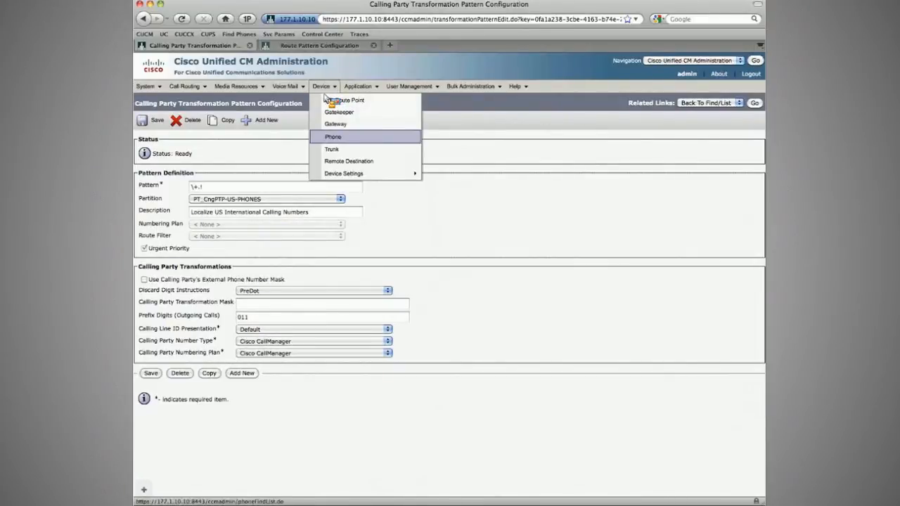
click(331, 148)
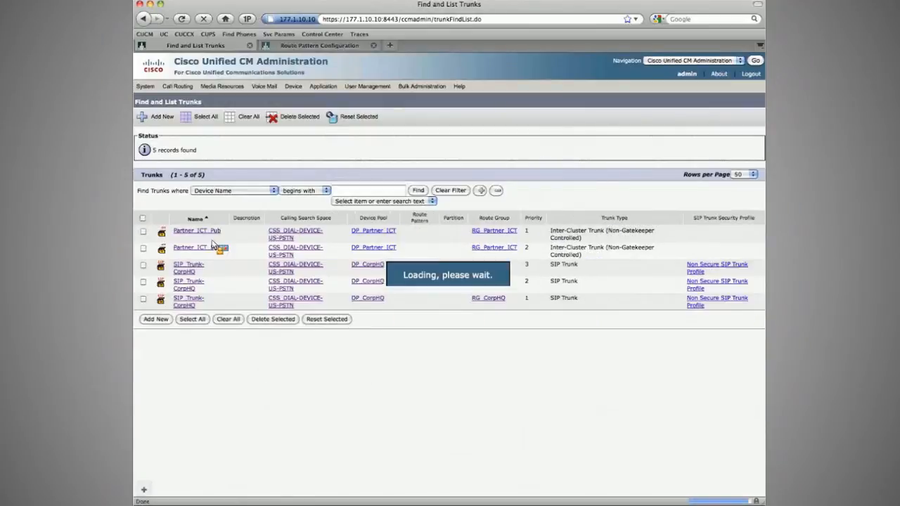
click(211, 247)
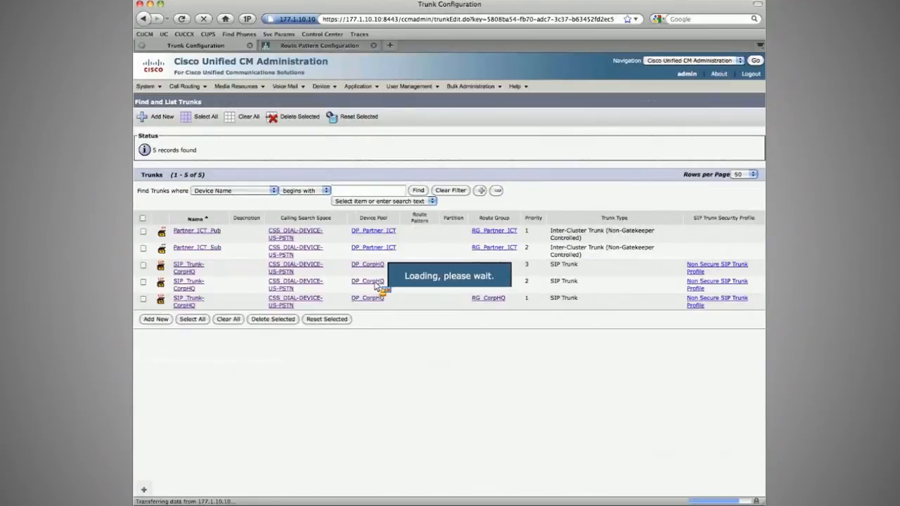
scroll(344, 274, down, 15)
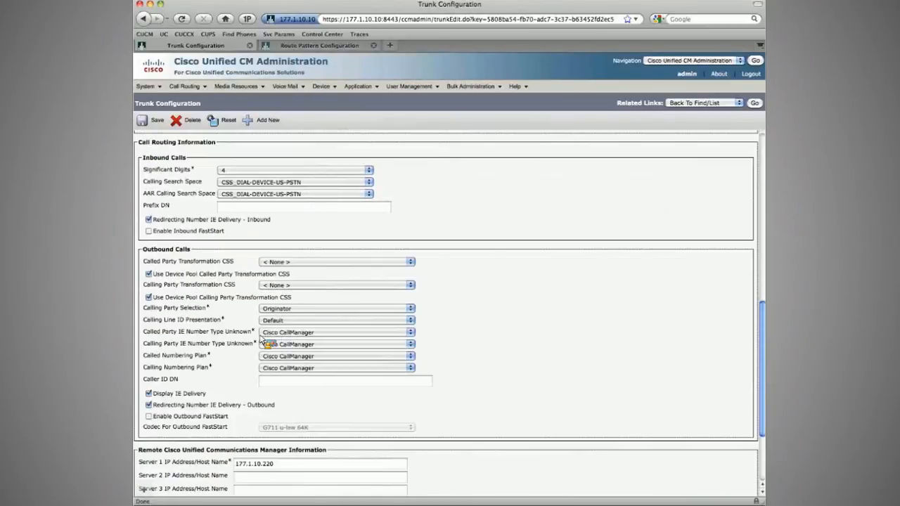
scroll(270, 339, up, 10)
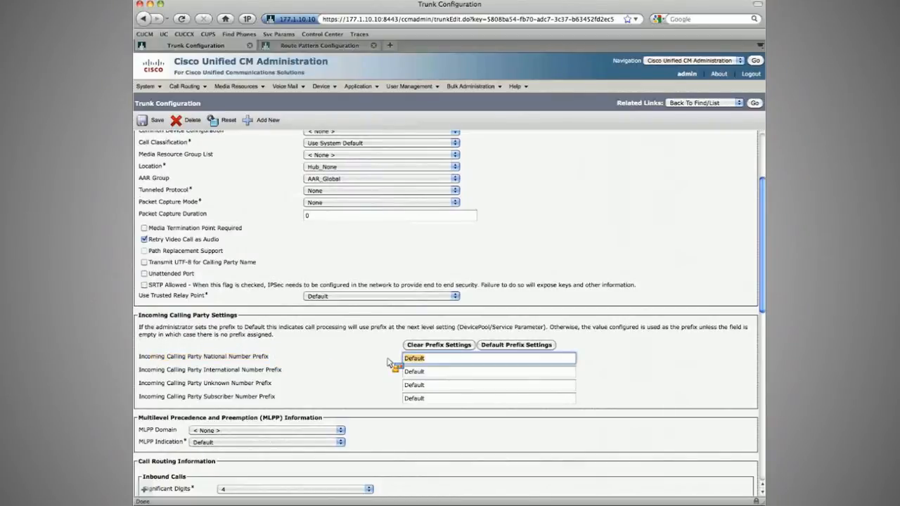
text(+)
key(Tab)
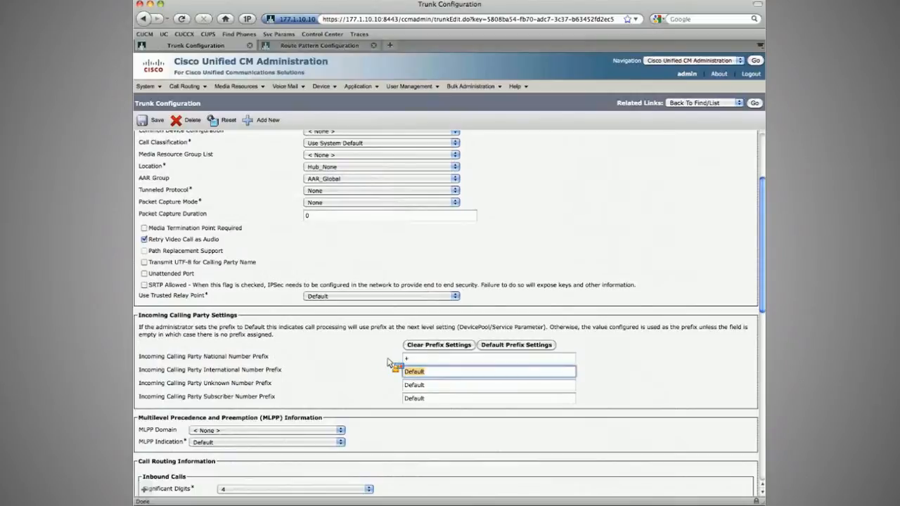
text(+)
key(Tab)
text(+)
key(Tab)
text(+)
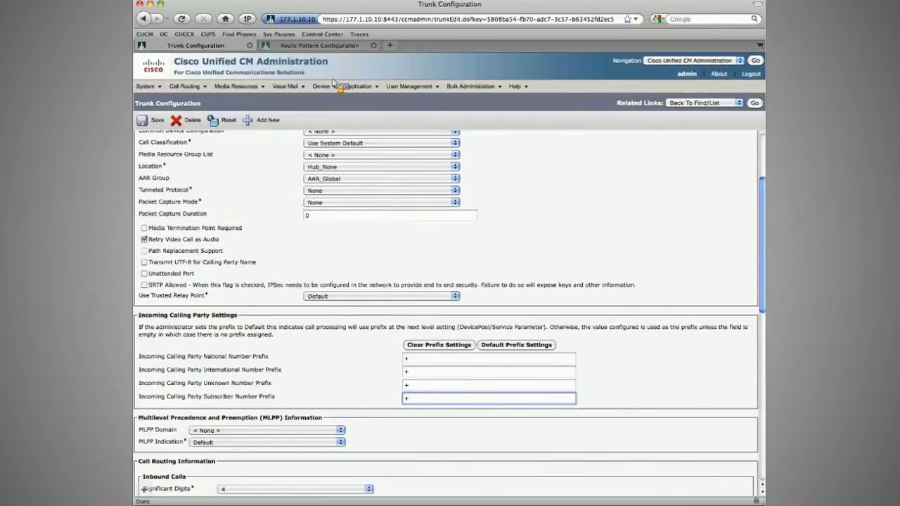
key(ctrl+Tab)
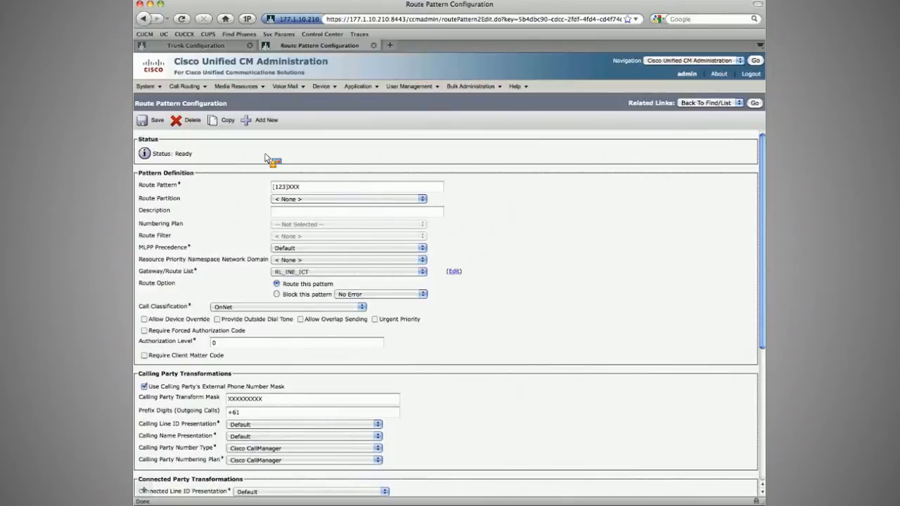
key(ctrl+Tab)
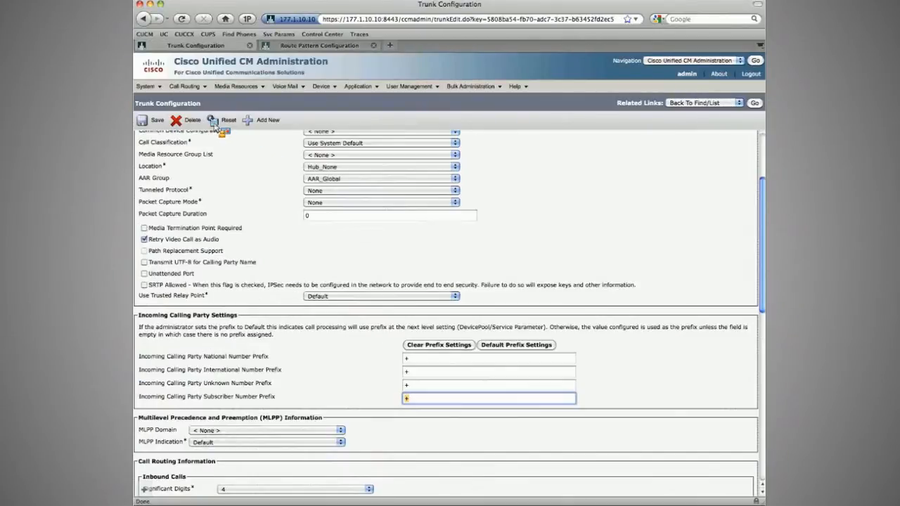
drag(203, 384, 426, 387)
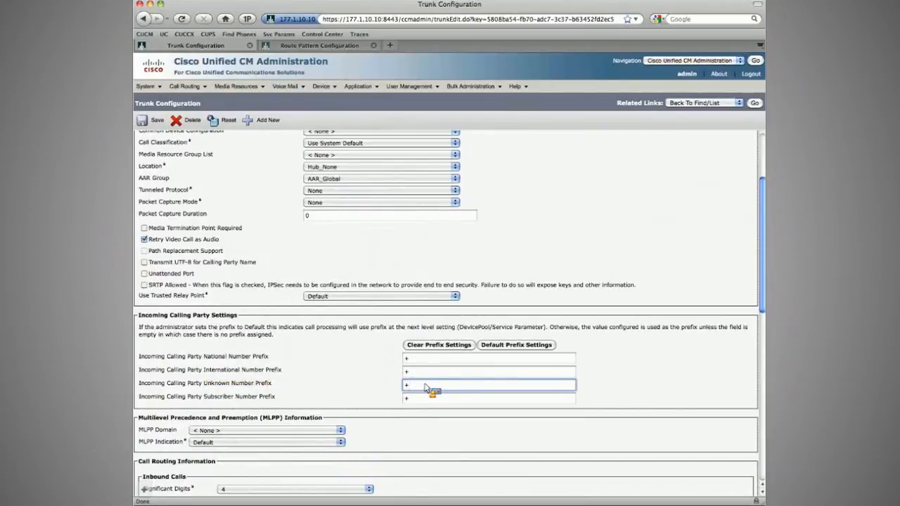
drag(425, 387, 253, 188)
click(157, 121)
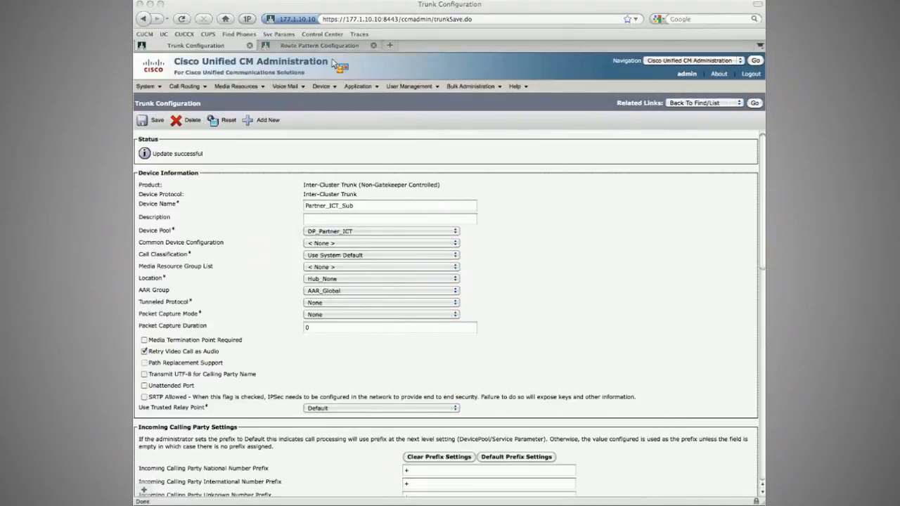
Step: Set all four incoming calling party prefixes on the Partner_ICT_Pub trunk to + and save
click(754, 104)
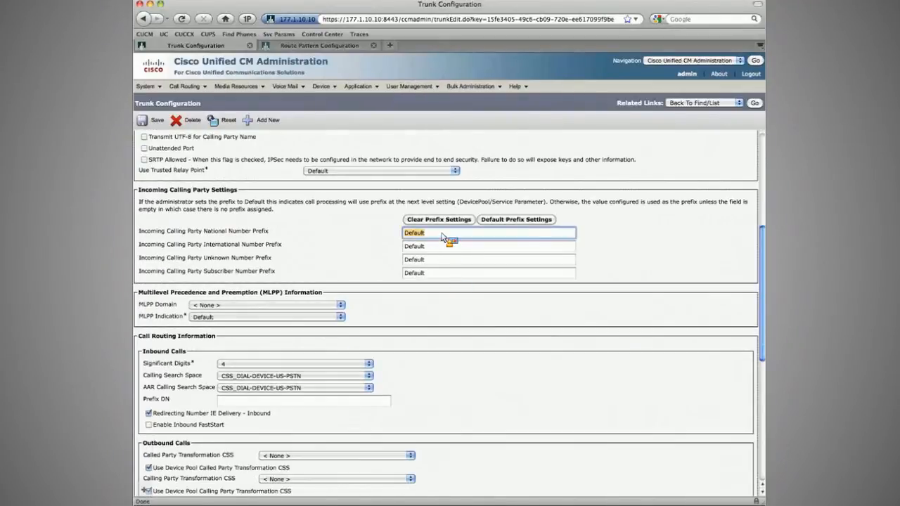
text(+)
key(Tab)
text(+)
key(Tab)
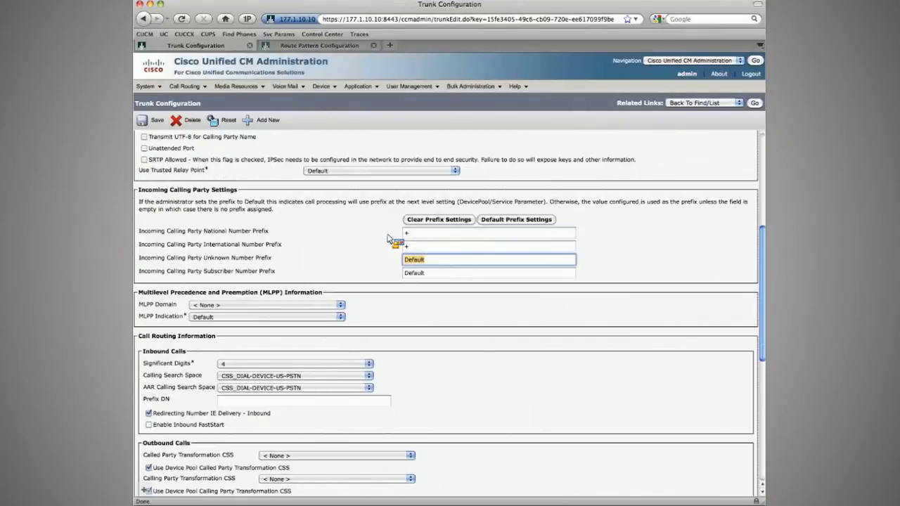
text(+)
key(Tab)
text(+)
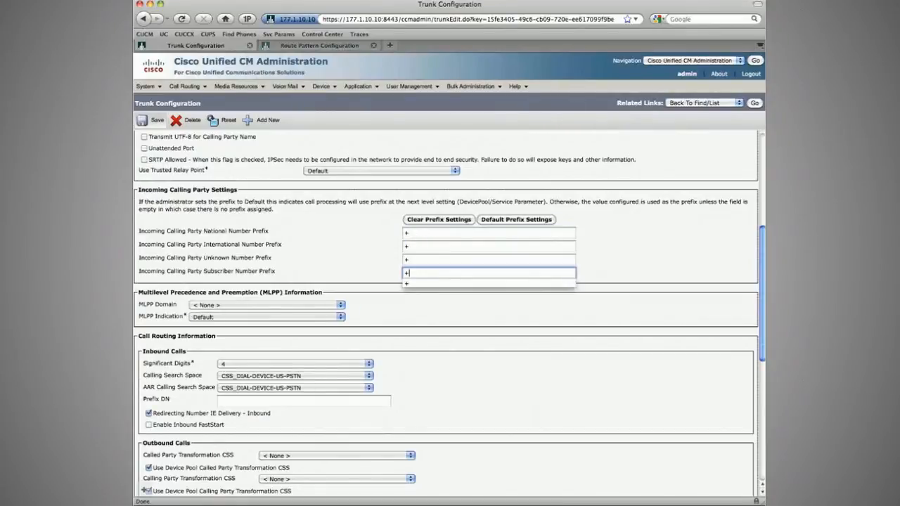
click(143, 121)
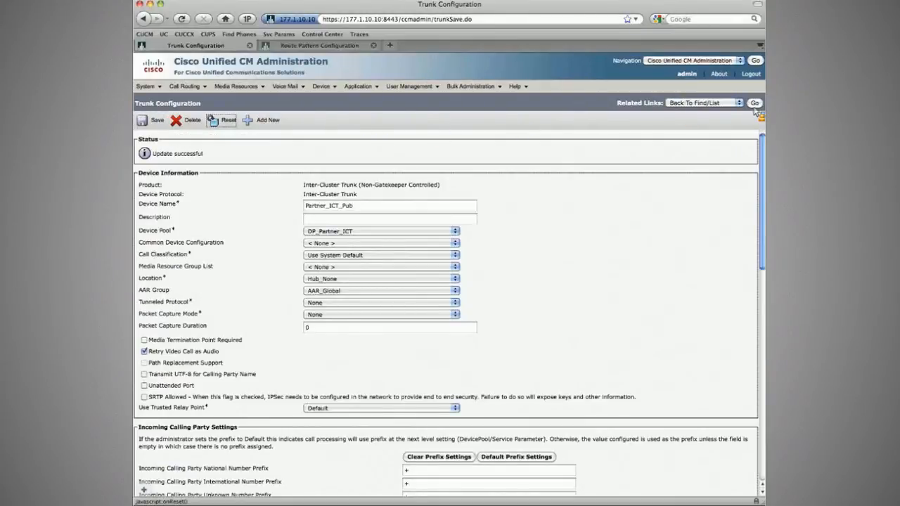
Step: End the call from the 5001 phone to Jack Shepherd
key(super+Tab)
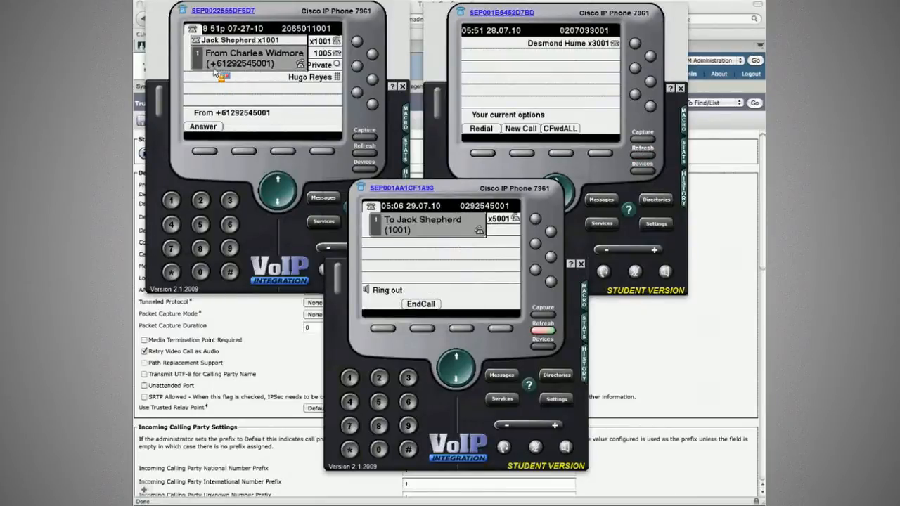
click(424, 329)
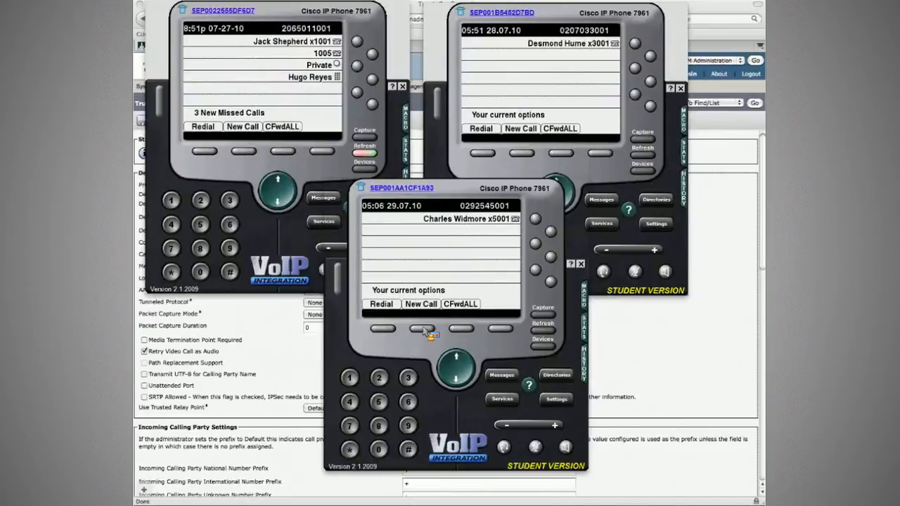
Step: Read the task requirements about globalizing abbreviated DNs and routing globalized numbers over the ICT
key(super+Tab)
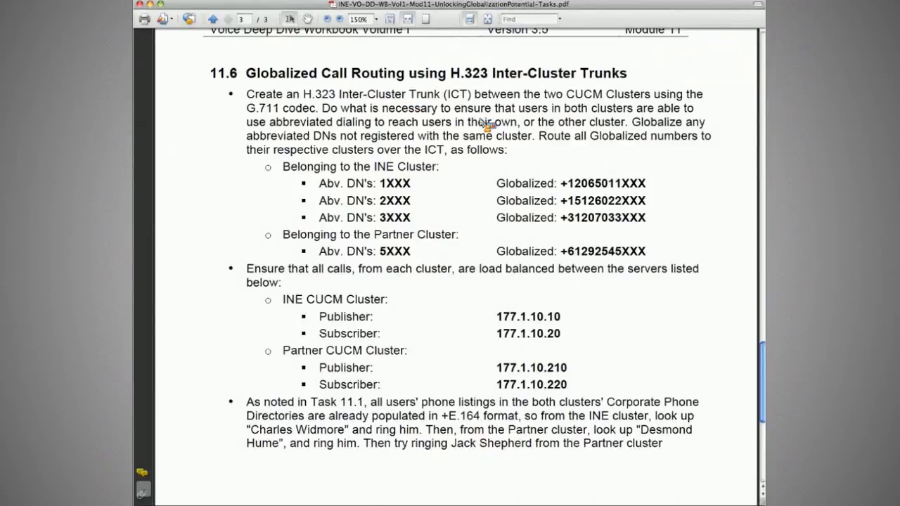
drag(631, 123, 724, 123)
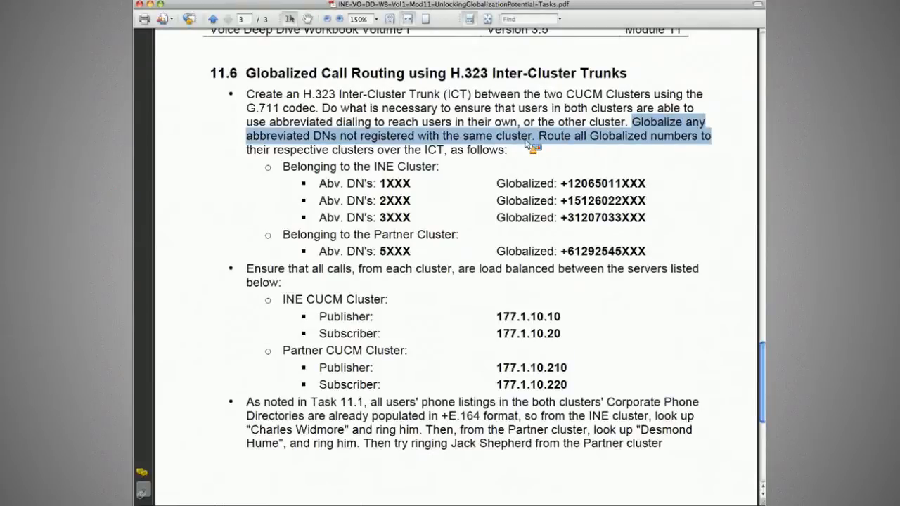
click(562, 142)
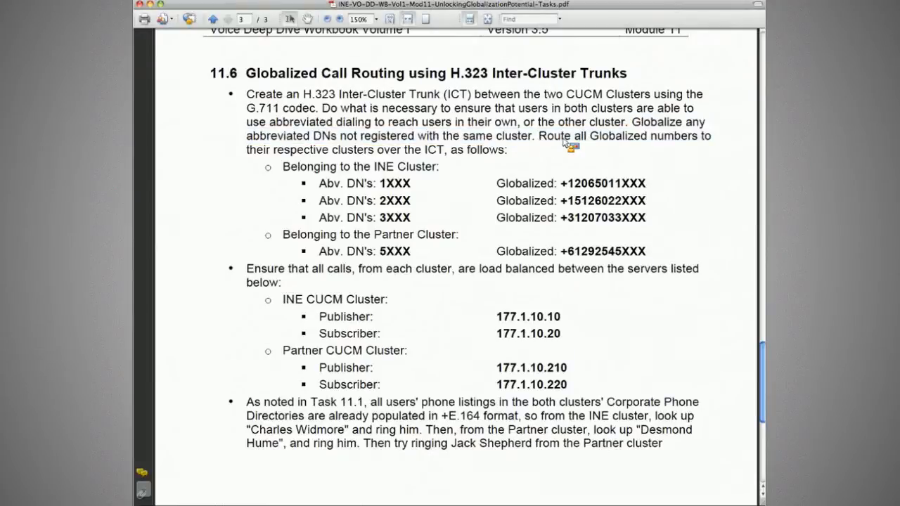
drag(538, 136, 697, 137)
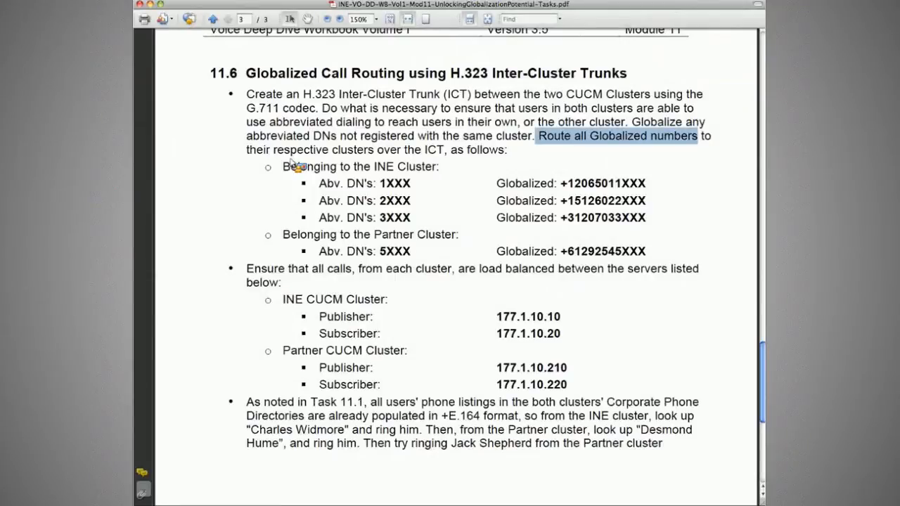
click(458, 152)
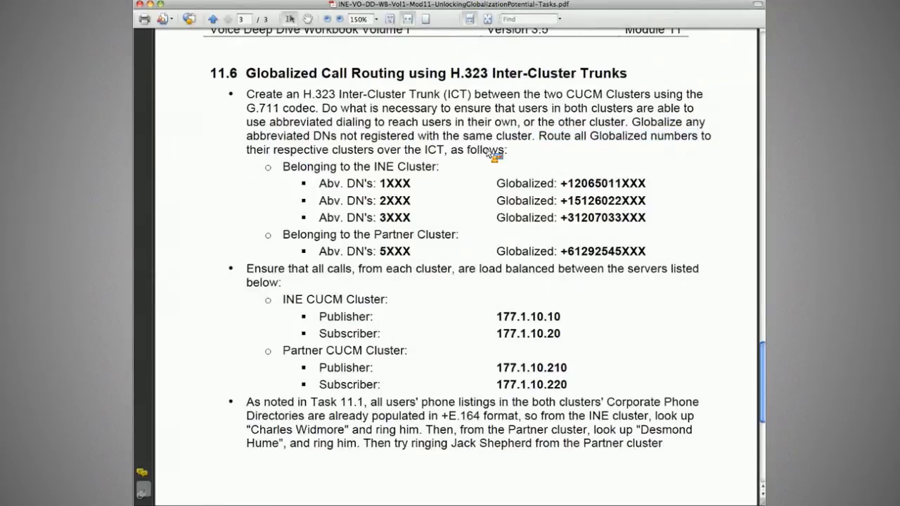
Step: Review the existing [123]XXX route pattern on the Partner cluster and return to the route pattern list
key(super+Tab)
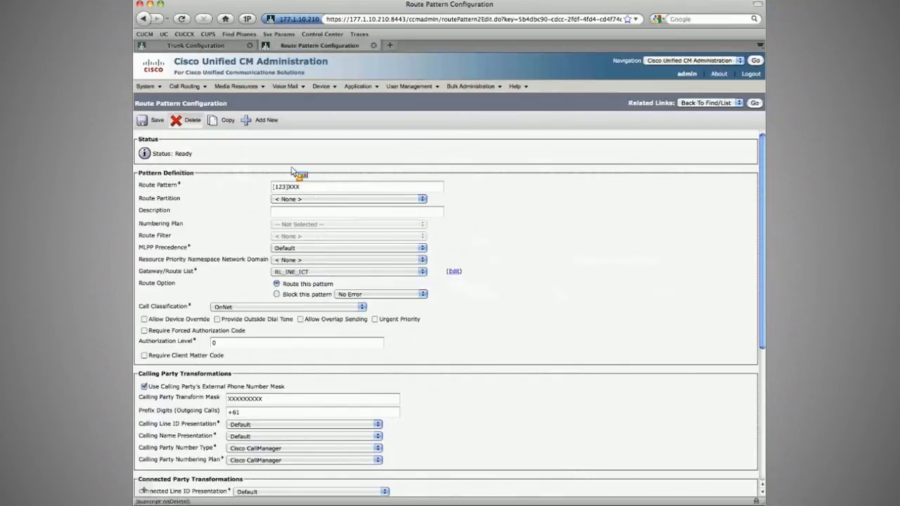
triple_click(310, 191)
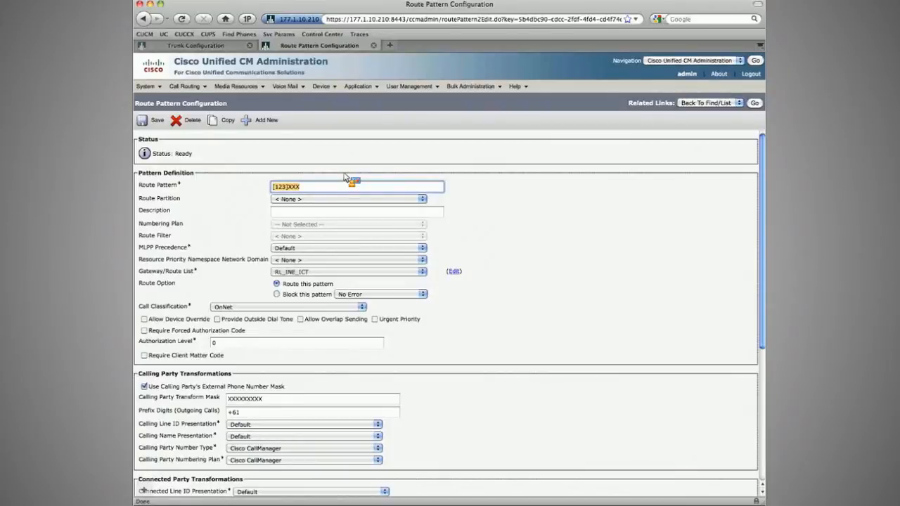
click(754, 103)
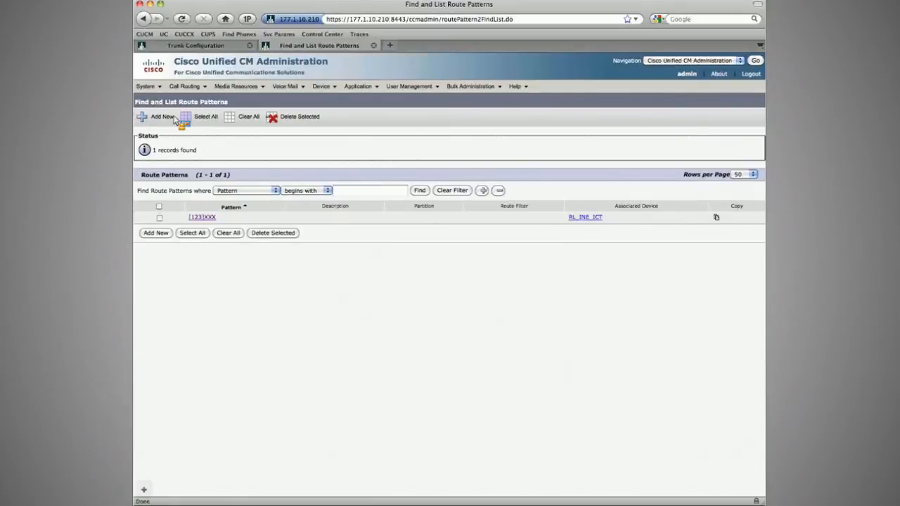
Step: Add a route pattern \+! with Urgent Priority, routed to the RL_INE_ICT route list, and save it
click(195, 45)
mouse_move(196, 137)
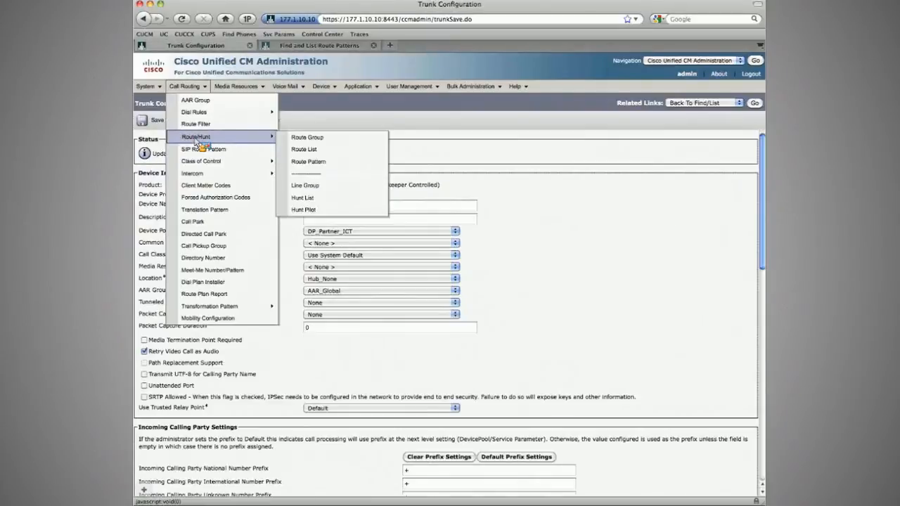
click(308, 162)
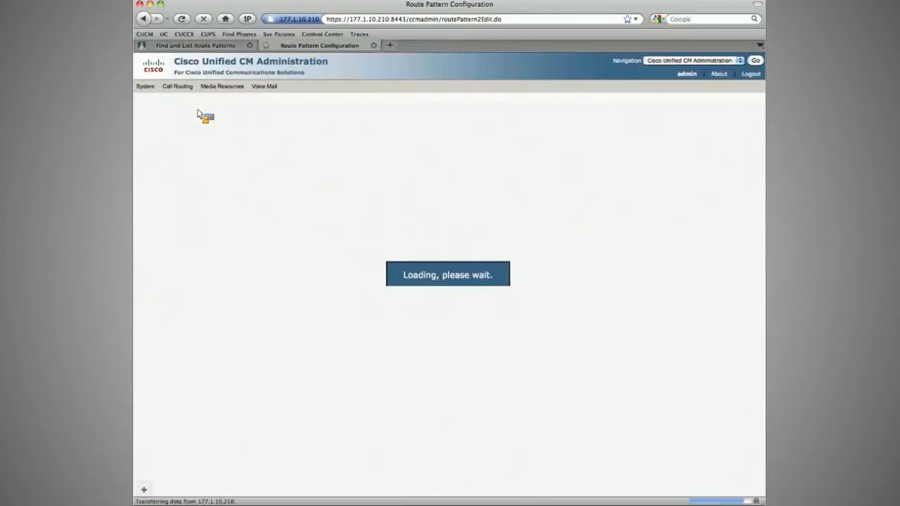
click(296, 187)
text(\+)
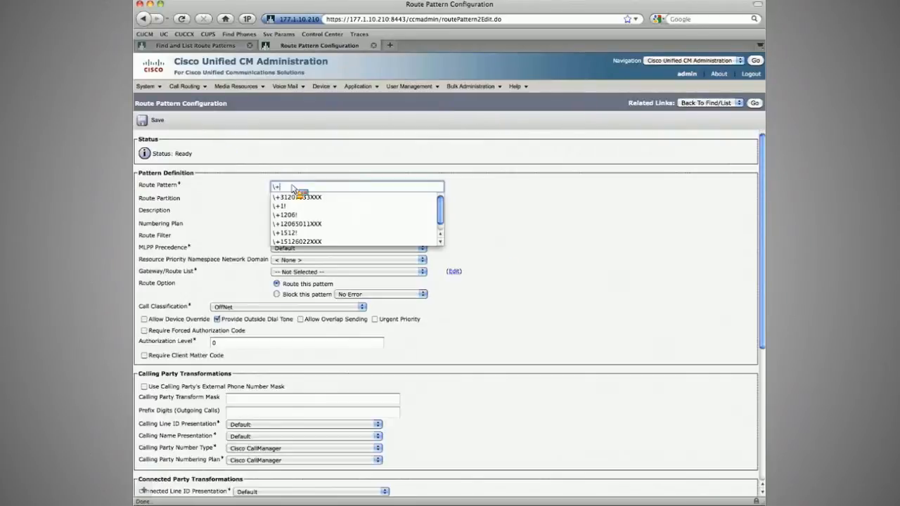
text(!)
key(Tab)
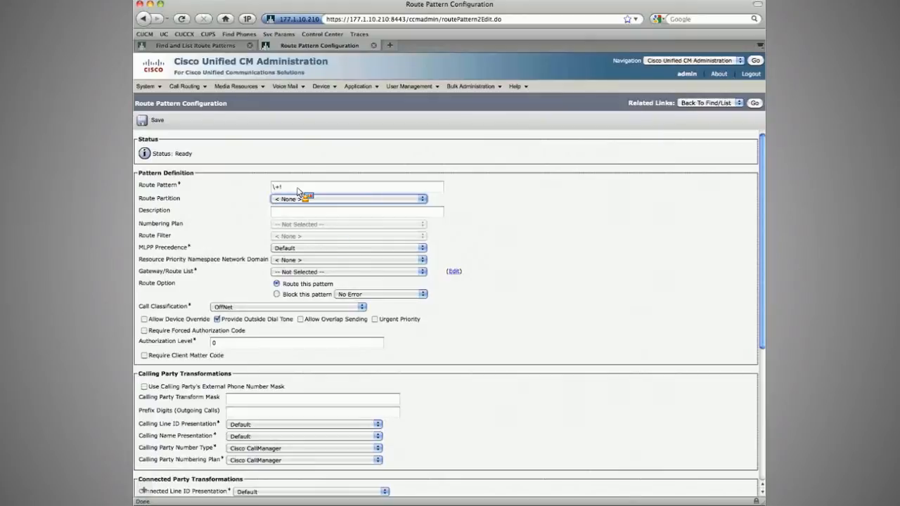
click(374, 320)
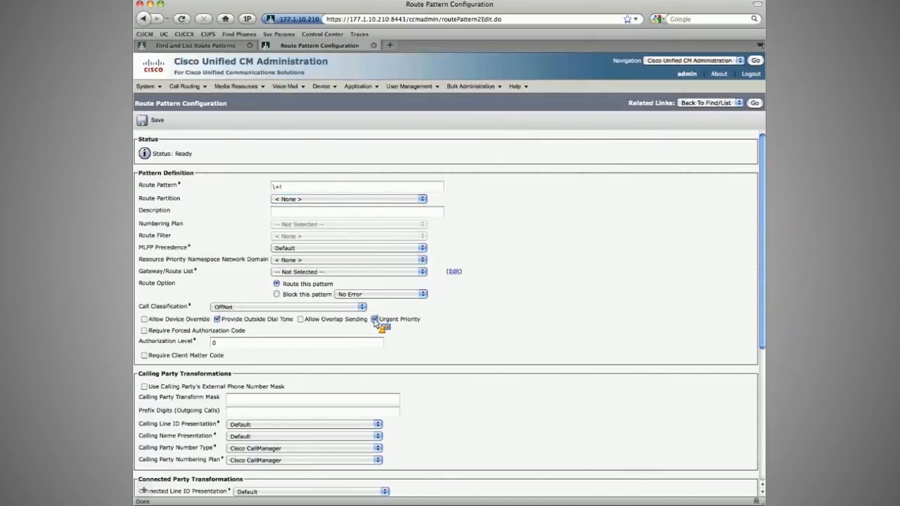
click(308, 270)
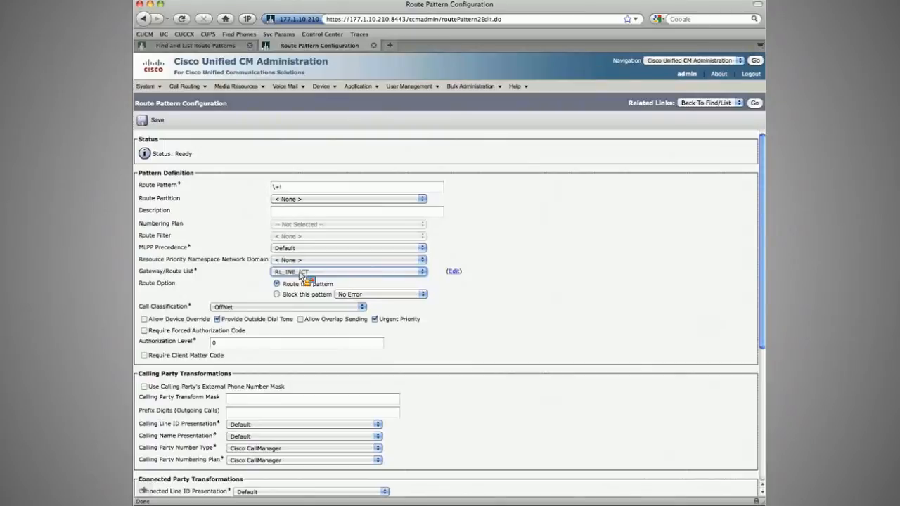
click(225, 245)
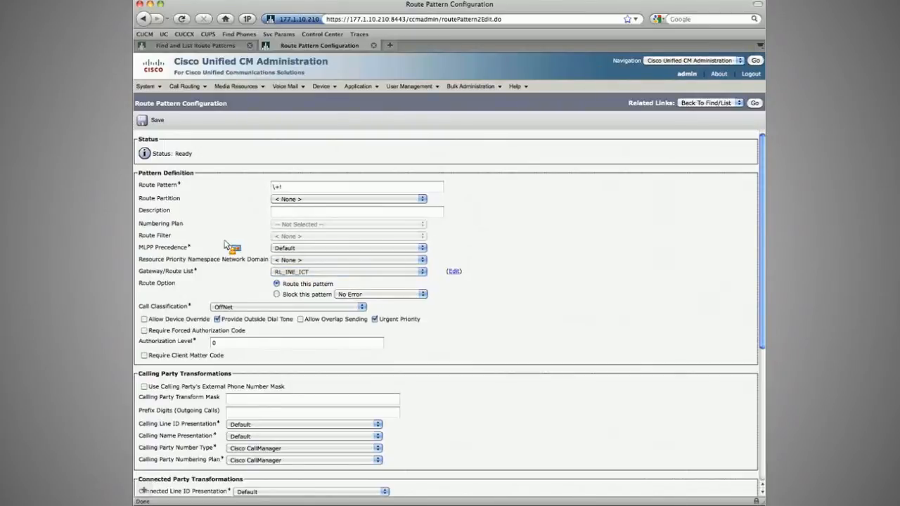
click(156, 121)
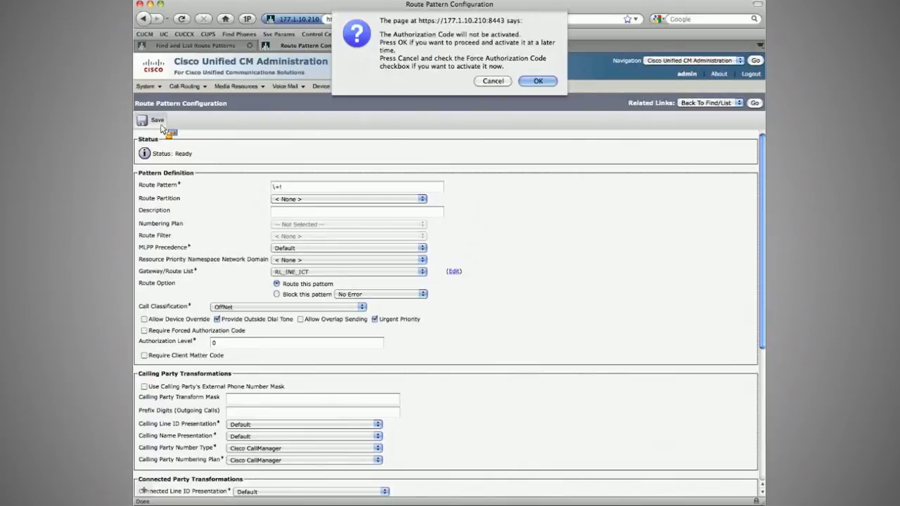
key(Return)
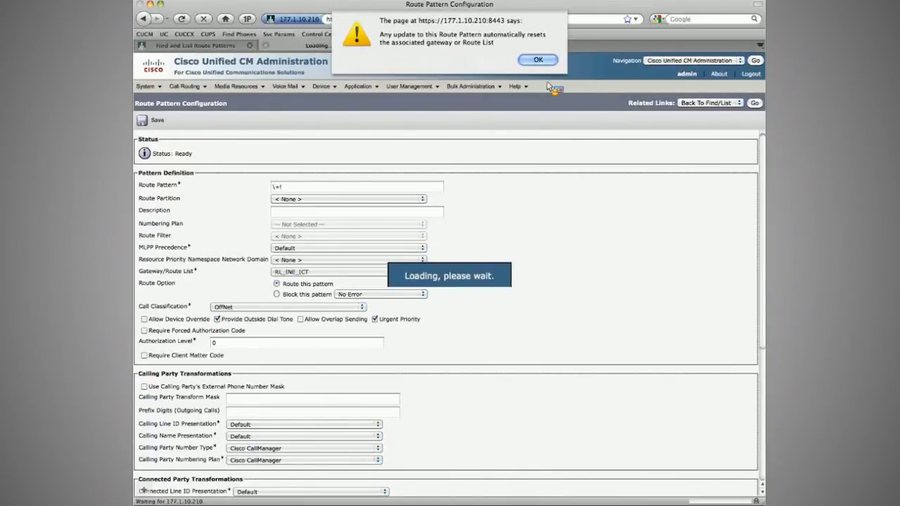
key(Return)
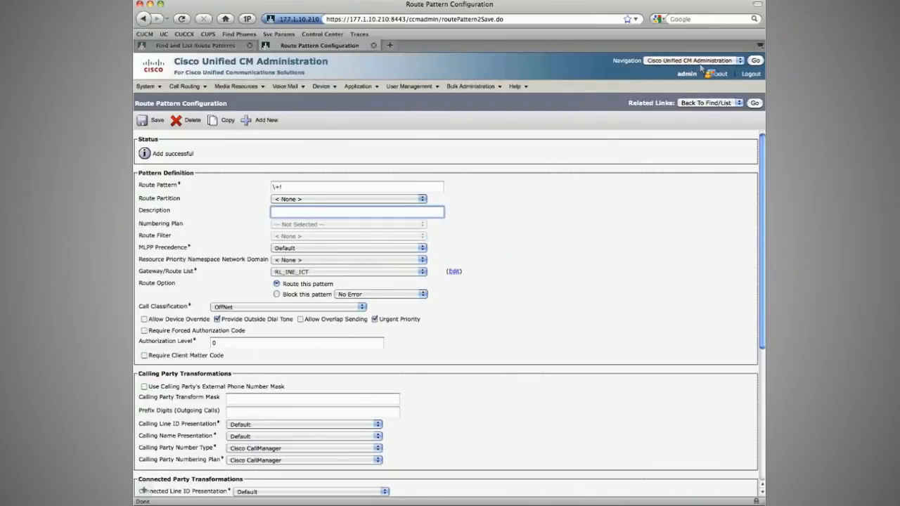
Step: Delete the [123]XXX route pattern from the route pattern list
click(754, 103)
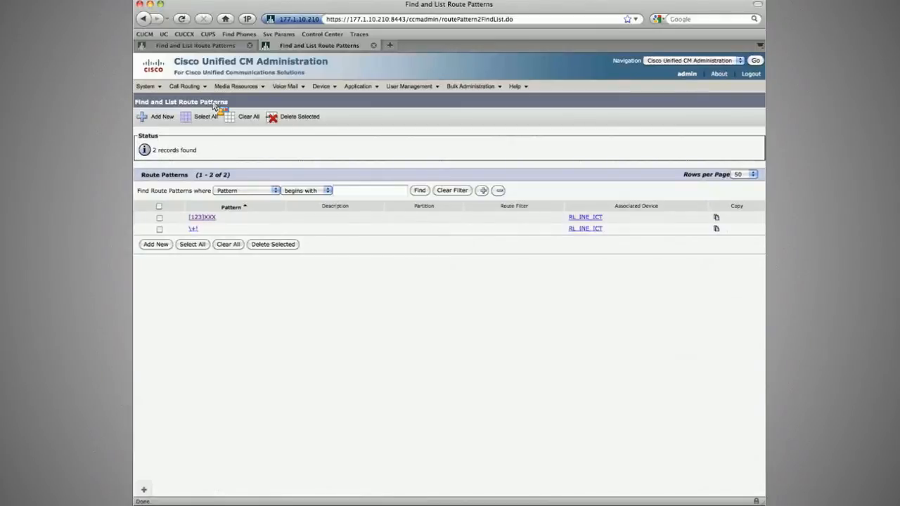
click(160, 218)
click(273, 245)
key(Return)
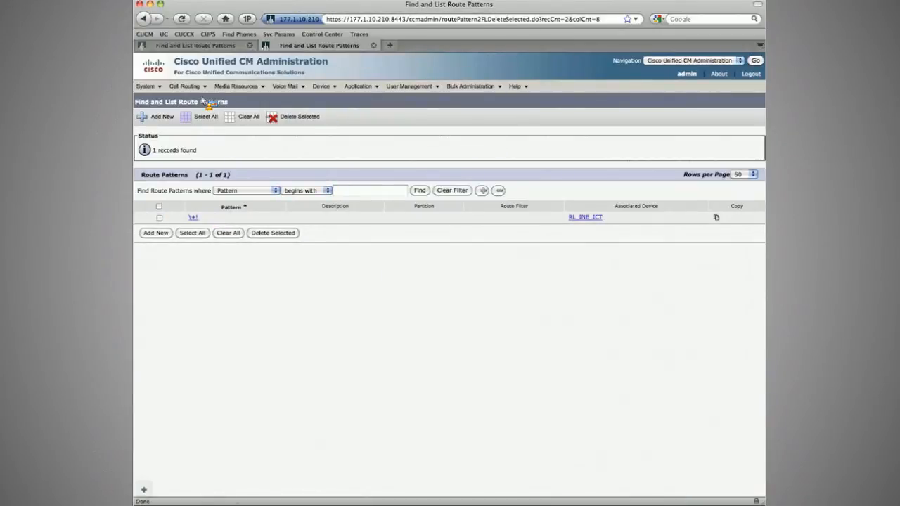
Step: Create a new translation pattern 1XXX with Provide Outside Dial Tone and Urgent Priority unchecked
click(184, 86)
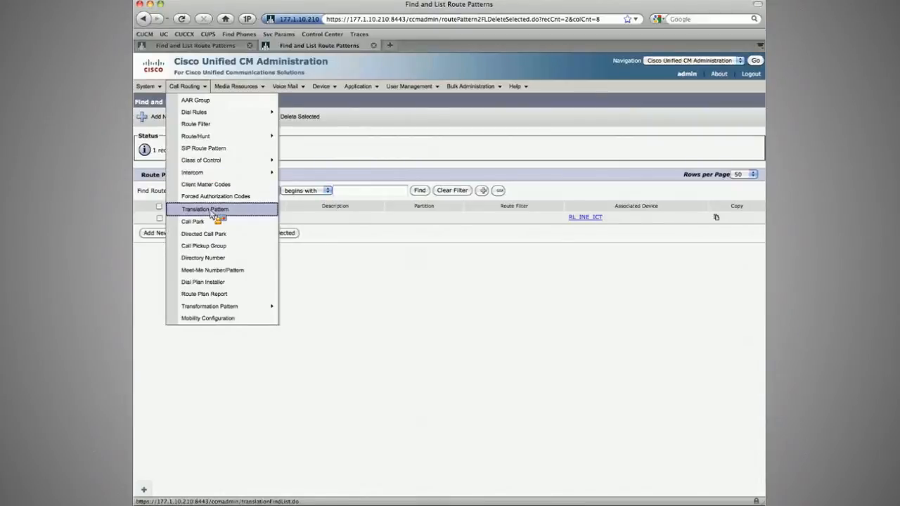
click(210, 212)
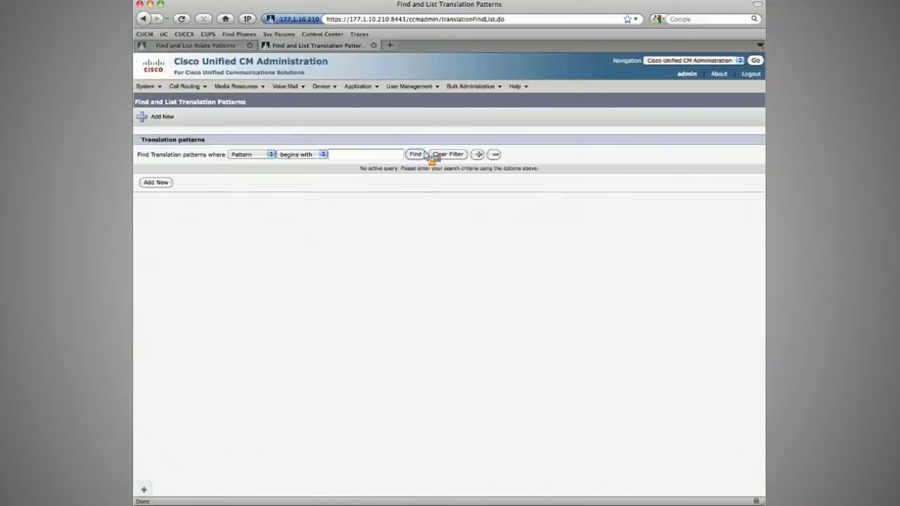
click(416, 154)
click(163, 116)
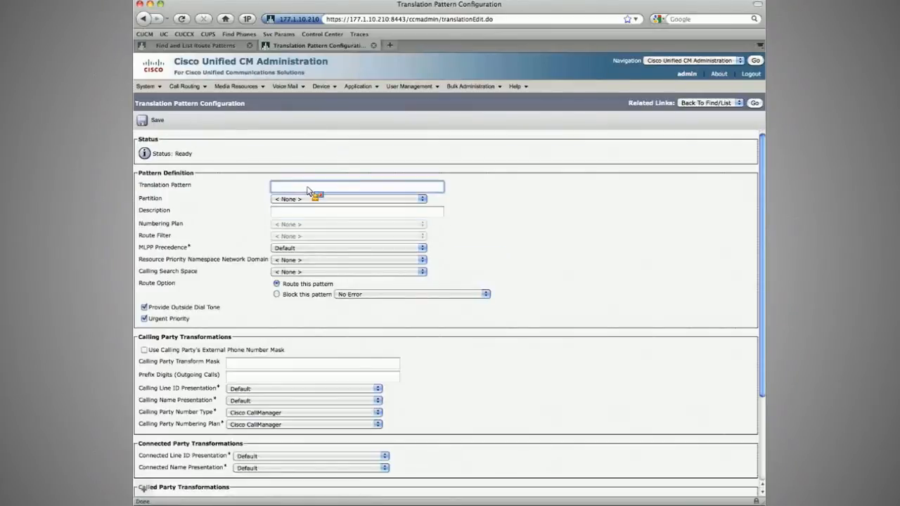
text(1XXX)
key(Tab)
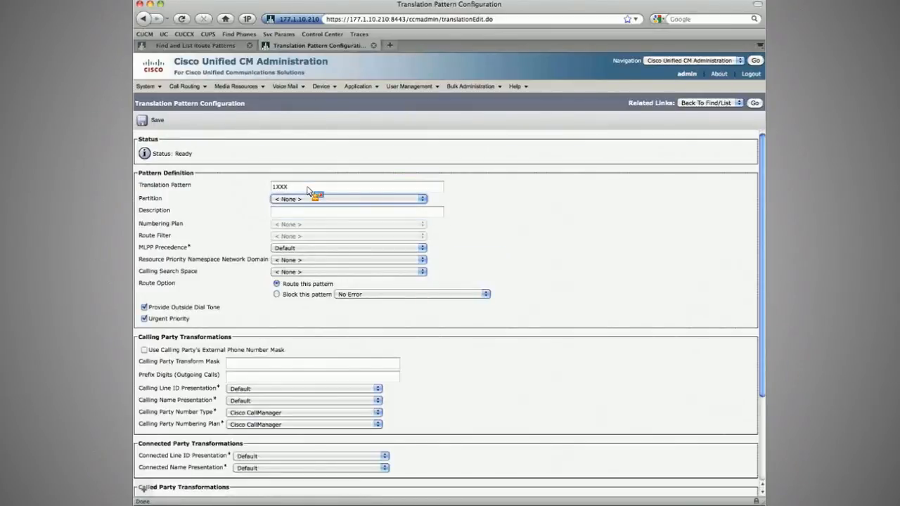
key(Tab)
key(Tab)
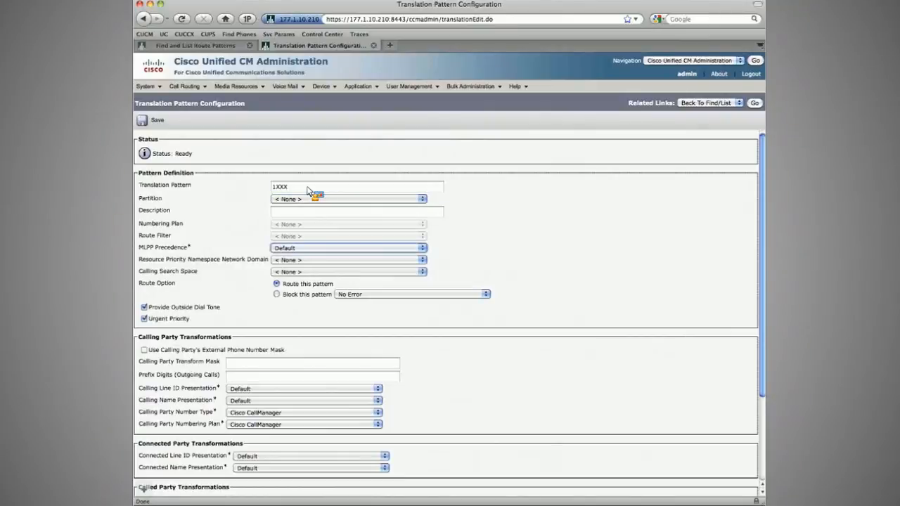
key(Tab)
key(Tab)
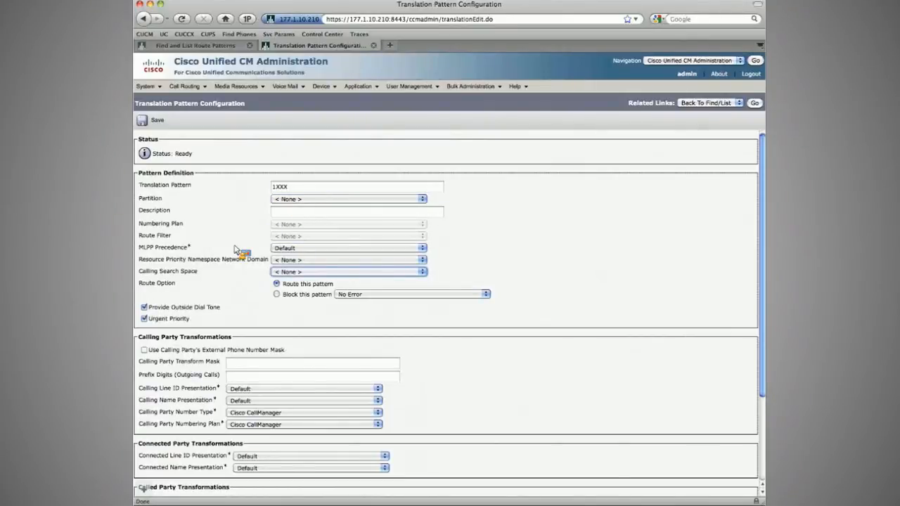
click(145, 307)
click(145, 319)
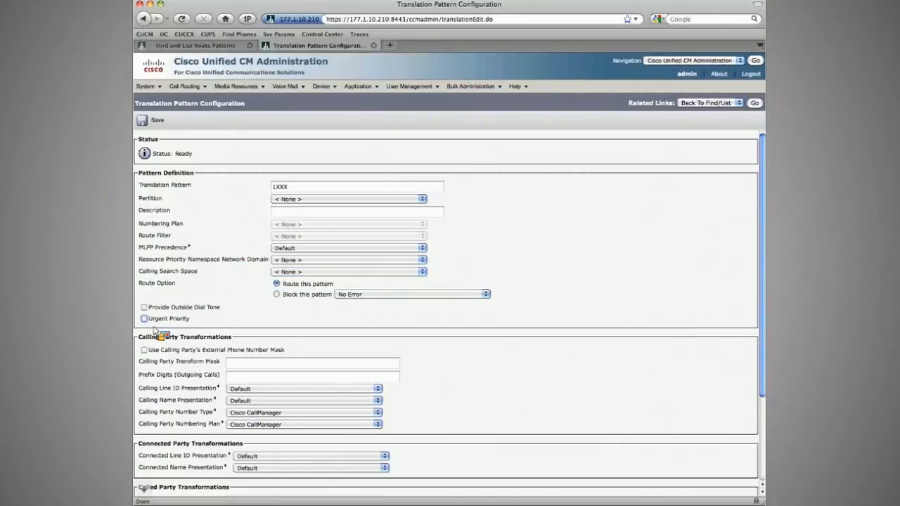
Step: Enable the calling party's external phone number mask, set the calling transform mask to XXXXXXXXXX and the prefix to +61
scroll(158, 332, down, 2)
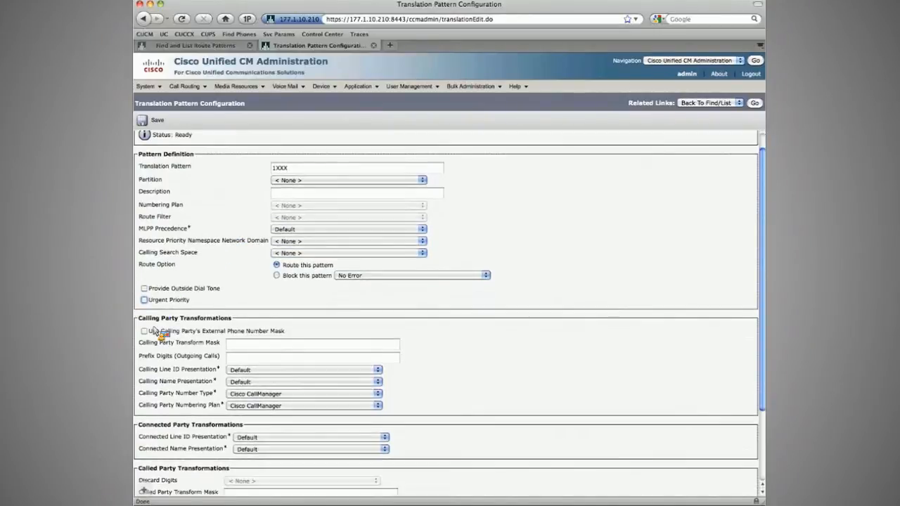
click(144, 323)
key(Tab)
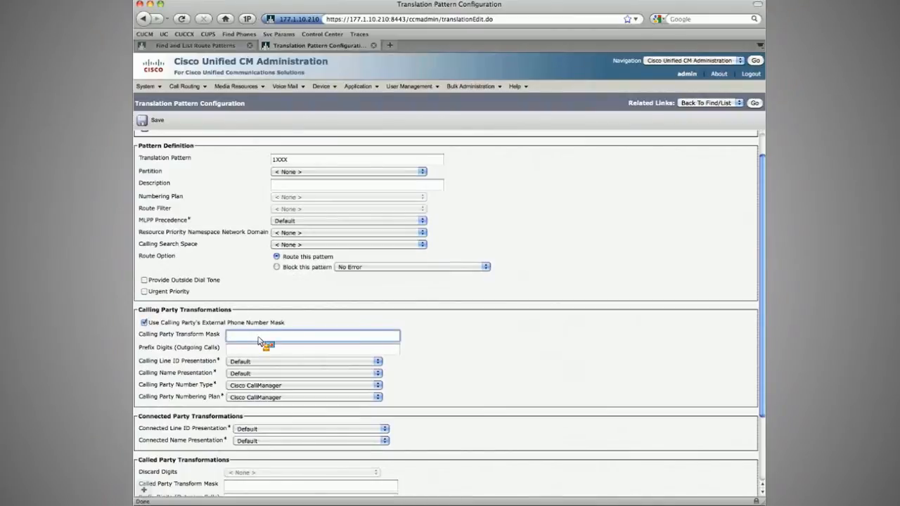
text(XXXXXX)
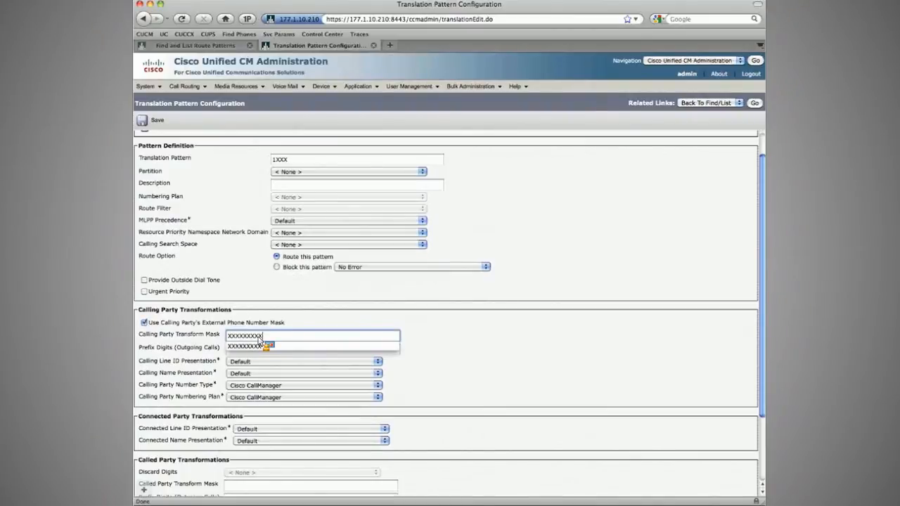
text(XXXX)
key(Tab)
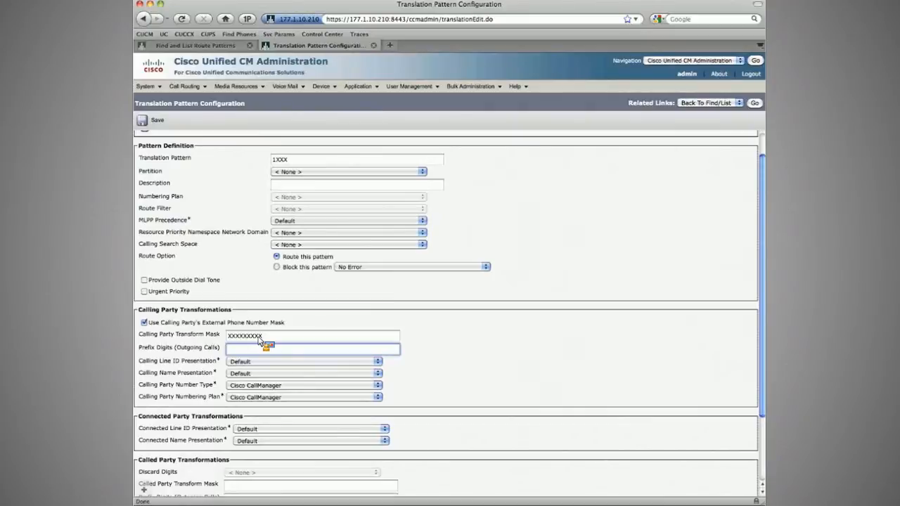
text(+61)
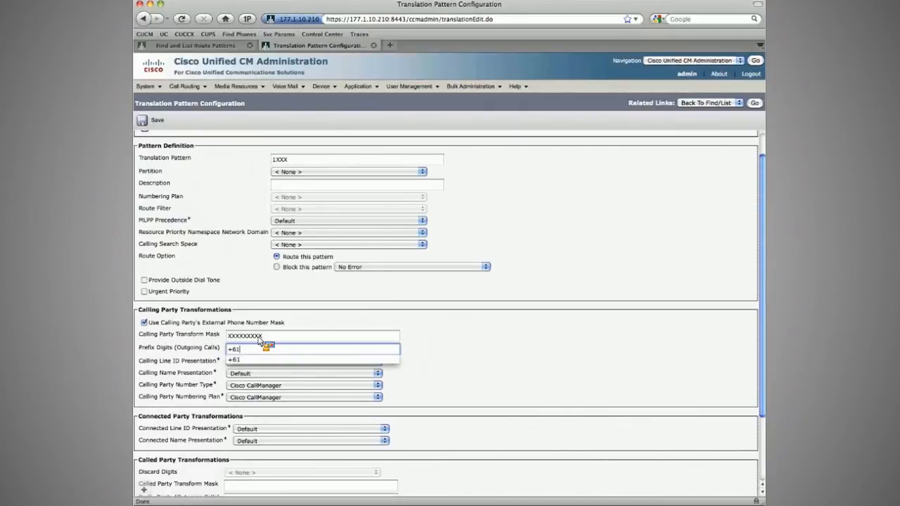
key(Left)
key(Left)
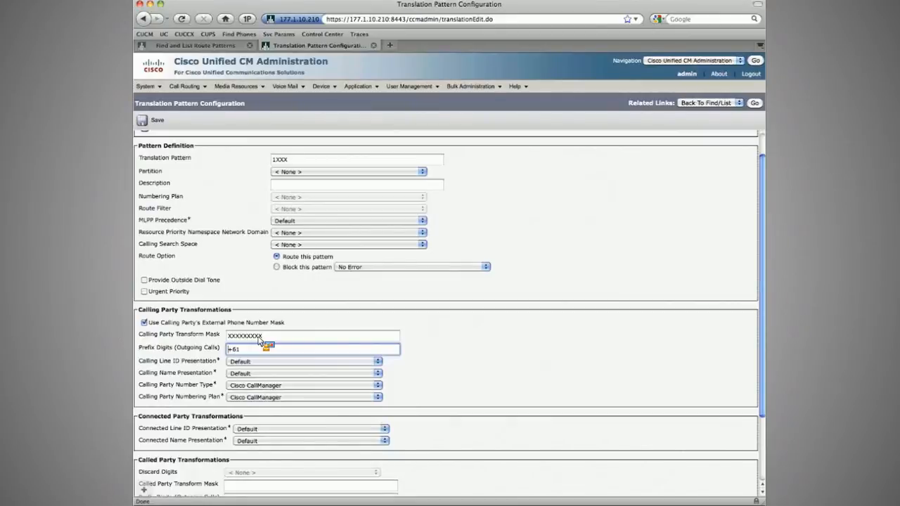
Step: Set the called party transform mask of the 1XXX translation pattern to +12065011XXX
scroll(259, 341, down, 1)
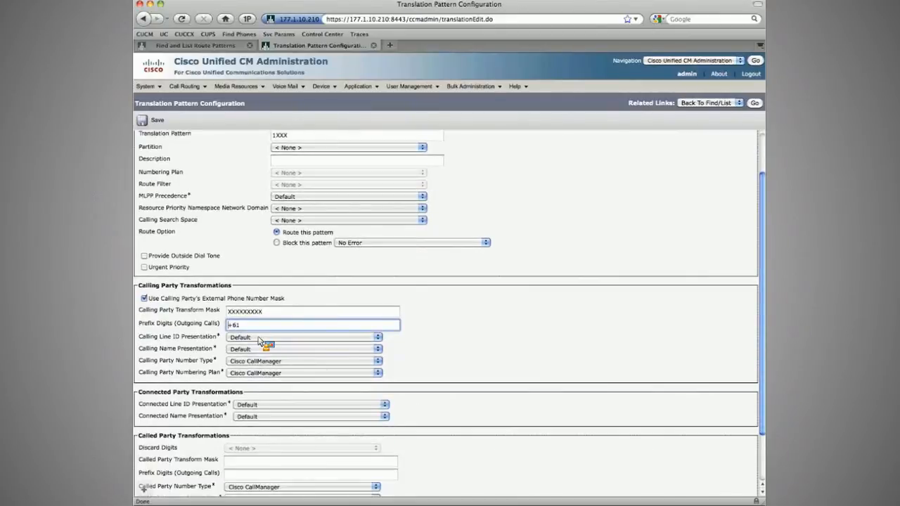
scroll(259, 341, down, 1)
click(249, 443)
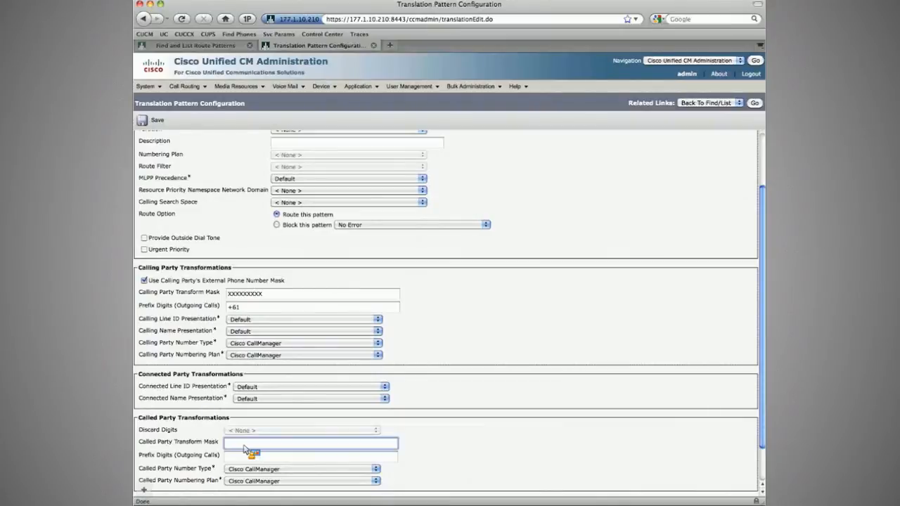
text(+1)
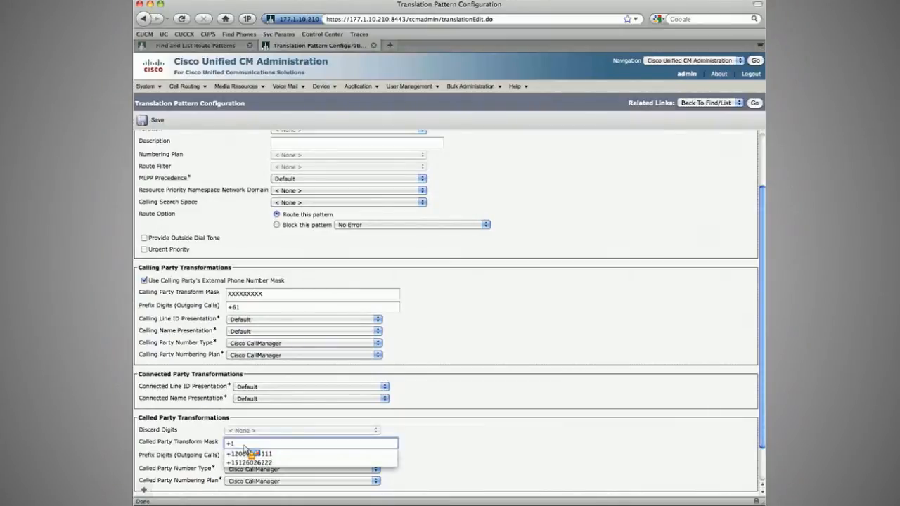
text(206)
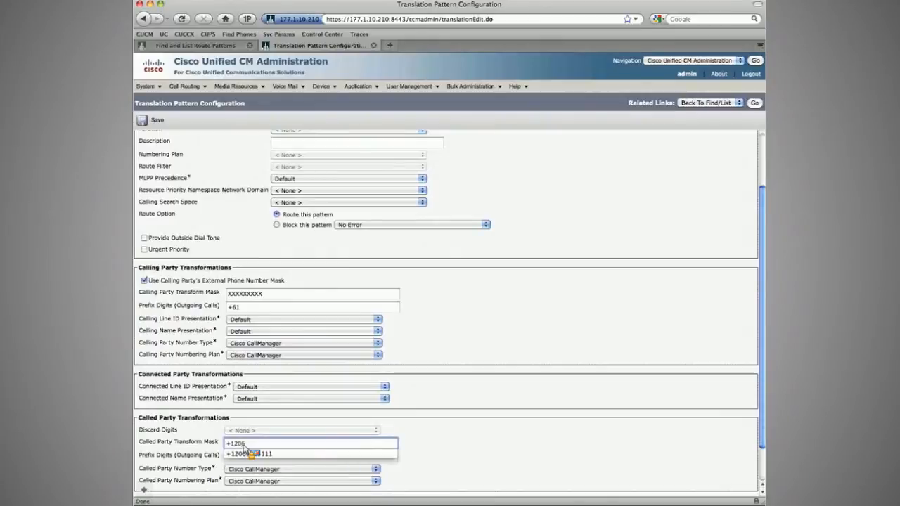
text(5011)
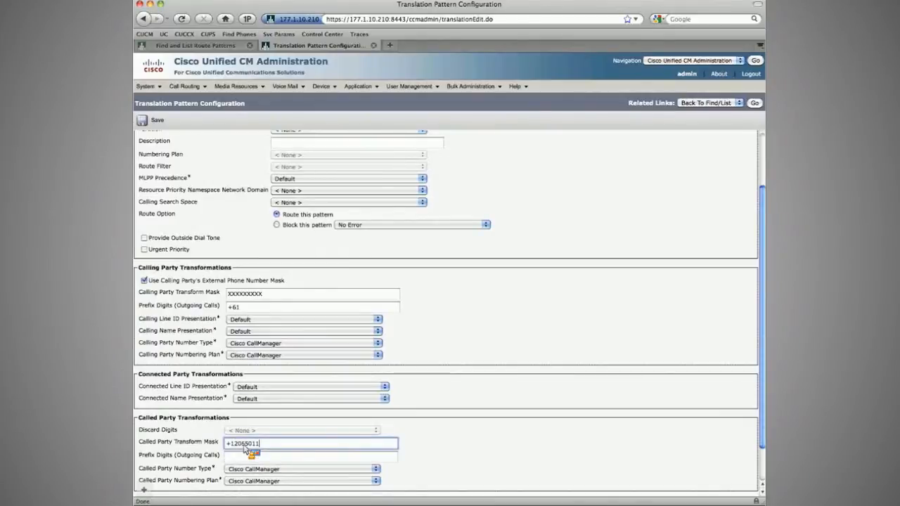
text(XXX)
key(Tab)
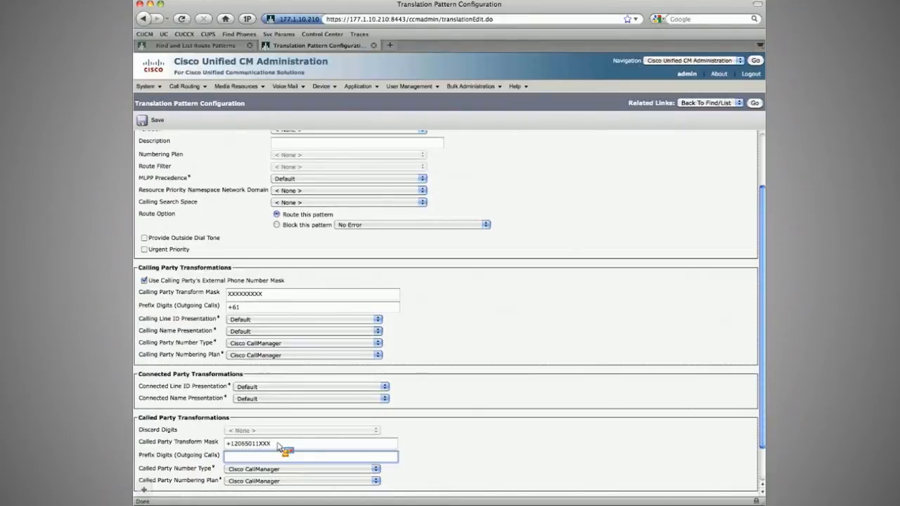
click(277, 445)
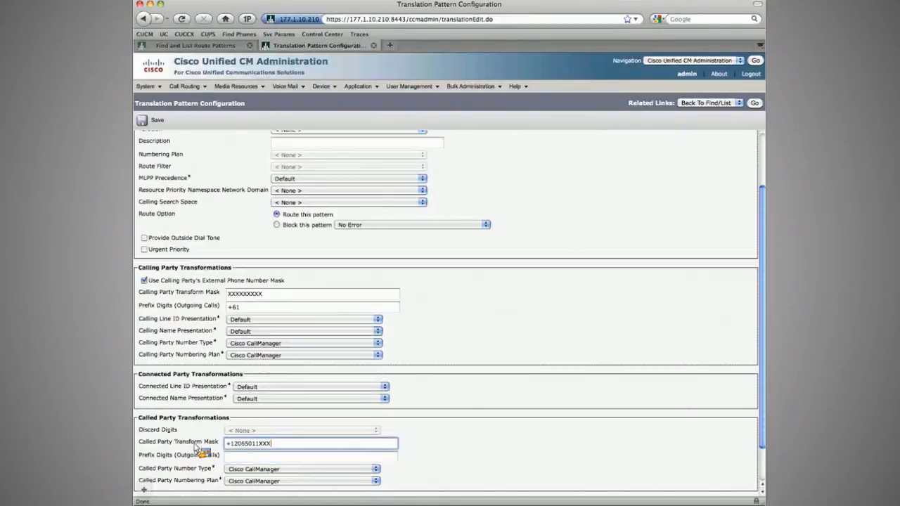
Step: Clear the called party transform mask of the 1XXX translation pattern, set its called prefix digits to +1206501, and save
key(BackSpace)
key(BackSpace)
key(BackSpace)
key(BackSpace)
key(super+a)
key(super+x)
key(Tab)
key(super+v)
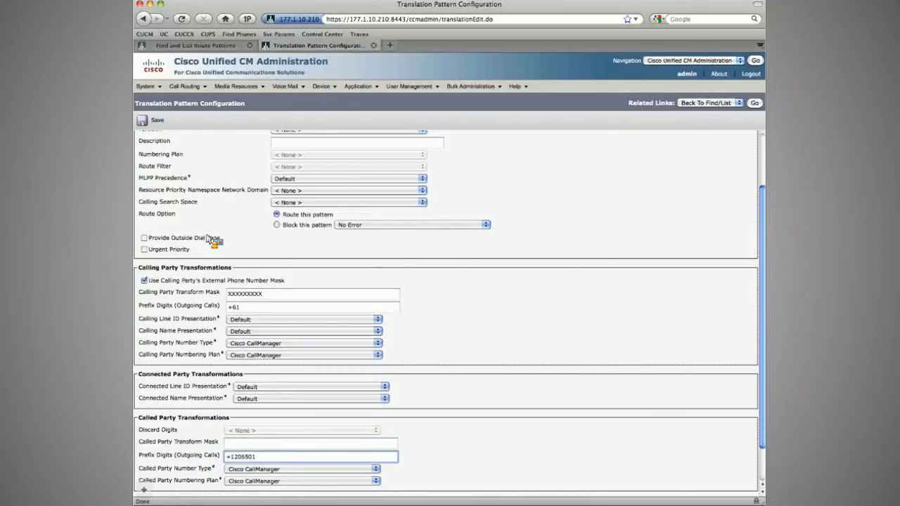
click(156, 120)
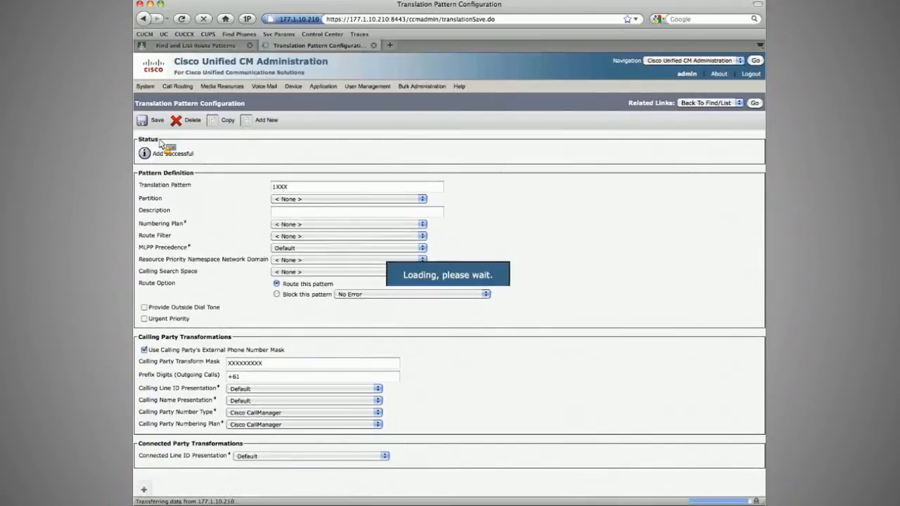
Step: Copy the translation pattern as 2XXX with called party prefix digits +1512602 and save it
click(223, 121)
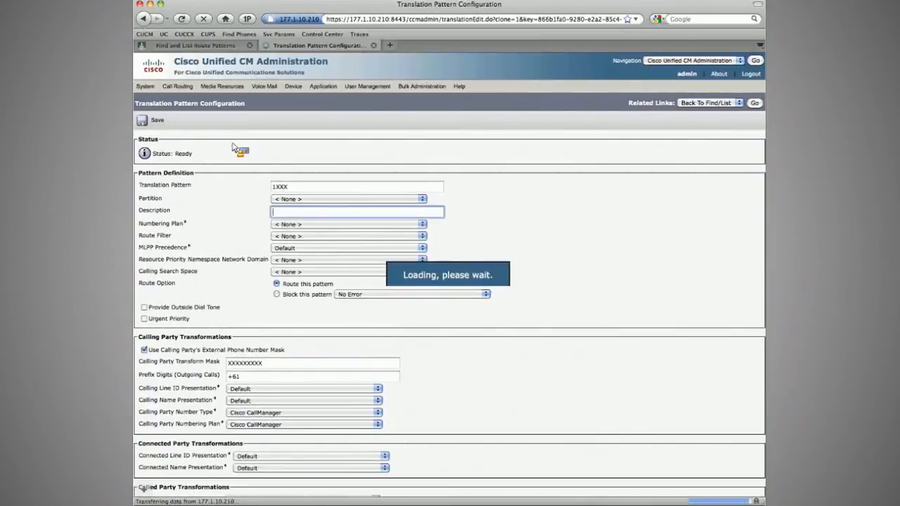
drag(276, 187, 255, 189)
text(2)
scroll(250, 270, down, 5)
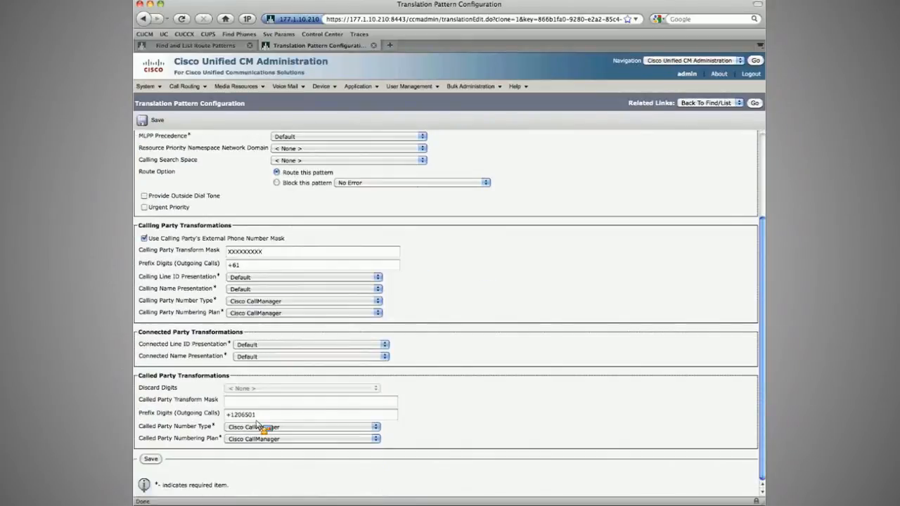
triple_click(265, 417)
text(+1)
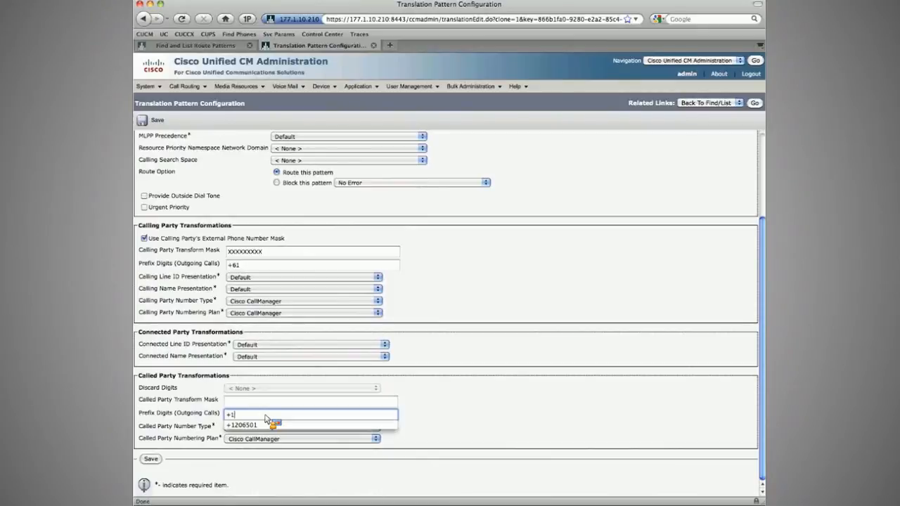
text(512602)
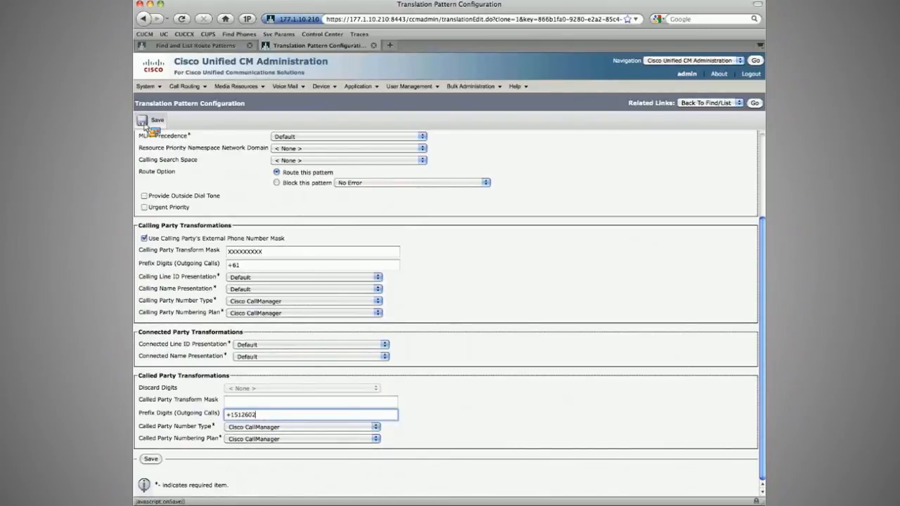
click(145, 125)
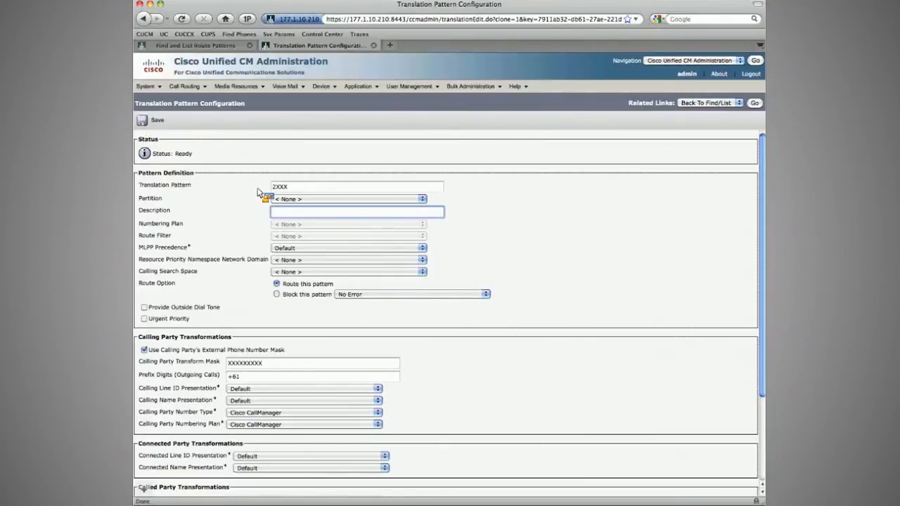
Step: Create the 3XXX translation pattern copy with called party prefix digits +3120703 and save it
scroll(260, 295, down, 3)
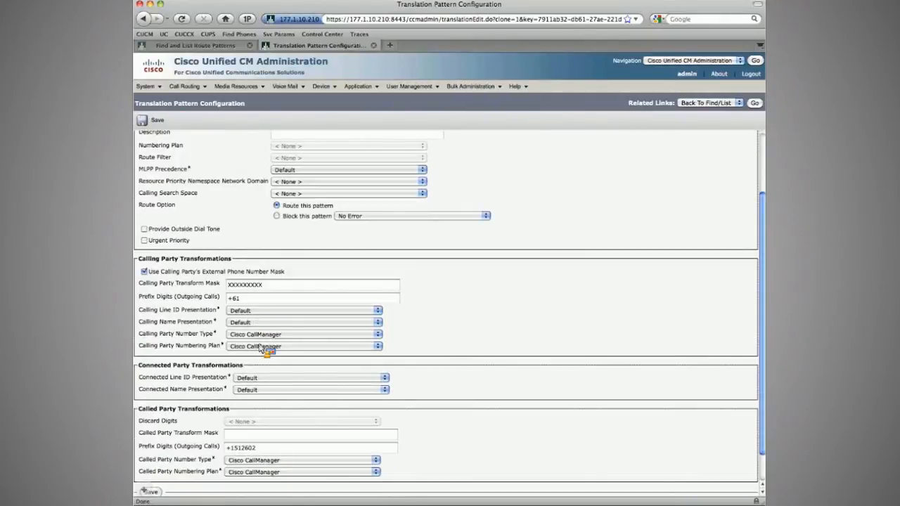
scroll(260, 349, down, 2)
double_click(287, 414)
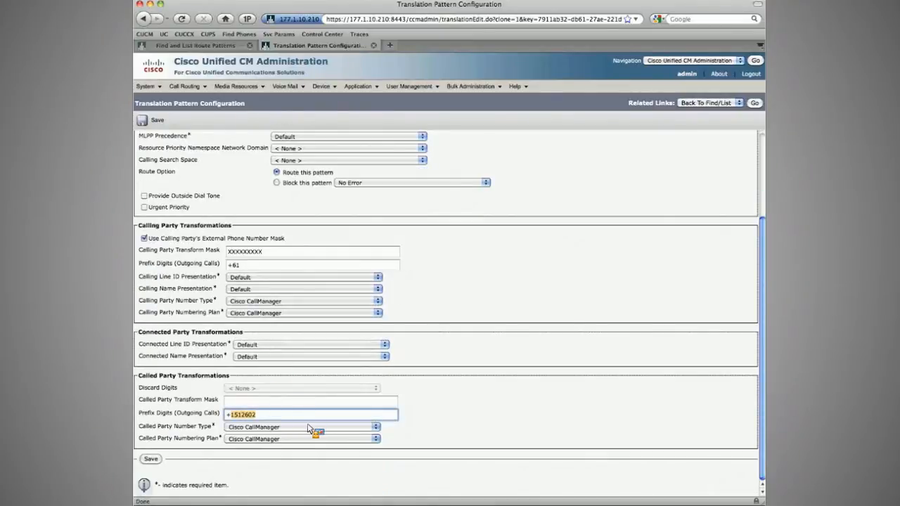
text(3120703)
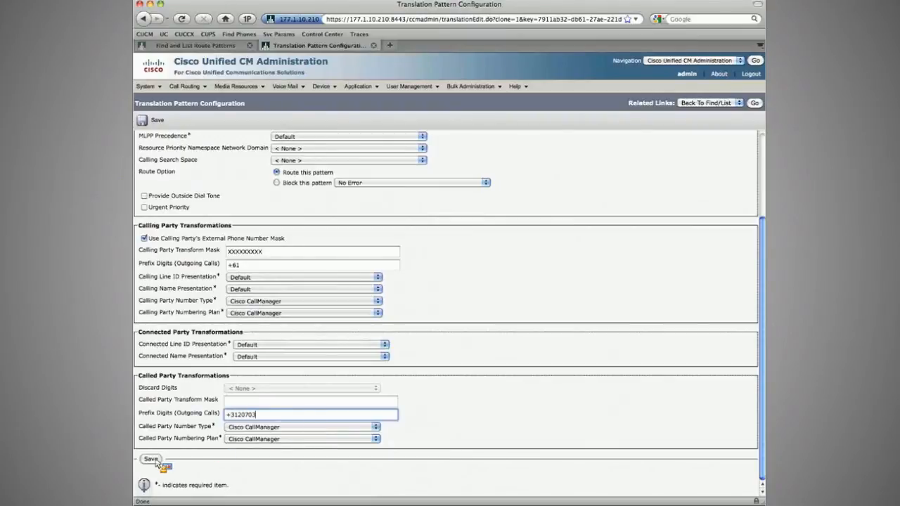
click(151, 459)
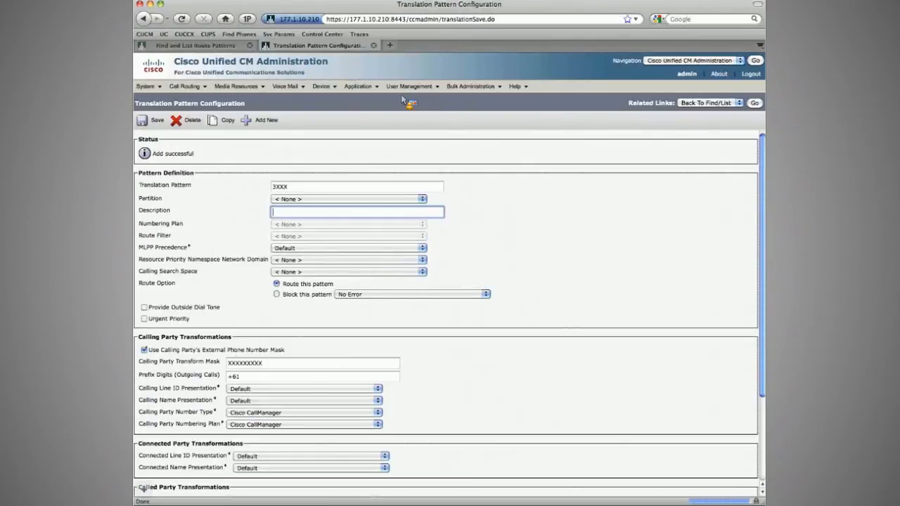
Step: Return to the translation pattern list, then open the route pattern list
click(755, 103)
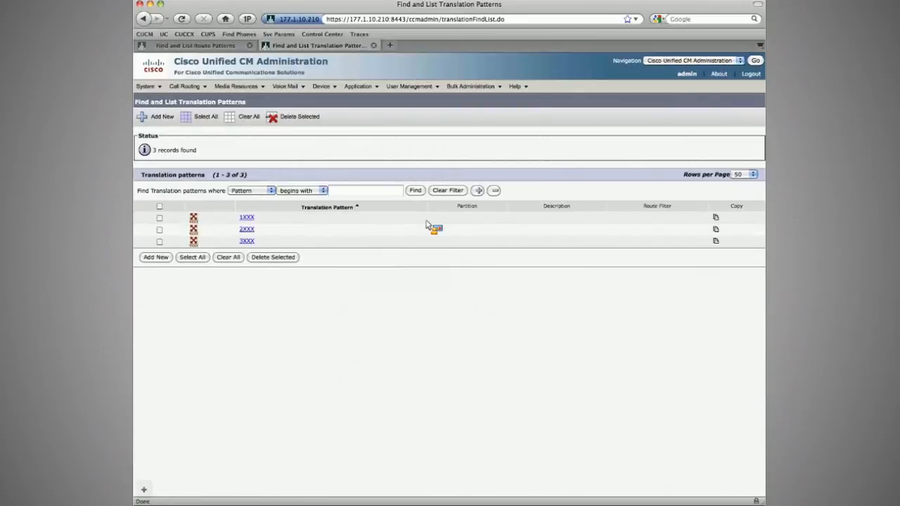
click(184, 86)
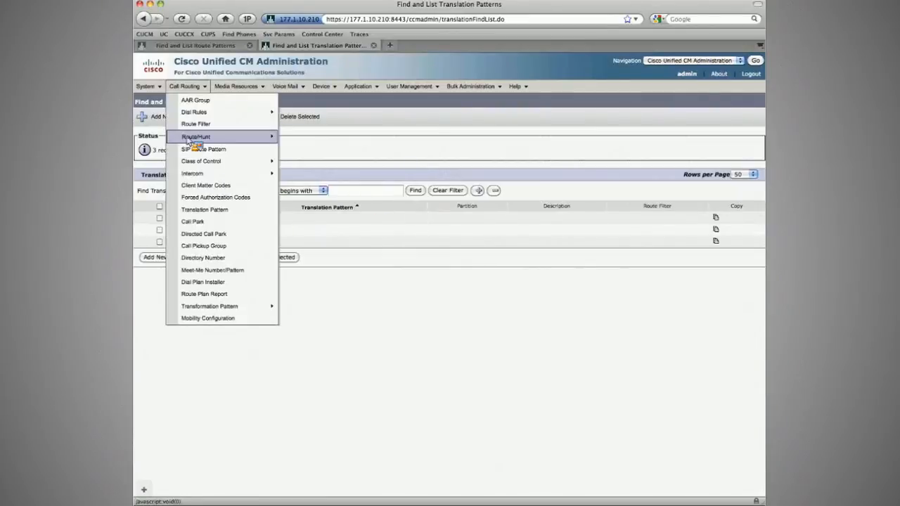
mouse_move(190, 138)
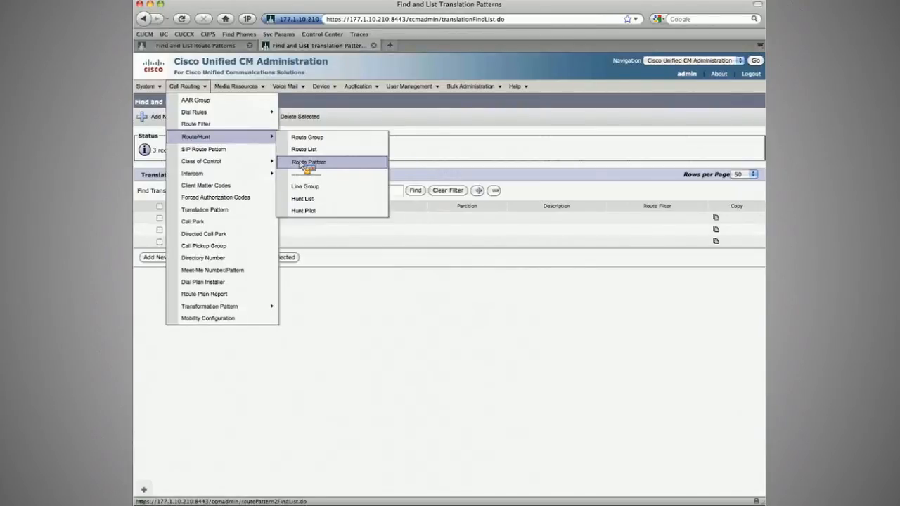
click(309, 164)
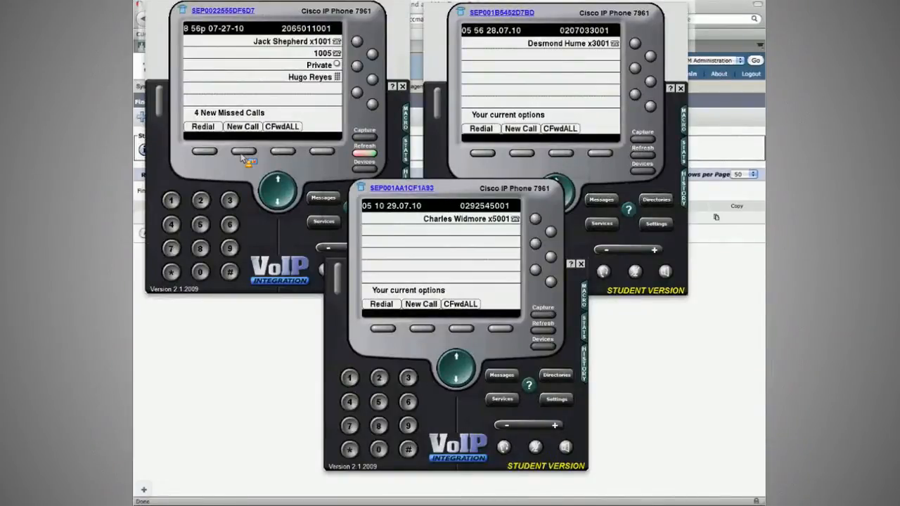
Step: From the x5001 phone, place a test call to extension 1001 and end it
click(423, 329)
text(1)
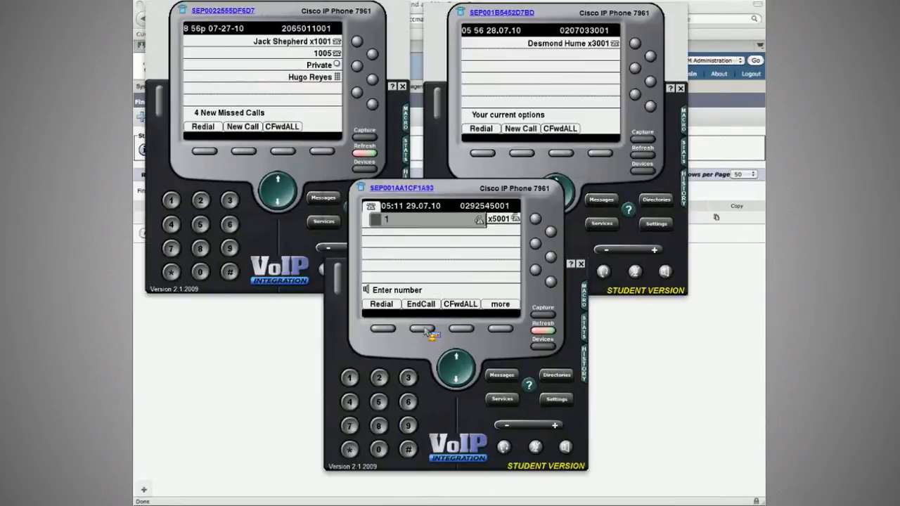
text(001)
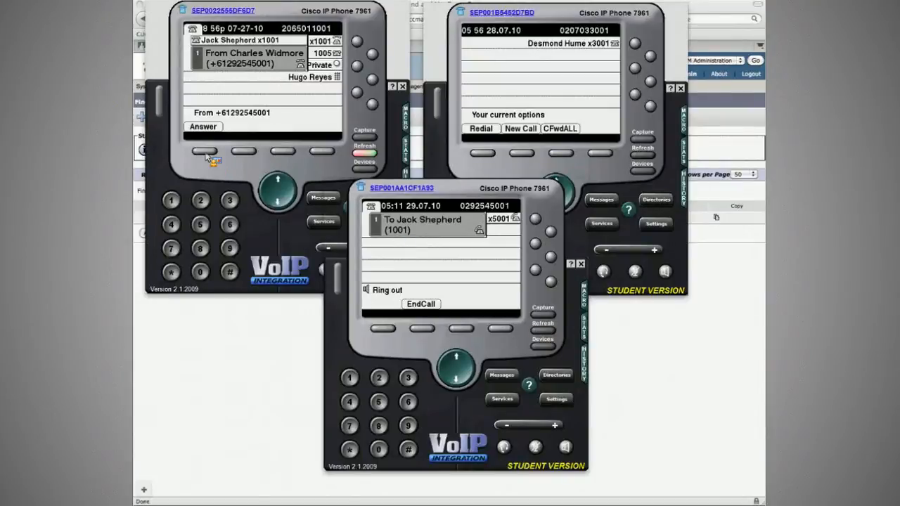
click(415, 329)
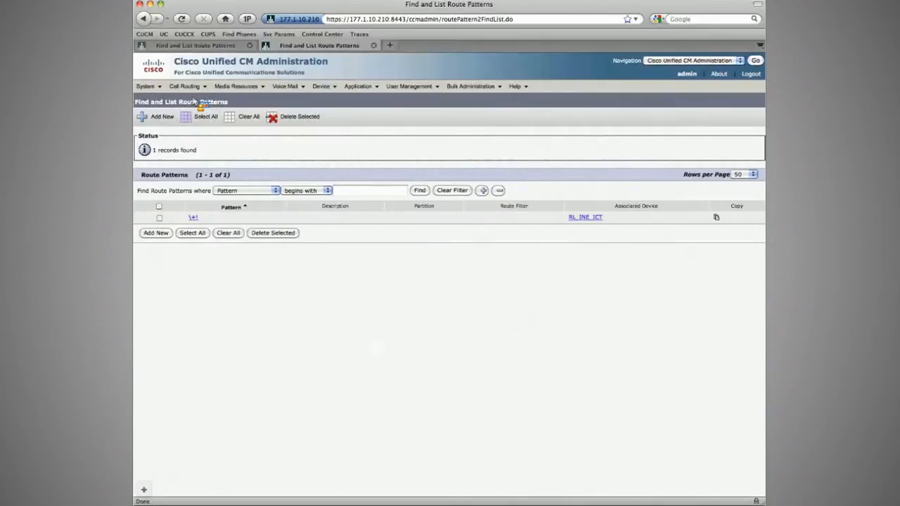
Step: Open the 1XXX translation pattern and review its called party transformation settings
click(185, 86)
mouse_move(213, 310)
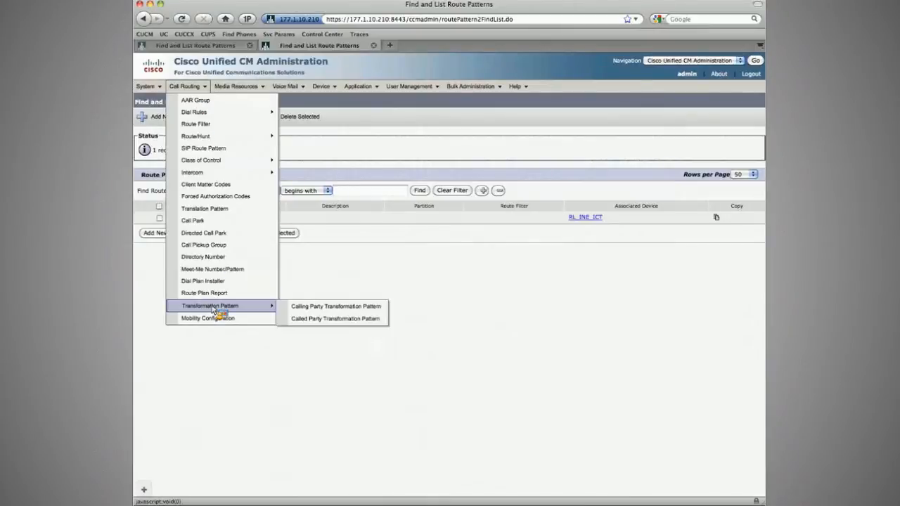
click(211, 210)
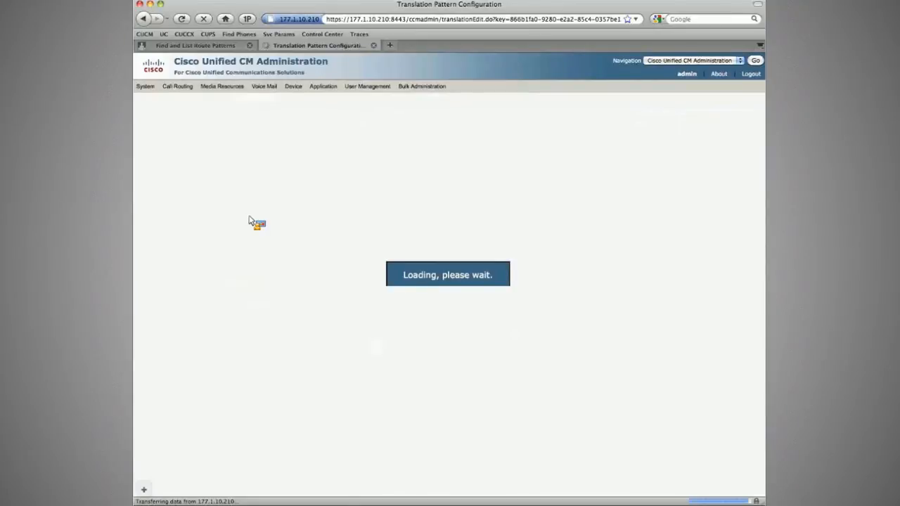
scroll(281, 387, down, 5)
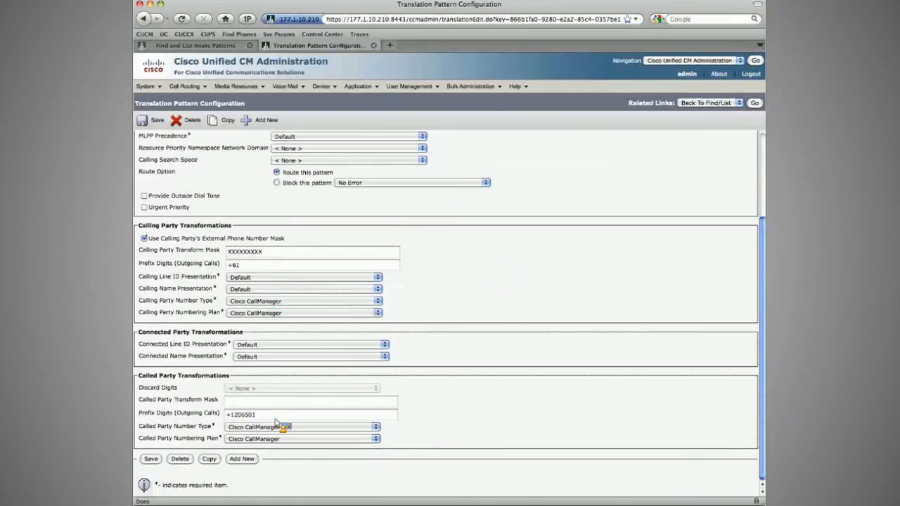
click(428, 420)
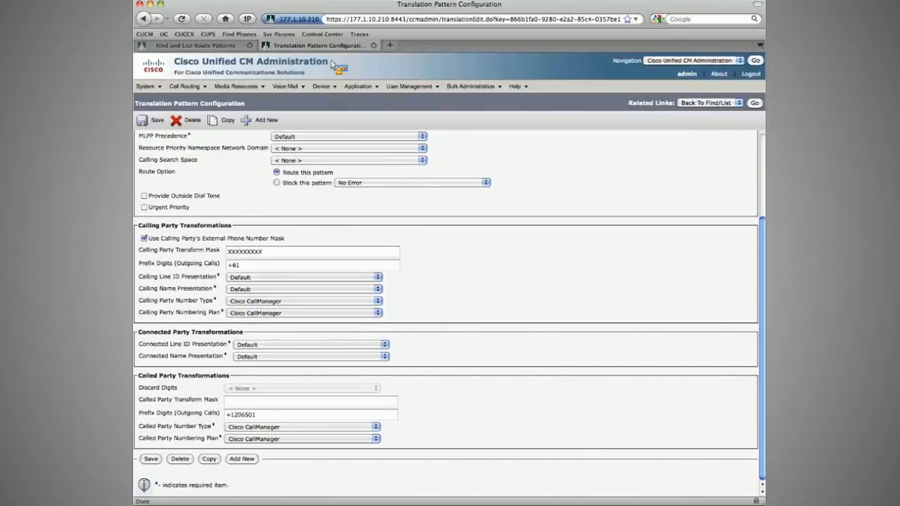
Step: On the other cluster, set the Partner_ICT_Sub inter-cluster trunk's inbound significant digits to All and save
click(213, 47)
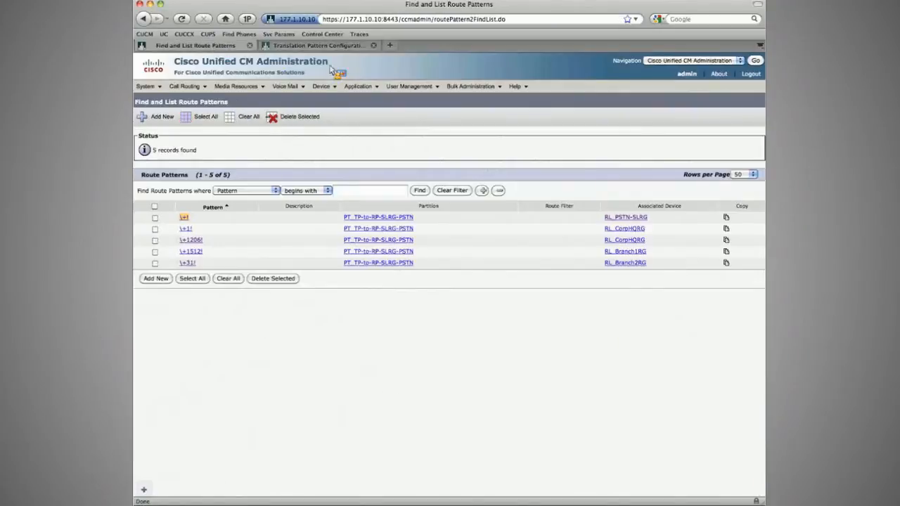
mouse_move(321, 86)
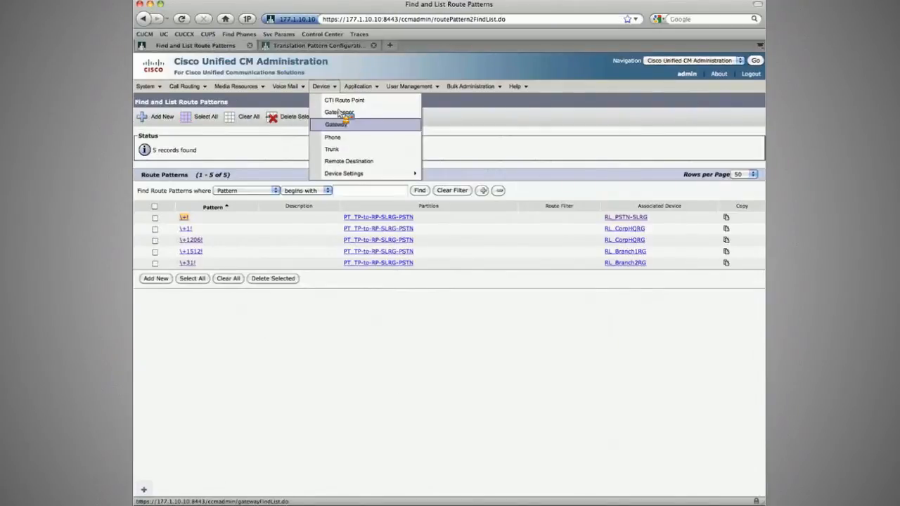
click(330, 149)
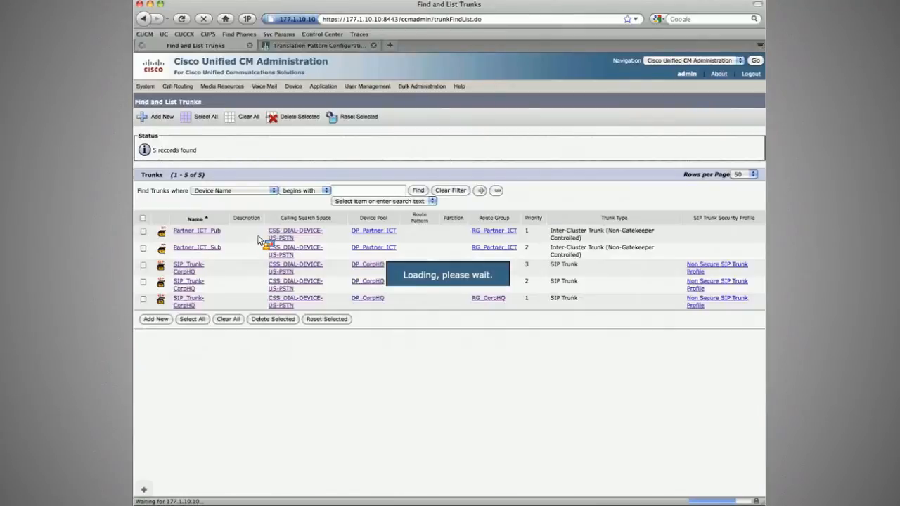
click(218, 248)
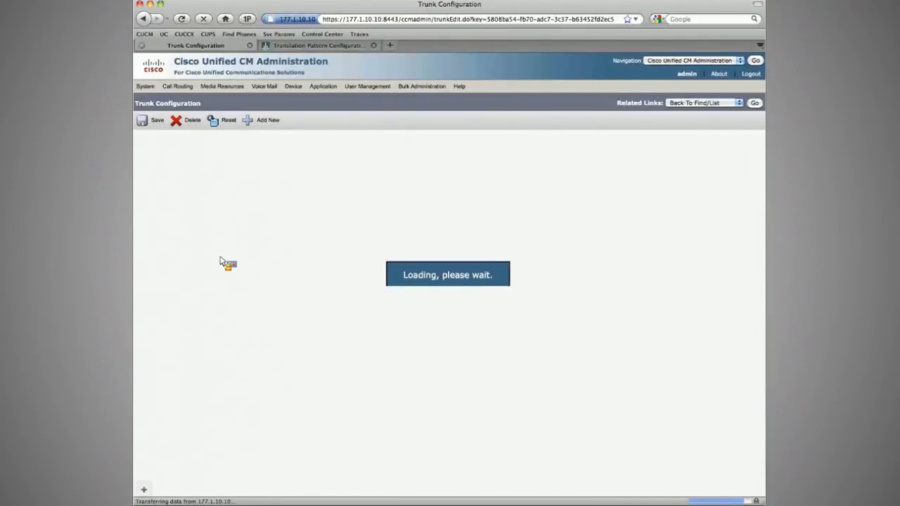
scroll(232, 271, down, 10)
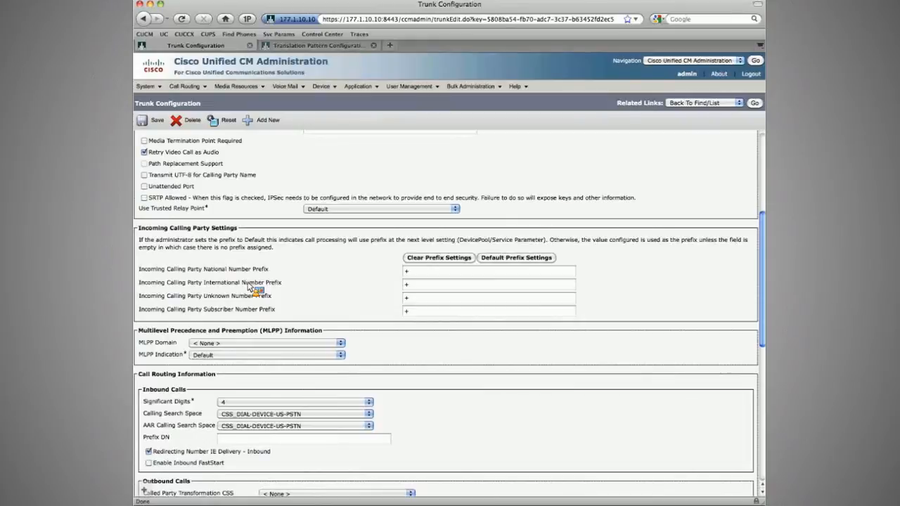
scroll(197, 350, down, 2)
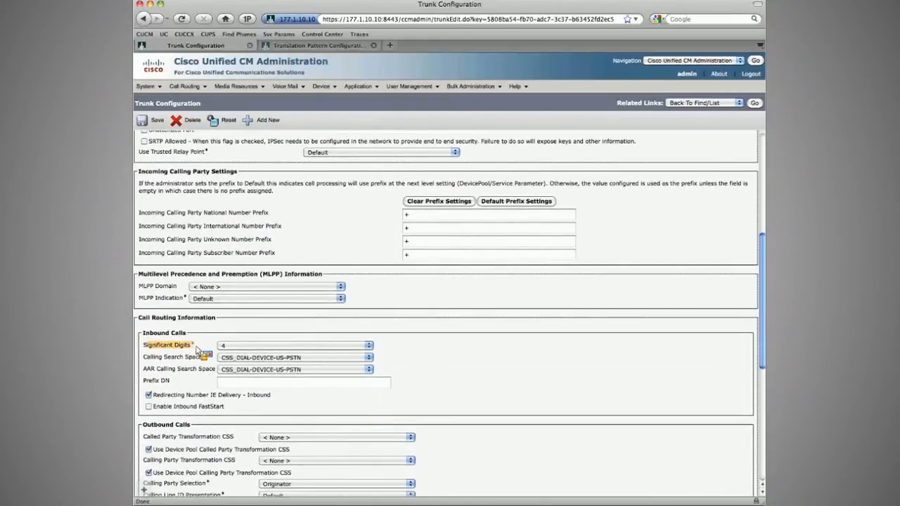
click(223, 346)
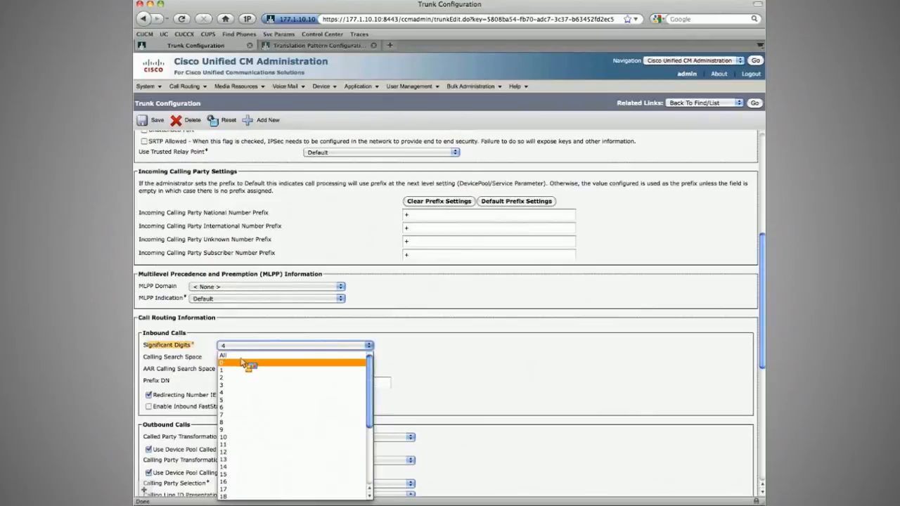
click(232, 355)
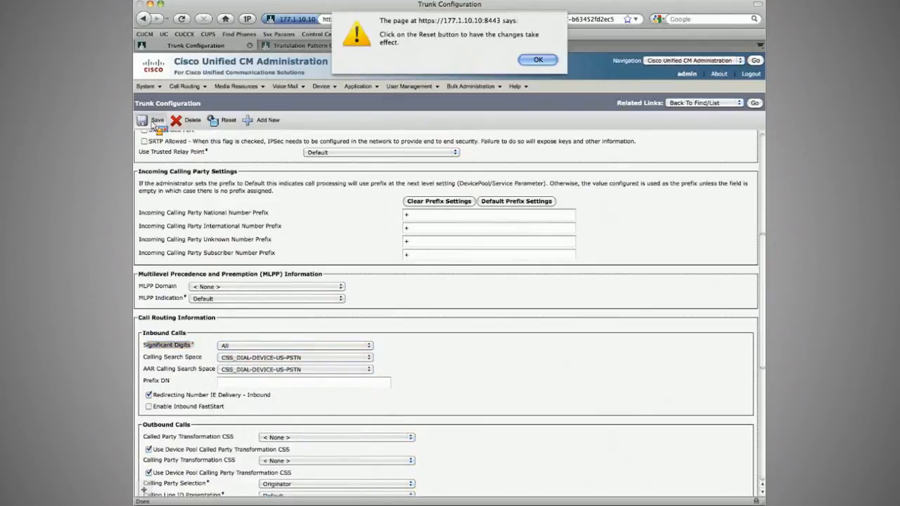
key(Return)
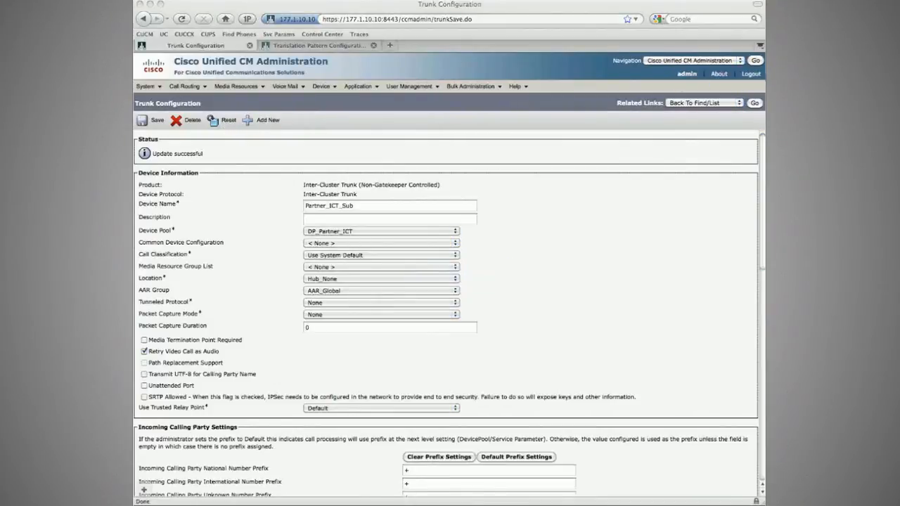
Step: Set the Partner_ICT_Pub inter-cluster trunk's inbound significant digits to All and save
click(755, 103)
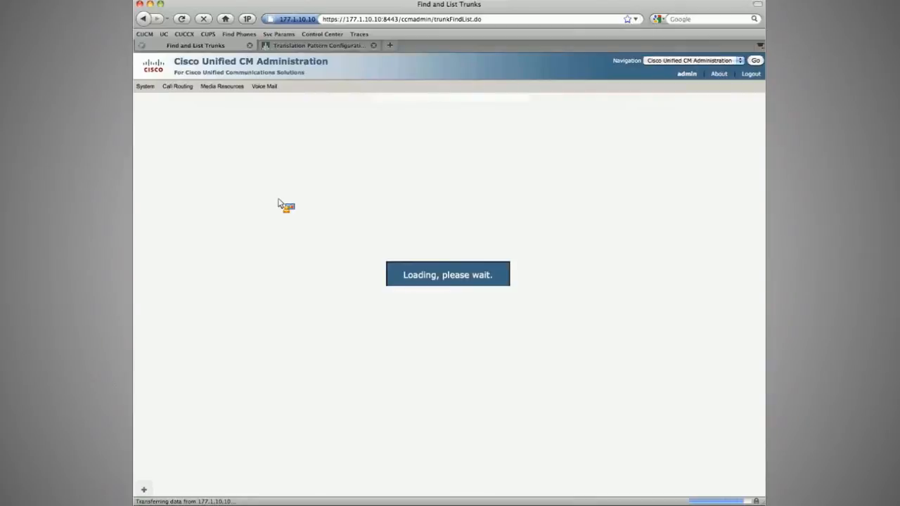
click(251, 248)
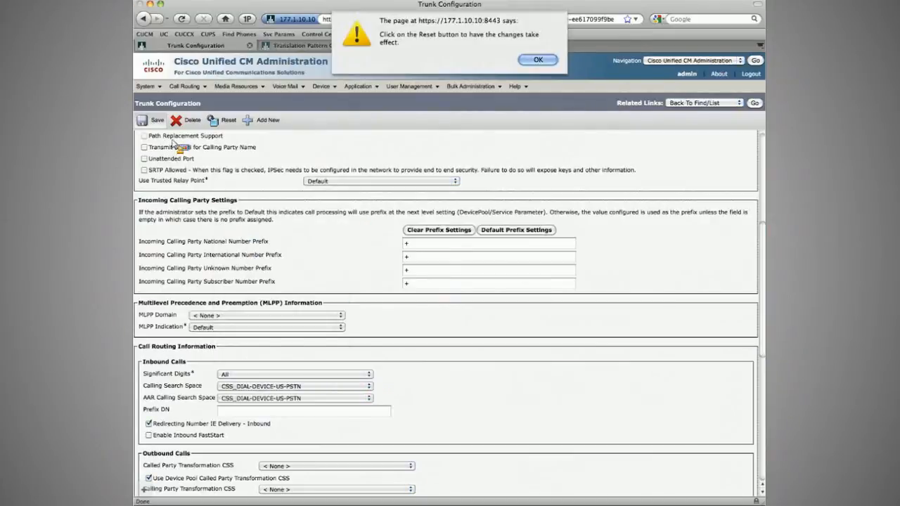
key(Return)
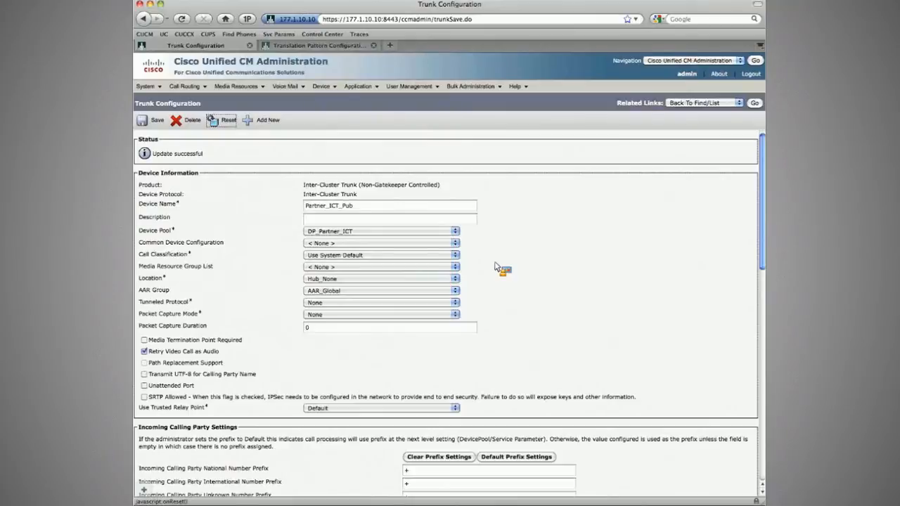
key(super+Tab)
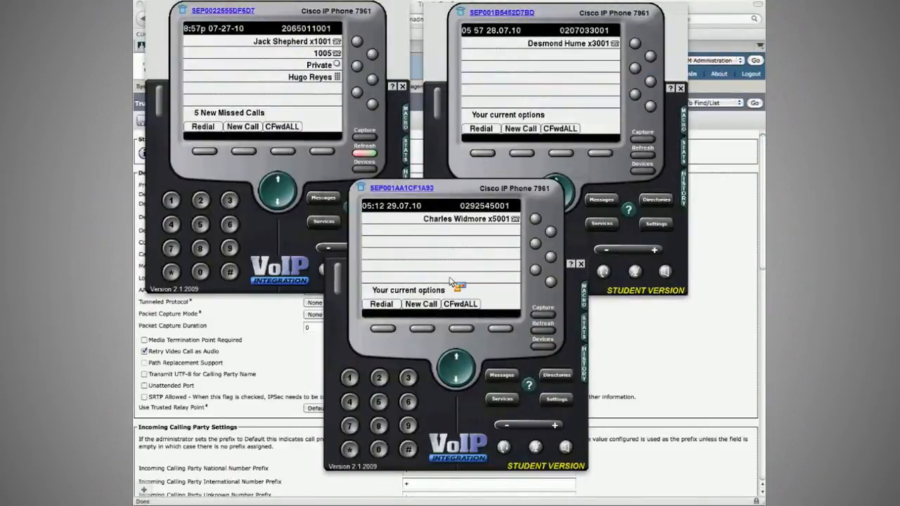
click(385, 329)
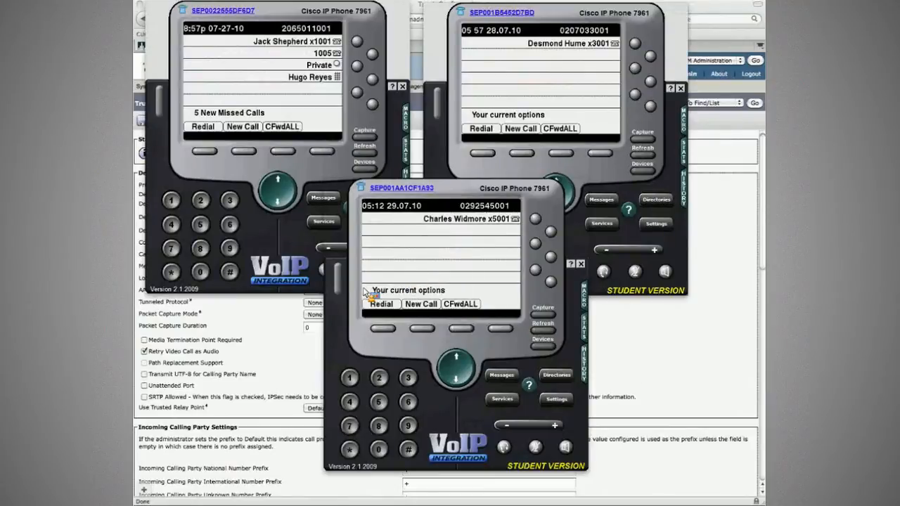
click(273, 341)
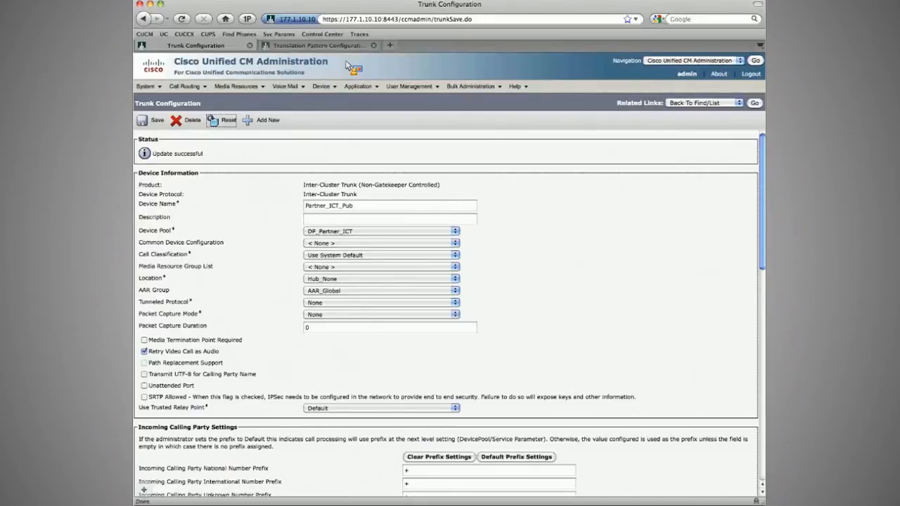
Step: Open the \+12065011XXX translation pattern and review its called party transformation mask
mouse_move(184, 85)
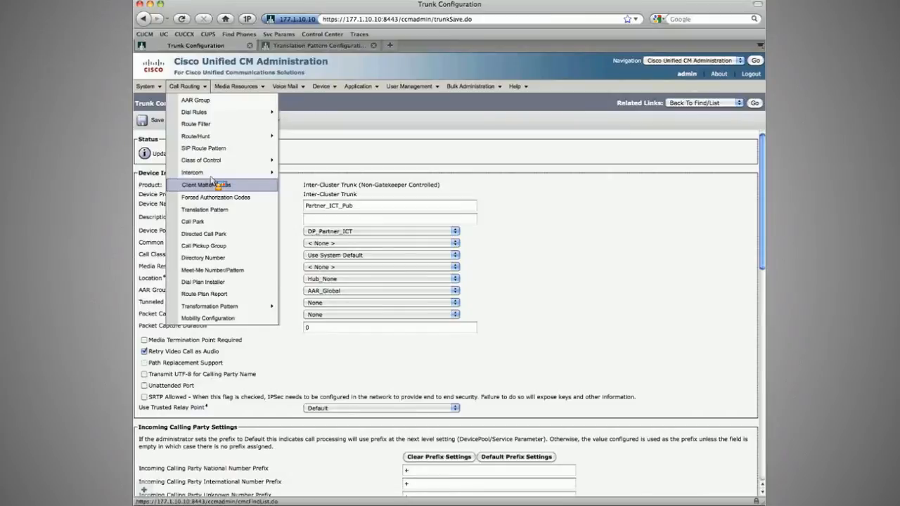
mouse_move(231, 163)
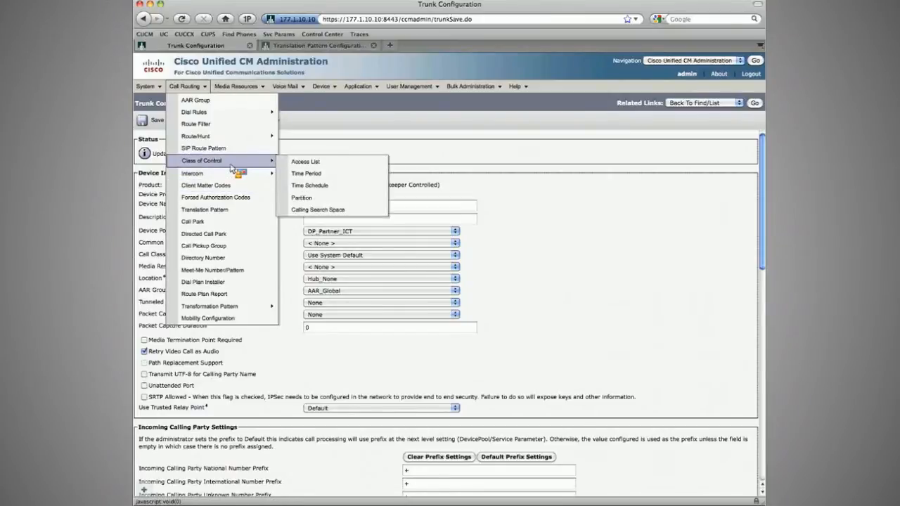
click(211, 210)
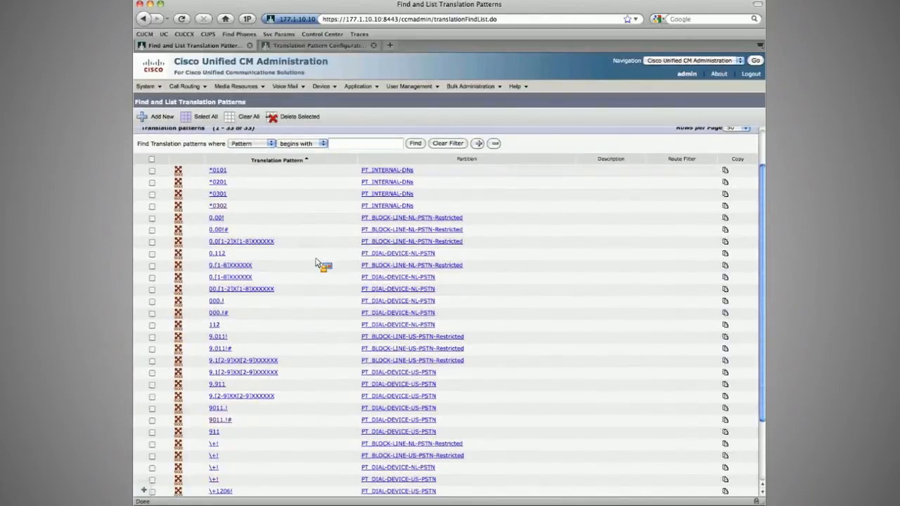
scroll(315, 263, down, 3)
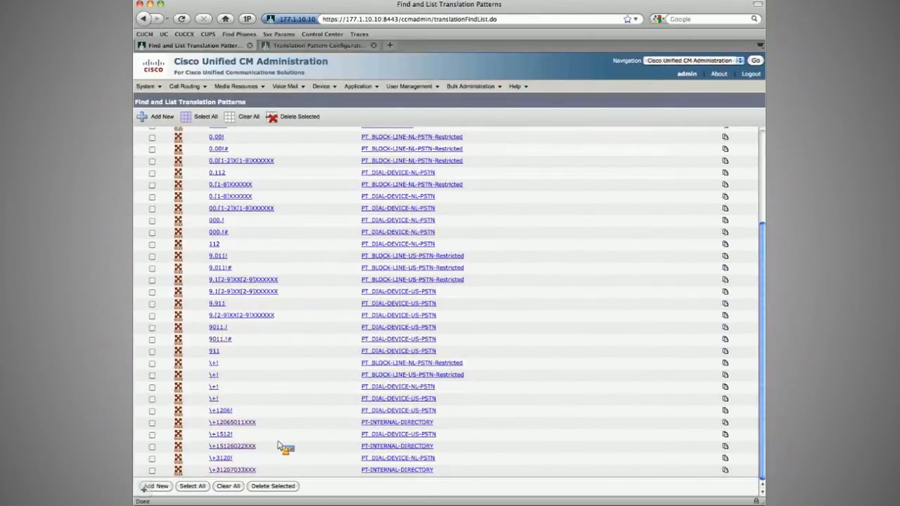
click(210, 425)
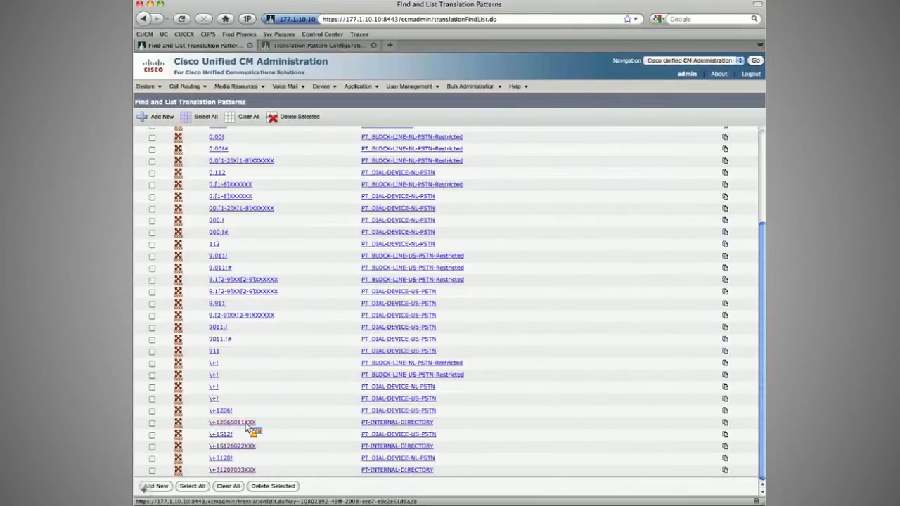
click(239, 422)
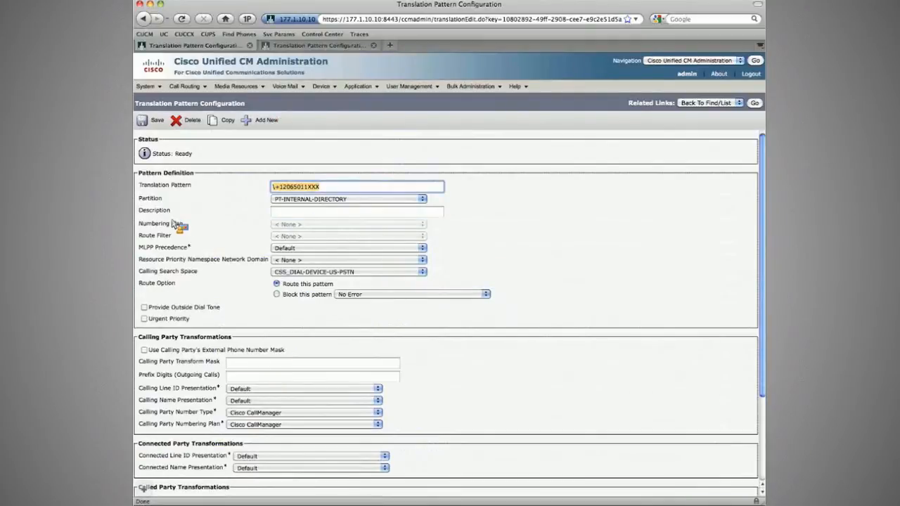
scroll(177, 225, down, 5)
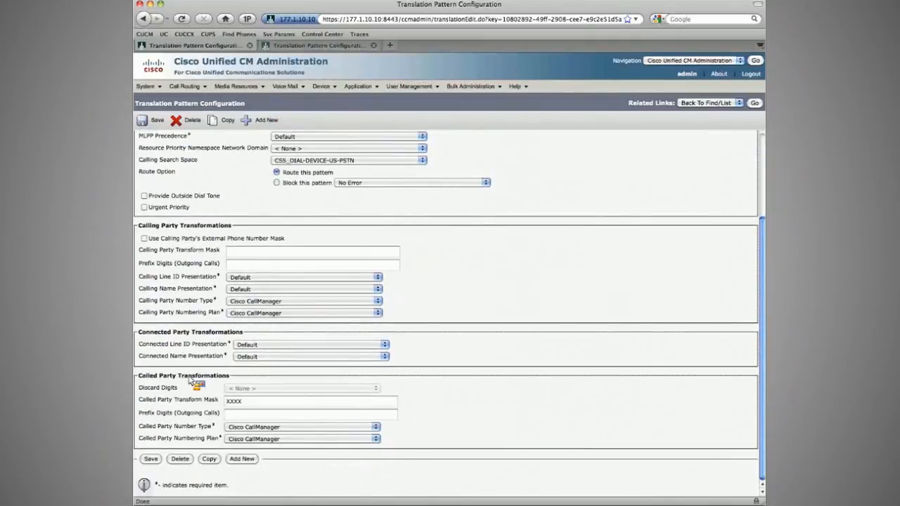
scroll(196, 384, up, 5)
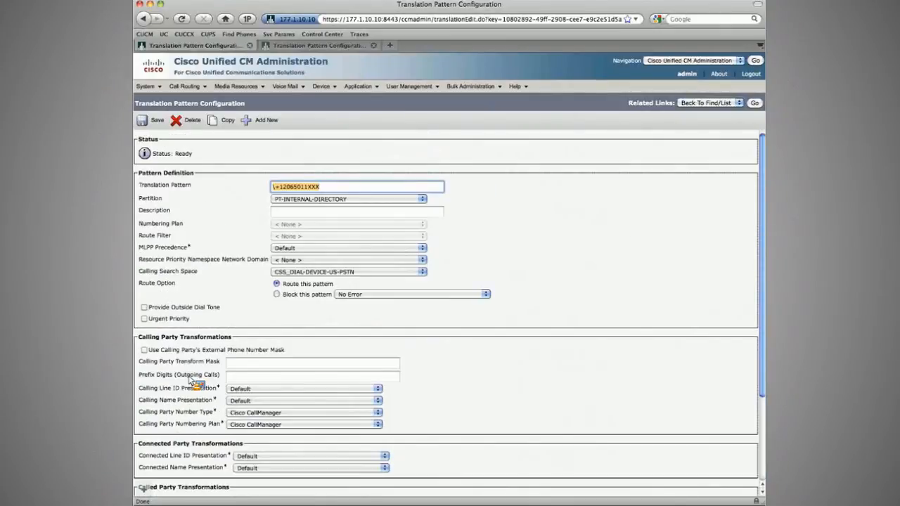
scroll(194, 381, down, 5)
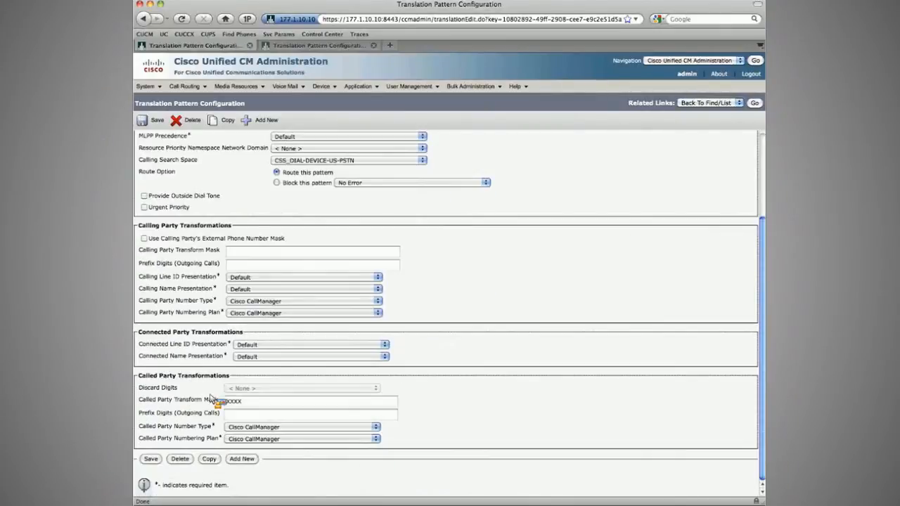
click(218, 403)
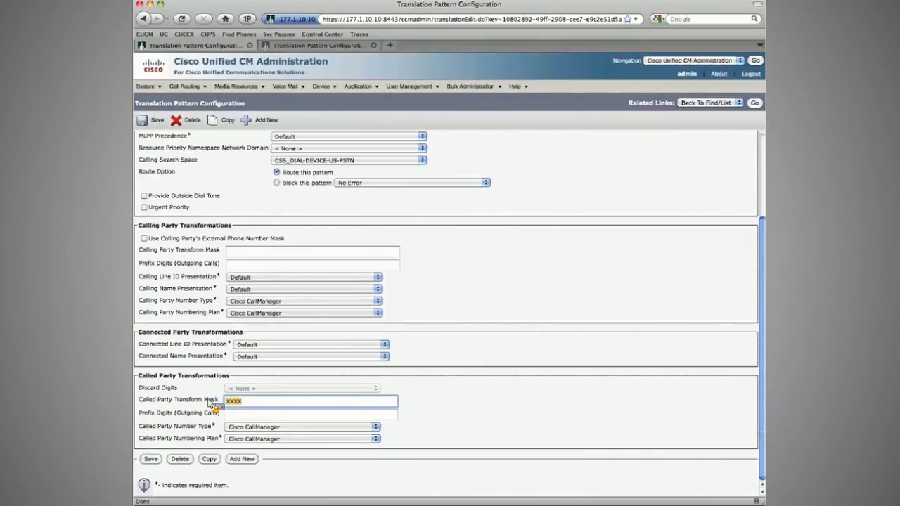
scroll(211, 404, up, 5)
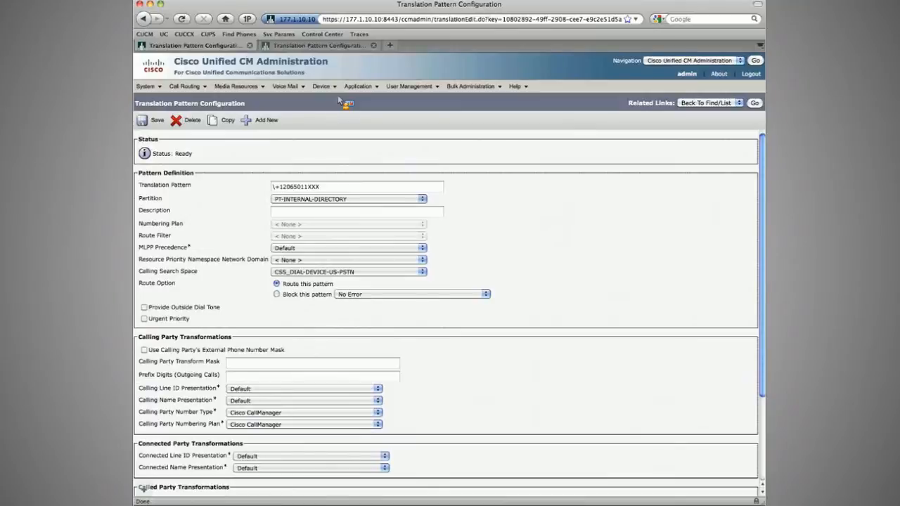
Step: Review the Partner_ICT_Sub trunk's inbound calling search space and the partitions selected in CSS_DIAL-DEVICE-US-PSTN
mouse_move(325, 87)
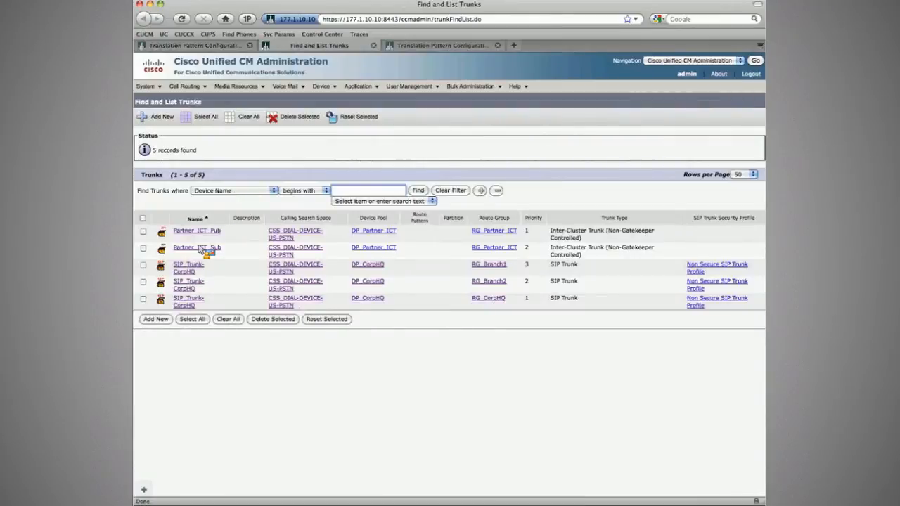
click(200, 248)
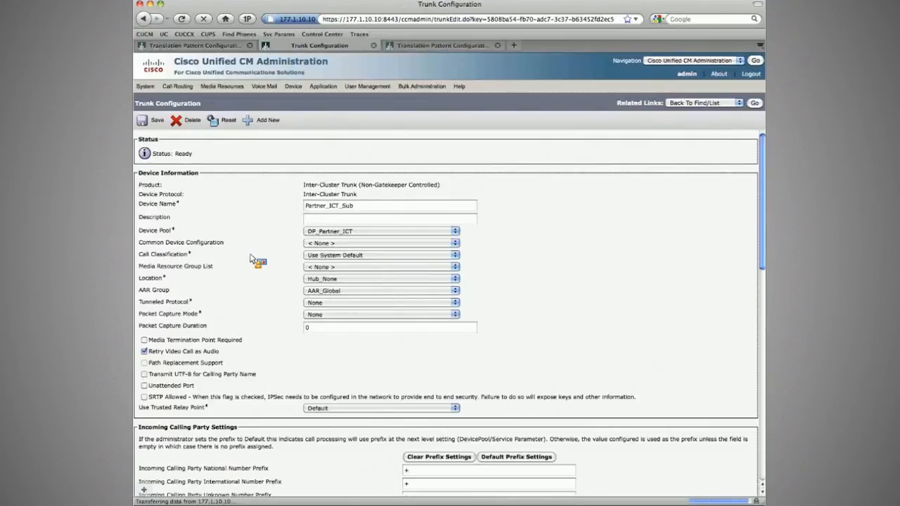
scroll(239, 288, down, 5)
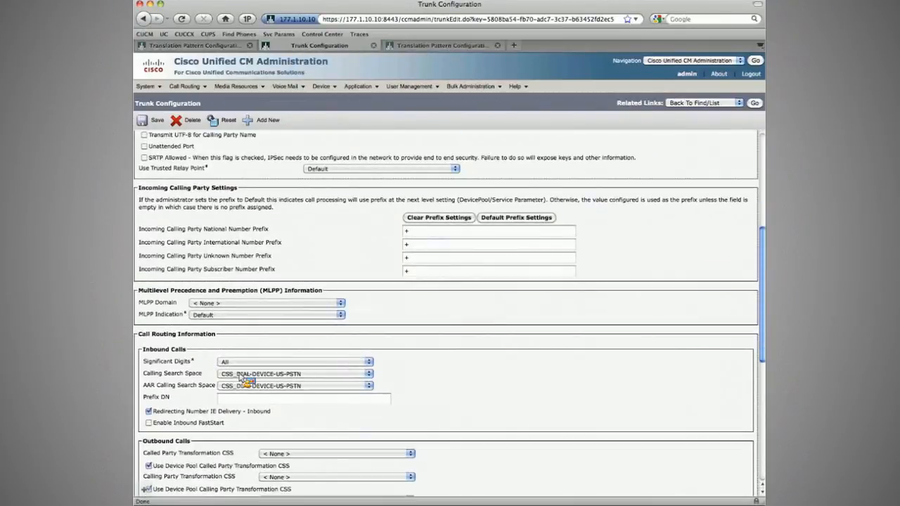
click(184, 86)
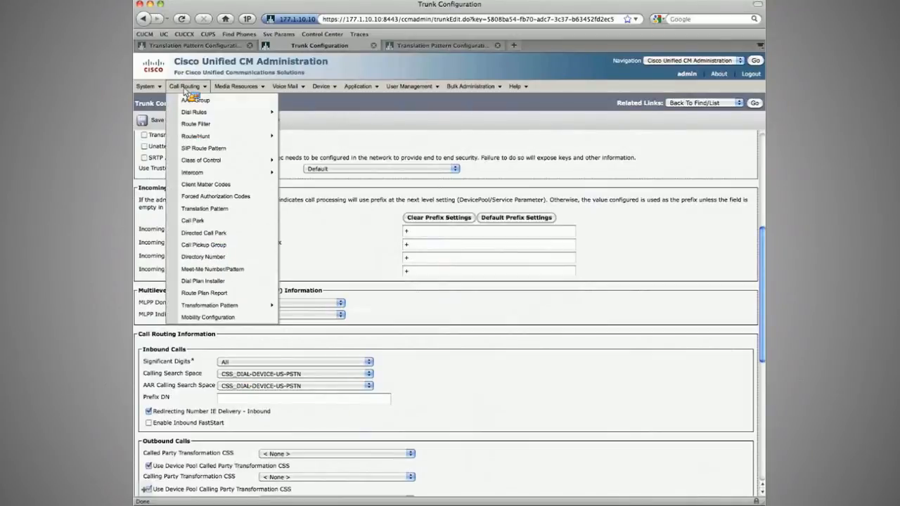
mouse_move(202, 161)
click(318, 211)
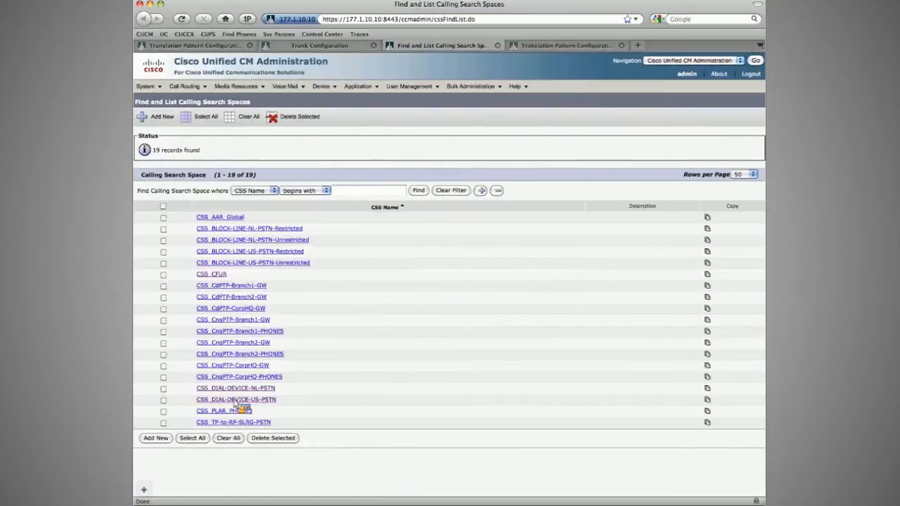
click(237, 400)
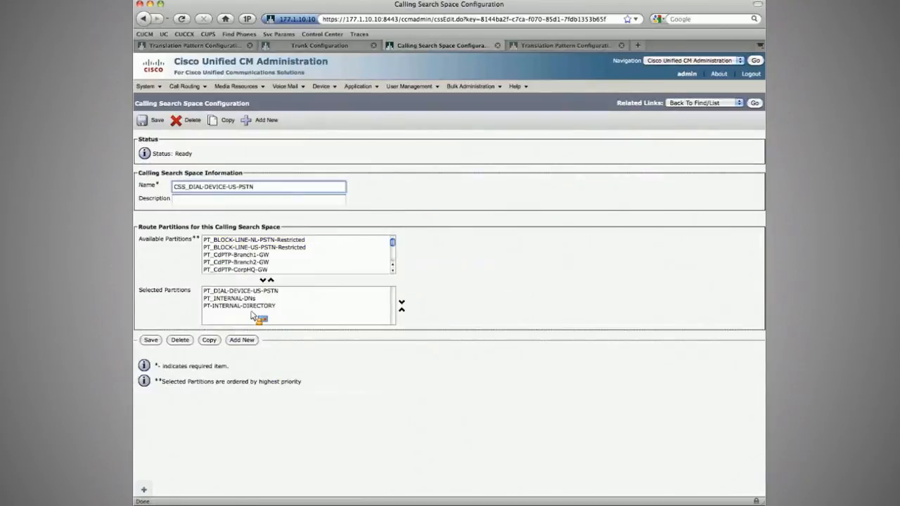
click(249, 307)
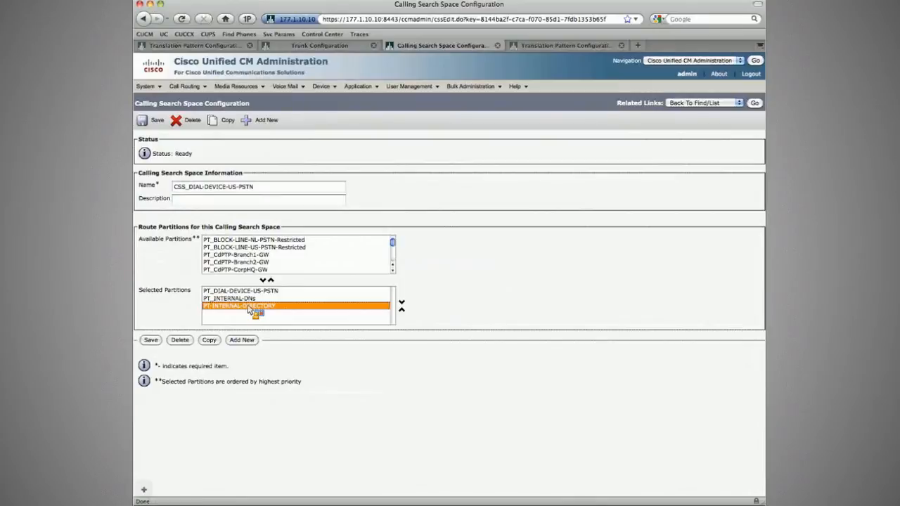
Step: Compare the \+12065011XXX translation pattern with the trunk's incoming calling party prefix settings
key(super+1)
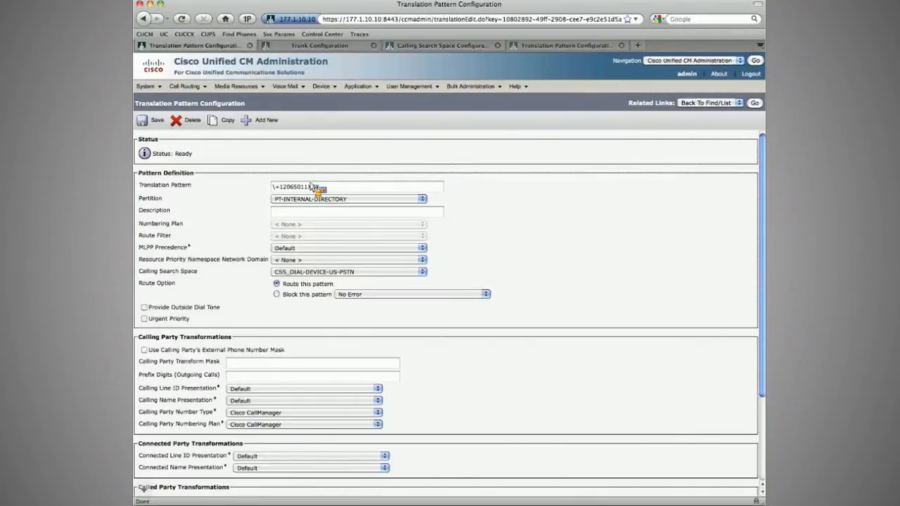
click(313, 187)
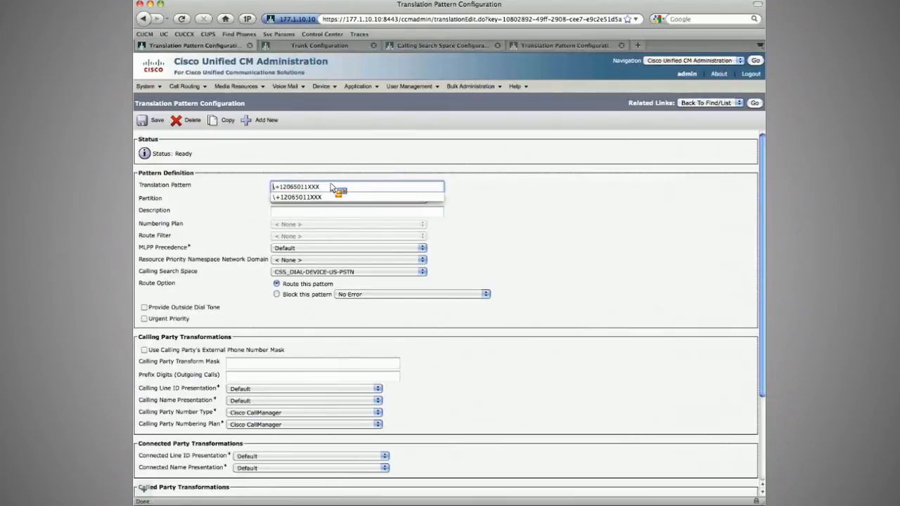
click(270, 169)
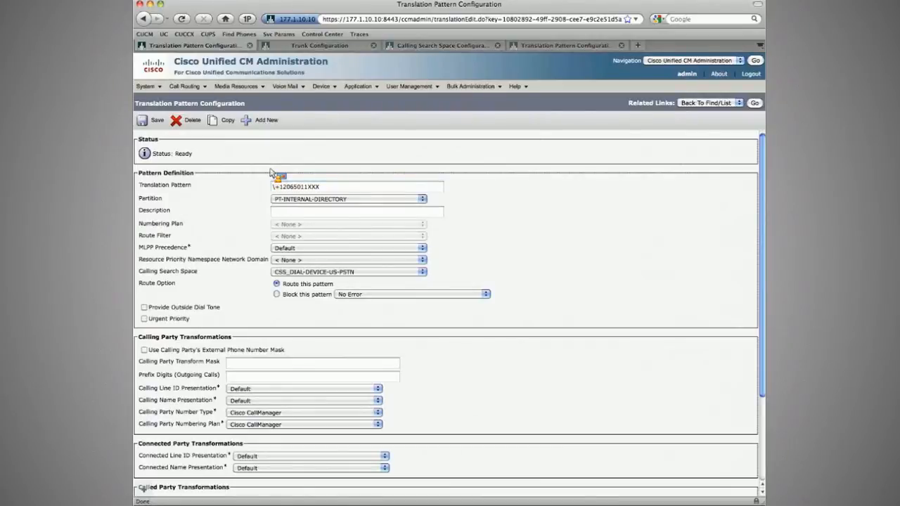
key(ctrl+Tab)
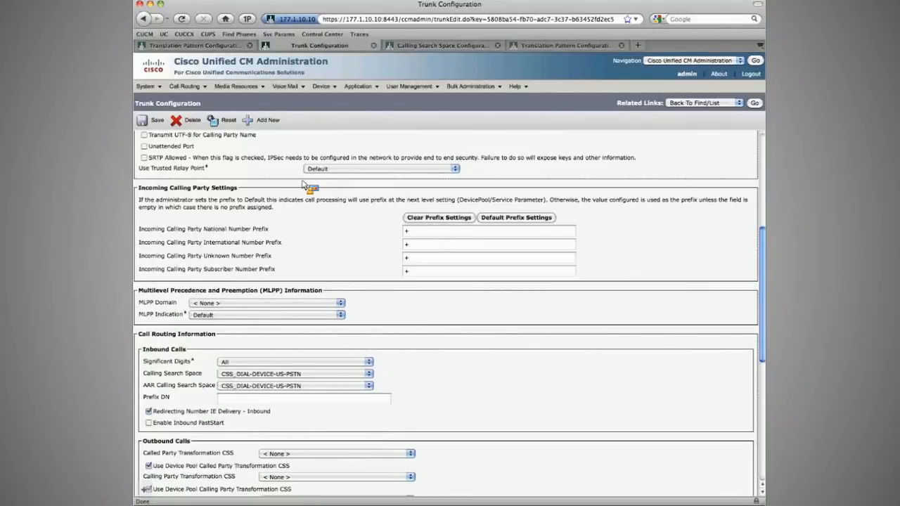
scroll(304, 185, up, 6)
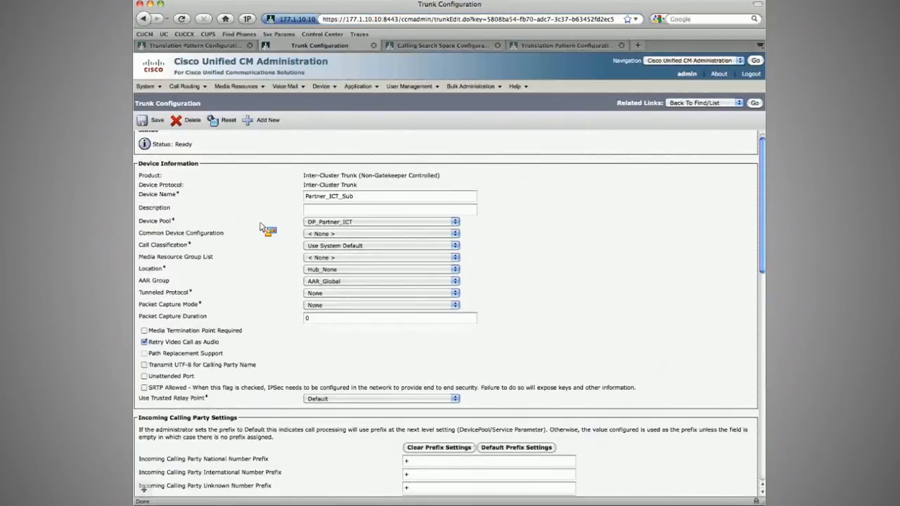
scroll(260, 227, down, 10)
scroll(274, 190, up, 4)
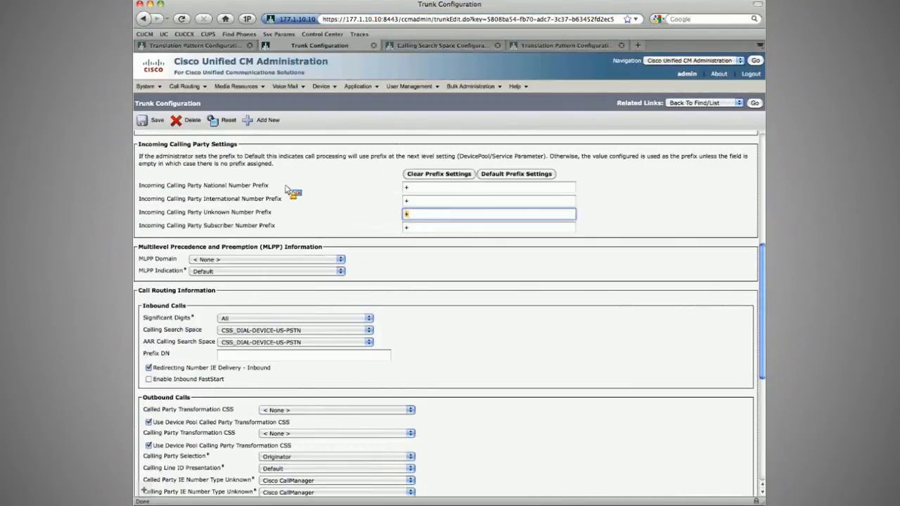
double_click(180, 144)
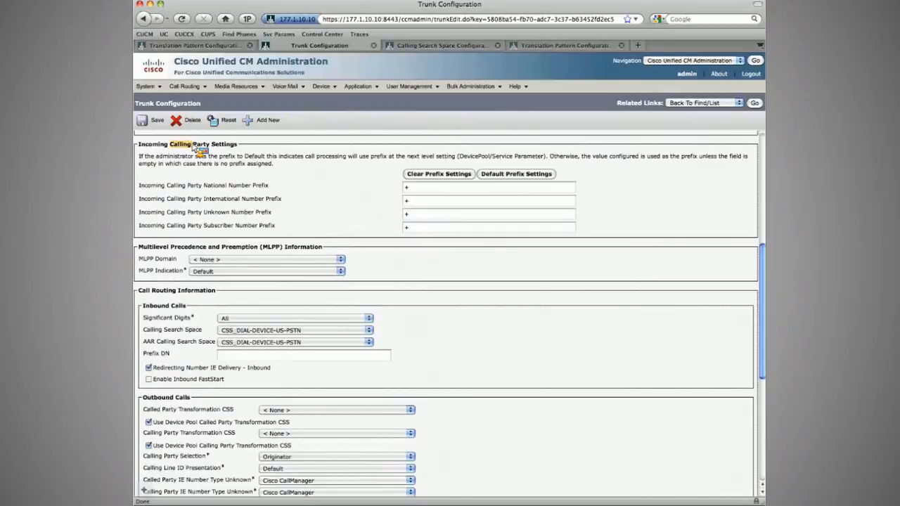
click(331, 168)
Step: Create a new partition named PT_ICT_GLOBALIZE_DNIS and save it
click(201, 86)
mouse_move(225, 160)
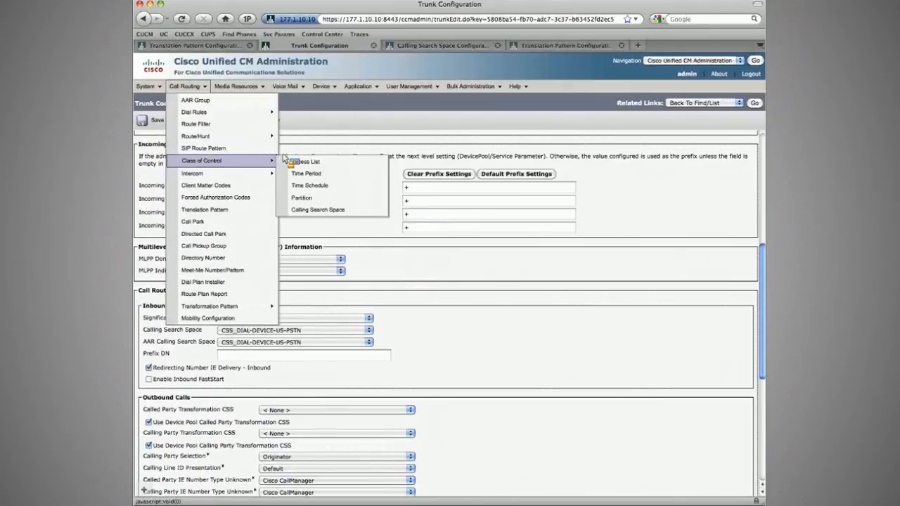
click(301, 199)
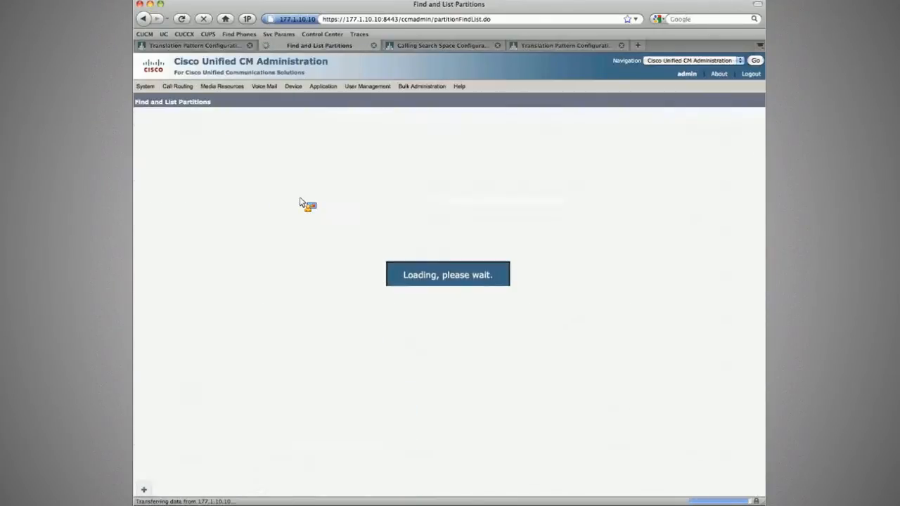
click(157, 118)
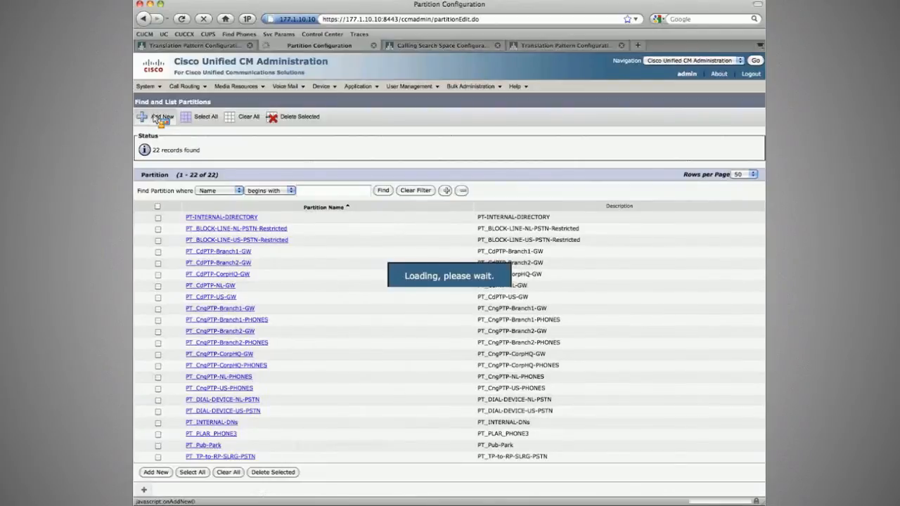
text(PT)
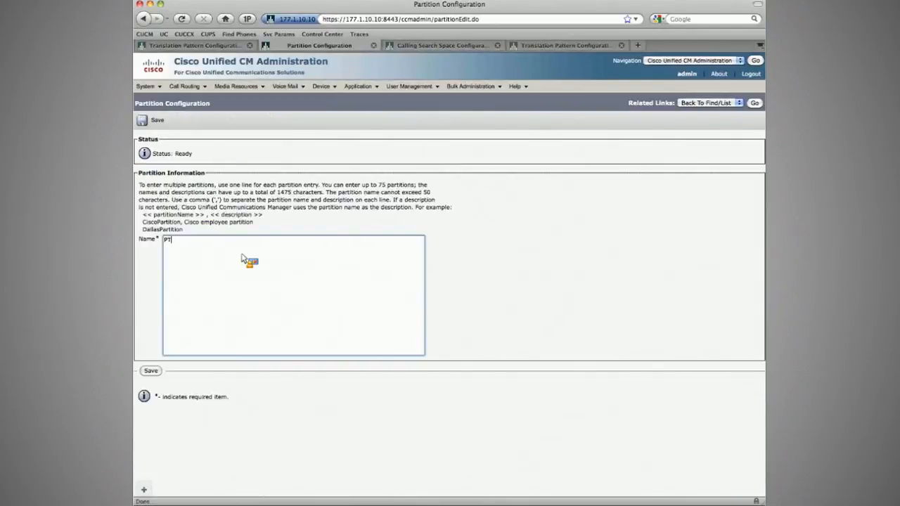
text(_ICT_GLOBALIZE_DNIS)
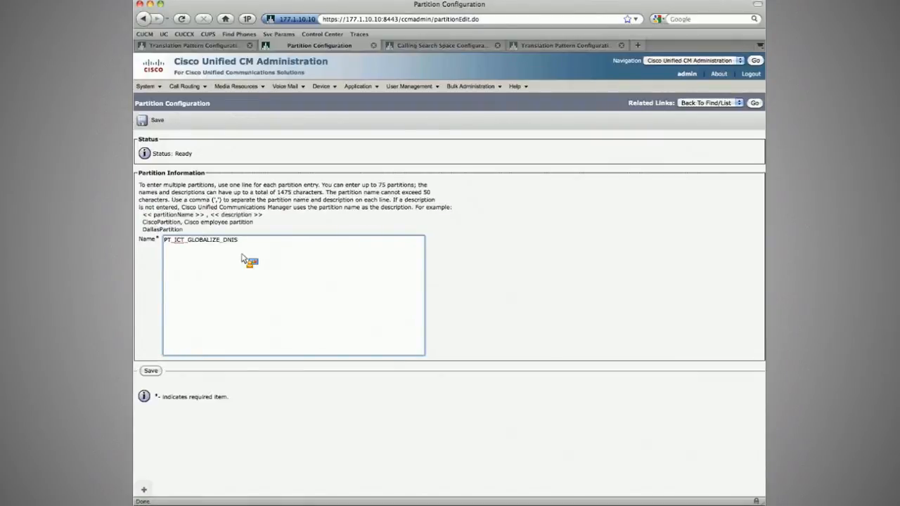
click(156, 121)
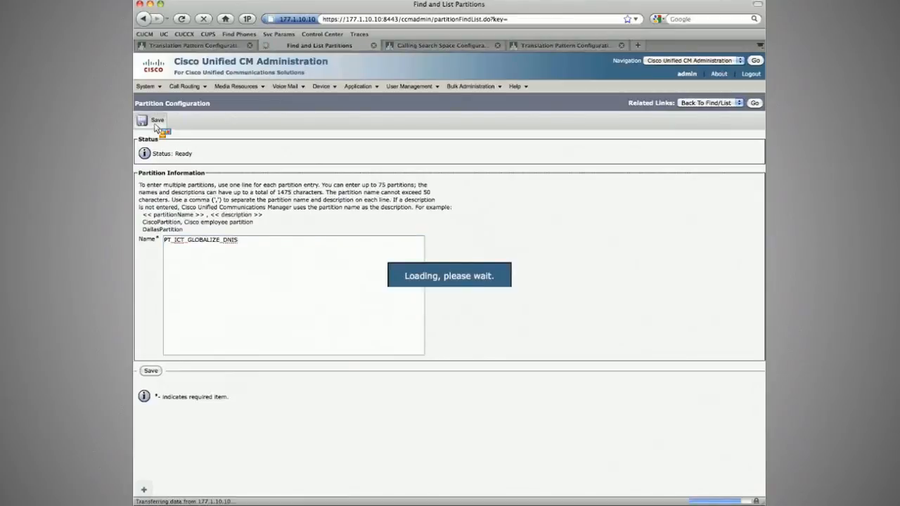
Step: Add a new calling search space and move partition PT_ICT_GLOBALIZE_DNIS into its selected partitions
click(184, 86)
mouse_move(210, 160)
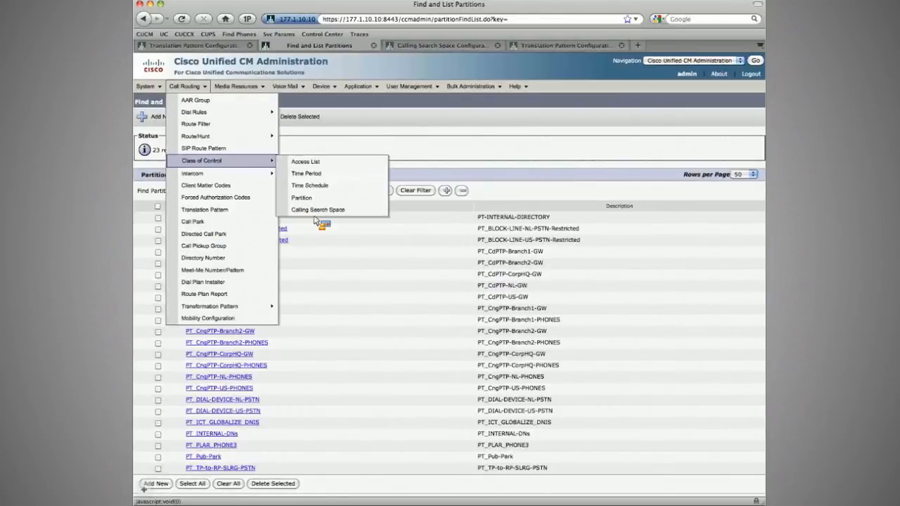
click(314, 211)
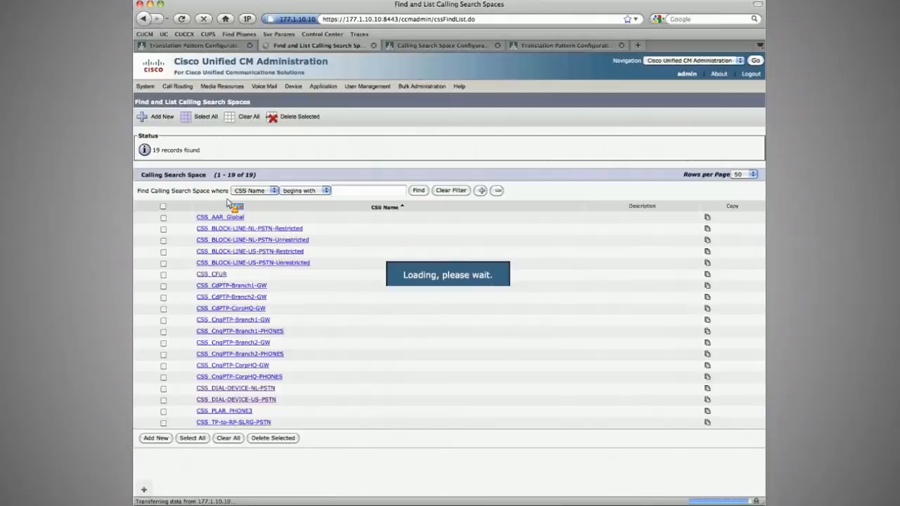
click(158, 117)
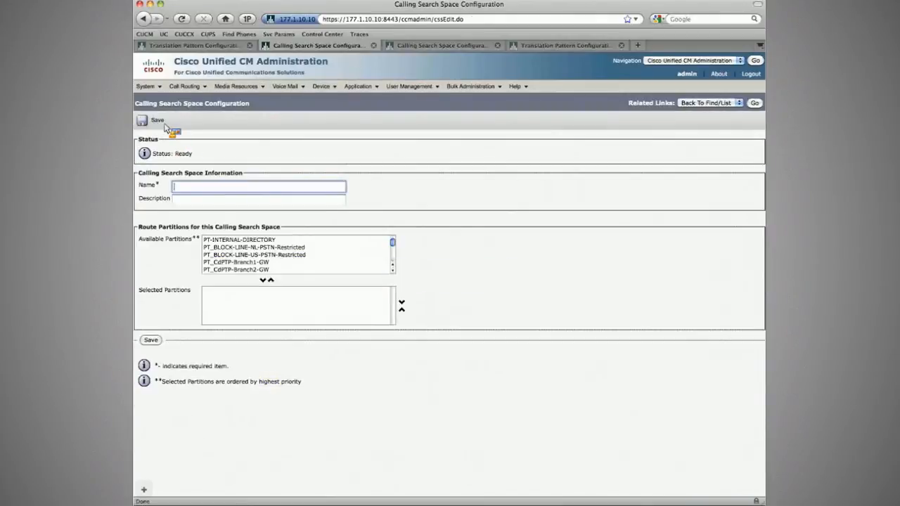
text(CSS_)
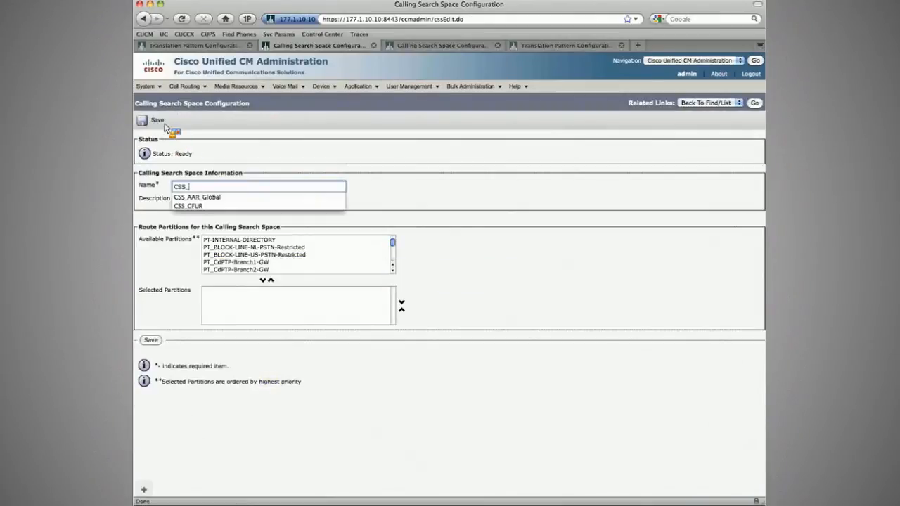
key(Tab)
key(Tab)
scroll(226, 248, down, 1)
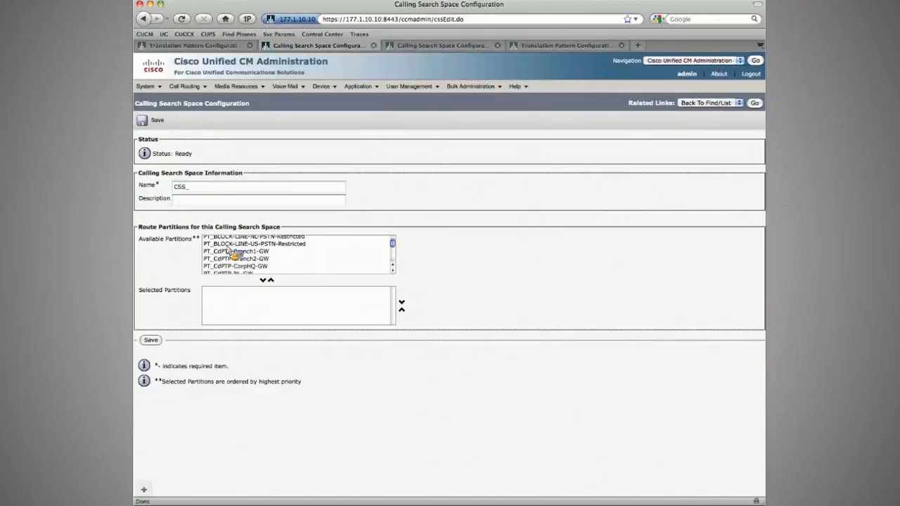
scroll(228, 251, down, 3)
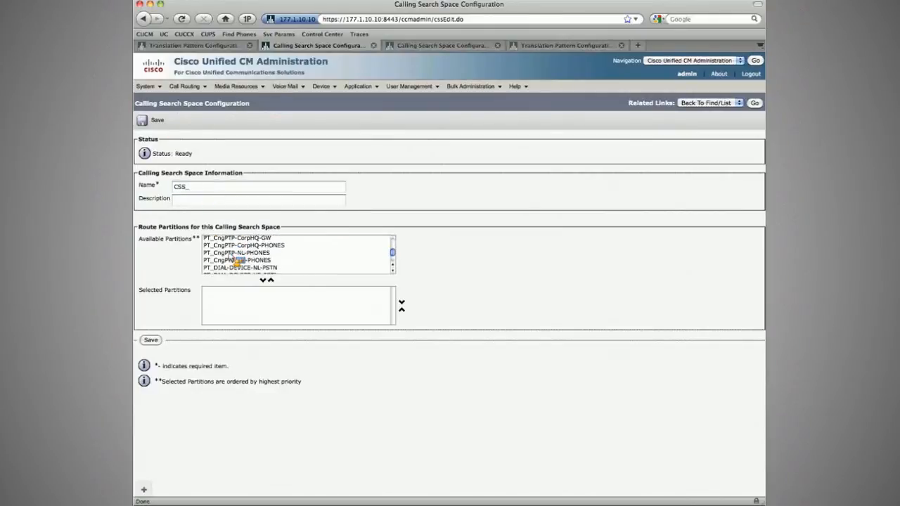
scroll(229, 254, down, 5)
click(235, 239)
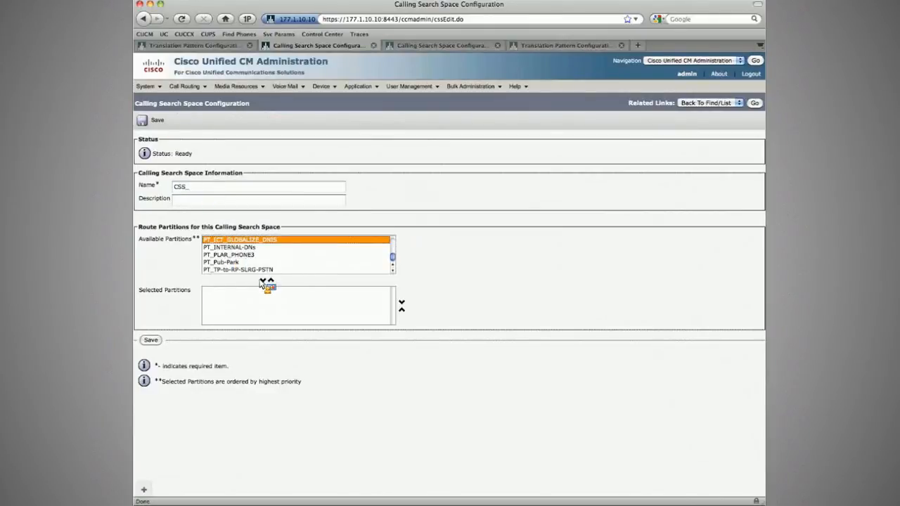
click(262, 279)
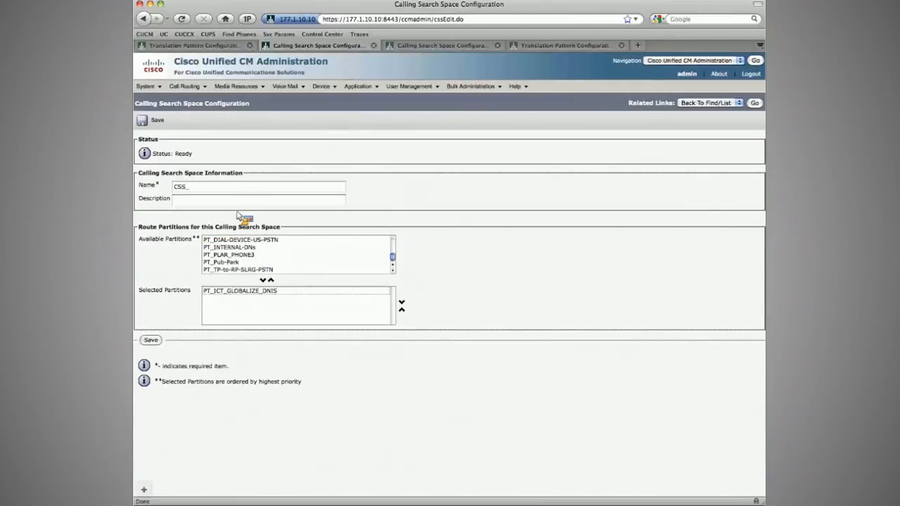
Step: Name the calling search space CSS_ICT_GLOBALIZE_DNIS and save it
click(223, 188)
text(ICT)
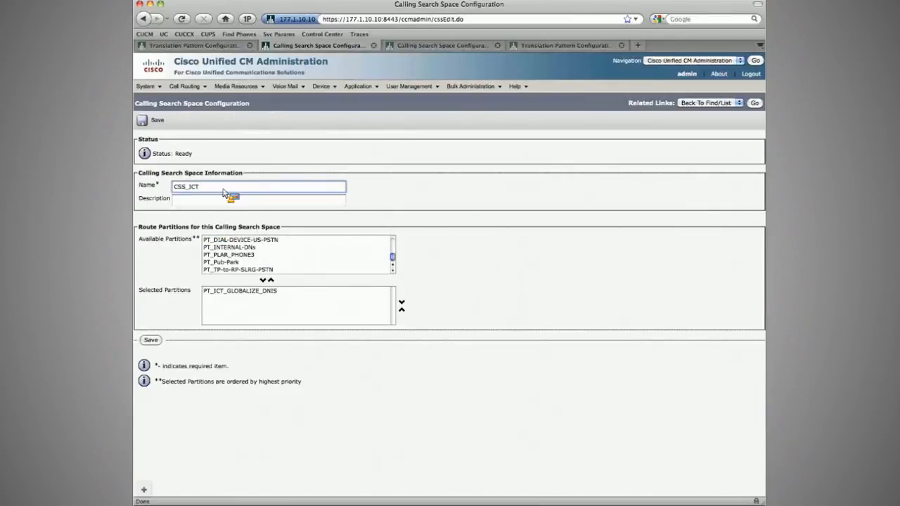
text(_GLOBALIZE_DNIS)
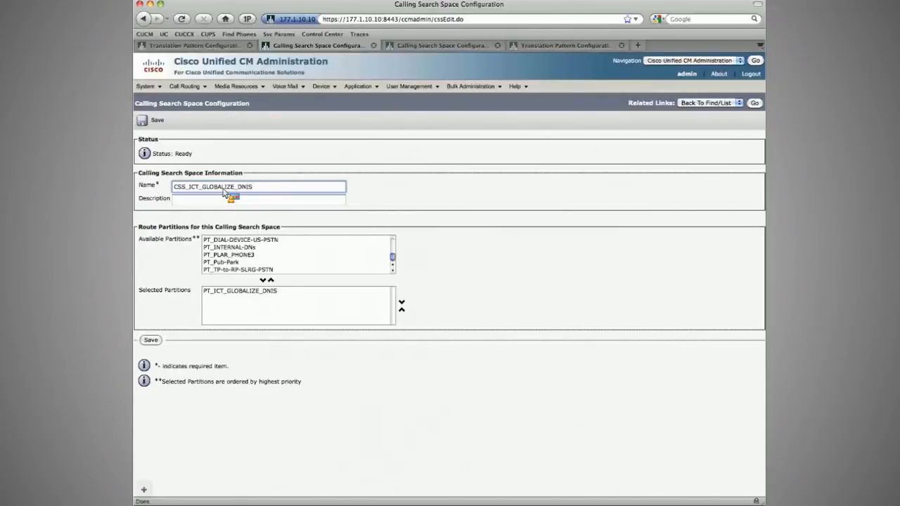
click(155, 122)
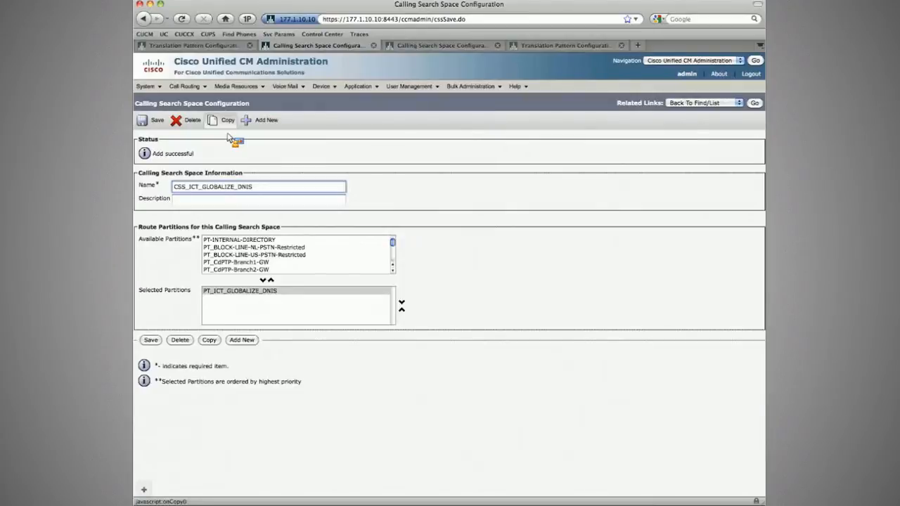
Step: Add a new translation pattern ! and assign it to partition PT_ICT_GLOBALIZE_DNIS
mouse_move(184, 86)
click(205, 209)
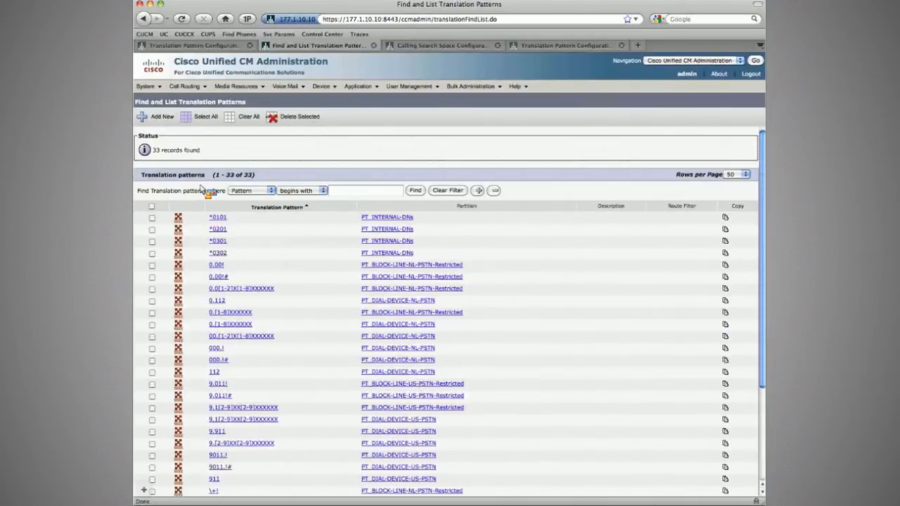
click(308, 189)
key(Tab)
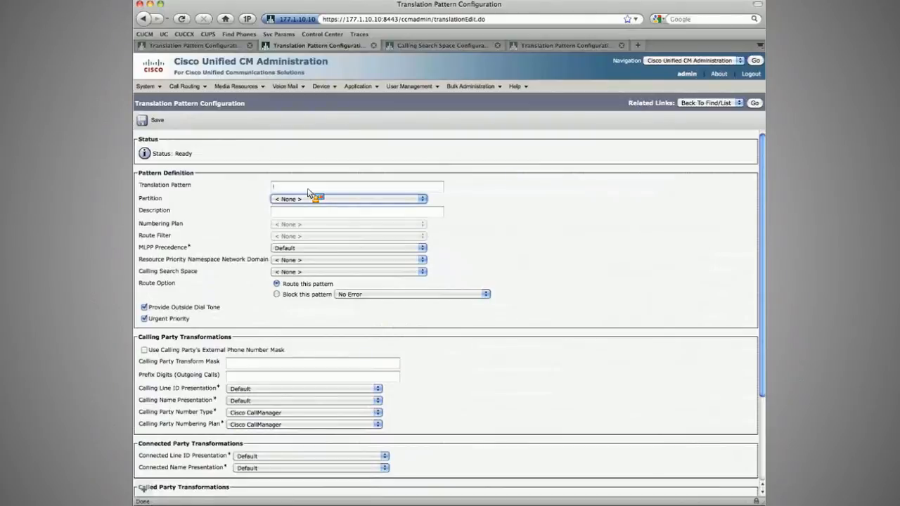
click(308, 198)
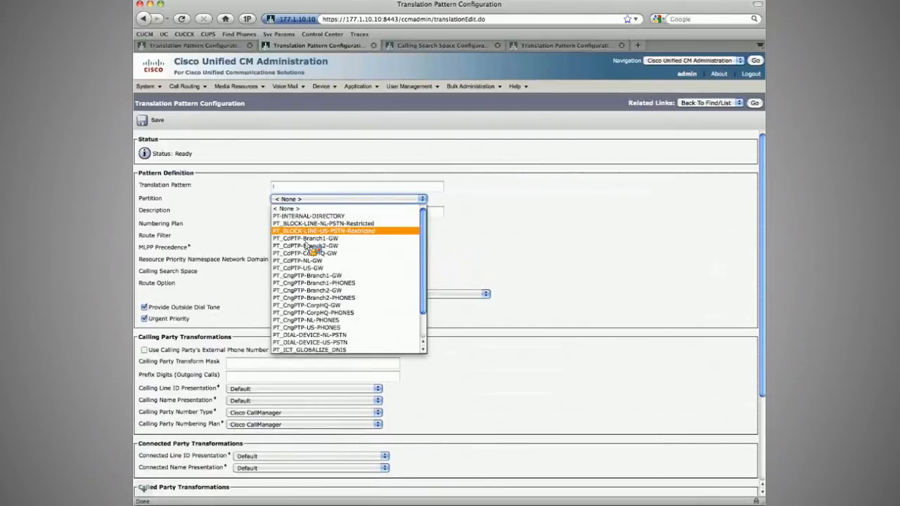
click(310, 349)
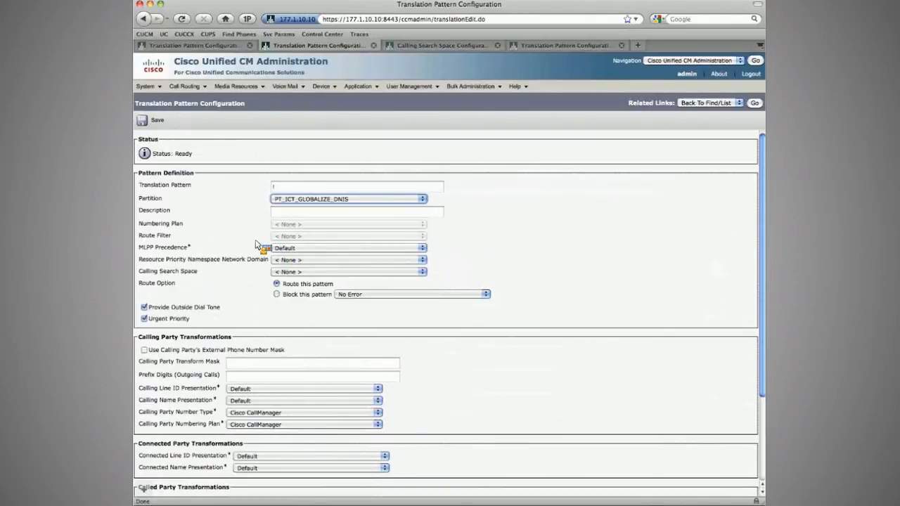
Step: Set the translation pattern's called party prefix digits to +
click(284, 188)
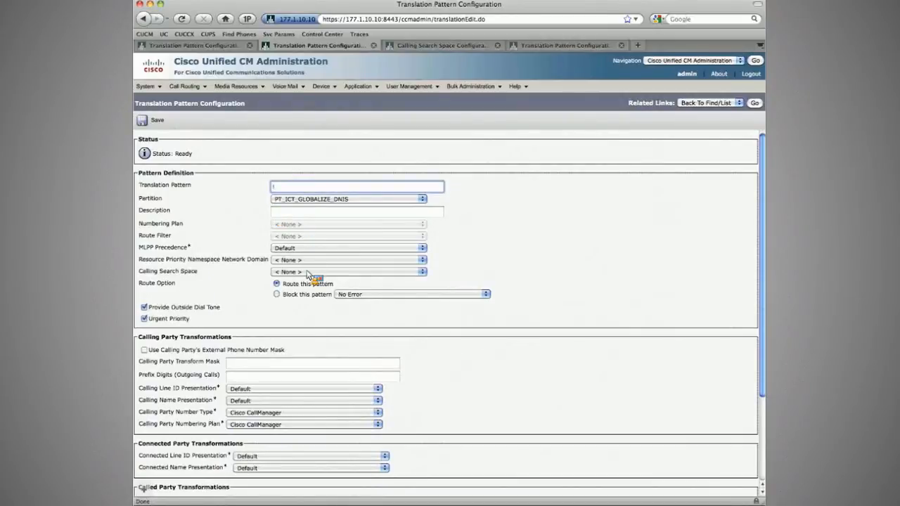
scroll(240, 424, down, 3)
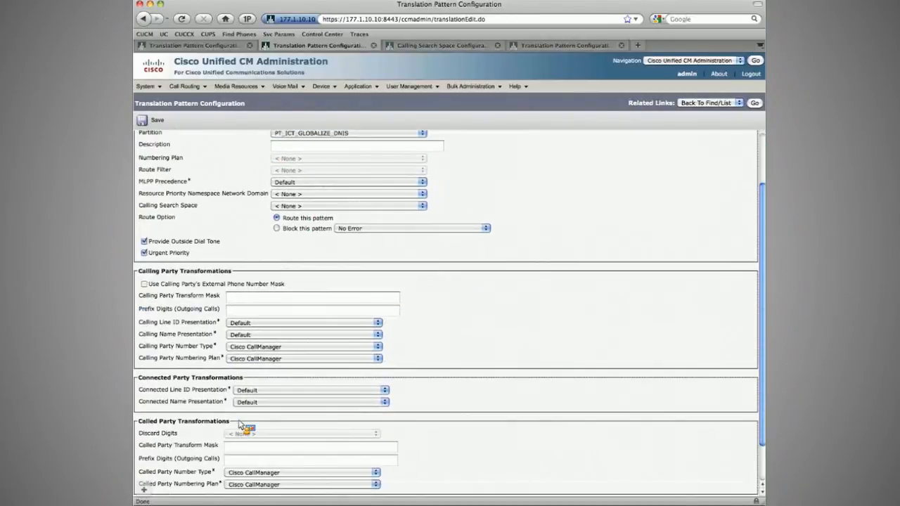
scroll(240, 424, down, 2)
click(240, 416)
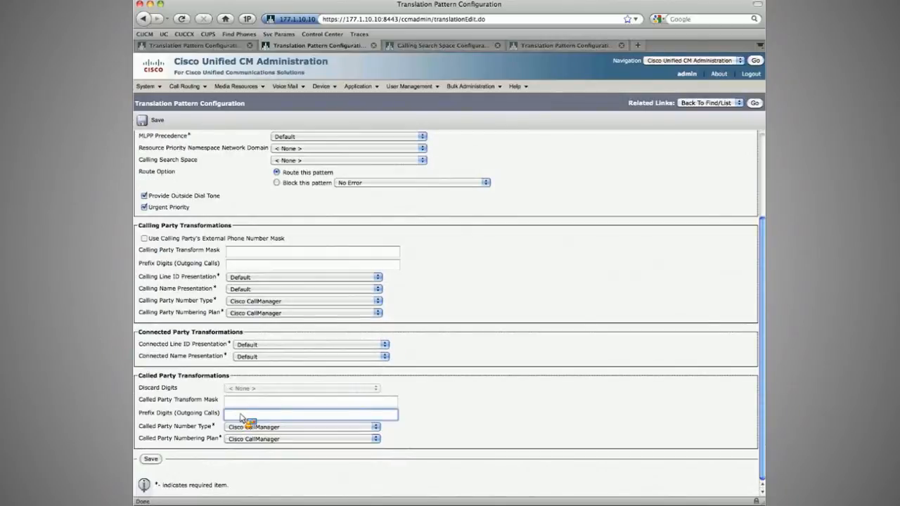
text(+)
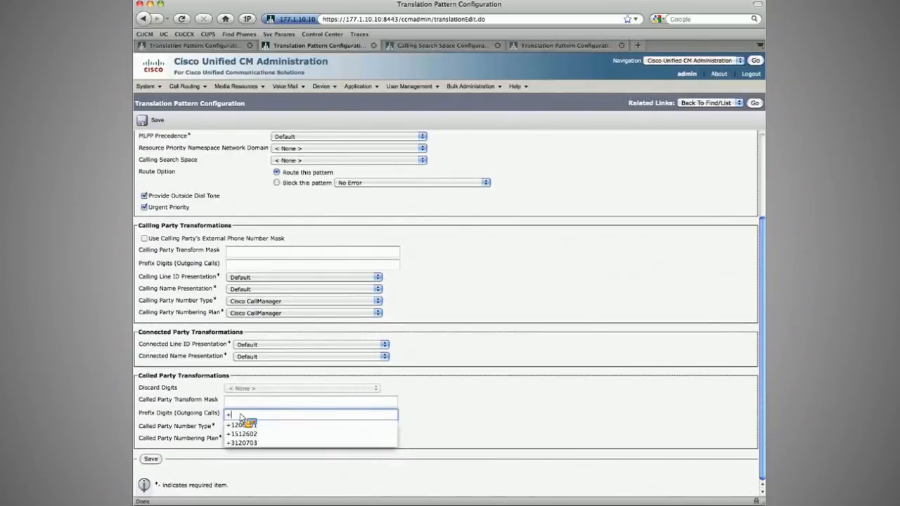
key(Tab)
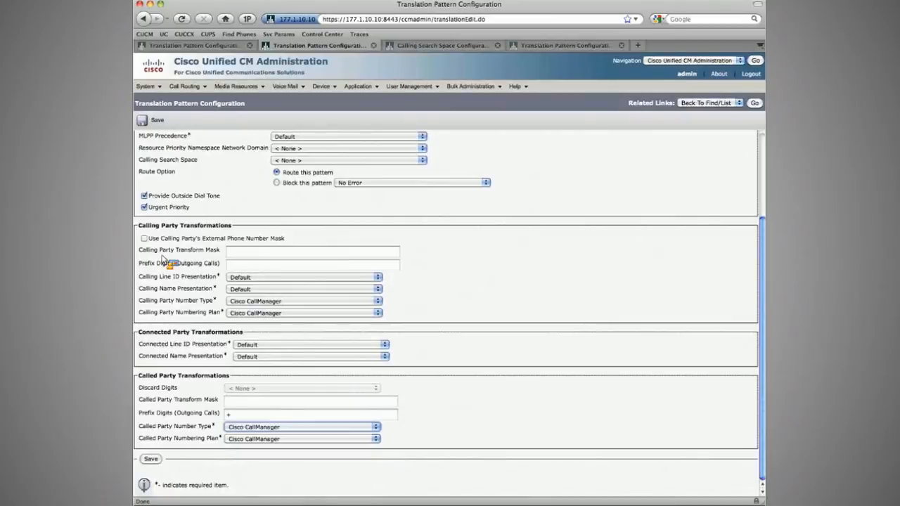
Step: Disable Provide Outside Dial Tone, set the calling search space to CSS_DIAL-DEVICE-US-PSTN, and save the translation pattern
click(144, 197)
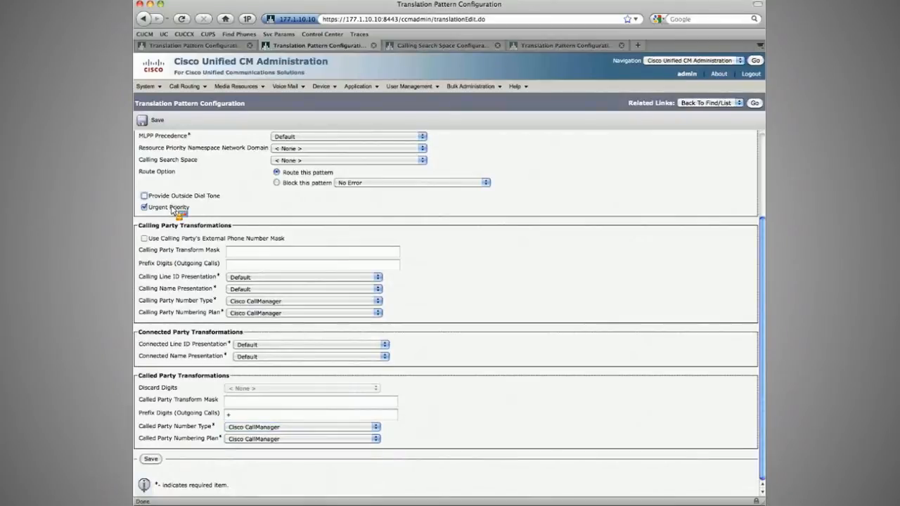
scroll(211, 235, up, 3)
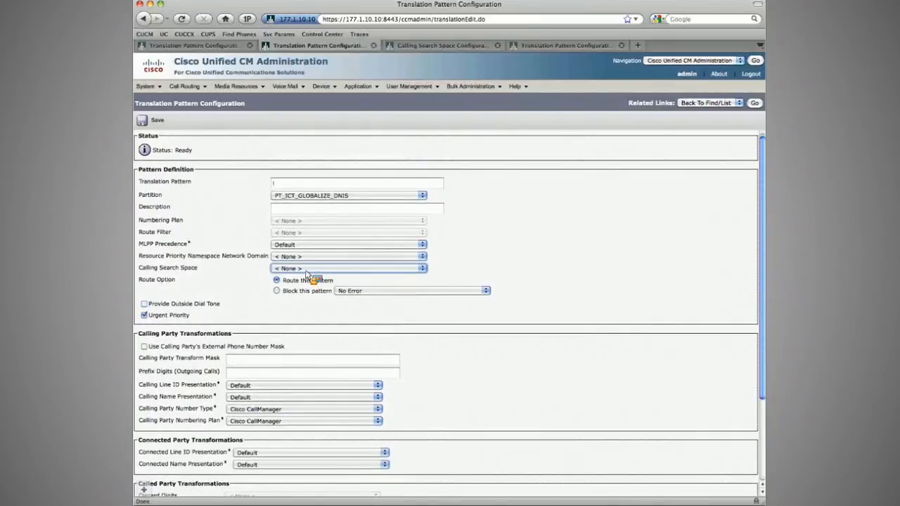
click(306, 270)
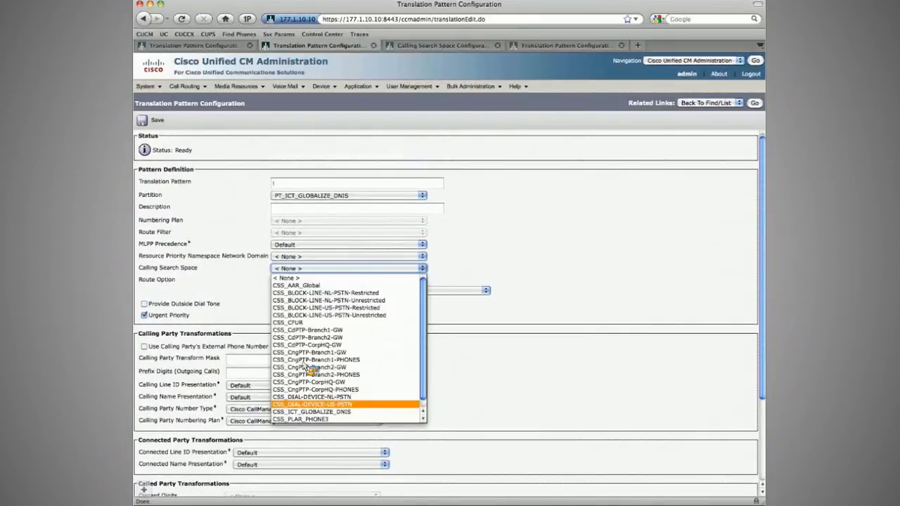
click(303, 405)
click(155, 121)
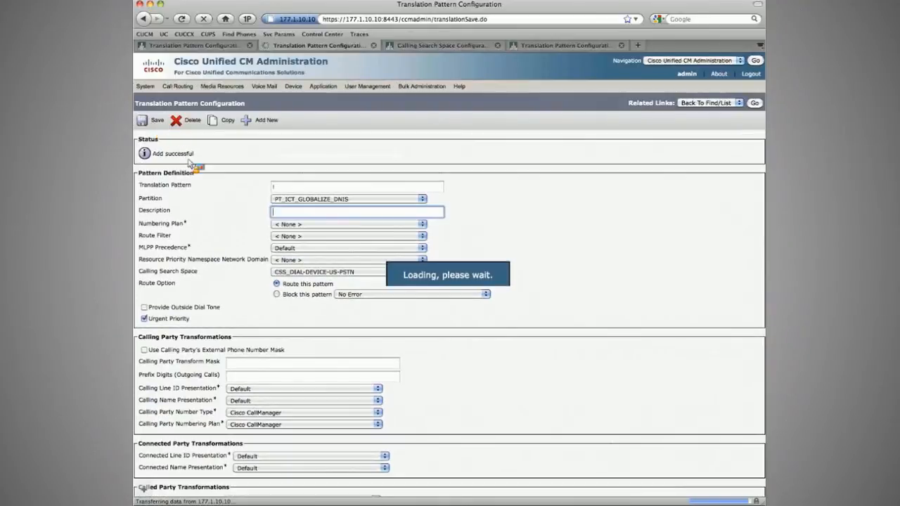
Step: Set the Partner_ICT_Pub trunk's inbound calling search space to CSS_ICT_GLOBALIZE_DNIS and save the trunk
click(321, 86)
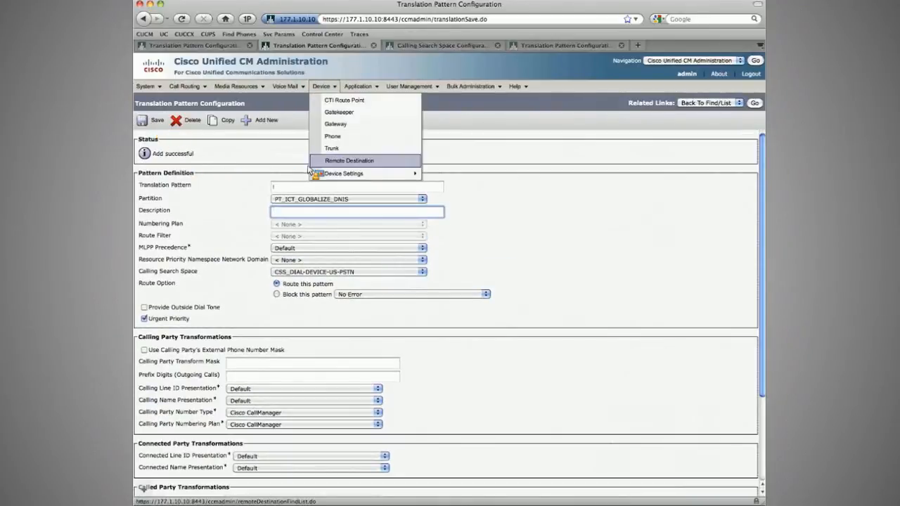
click(331, 149)
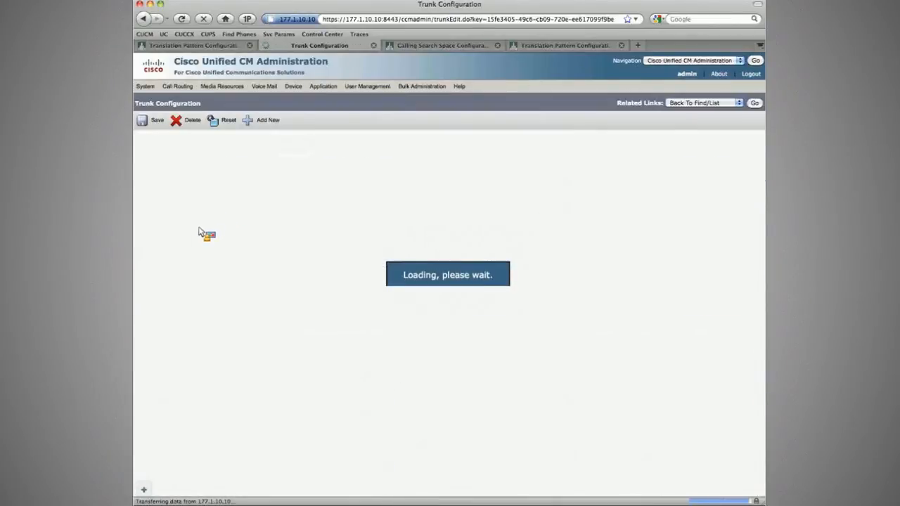
scroll(260, 259, down, 2)
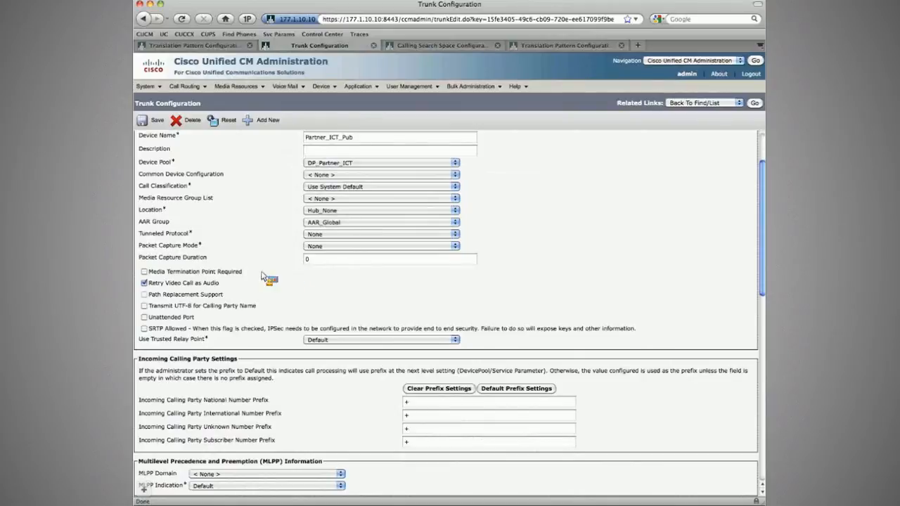
scroll(274, 280, down, 7)
click(250, 283)
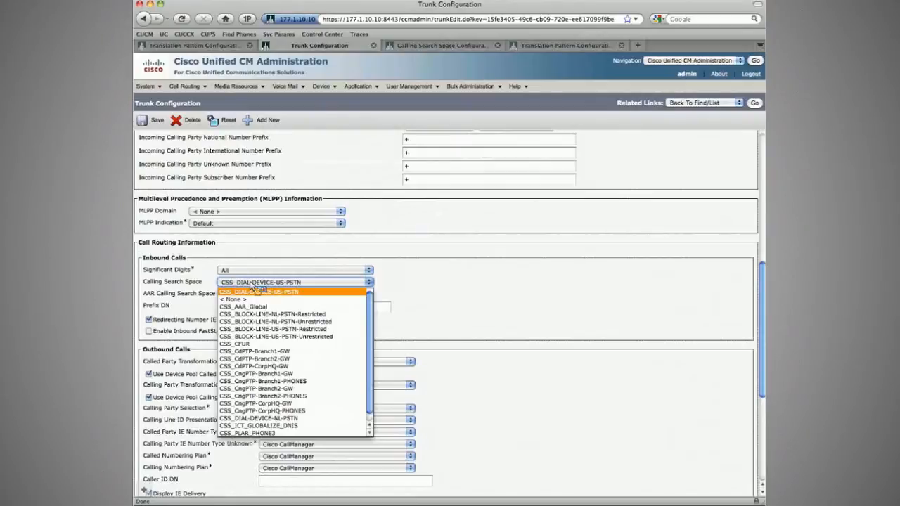
click(255, 426)
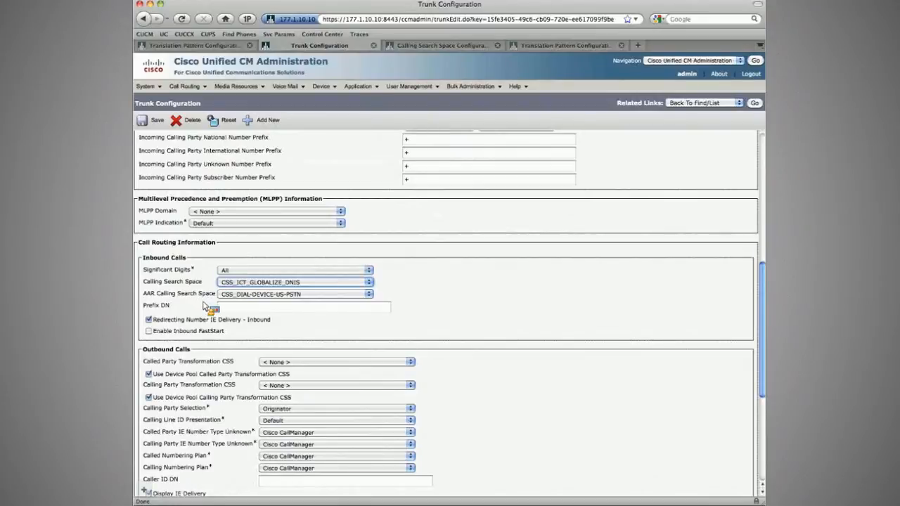
mouse_move(320, 86)
scroll(388, 232, up, 10)
click(156, 122)
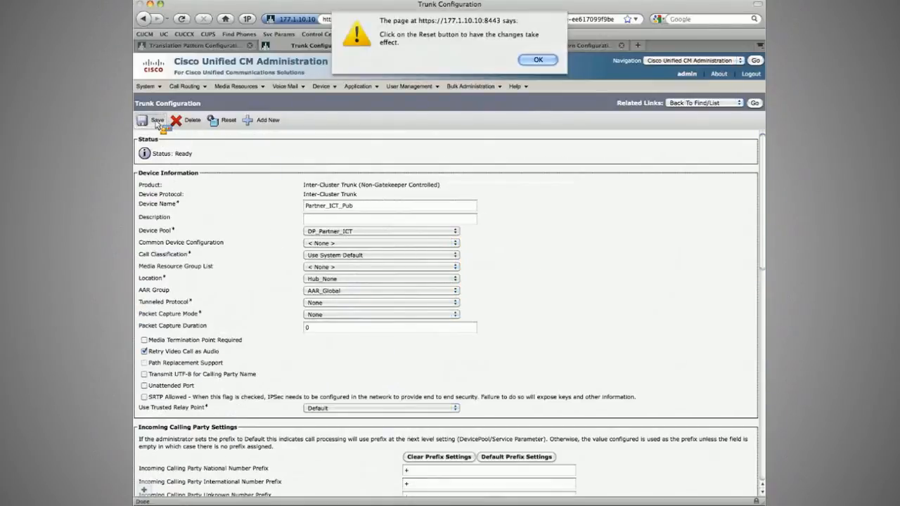
key(Return)
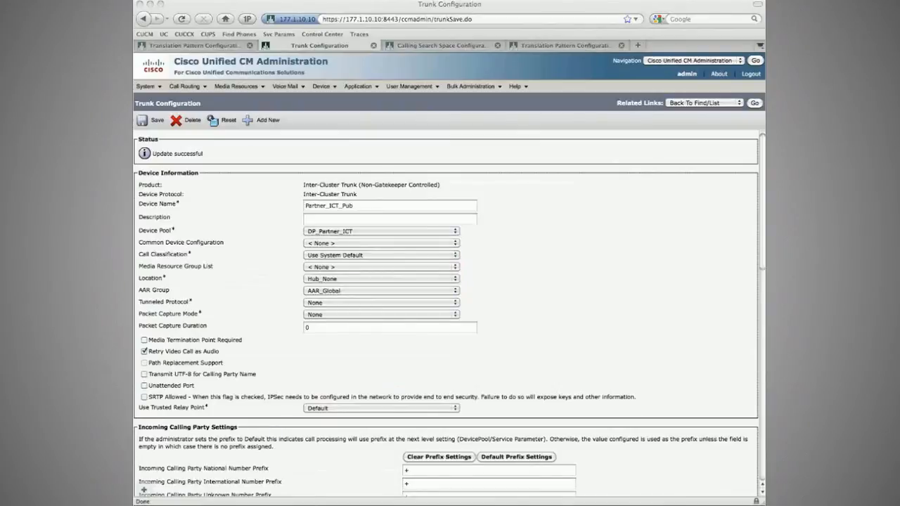
Step: Open the Partner_ICT_Sub trunk, set its inbound calling search space to CSS_ICT_GLOBALIZE_DNIS, and save it
click(703, 156)
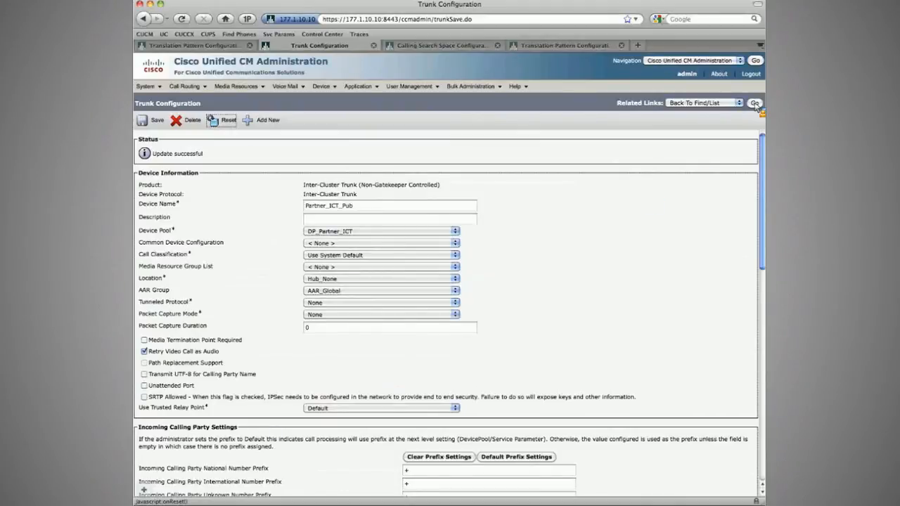
click(754, 103)
click(197, 248)
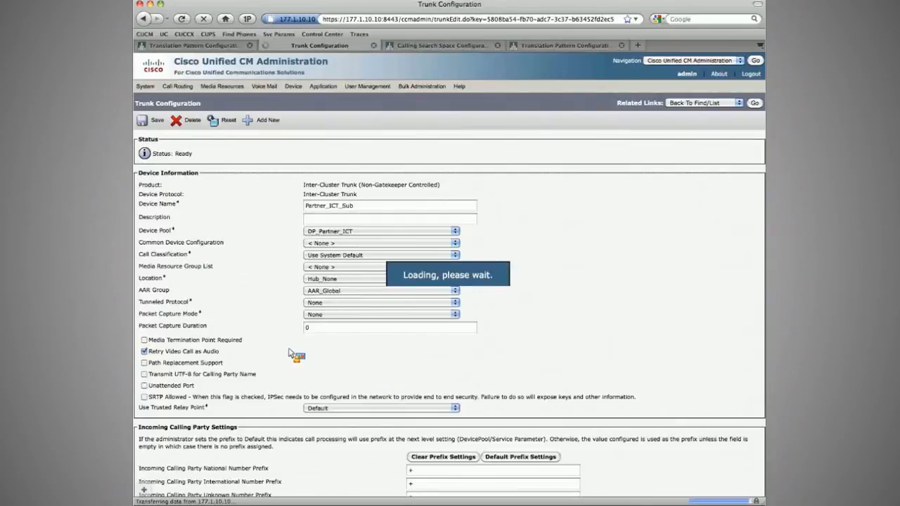
scroll(294, 354, down, 6)
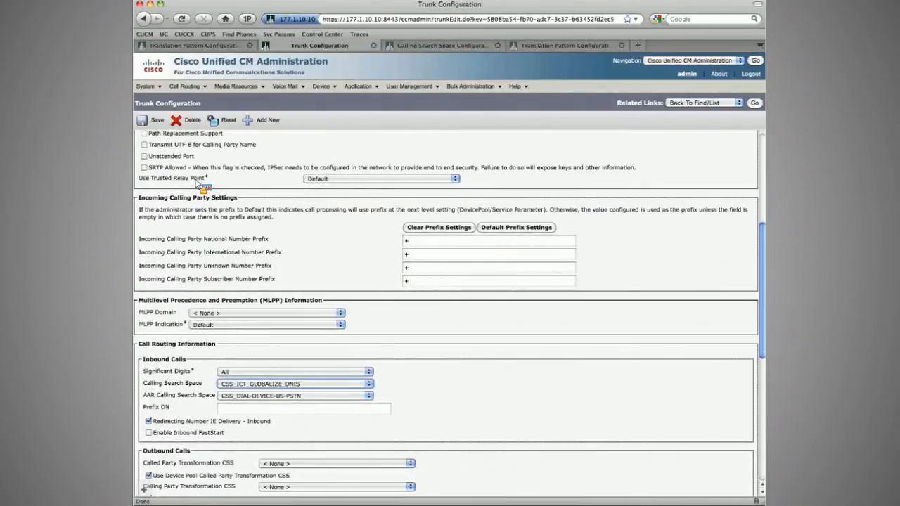
click(154, 120)
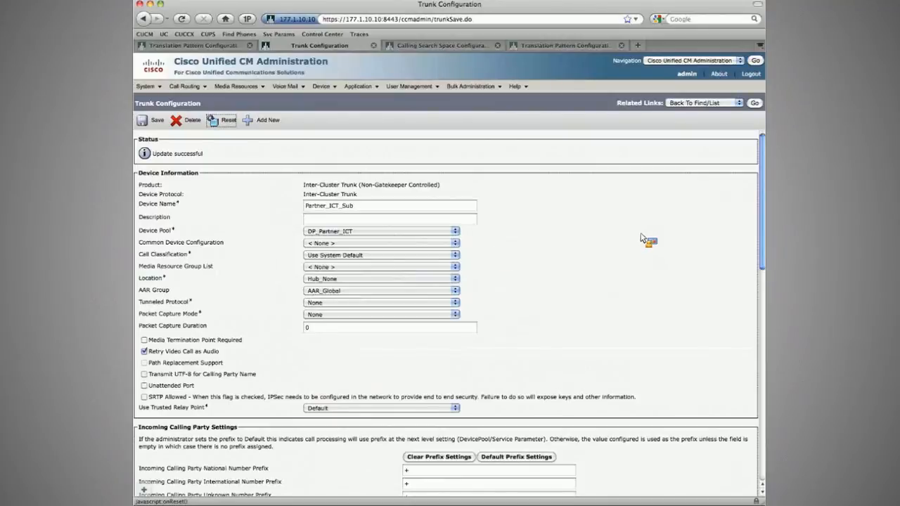
Step: Return to the trunk list, open the ! translation pattern, and review the other open translation pattern tabs
click(755, 103)
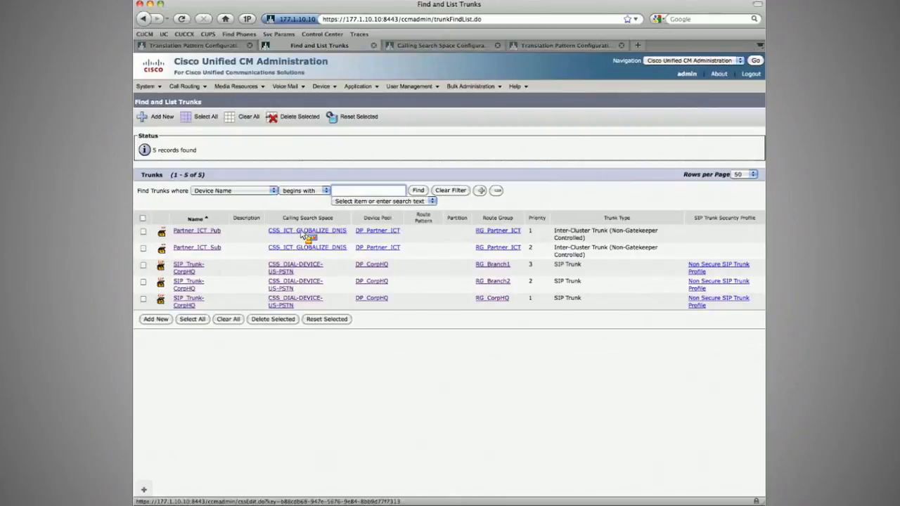
click(184, 86)
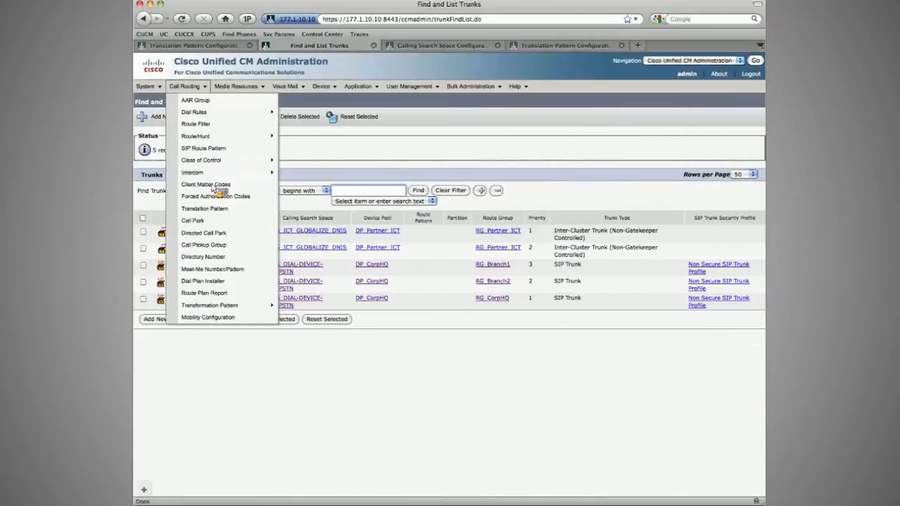
click(206, 208)
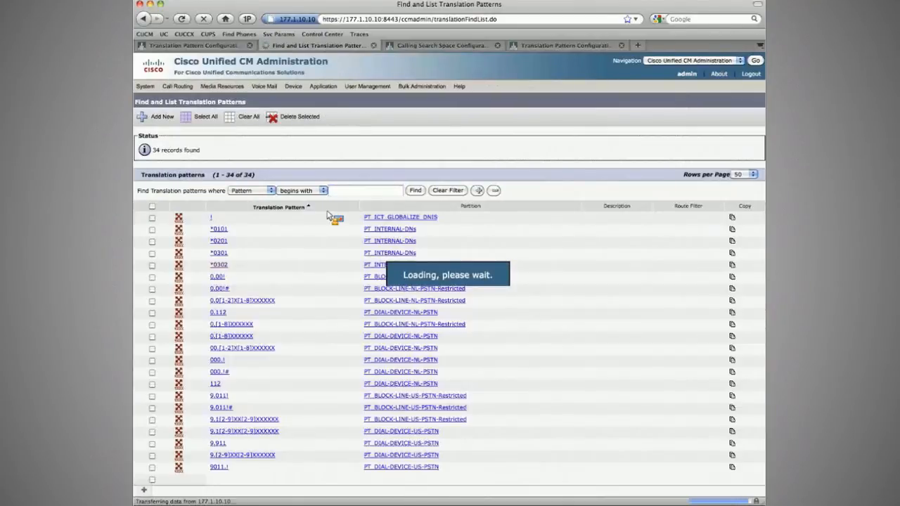
click(211, 218)
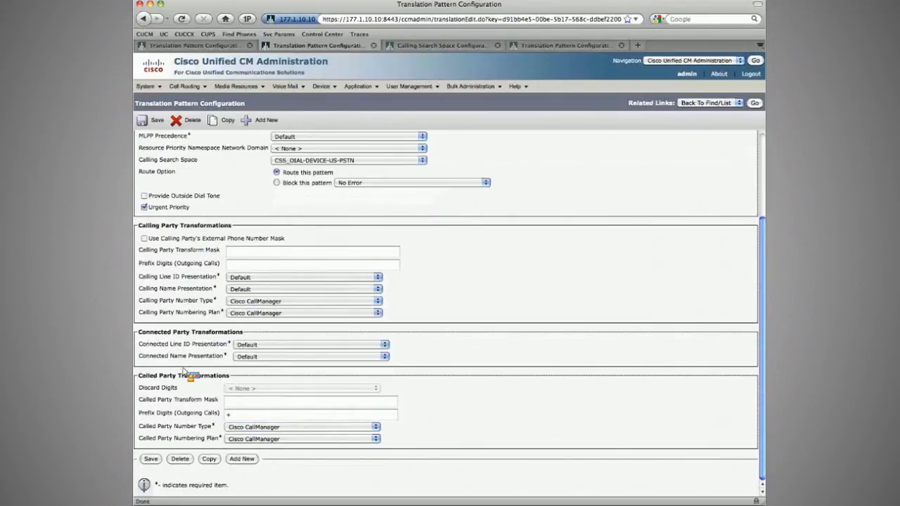
click(457, 46)
key(super+w)
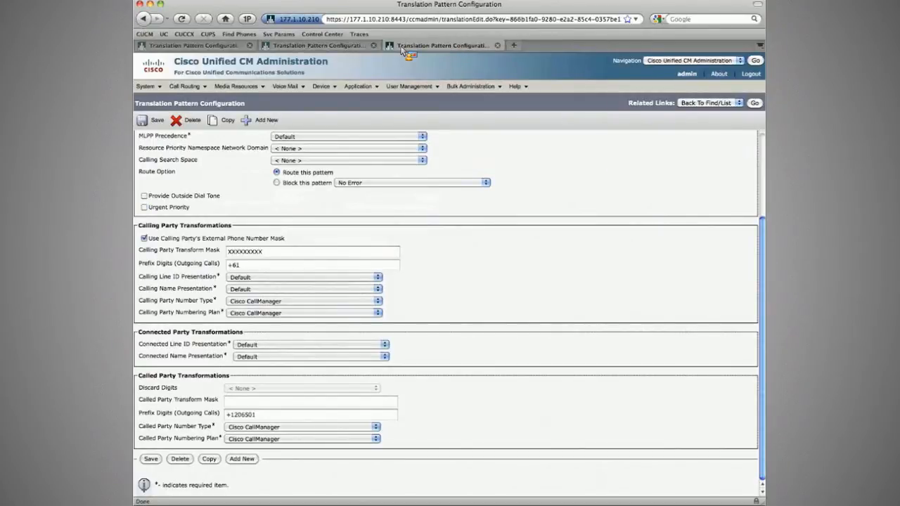
click(220, 49)
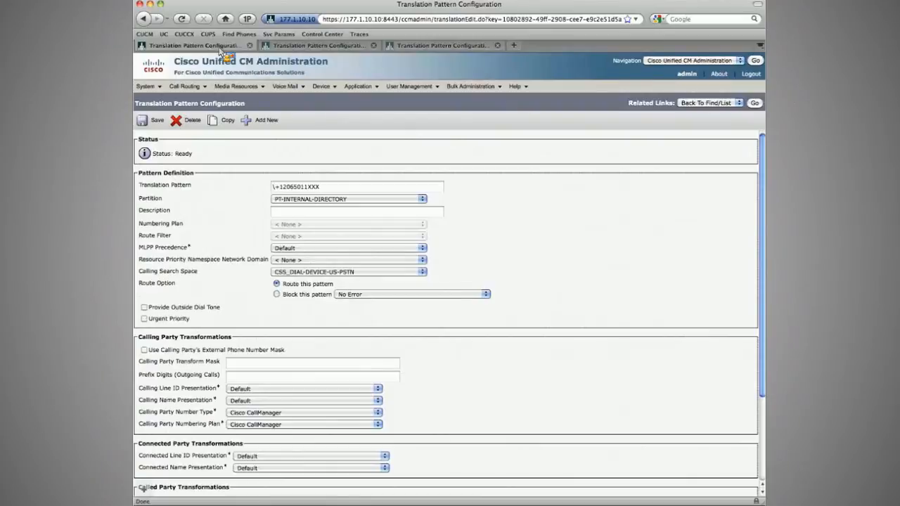
click(249, 45)
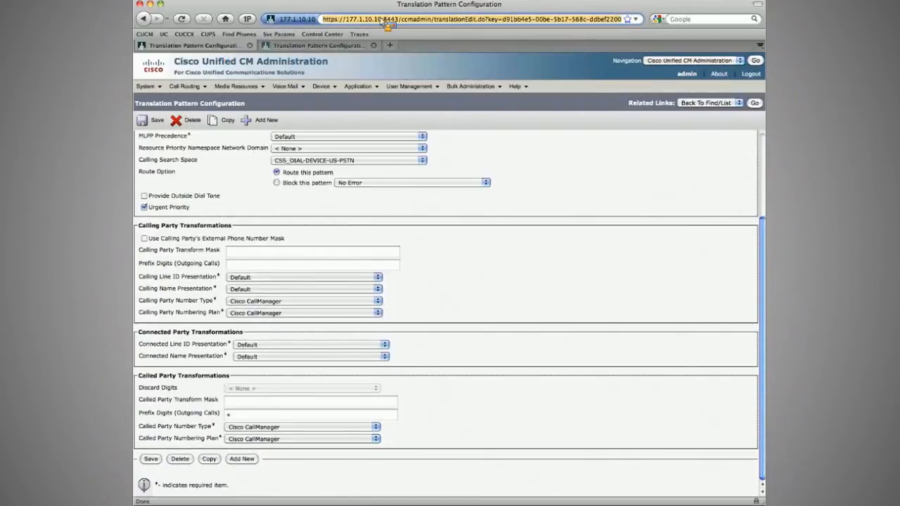
click(365, 42)
double_click(386, 21)
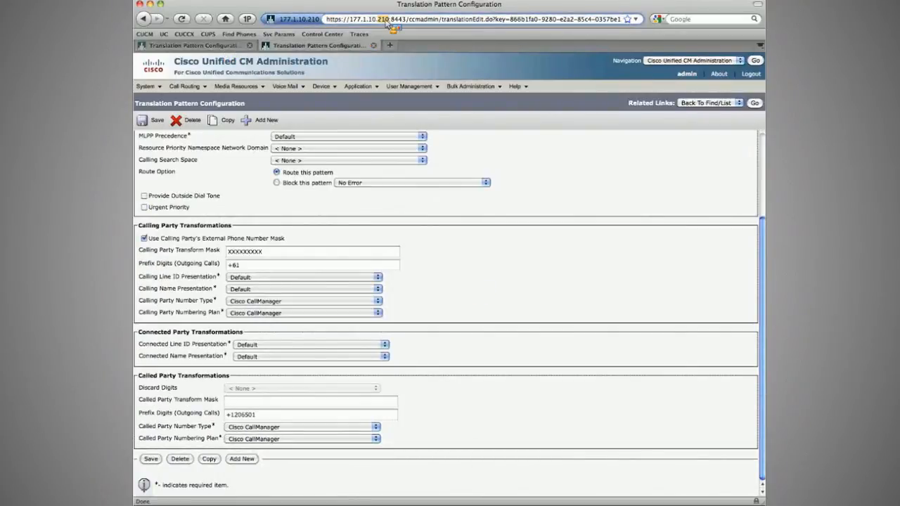
click(380, 36)
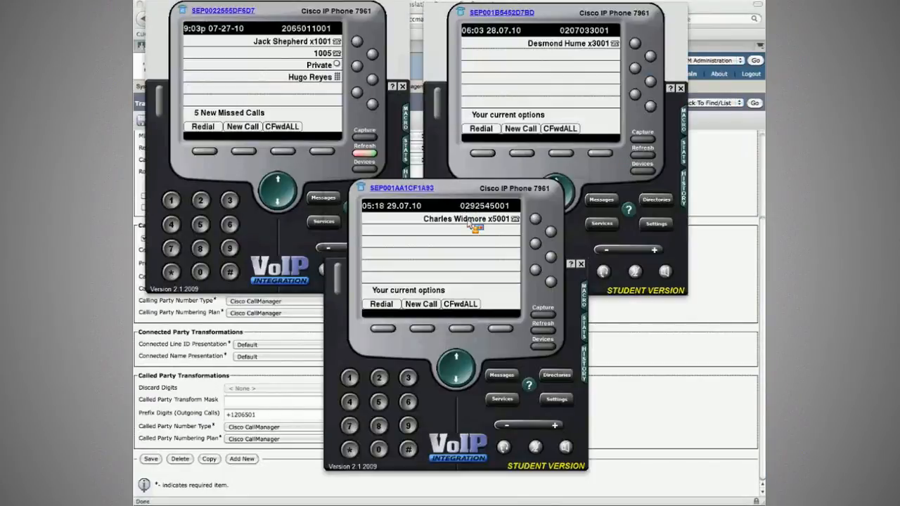
click(421, 329)
text(1001)
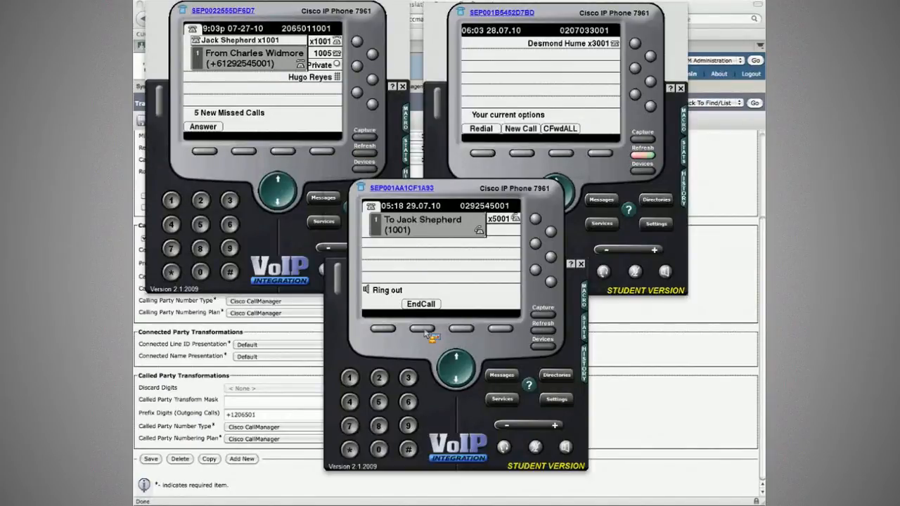
key(super+Tab)
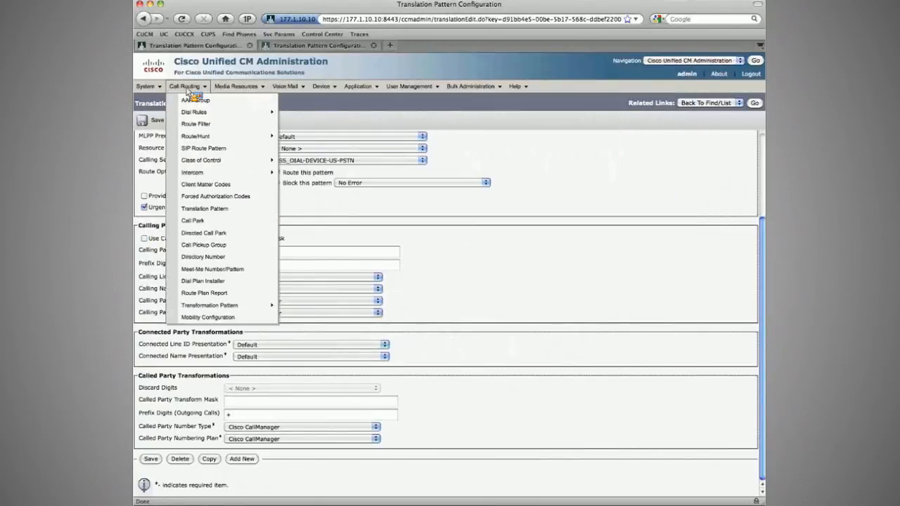
Step: Open the ! translation pattern in PT_ICT_GLOBALIZE_DNIS to review it, then return to the pattern list
click(203, 209)
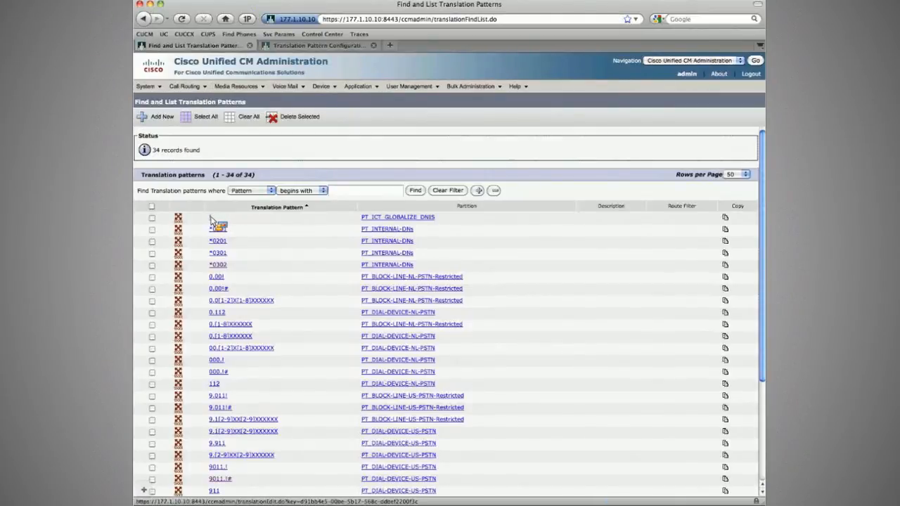
click(212, 218)
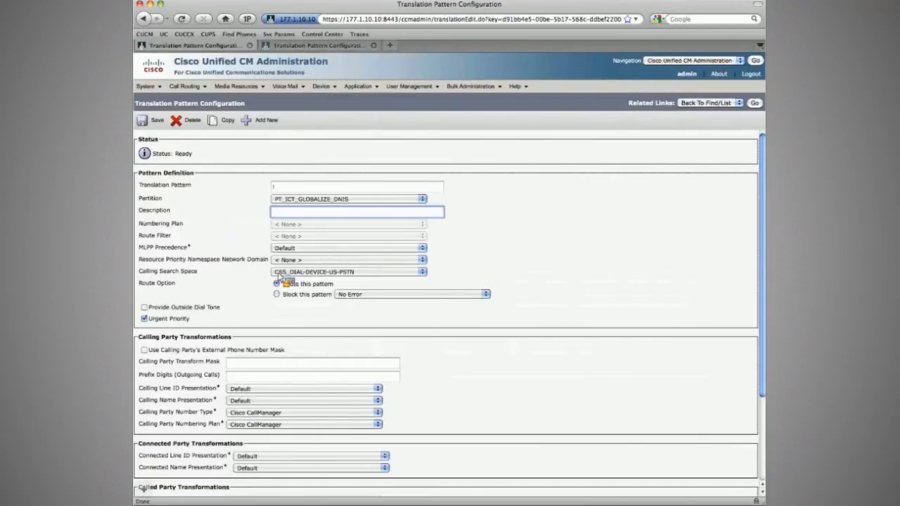
click(754, 103)
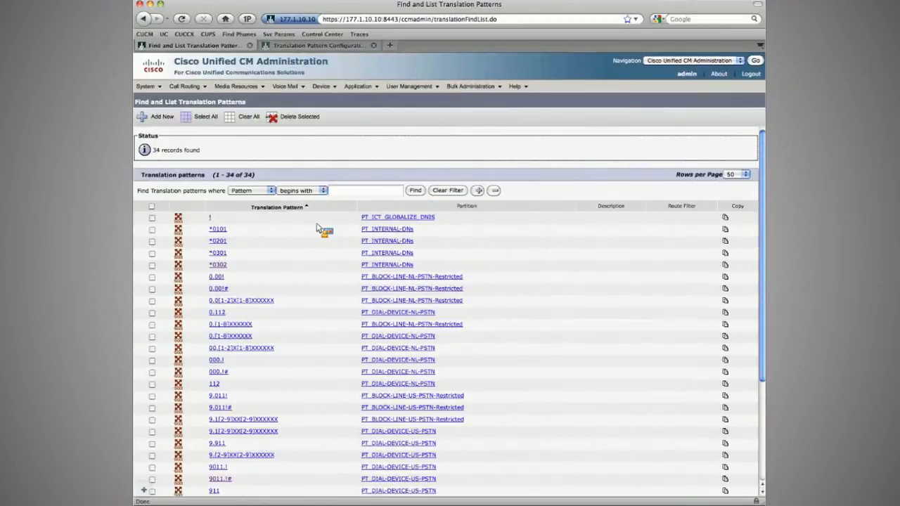
Step: Open the \+12065011XXX translation pattern and review its calling and called party transformations
scroll(295, 352, down, 5)
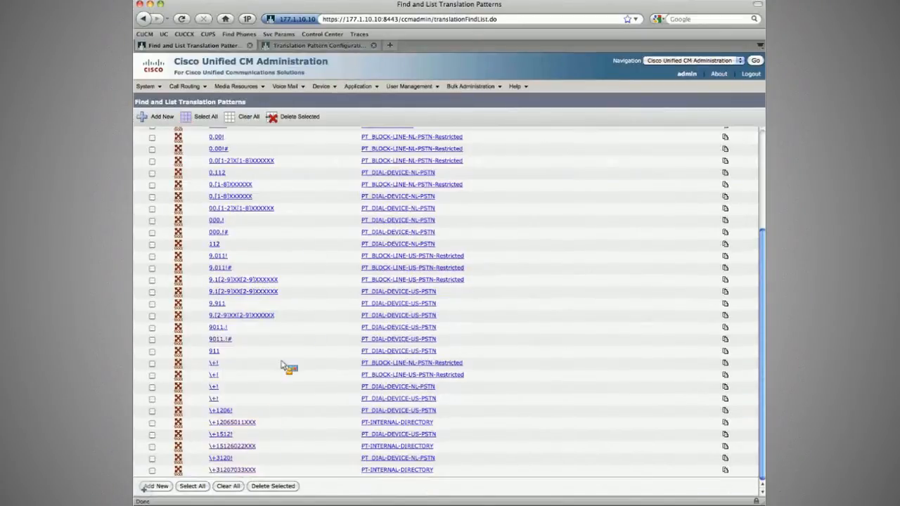
click(240, 432)
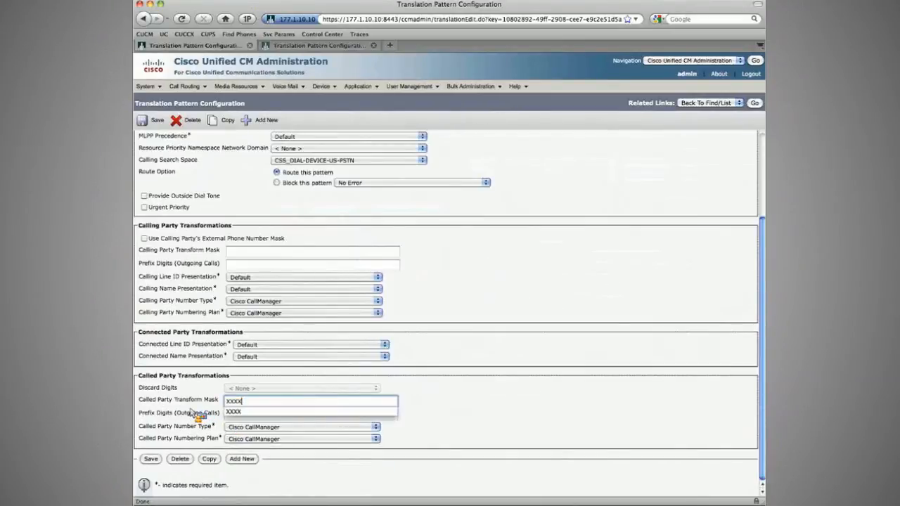
click(192, 411)
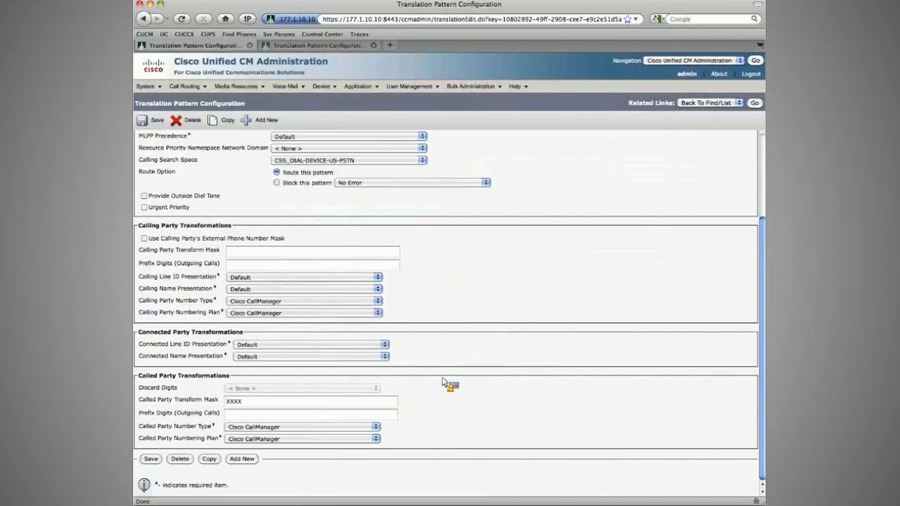
scroll(445, 383, up, 4)
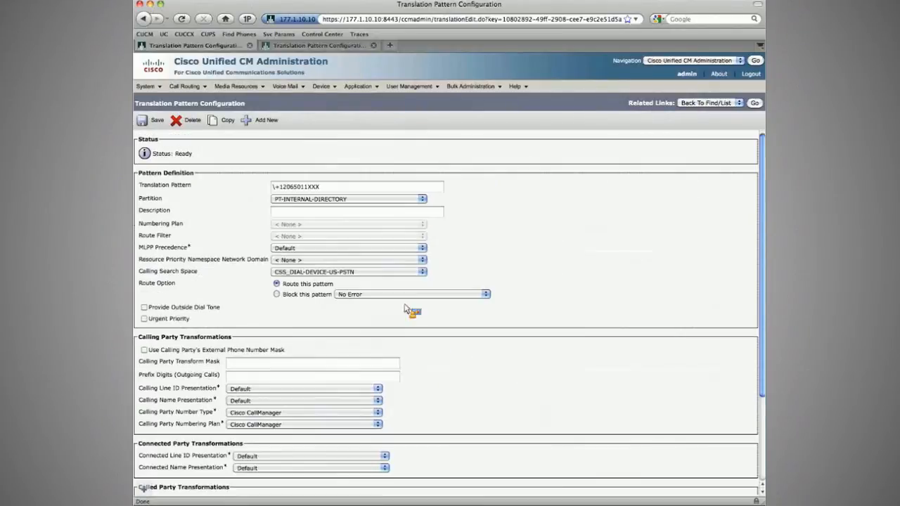
scroll(344, 190, down, 1)
click(344, 181)
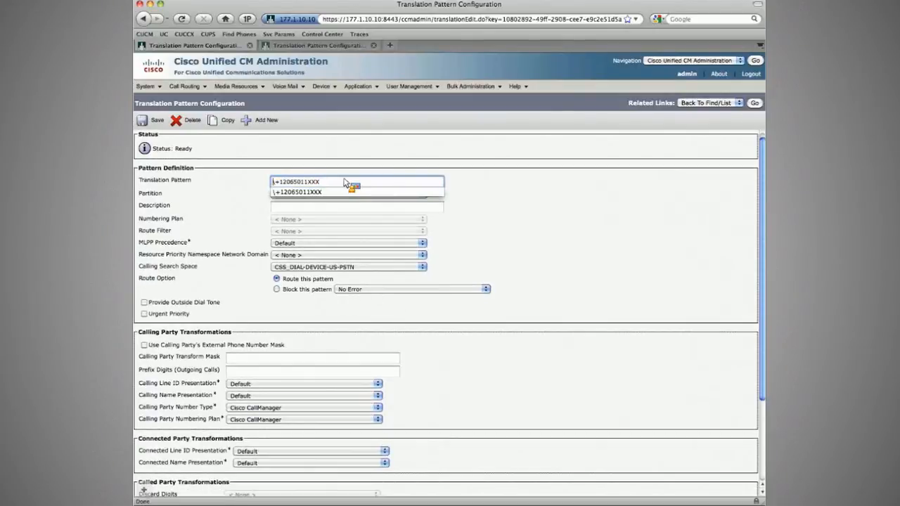
scroll(251, 407, down, 3)
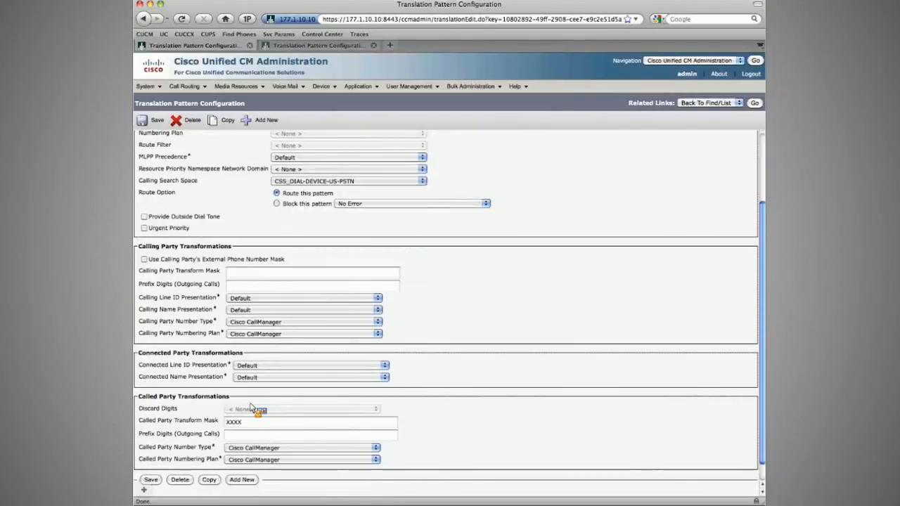
scroll(252, 408, down, 1)
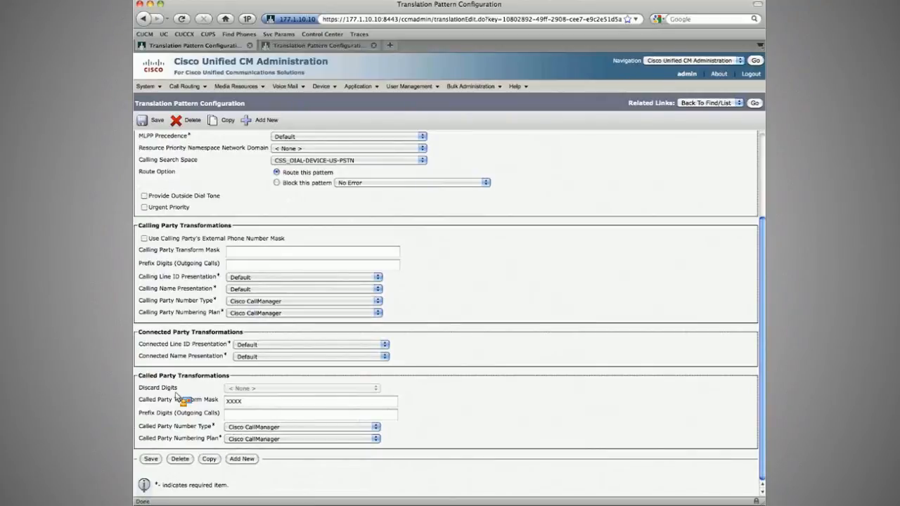
key(super+Tab)
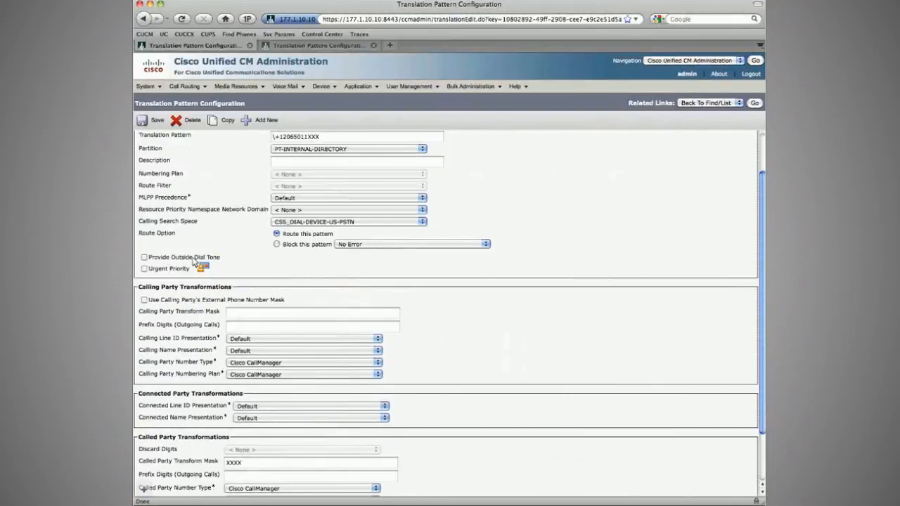
Step: Set the \+12065011XXX pattern's calling party transform mask to XXXX and save it
scroll(195, 261, down, 2)
click(246, 251)
text(XXXX)
key(Tab)
click(149, 120)
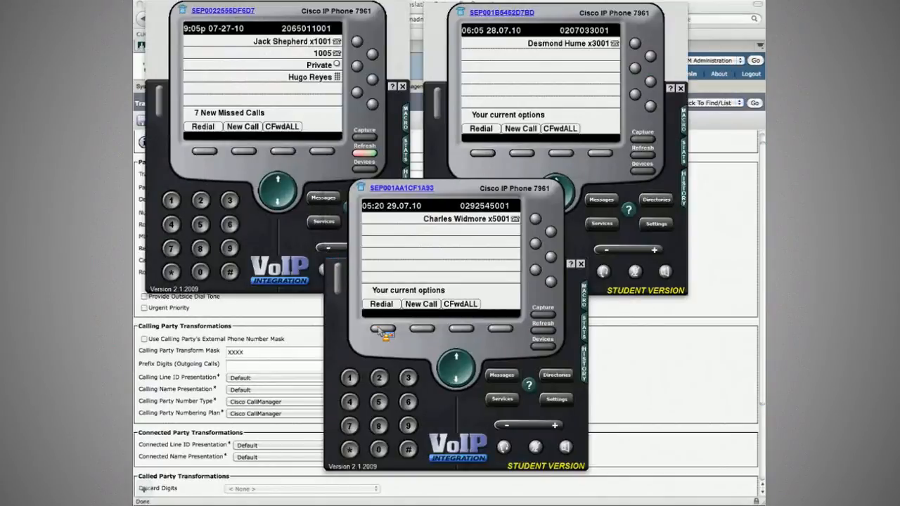
click(384, 330)
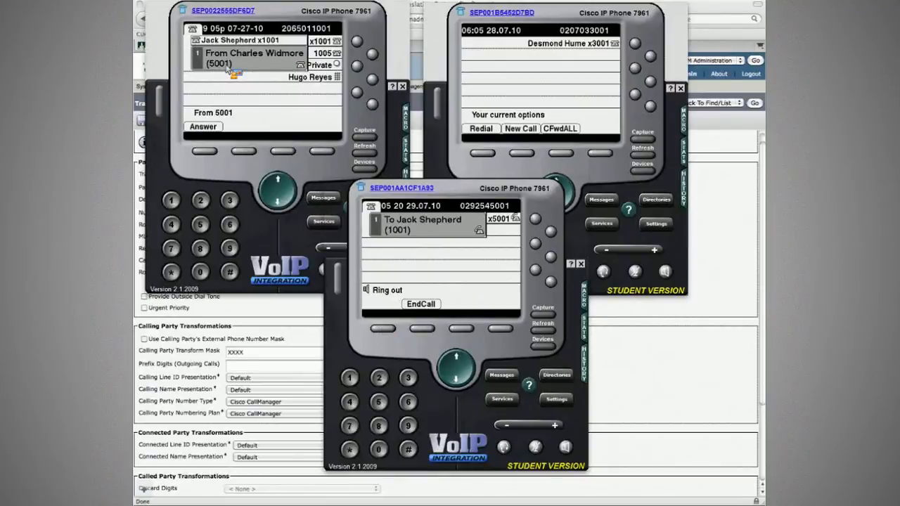
click(198, 336)
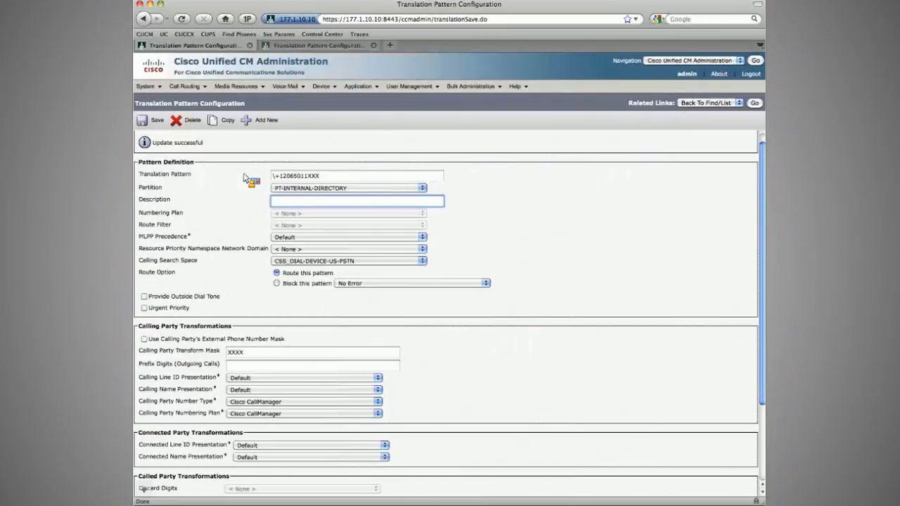
Step: Open the remaining PT-INTERNAL-DIRECTORY patterns and save the \+15126022XXX pattern with calling party transform mask XXXX
drag(272, 176, 360, 172)
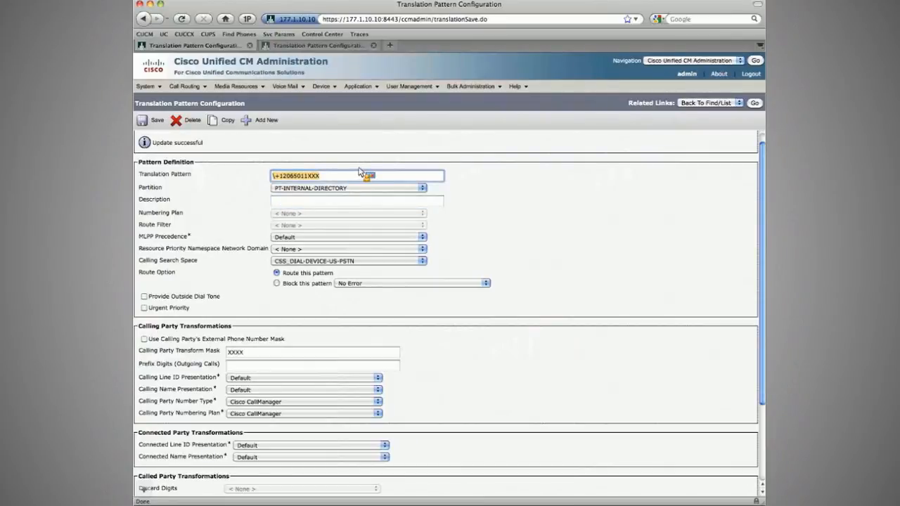
drag(360, 172, 315, 317)
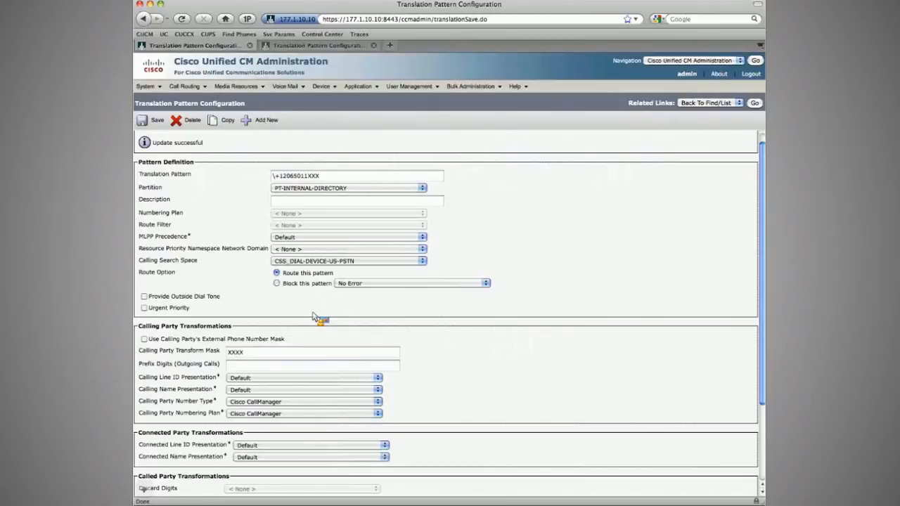
key(super+Tab)
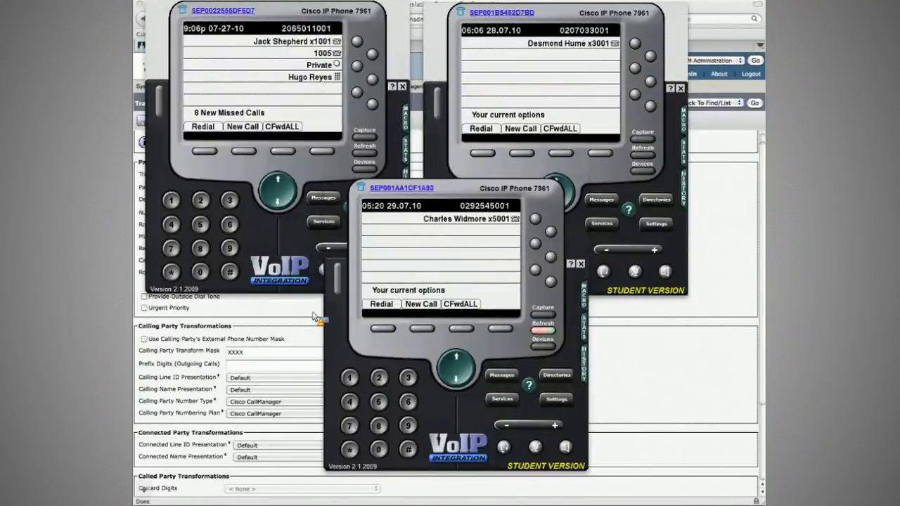
click(313, 316)
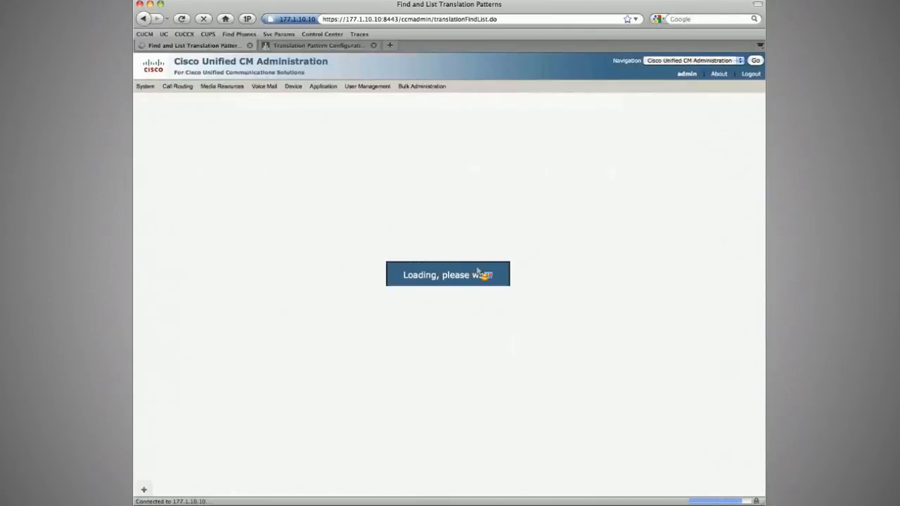
scroll(260, 422, down, 5)
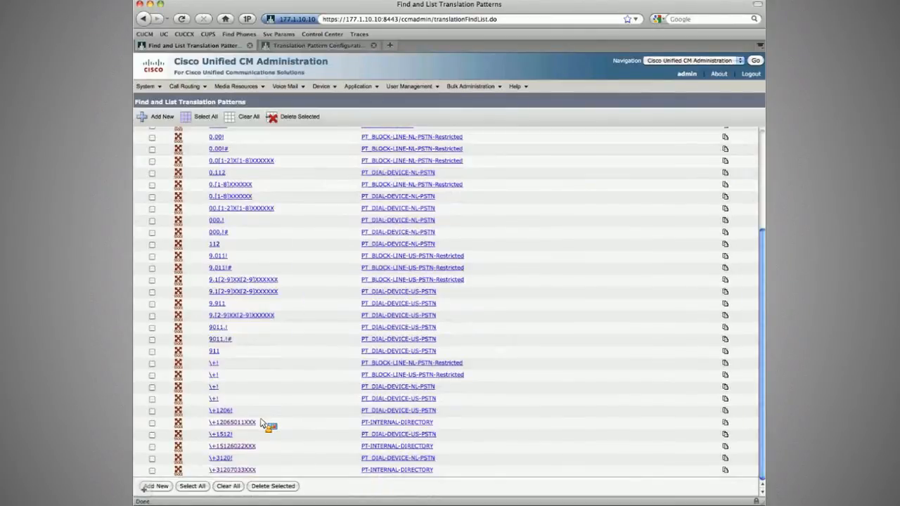
super+click(239, 470)
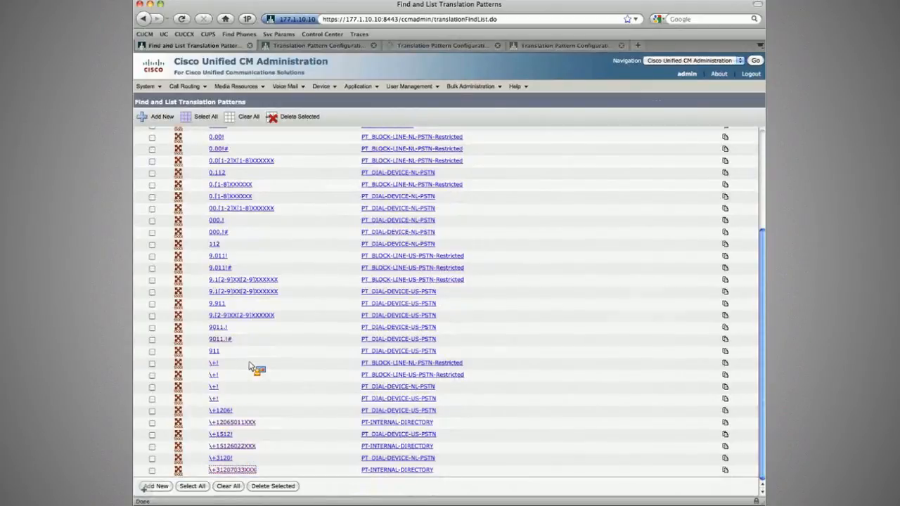
key(super+w)
key(Return)
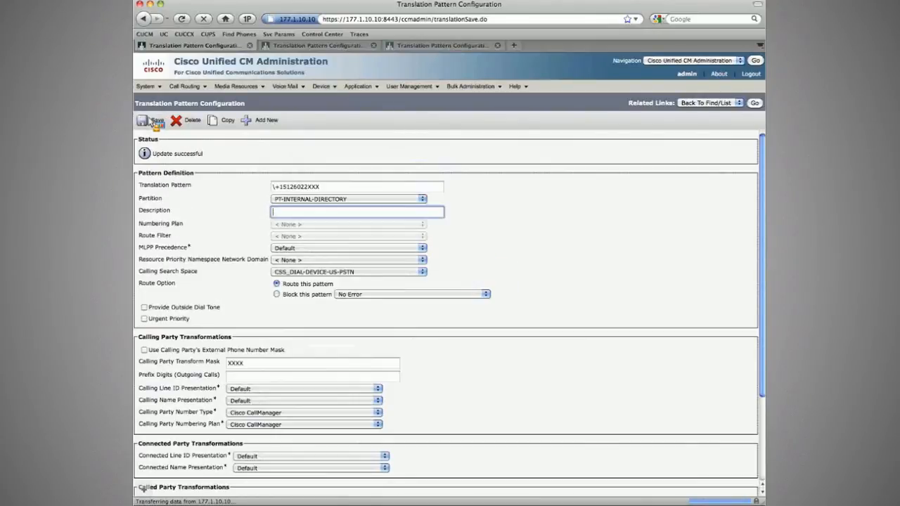
Step: Set the \+31207033XXX pattern's calling party transform mask to XXXX and save it
key(super+w)
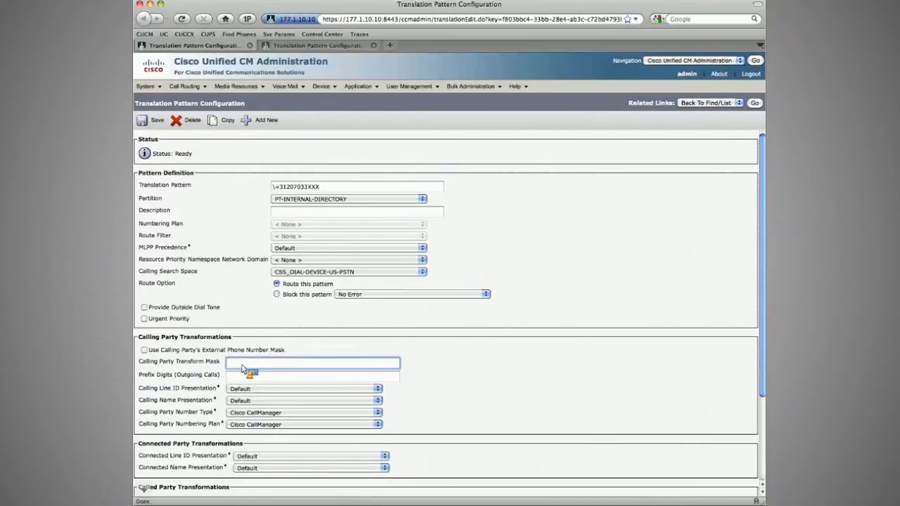
text(XXXX)
key(Tab)
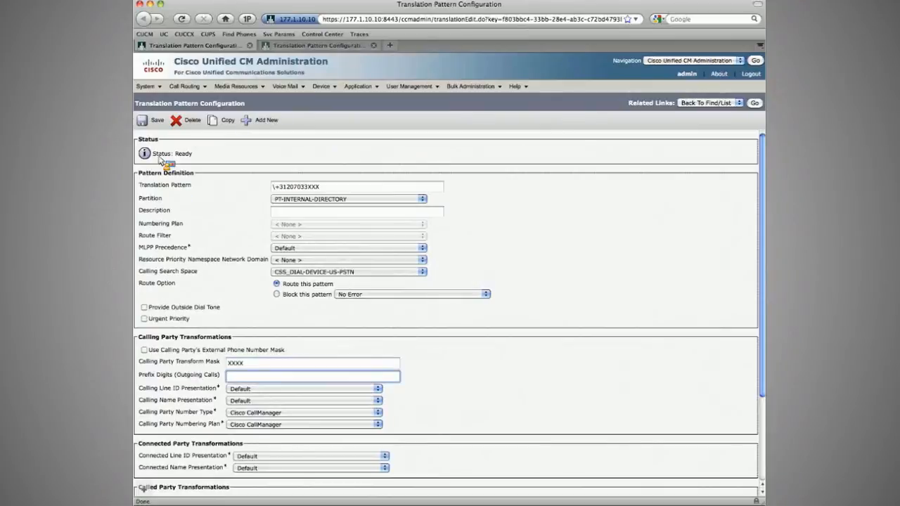
click(154, 120)
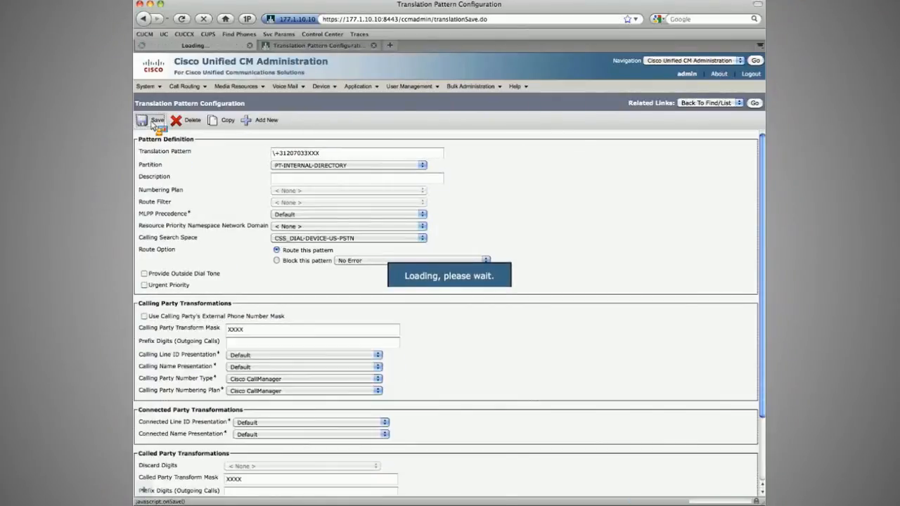
click(308, 48)
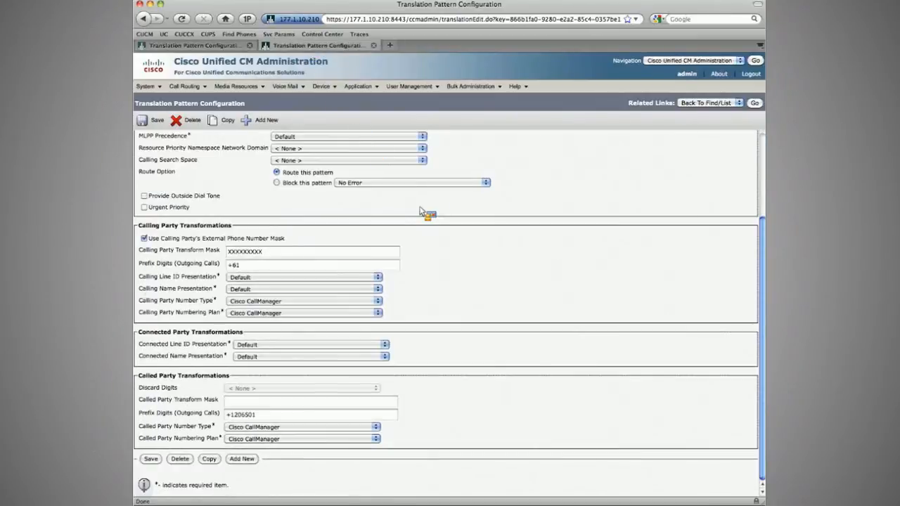
key(super+Tab)
click(422, 329)
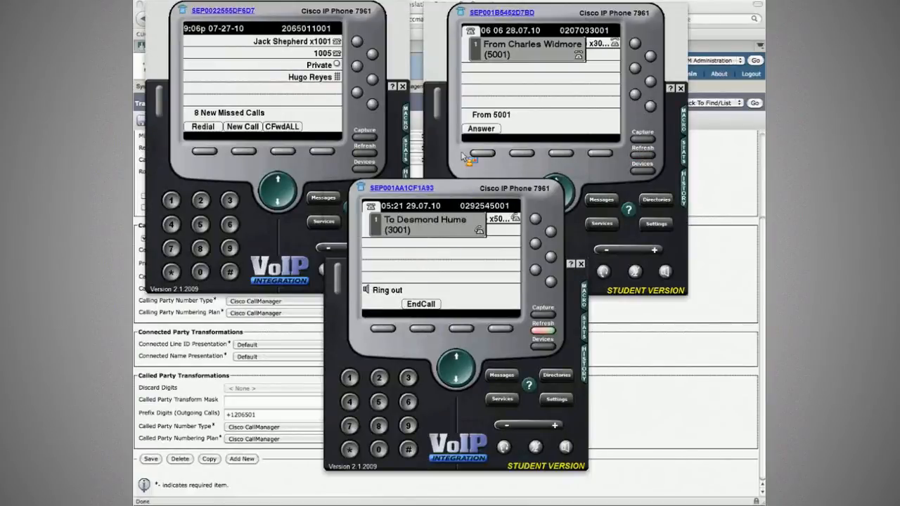
click(424, 330)
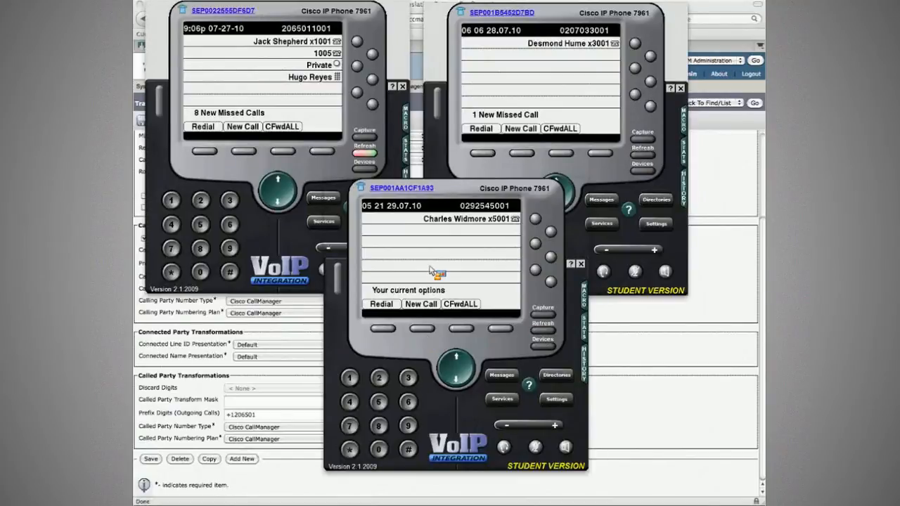
click(559, 376)
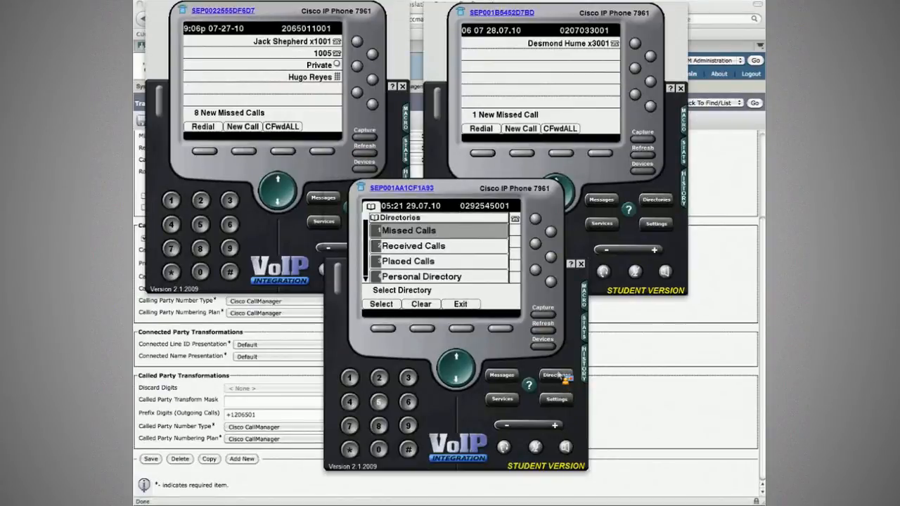
key(5)
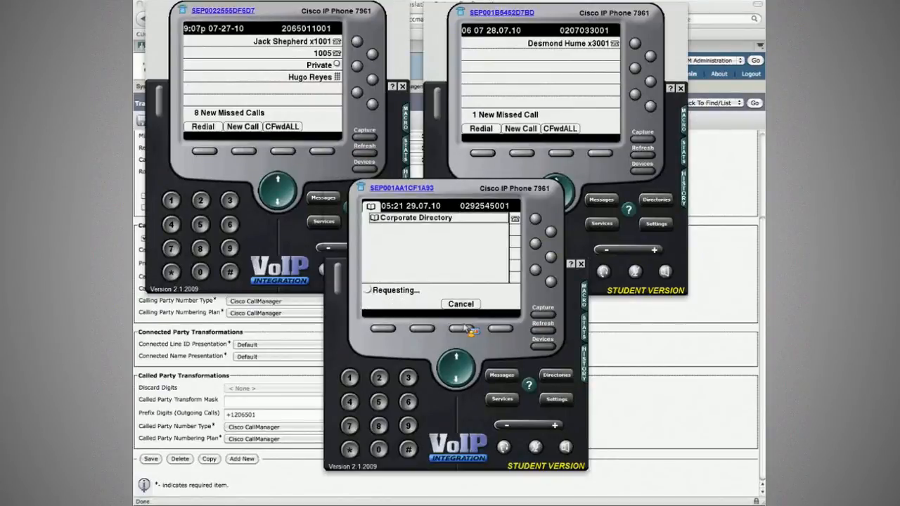
click(383, 329)
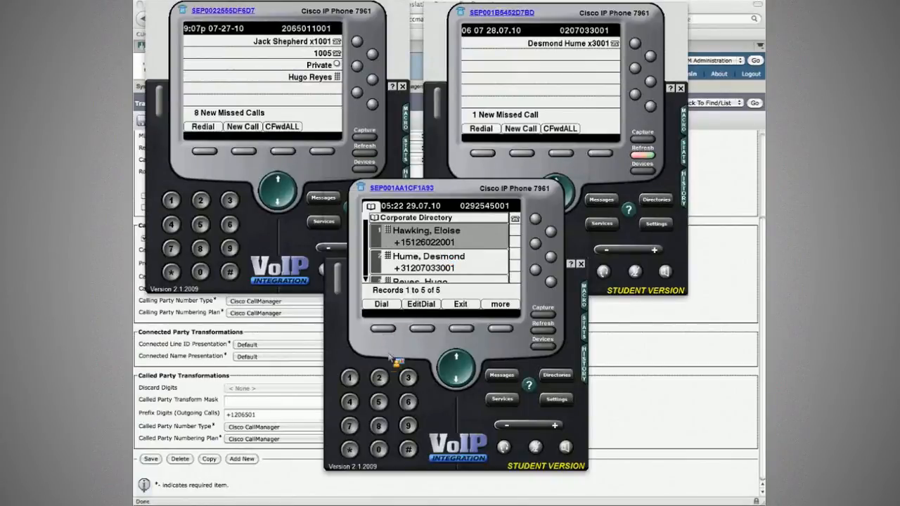
click(381, 374)
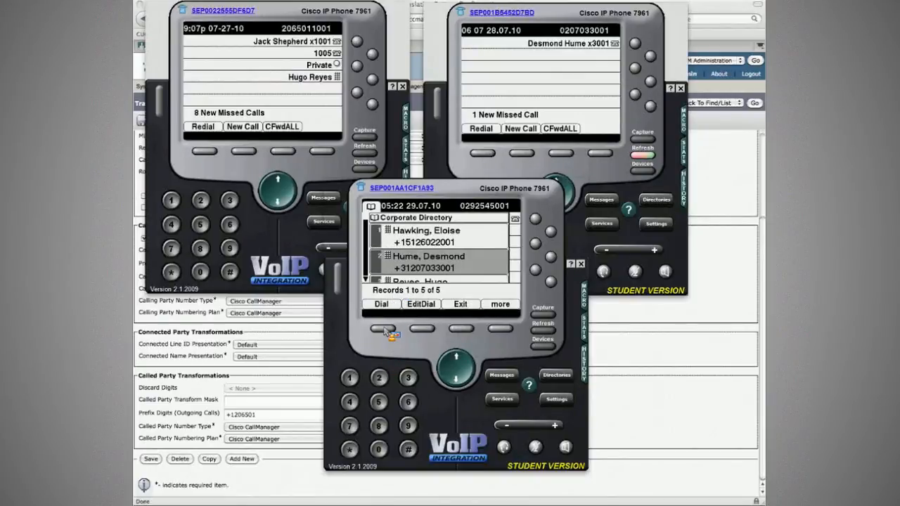
click(384, 329)
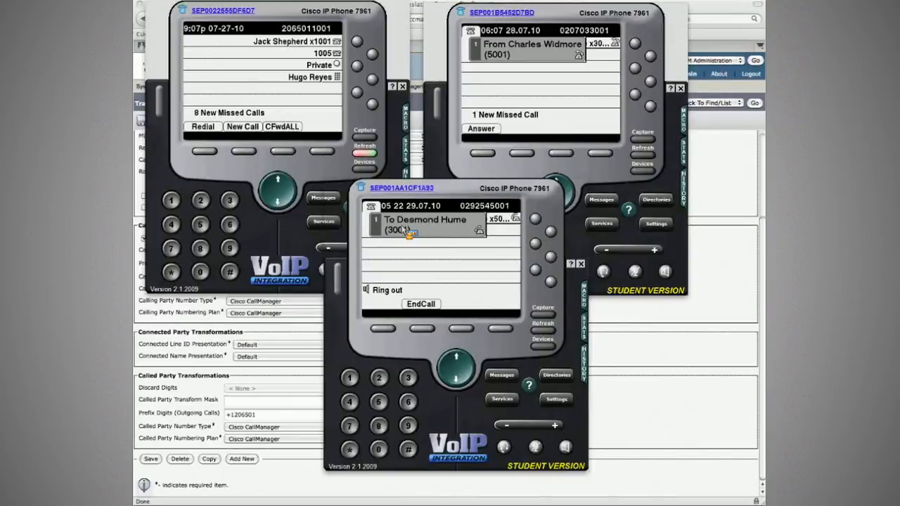
click(422, 329)
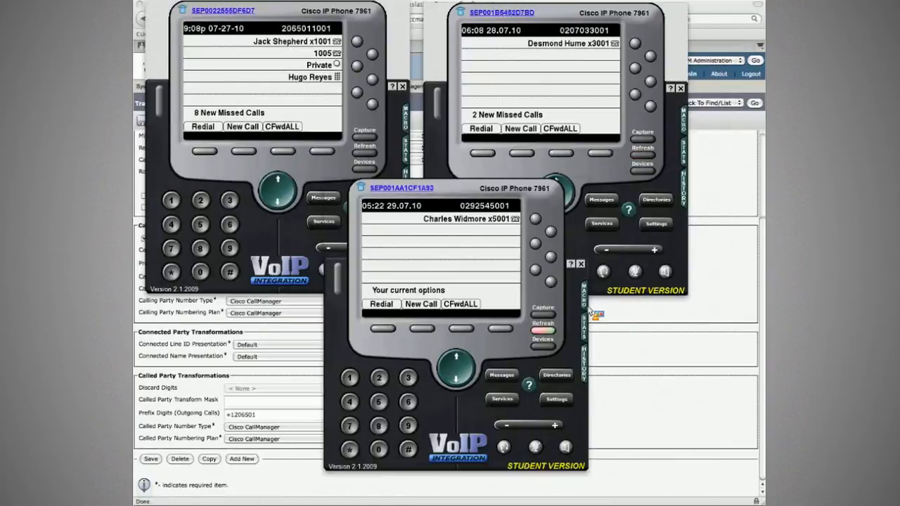
Step: Open the Route Plan Report on the 177.1.10.210 cluster's administration page
click(592, 309)
double_click(384, 20)
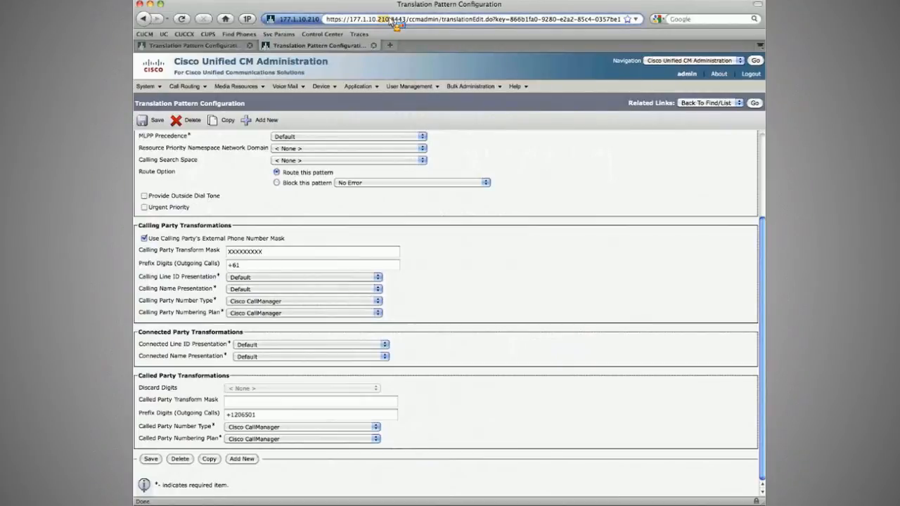
click(184, 86)
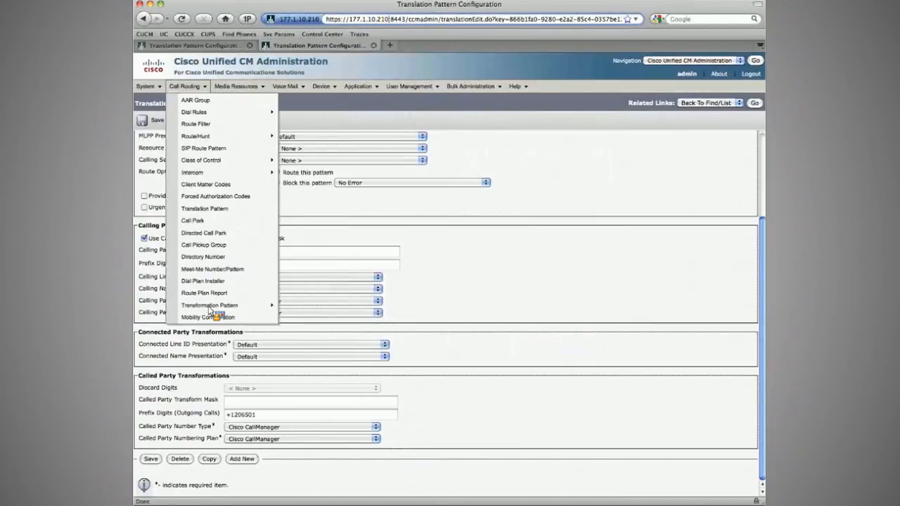
click(204, 293)
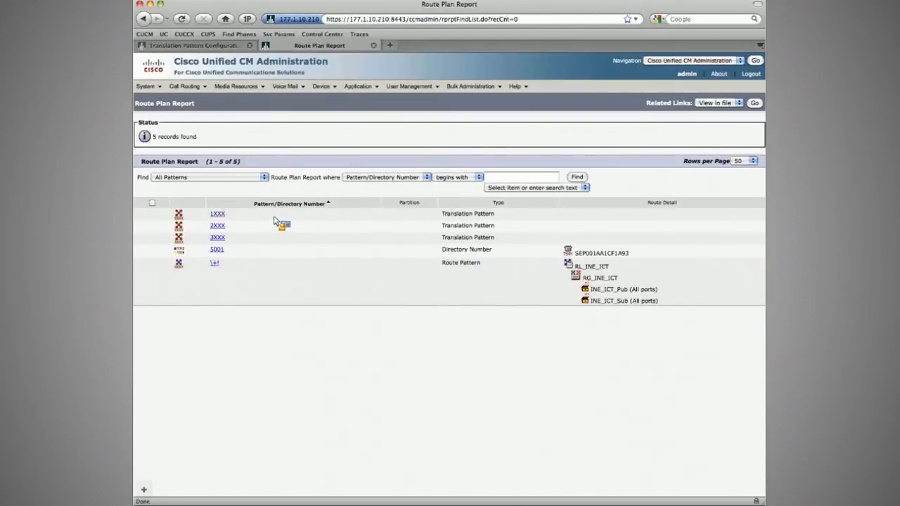
click(209, 35)
key(ctrl+shift+Tab)
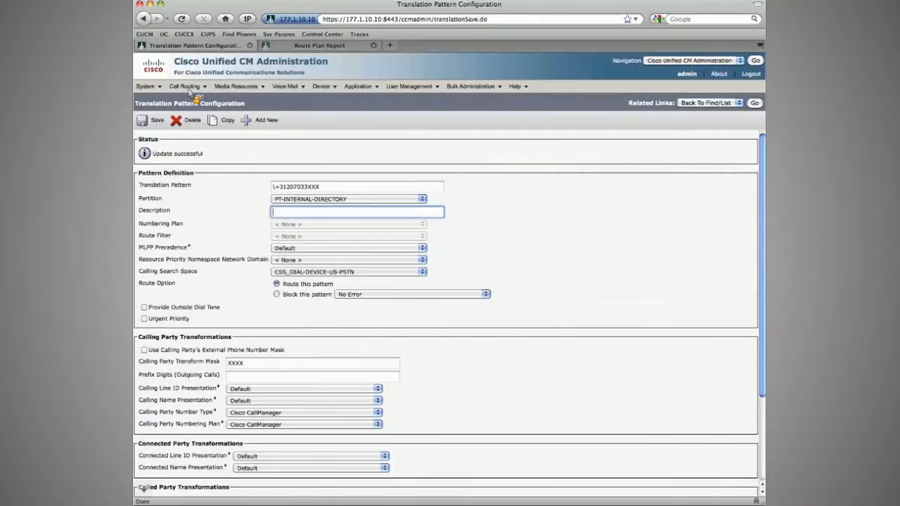
Step: List all patterns in the 177.1.10.10 cluster's Route Plan Report and compare it with the other cluster's report
mouse_move(188, 88)
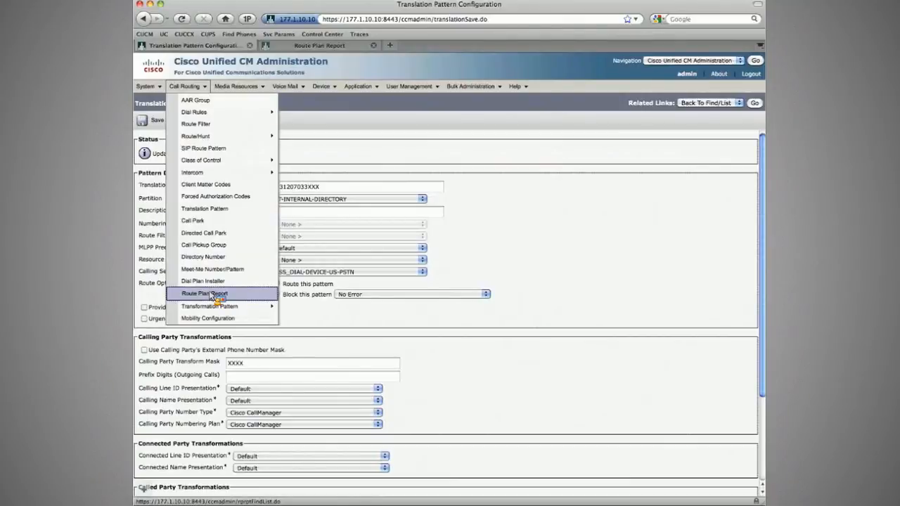
click(213, 298)
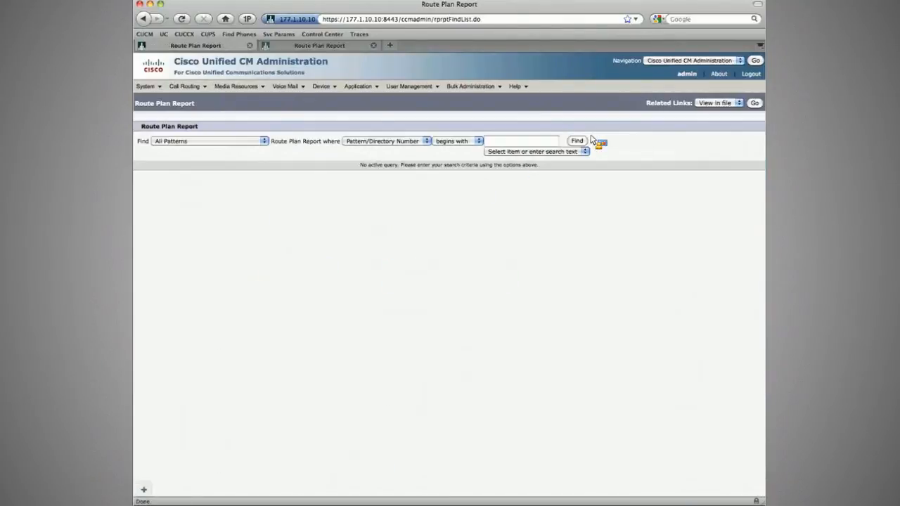
click(587, 141)
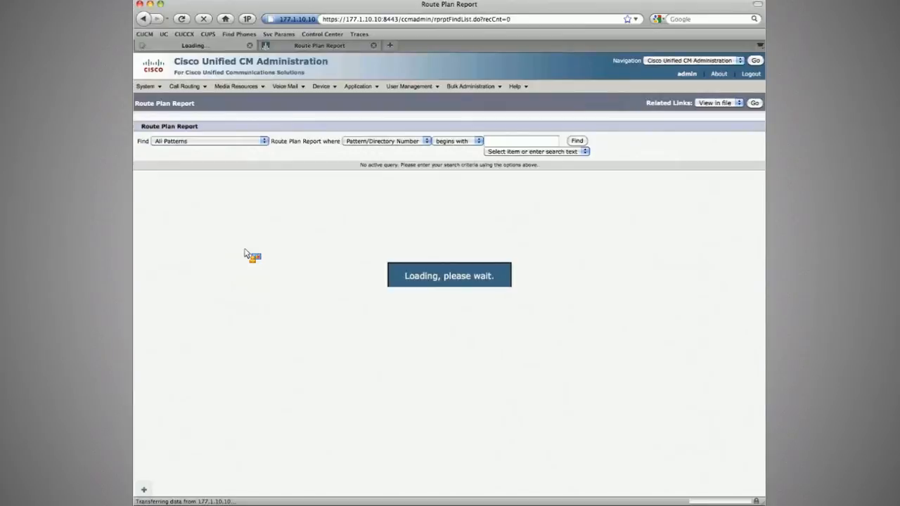
scroll(255, 302, down, 10)
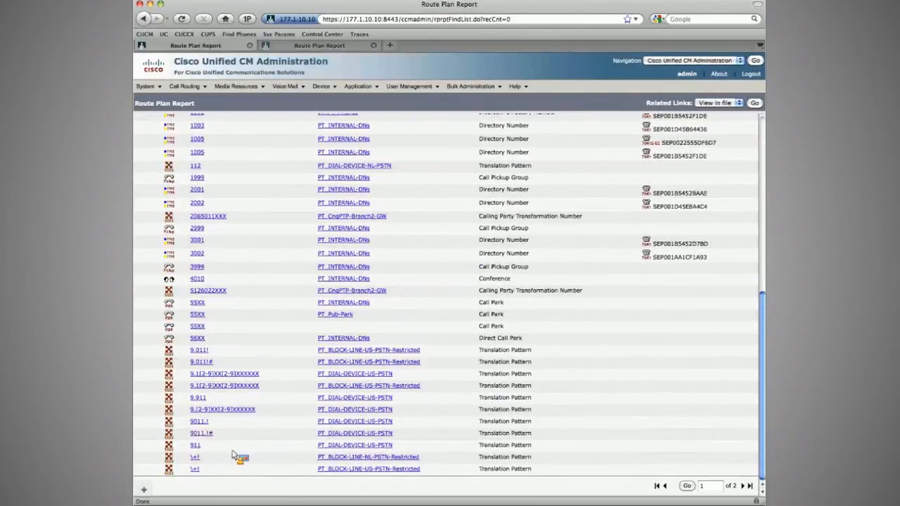
scroll(279, 241, up, 2)
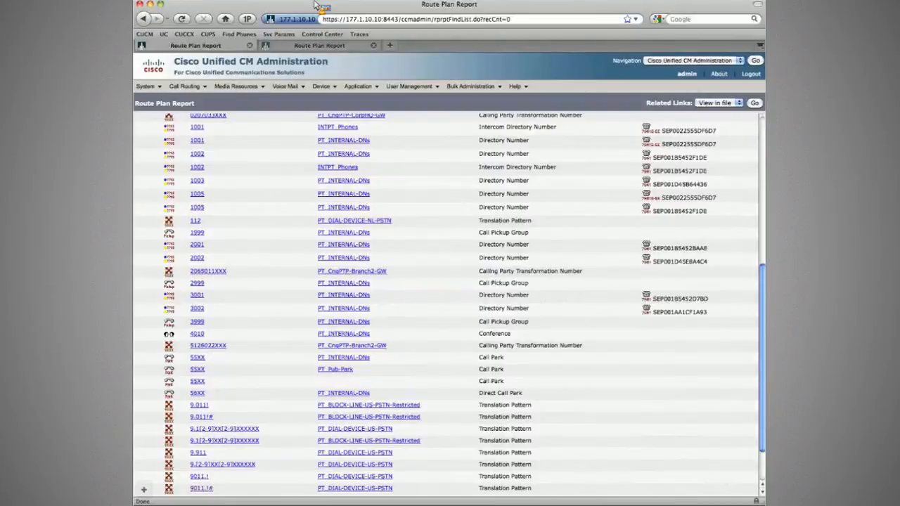
click(308, 46)
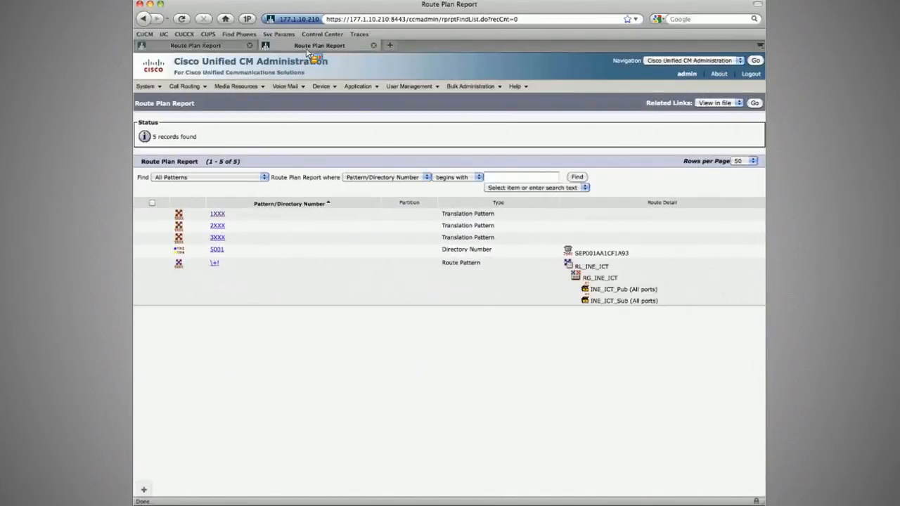
click(205, 46)
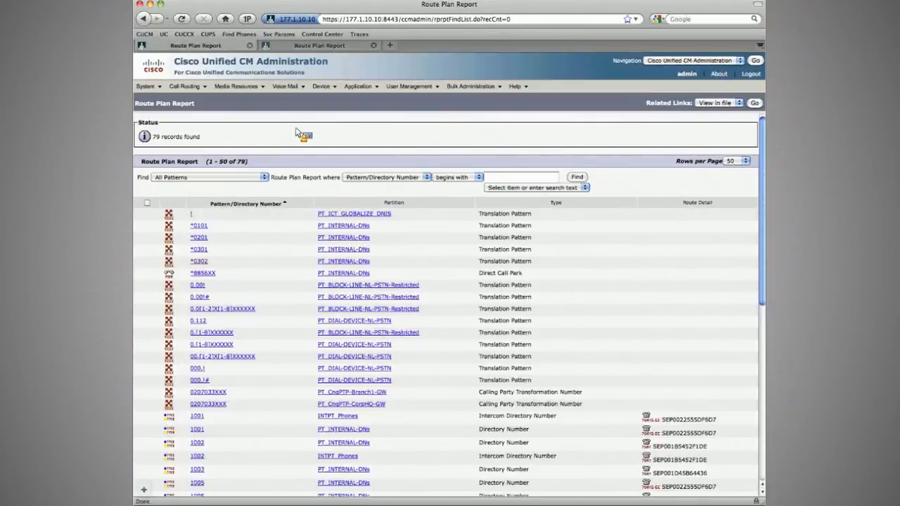
key(super+Tab)
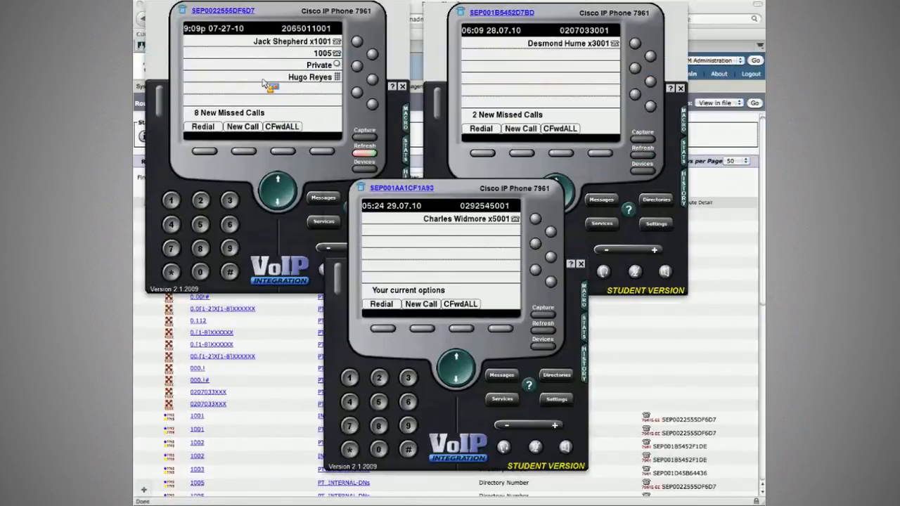
click(260, 81)
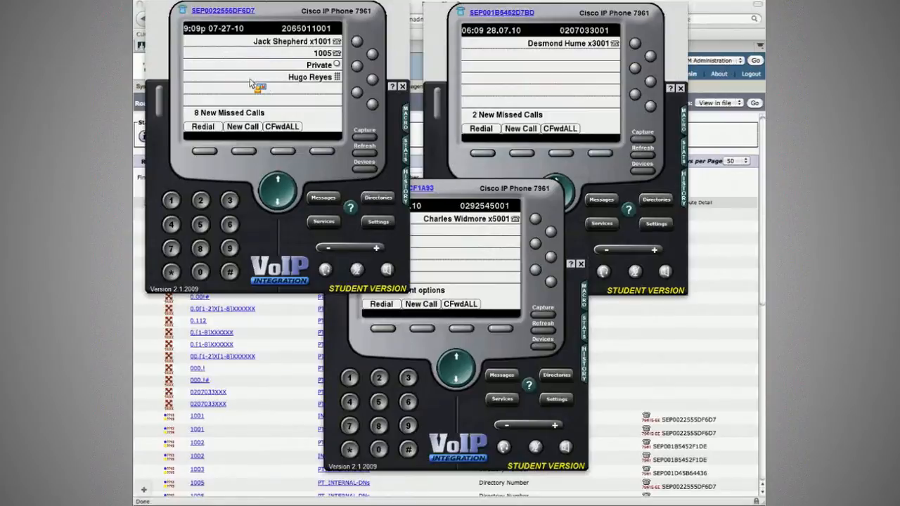
click(248, 155)
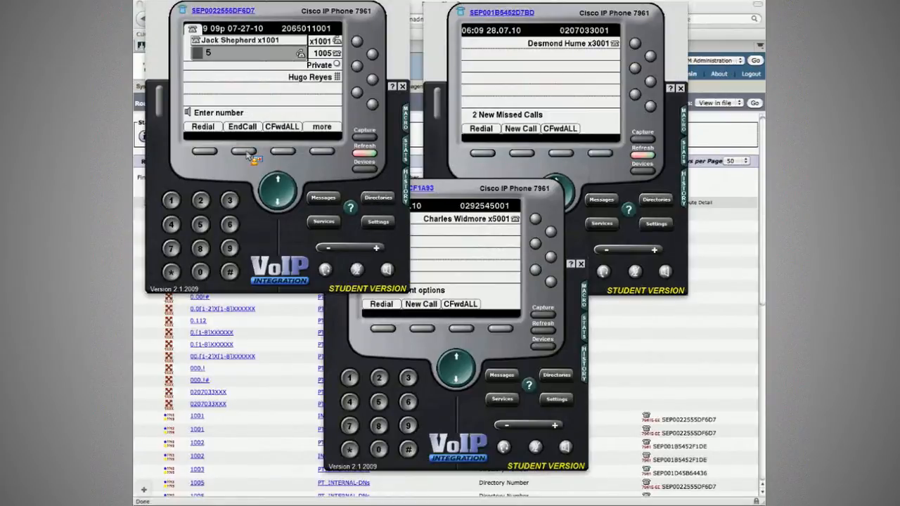
text(5001)
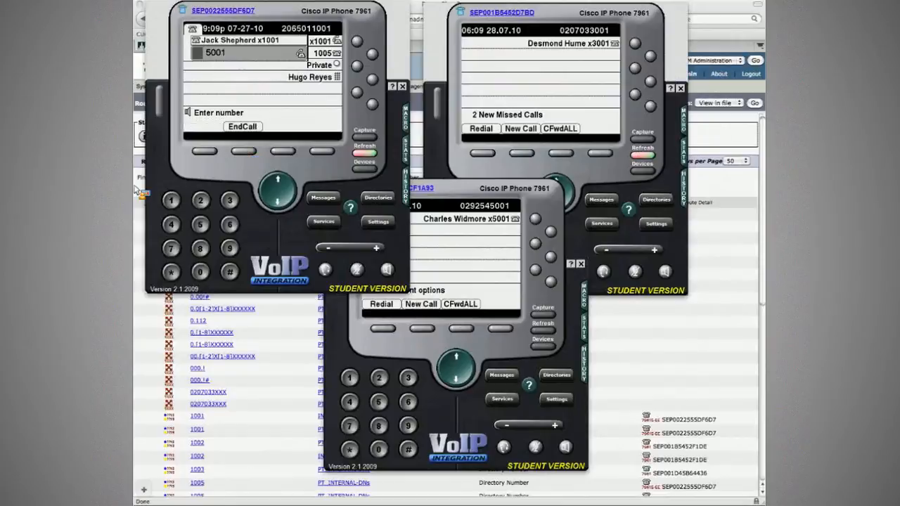
click(135, 189)
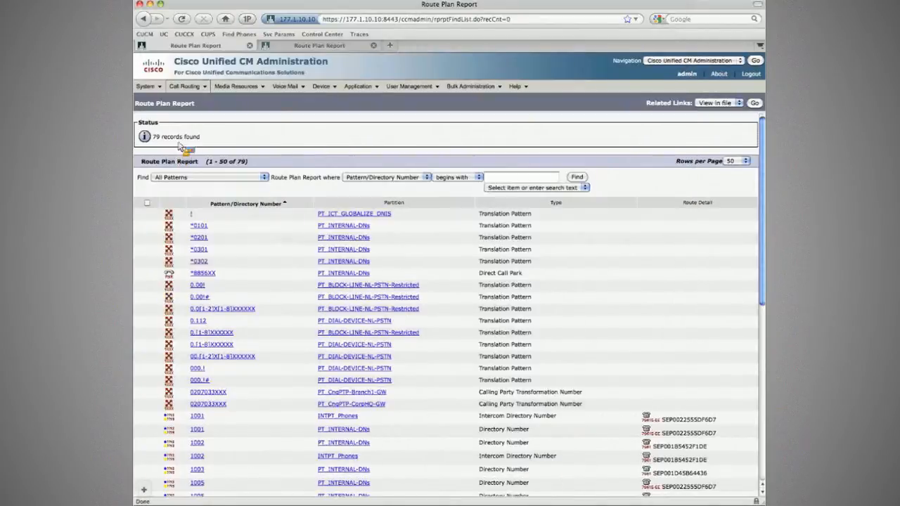
Step: Add a new translation pattern with the pattern 5XXX
mouse_move(197, 90)
mouse_move(209, 136)
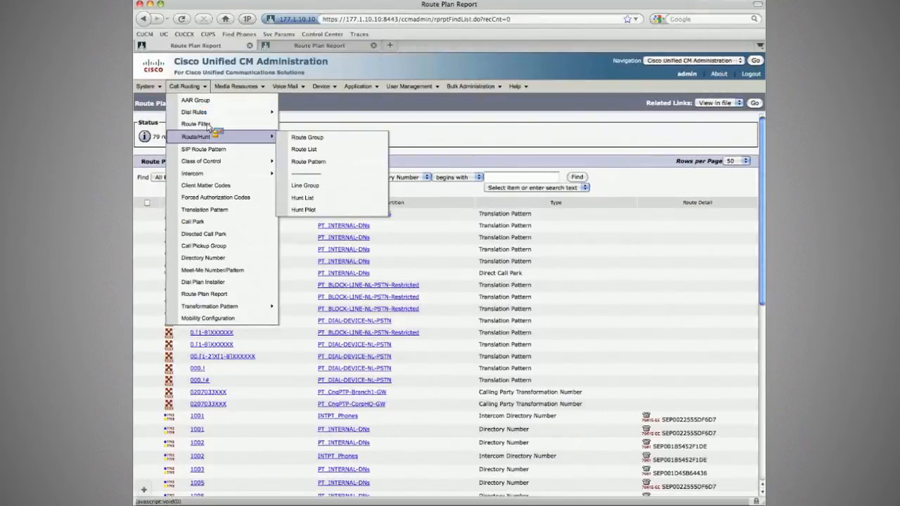
click(220, 210)
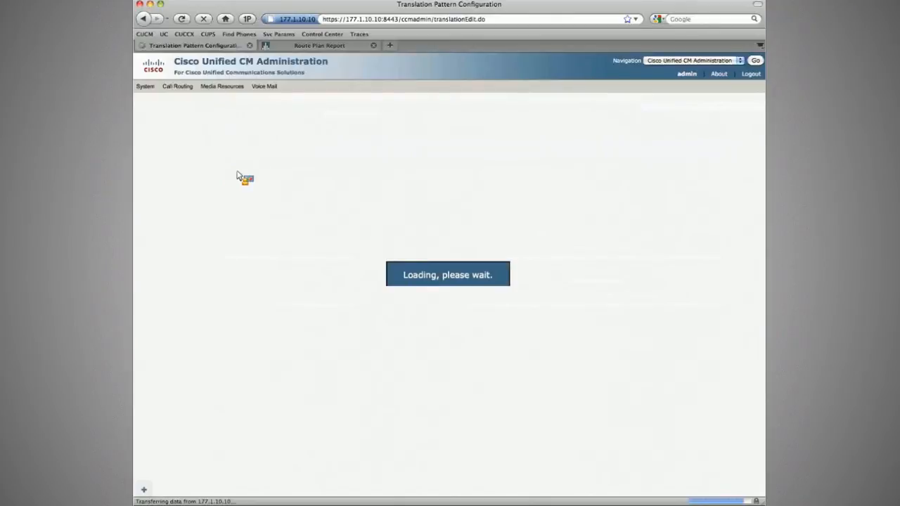
click(325, 188)
text(5)
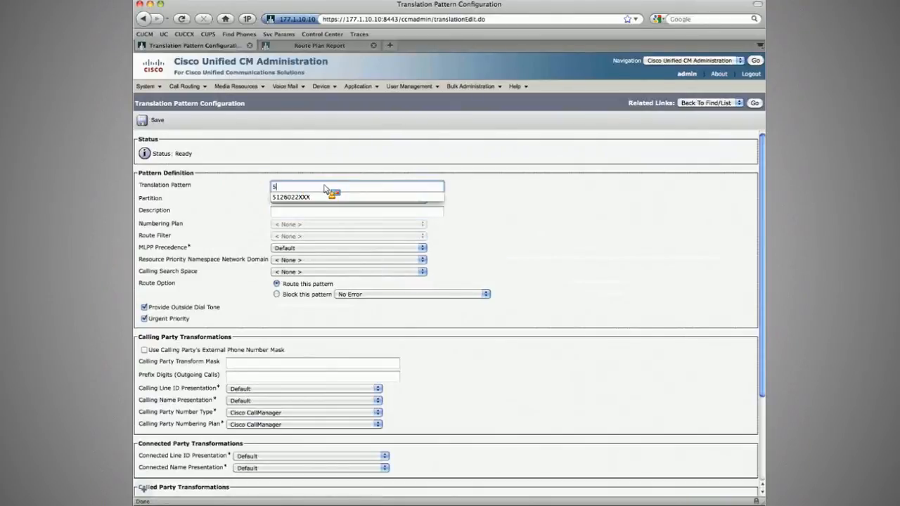
text(XXX)
key(Tab)
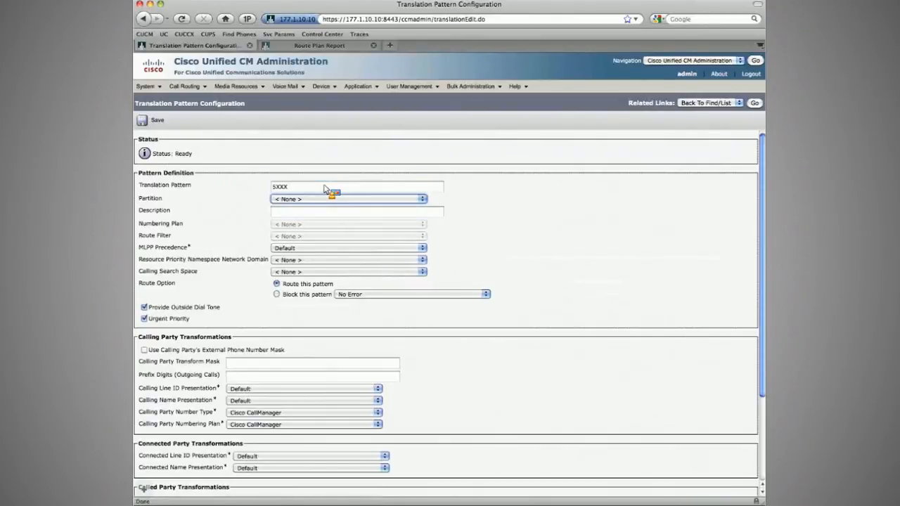
Step: Assign the 5XXX translation pattern to partition PT_INTERNAL-DNs
click(332, 199)
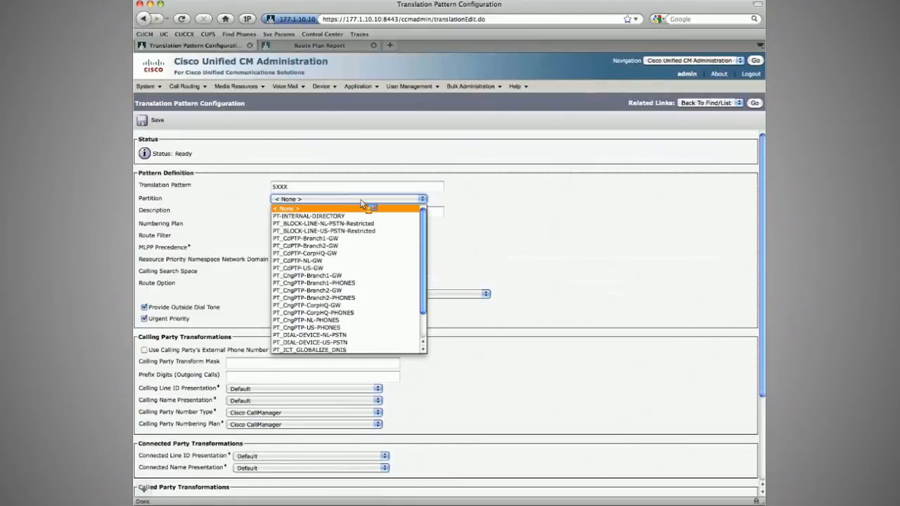
click(361, 201)
scroll(345, 176, down, 5)
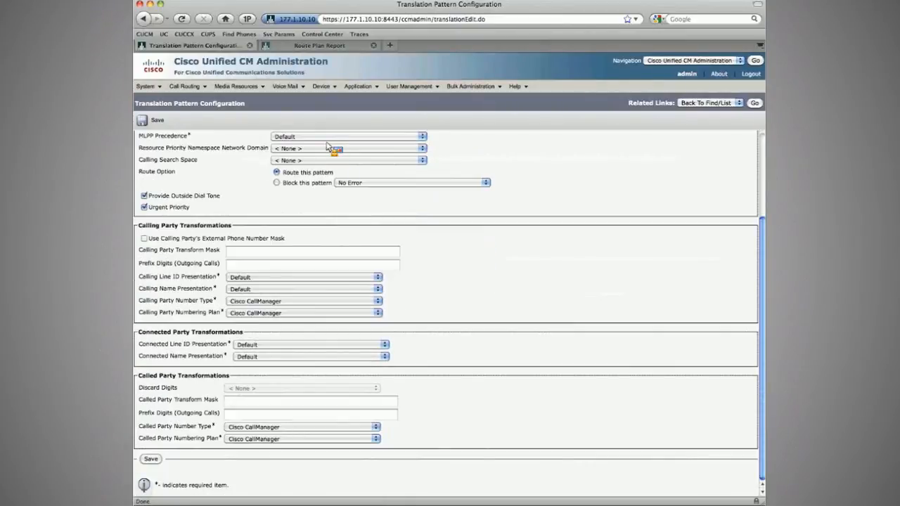
scroll(327, 146, up, 5)
click(331, 199)
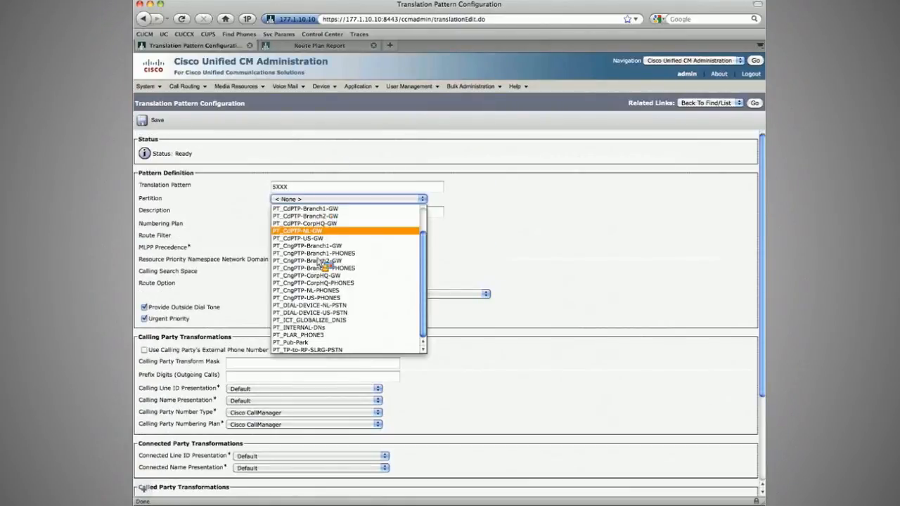
click(299, 328)
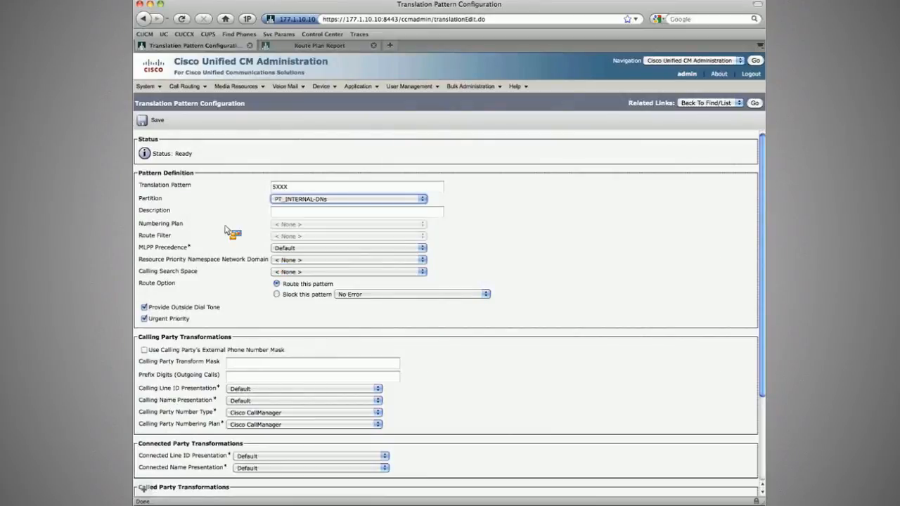
Step: Set the calling search space to CSS_DIAL-DEVICE-US-PSTN and clear Provide Outside Dial Tone and Urgent Priority
click(348, 272)
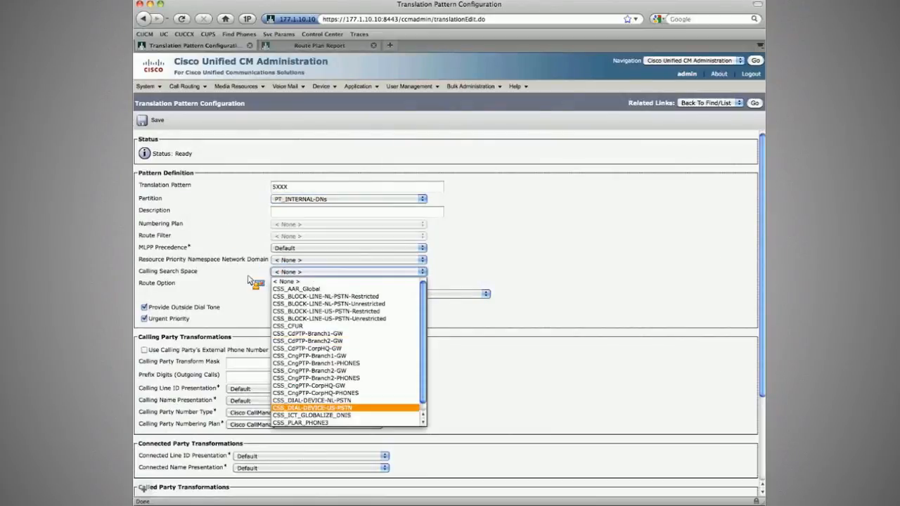
click(311, 408)
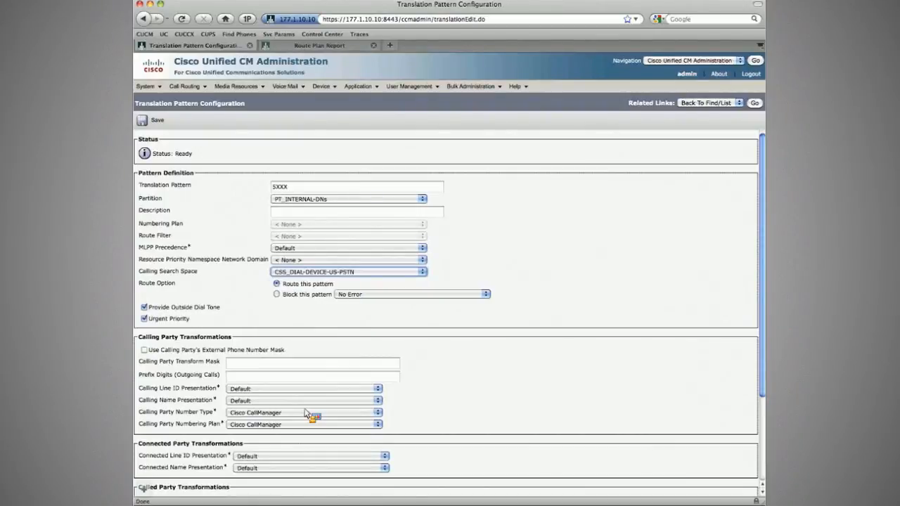
click(144, 307)
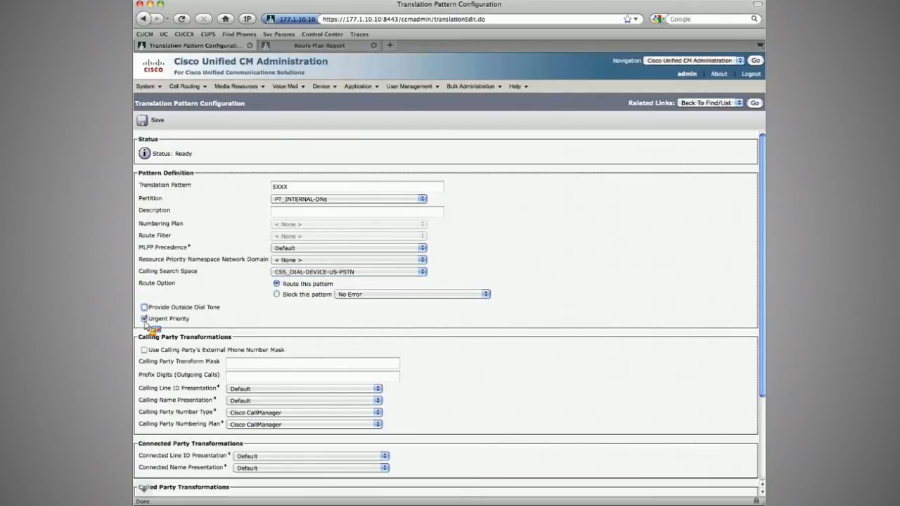
click(144, 319)
Step: Enable the calling party's external phone number mask and set the calling prefix digits to +1
scroll(175, 317, down, 3)
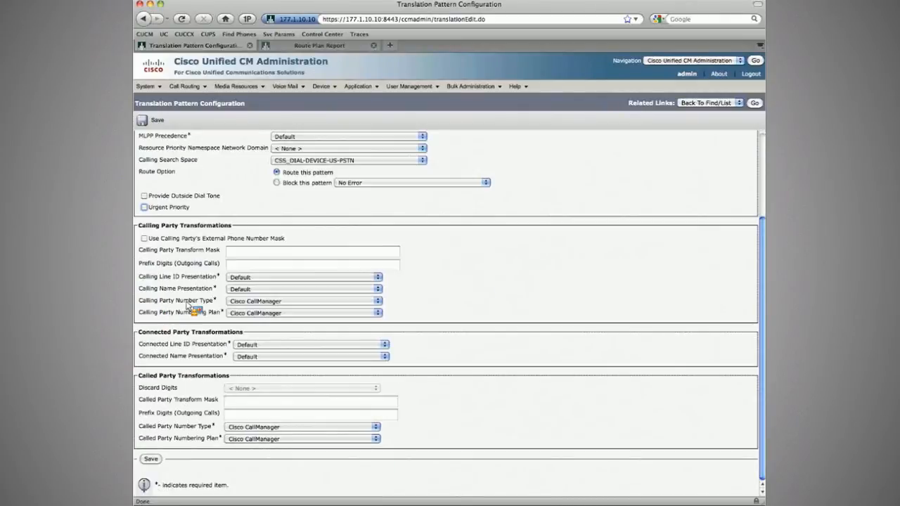
key(Tab)
key(space)
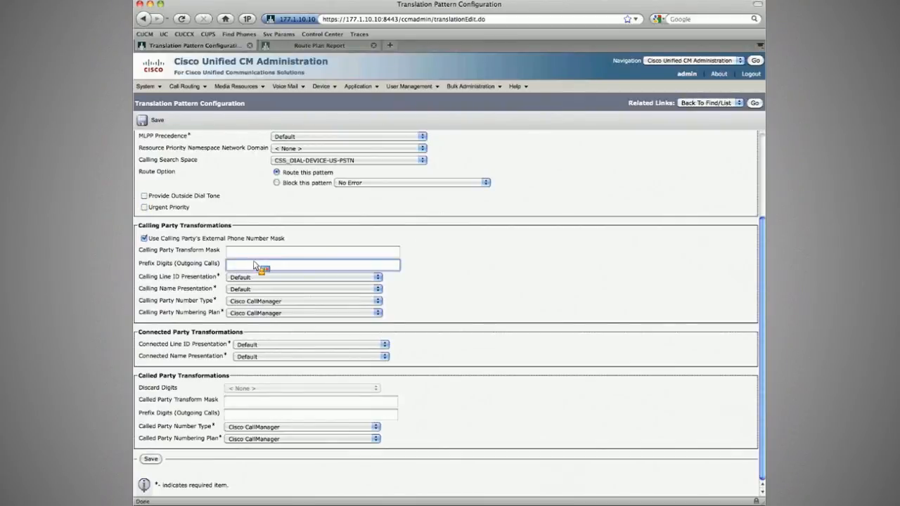
text(+1)
Step: Change the pattern's partition to PT_DIAL-DEVICE-US-PSTN
scroll(285, 239, up, 4)
click(304, 200)
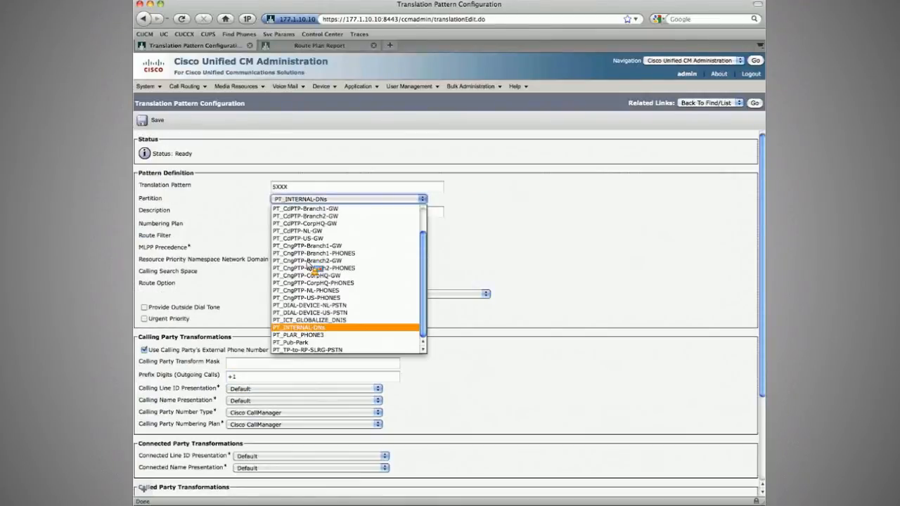
click(306, 312)
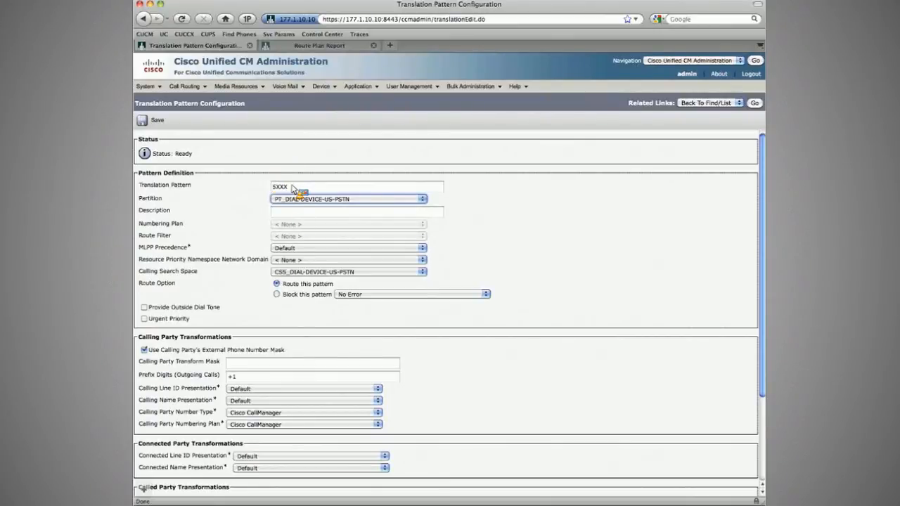
Step: Turn off Use Calling Party's External Phone Number Mask for the 5XXX pattern
click(252, 377)
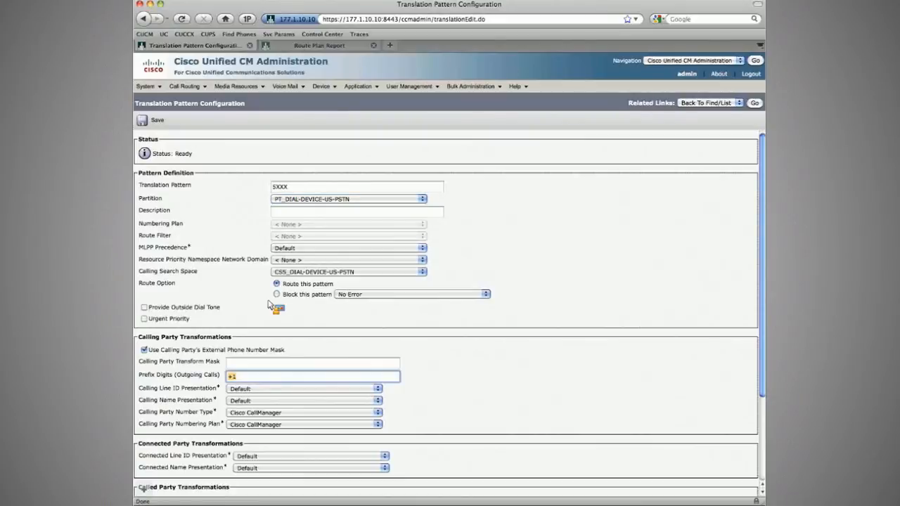
click(252, 379)
click(145, 351)
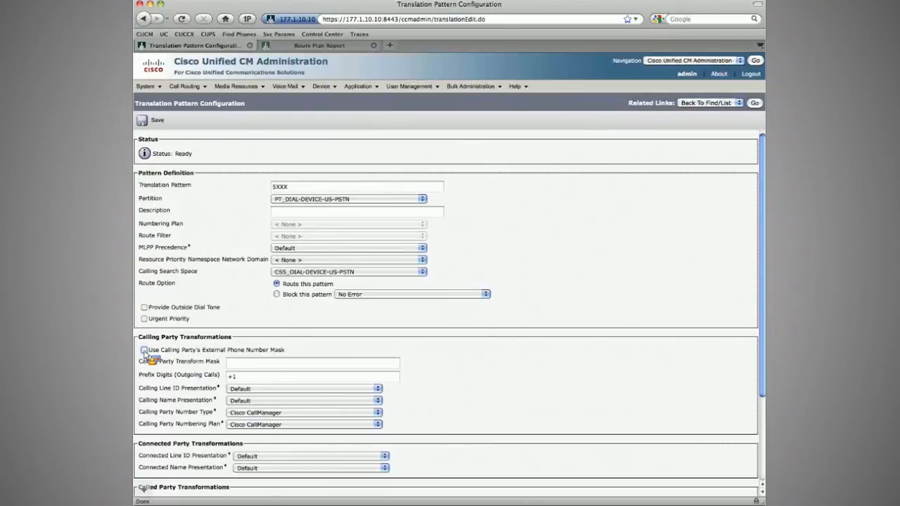
click(303, 187)
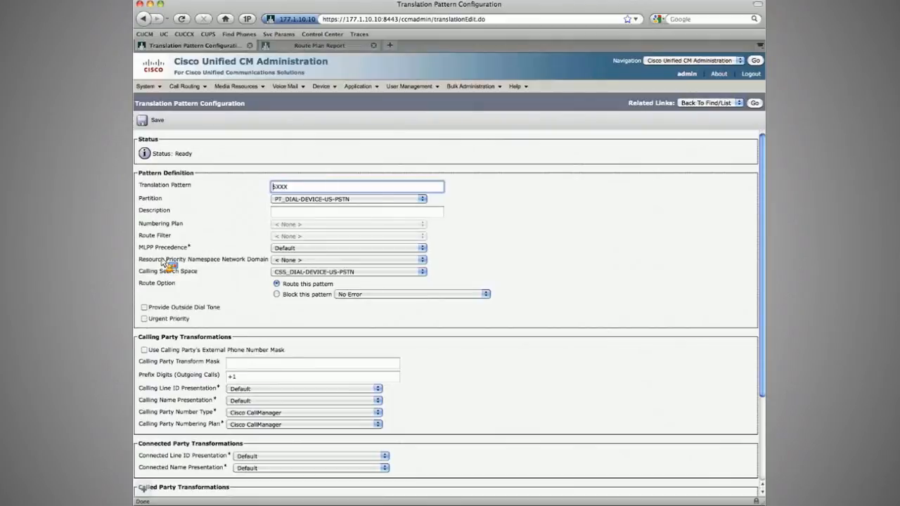
scroll(163, 261, down, 4)
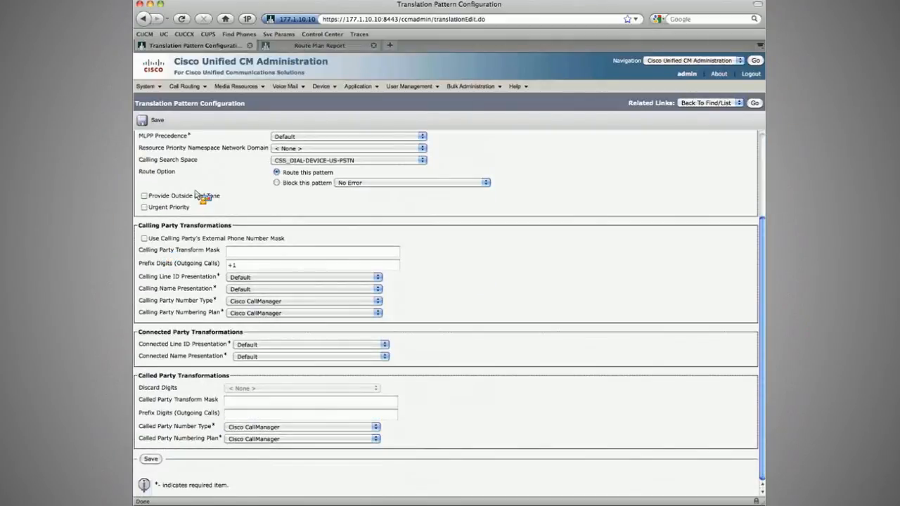
Step: Set the called party prefix digits to +6129254 and save the 5XXX translation pattern
click(228, 402)
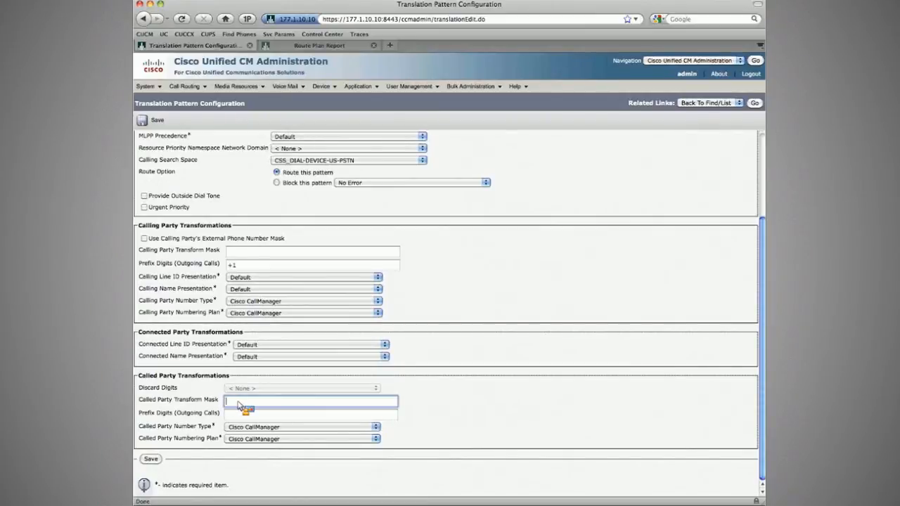
key(Tab)
text(+)
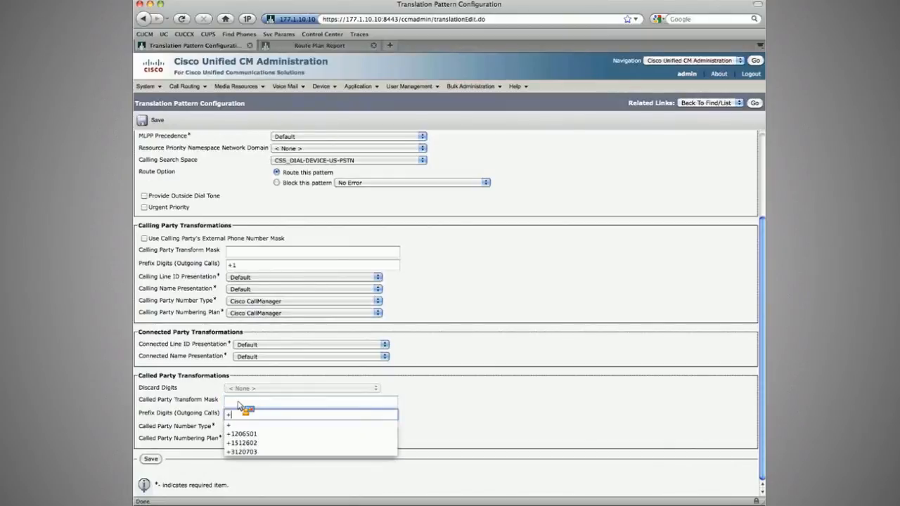
text(61)
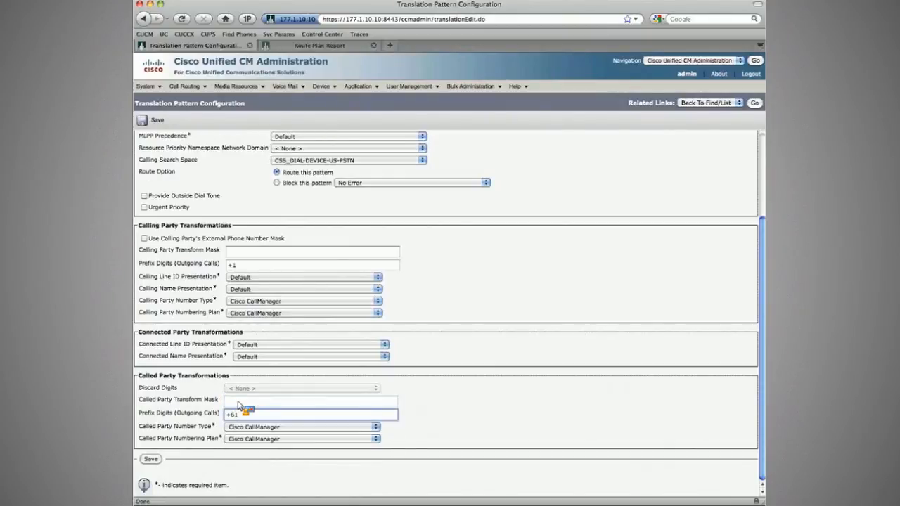
text(2)
text(9254)
scroll(274, 391, up, 3)
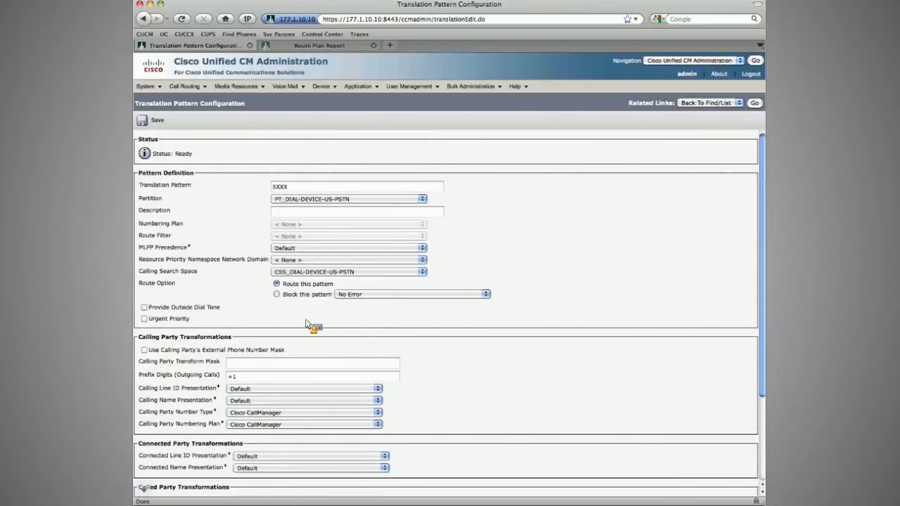
click(154, 122)
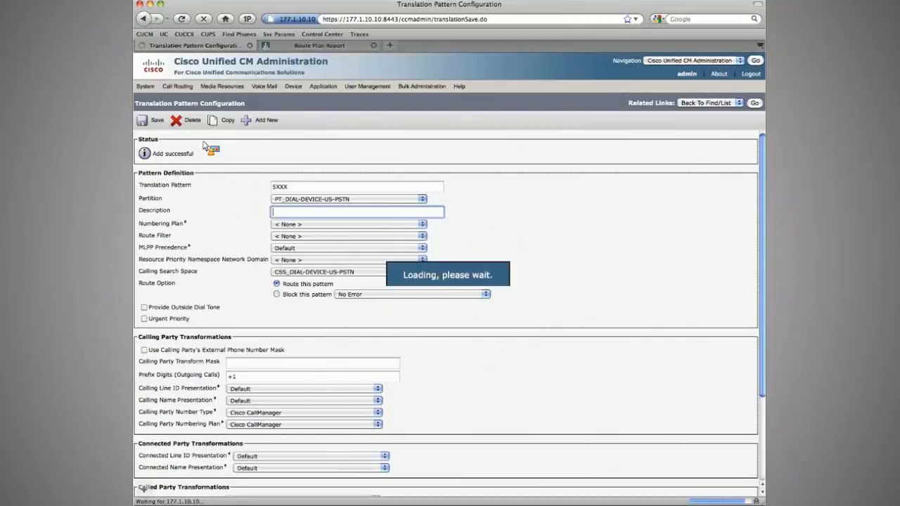
Step: Reopen the 5XXX translation pattern, change its calling search space to CSS_TP-to-RP-SLRG-PSTN, and save it
scroll(243, 146, down, 3)
click(755, 102)
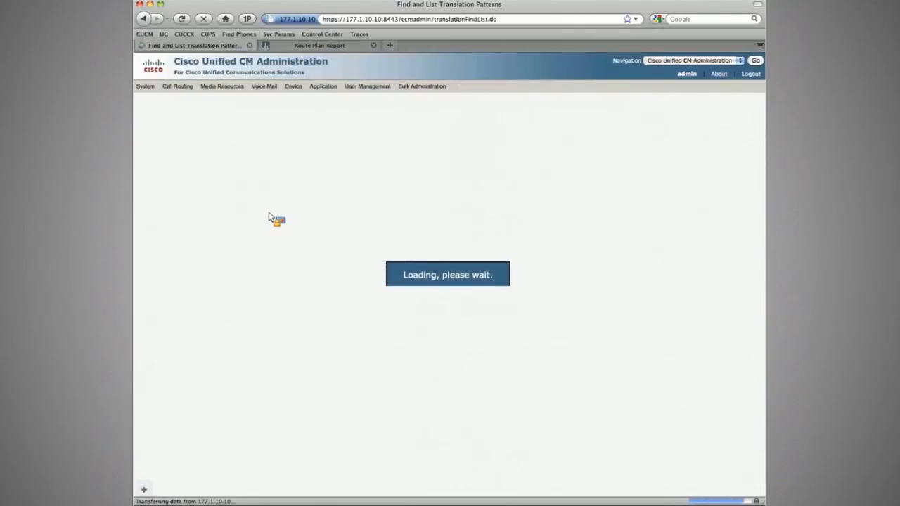
scroll(310, 255, down, 10)
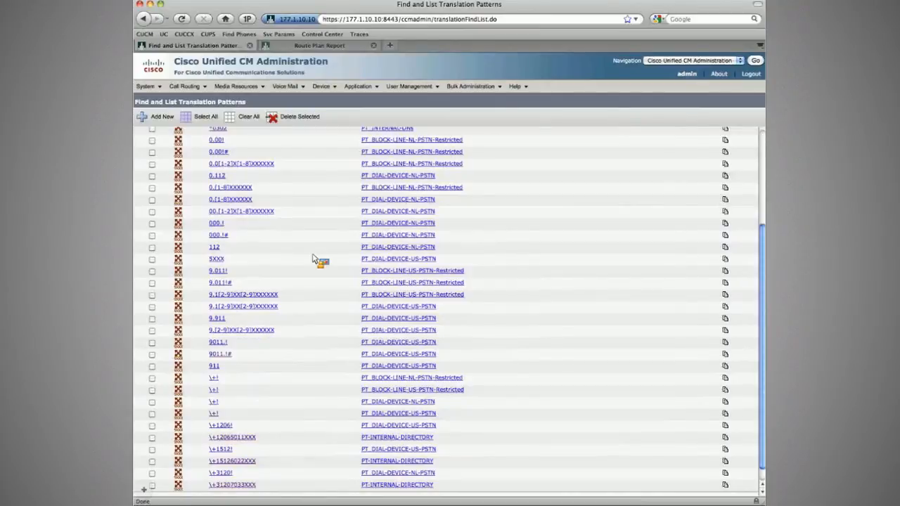
scroll(314, 260, down, 1)
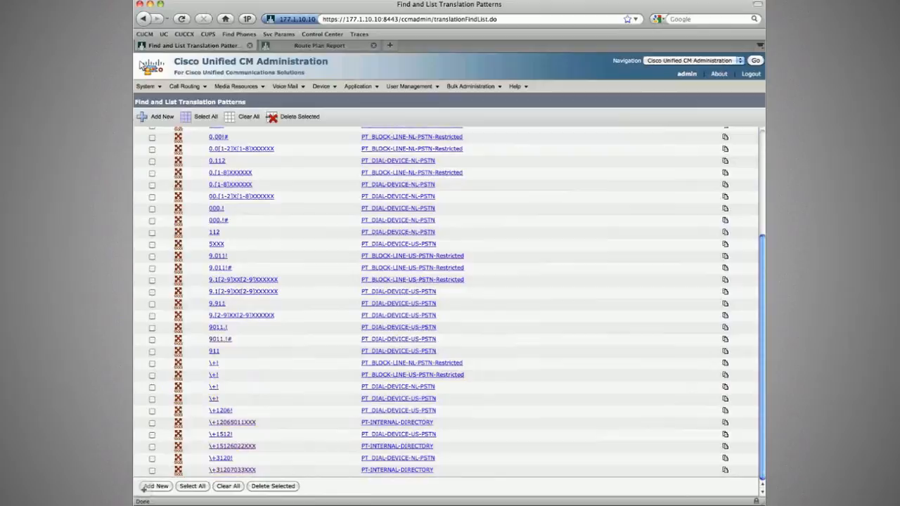
click(162, 116)
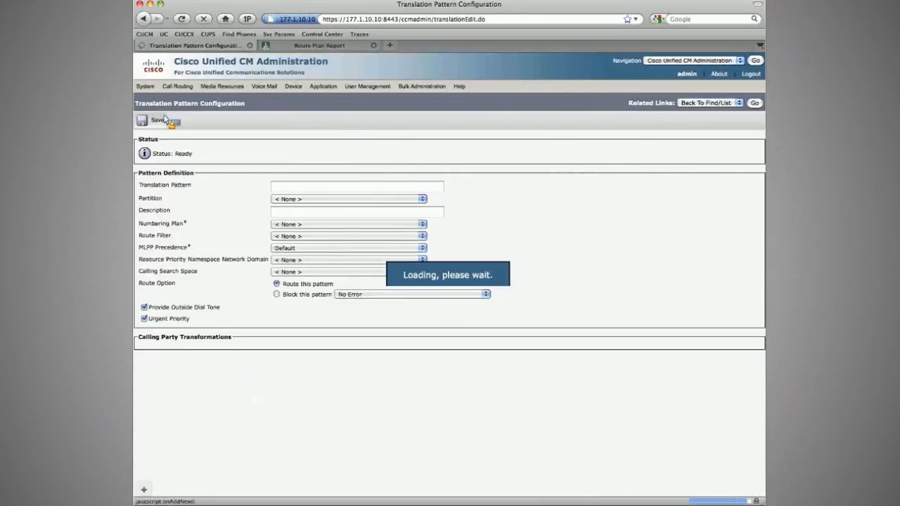
click(221, 126)
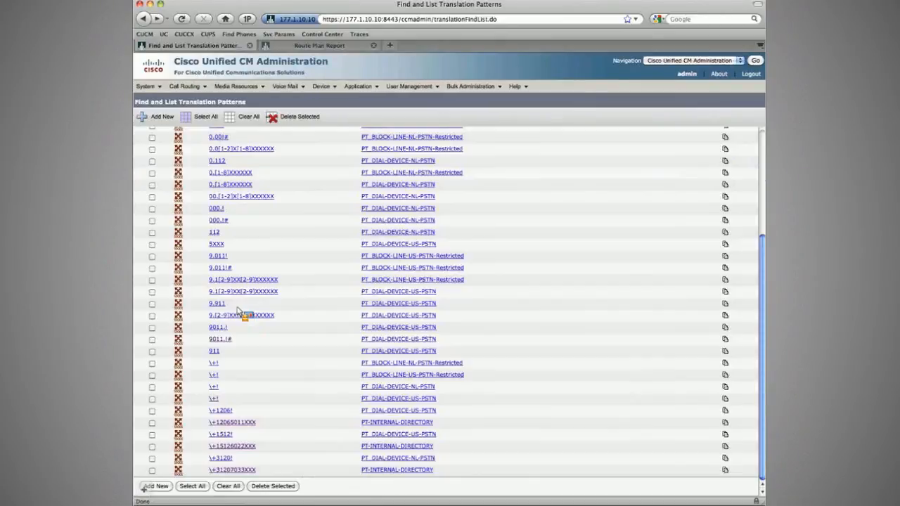
scroll(290, 396, up, 5)
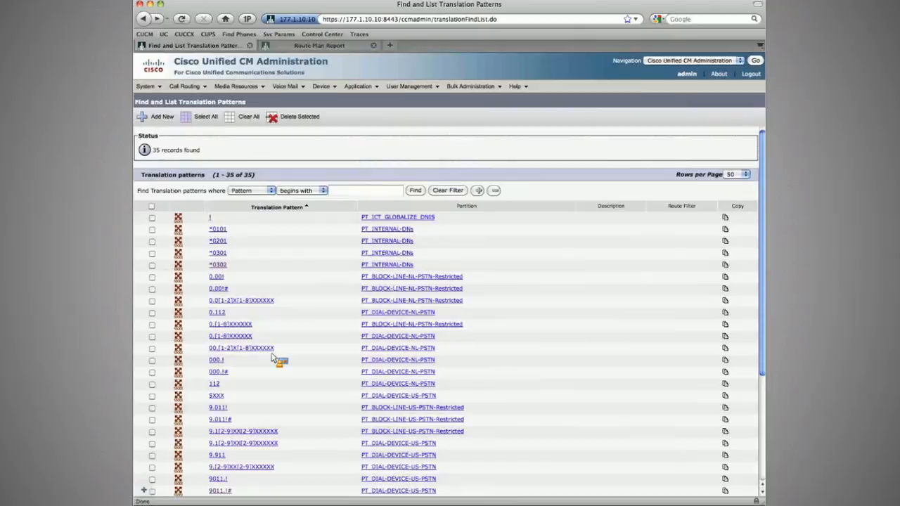
scroll(269, 374, down, 2)
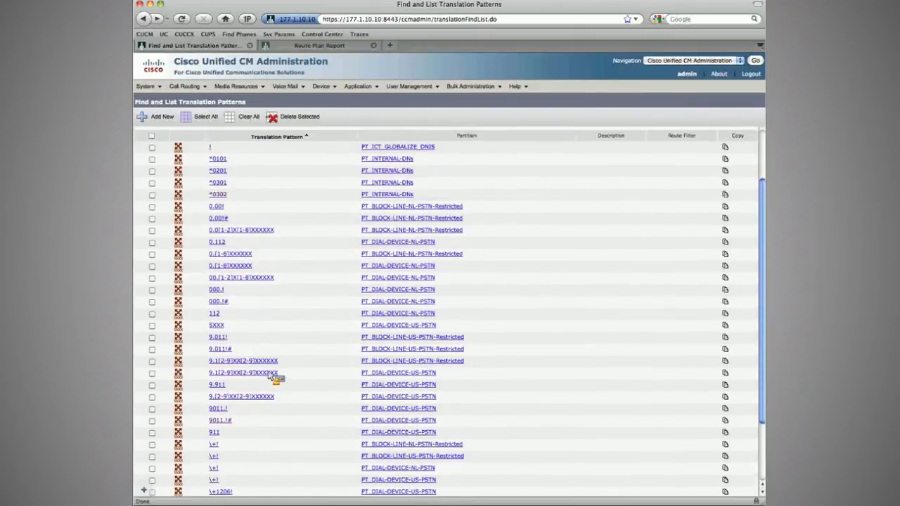
click(266, 365)
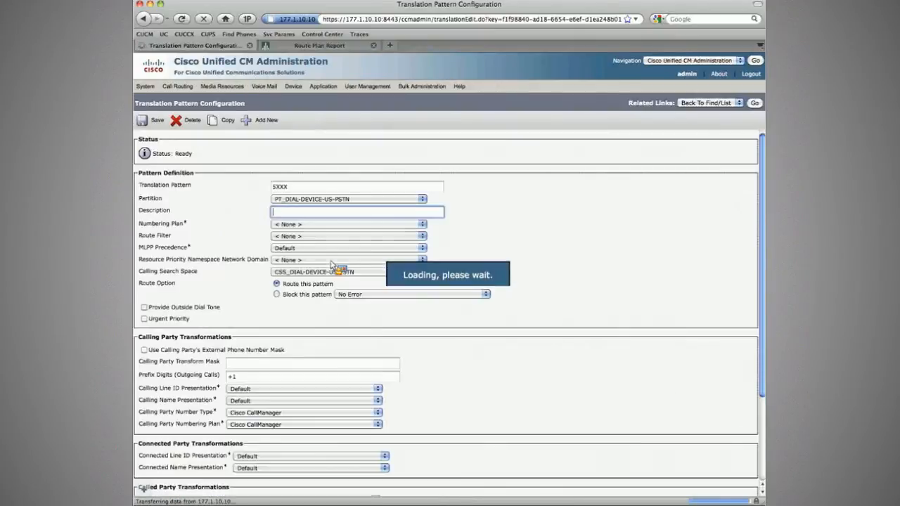
click(345, 271)
scroll(304, 449, down, 1)
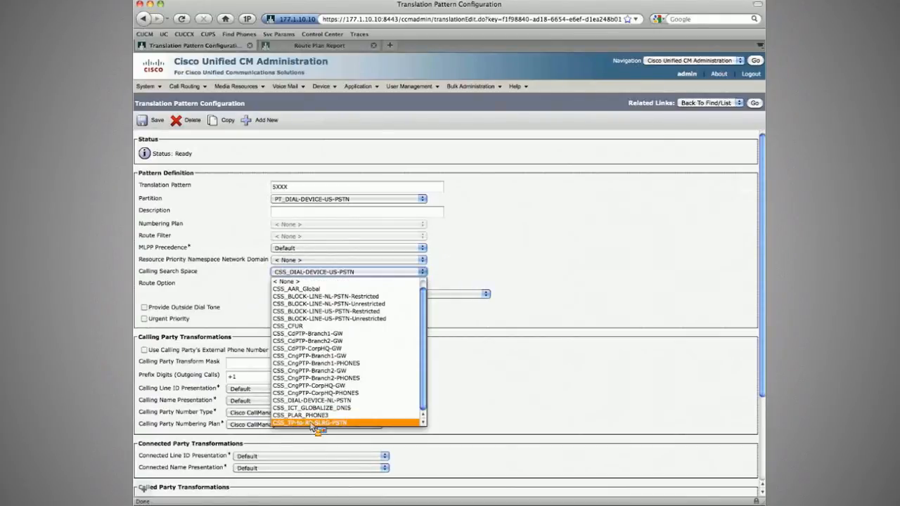
click(313, 422)
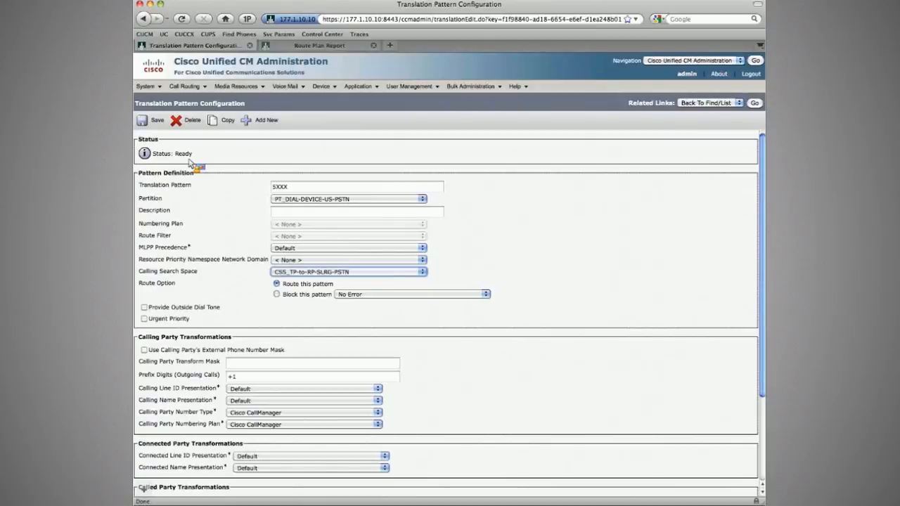
click(155, 123)
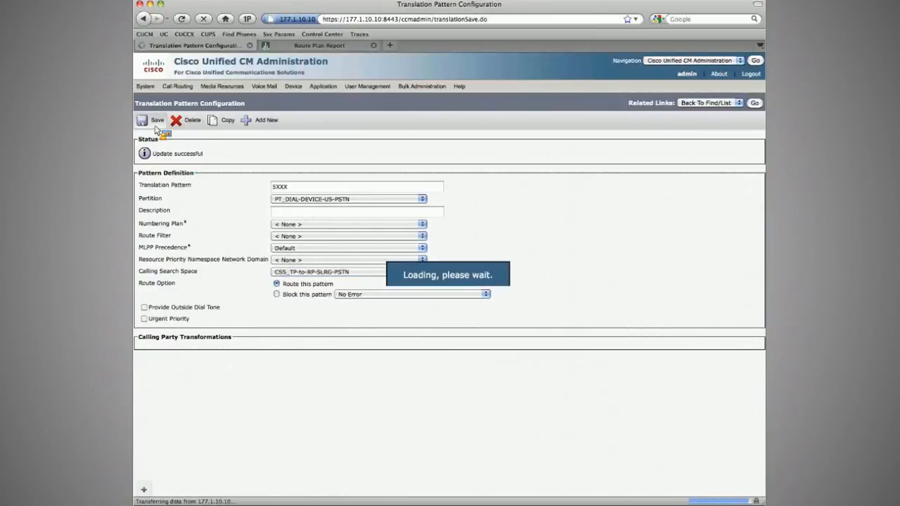
Step: Add a new route pattern and select RL_Partner_ICT as its gateway/route list
click(184, 86)
mouse_move(199, 137)
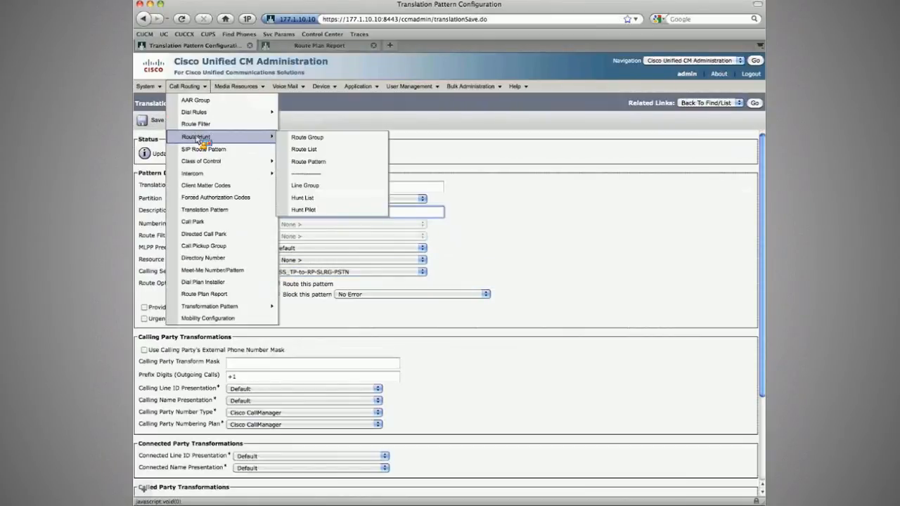
click(308, 161)
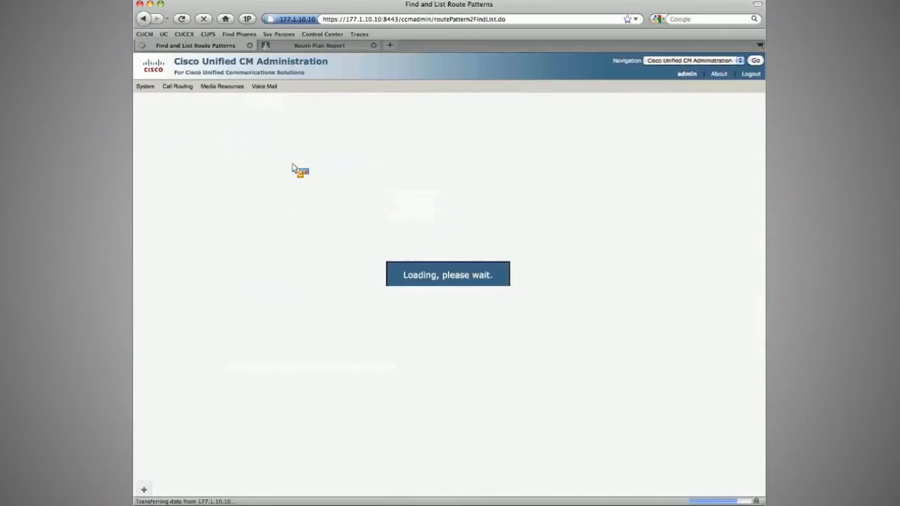
click(162, 116)
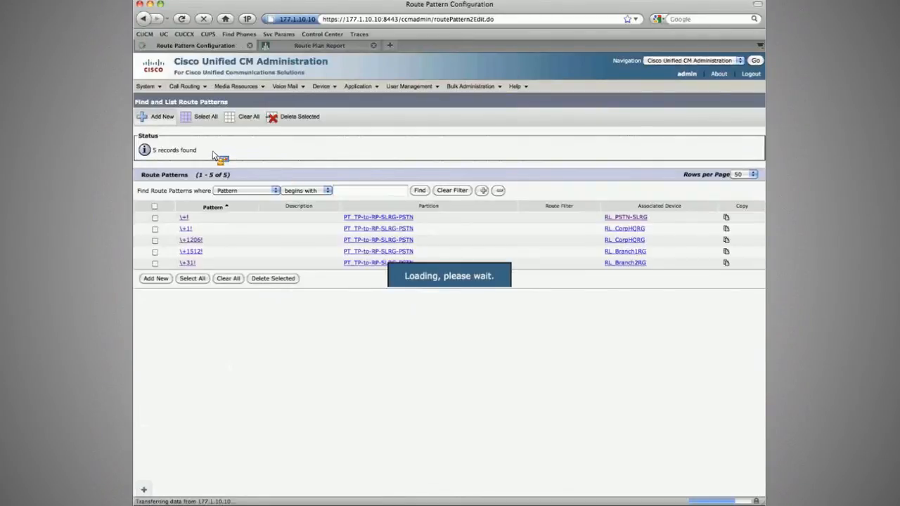
click(304, 271)
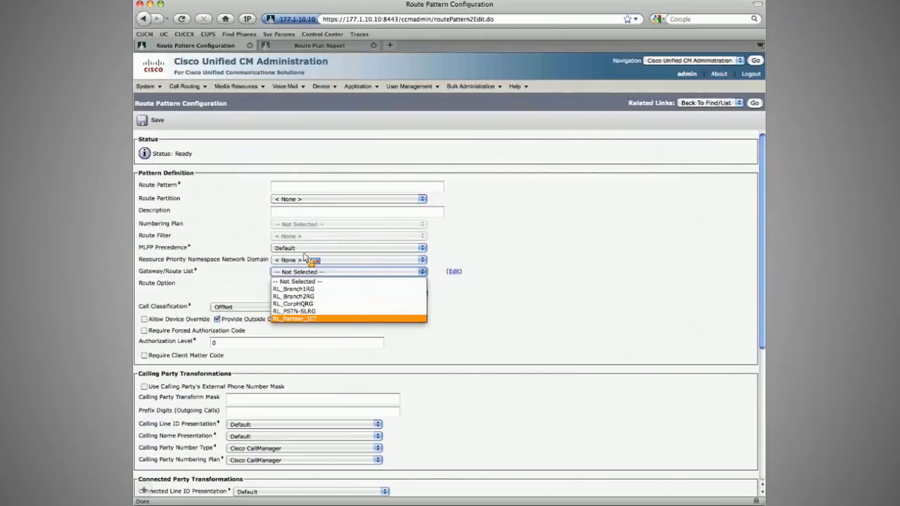
click(303, 318)
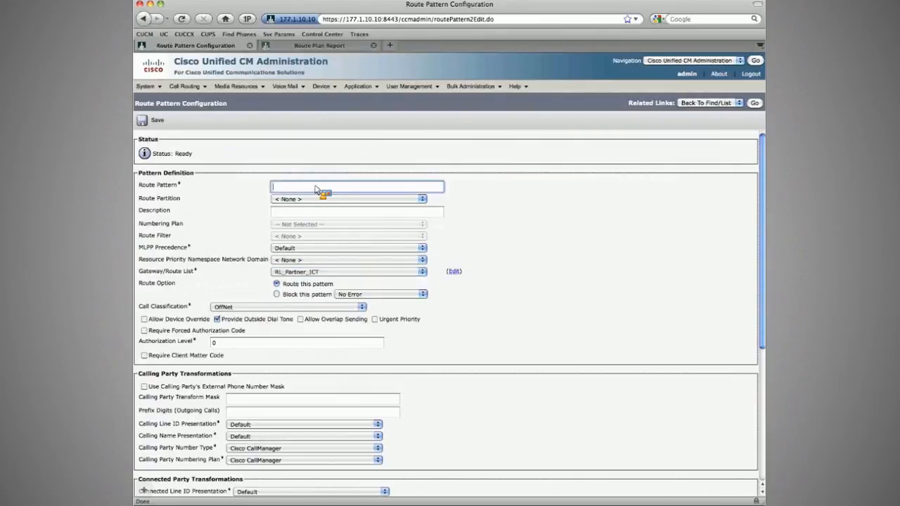
Step: Set the route pattern to \+61!, enable Urgent Priority, and save it
text(\+)
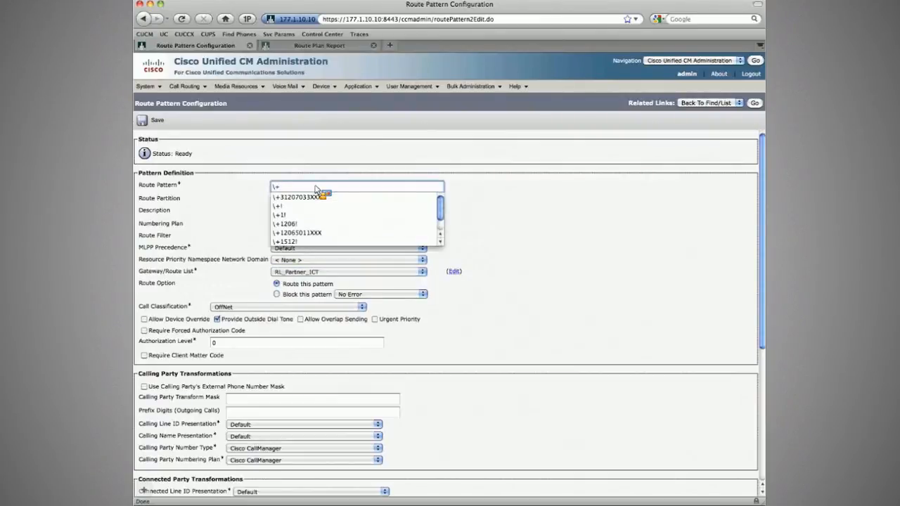
text(61)
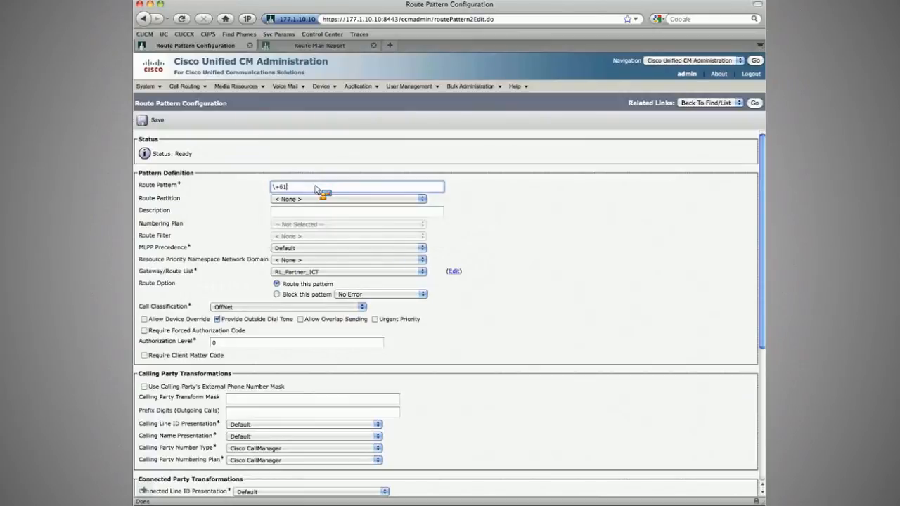
text(2)
click(358, 197)
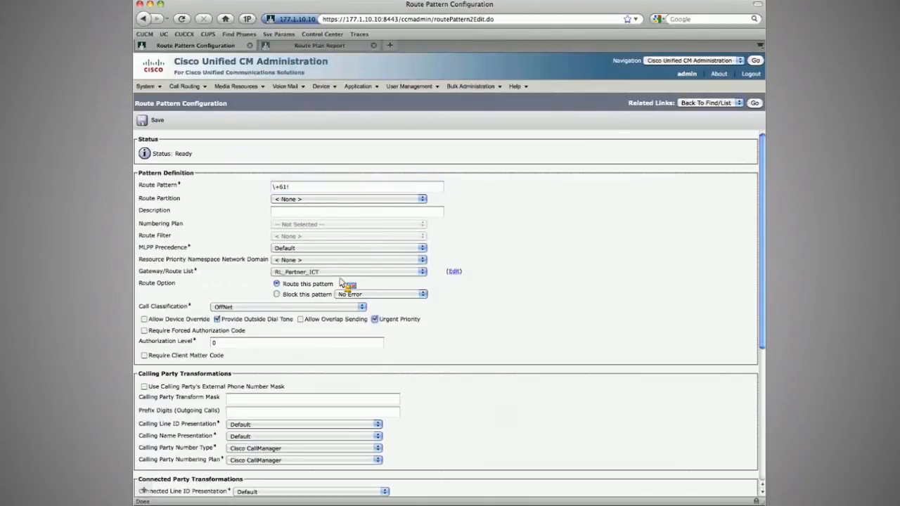
scroll(330, 312, down, 5)
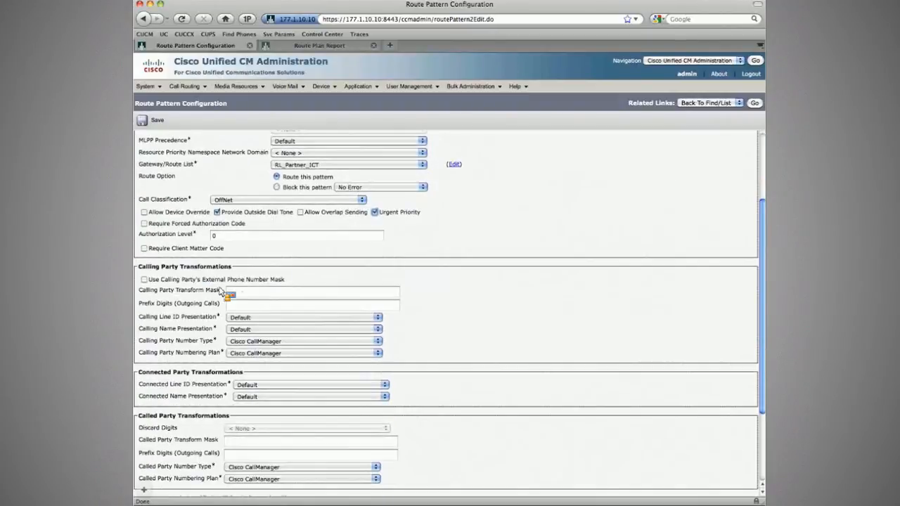
scroll(195, 287, down, 1)
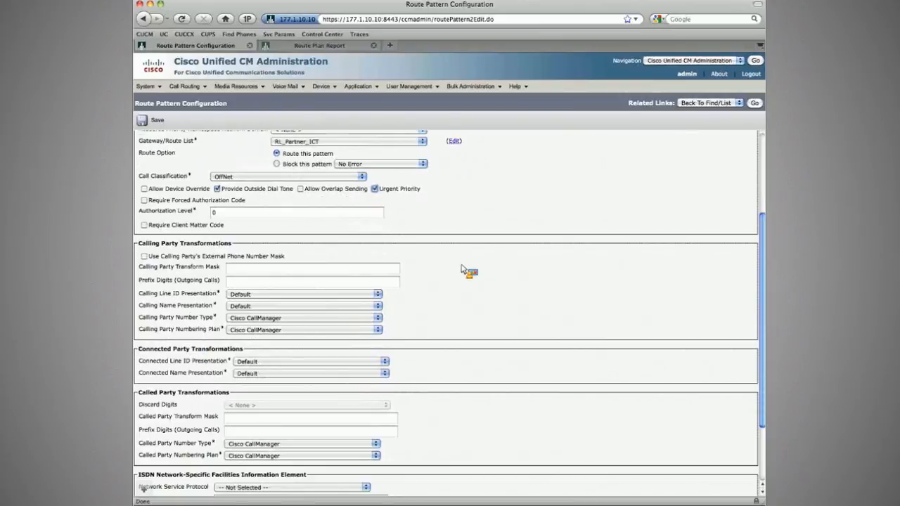
scroll(464, 269, up, 6)
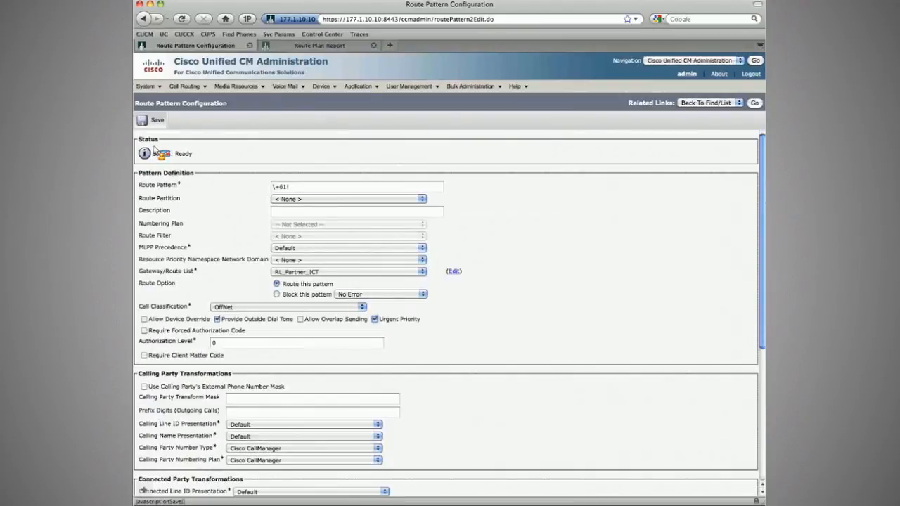
click(155, 122)
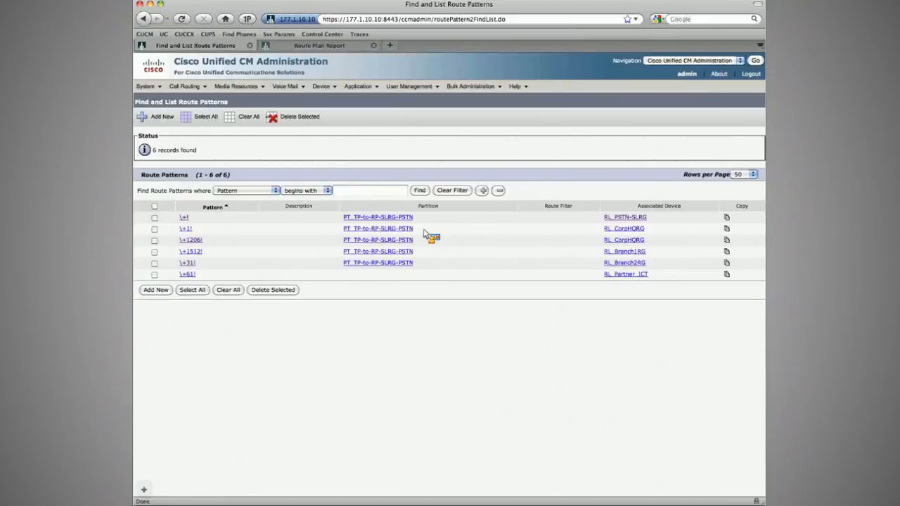
Step: Switch to the IP phone emulator and place a test call from the top-left phone to extension 5001
key(super+Tab)
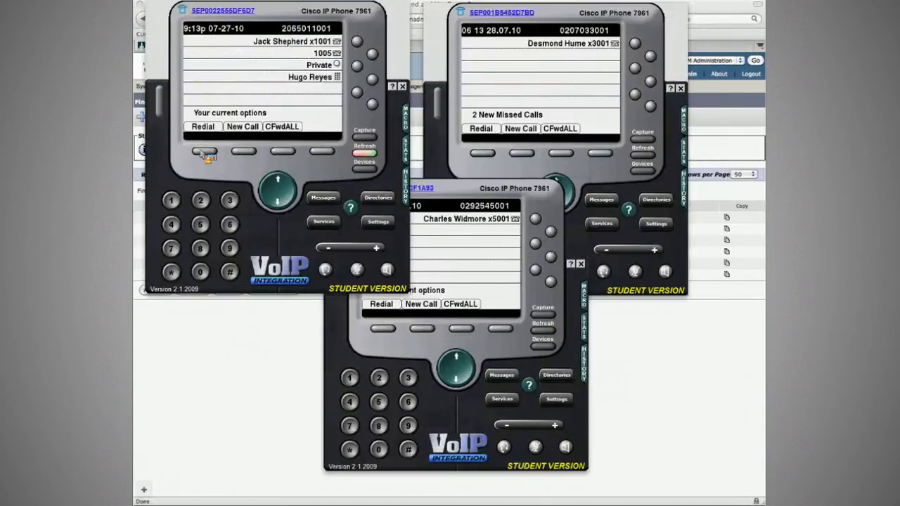
click(247, 149)
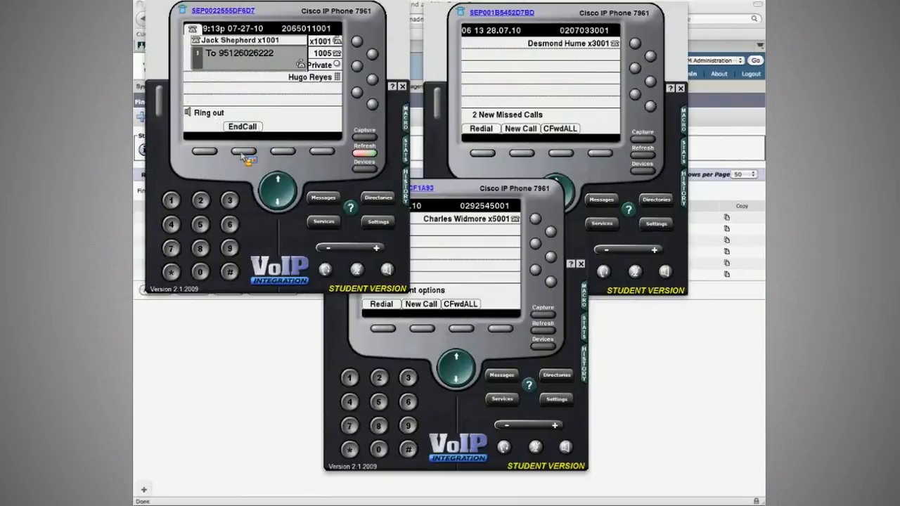
click(244, 153)
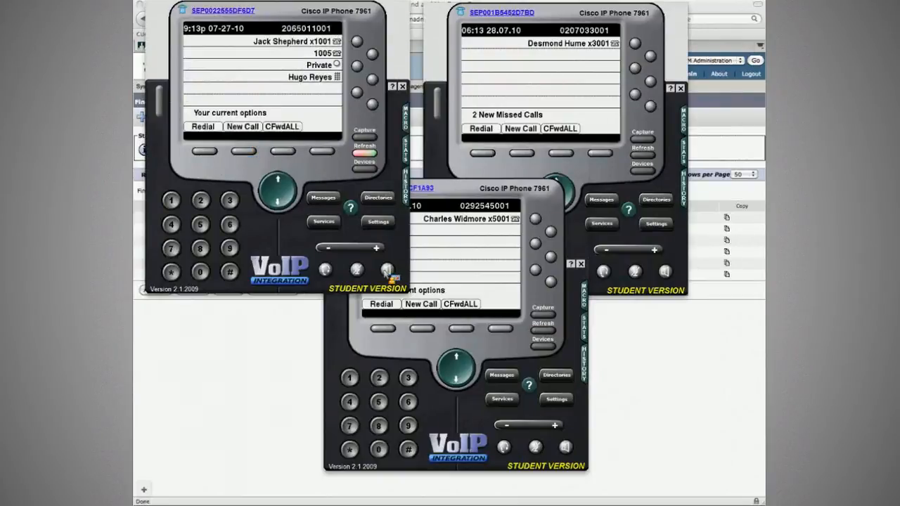
text(5001)
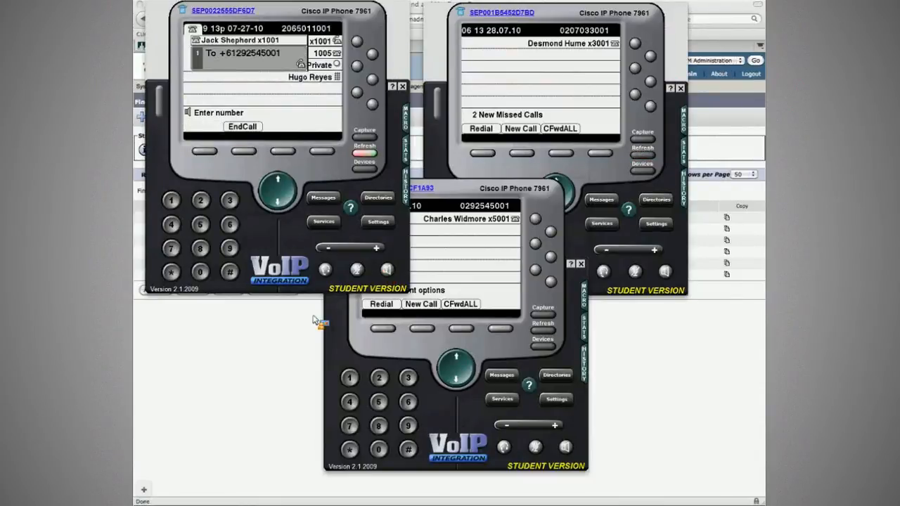
Step: Switch to the other cluster's administration and examine the inbound call routing settings of trunk INE_ICT_Pub
click(296, 360)
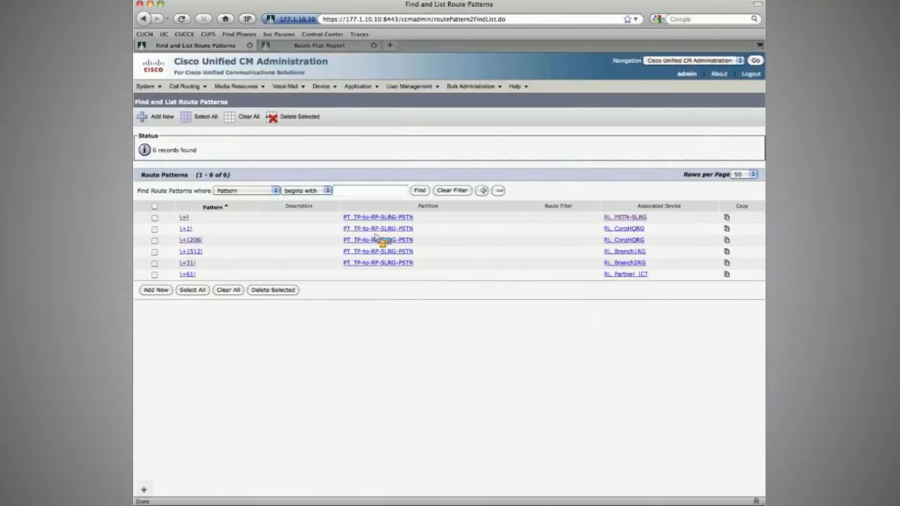
key(ctrl+Tab)
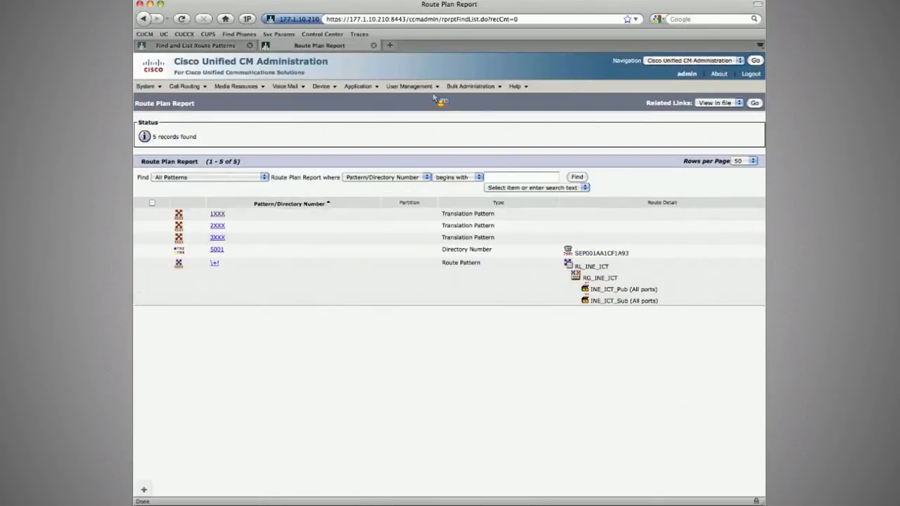
double_click(384, 19)
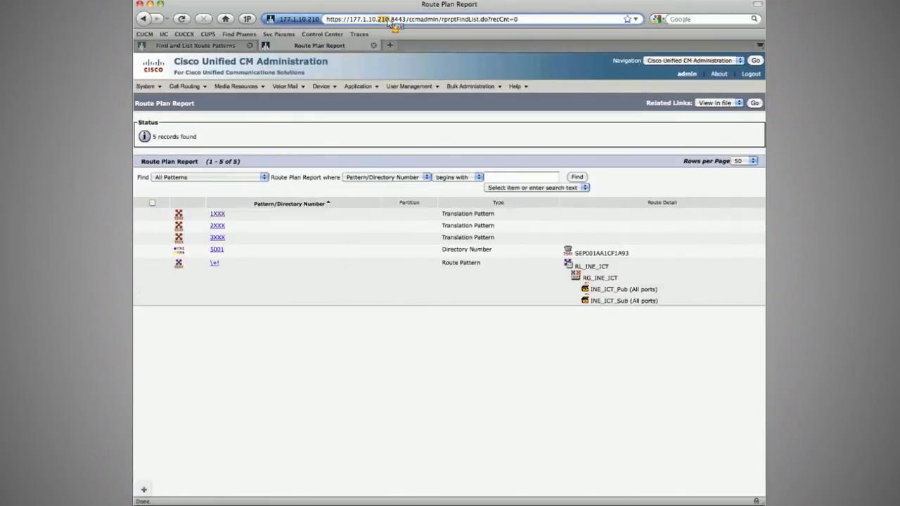
mouse_move(335, 88)
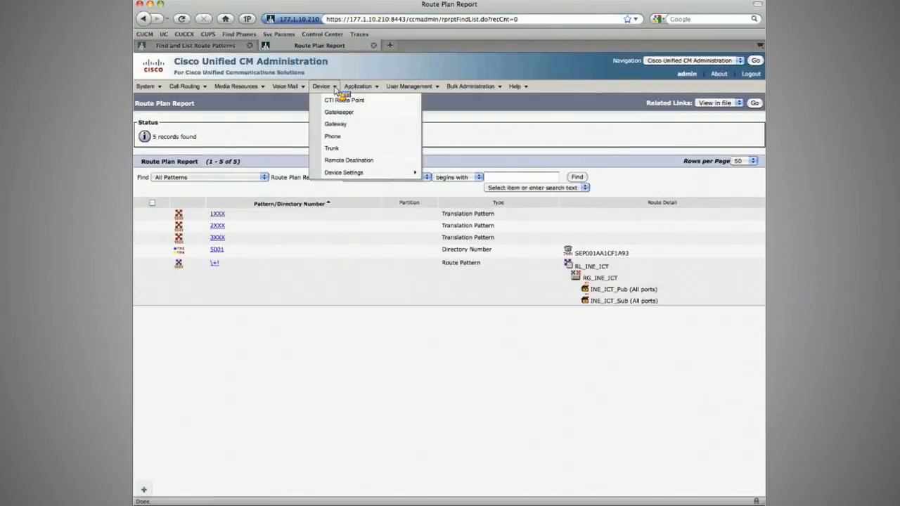
click(333, 149)
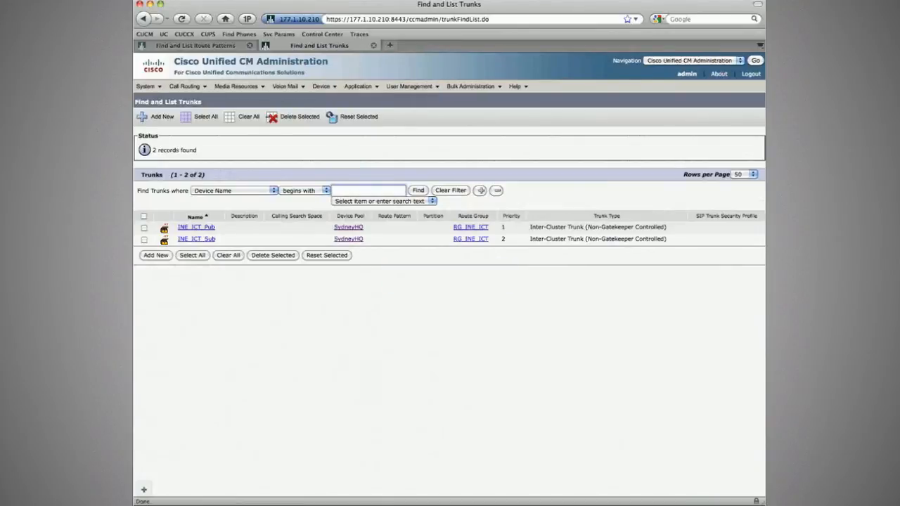
click(196, 227)
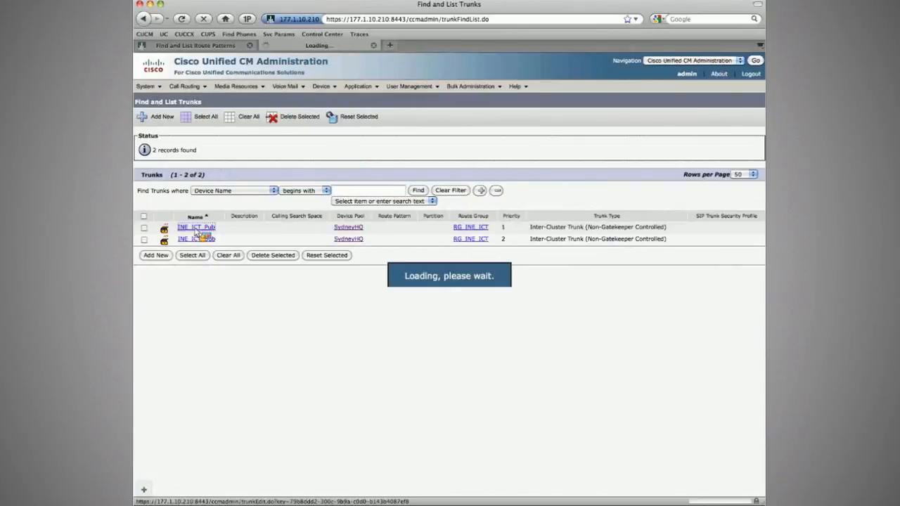
scroll(210, 249, down, 5)
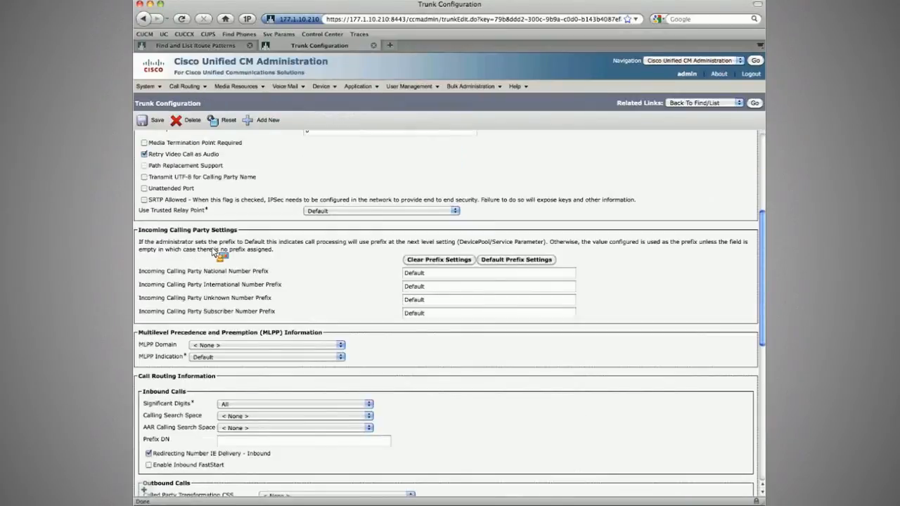
click(225, 406)
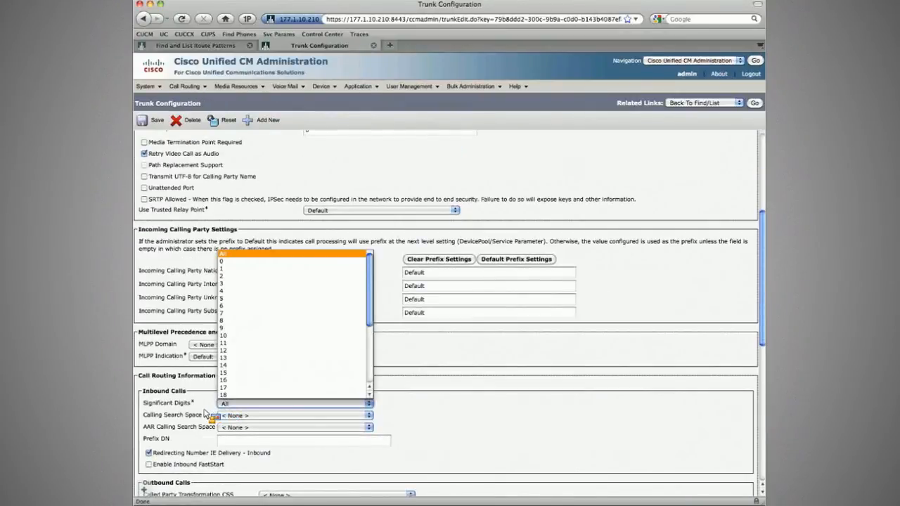
click(206, 415)
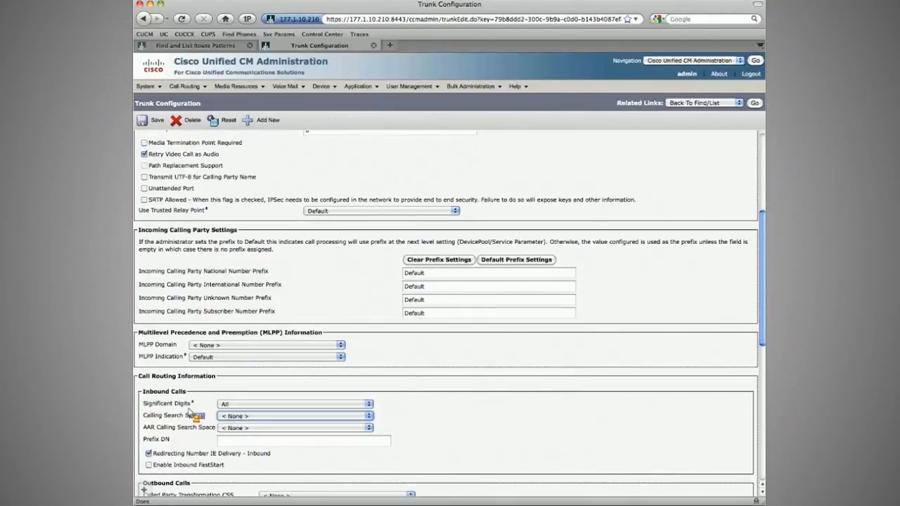
Step: Create a new partition named PT_GLOBALIZE_ICT
click(184, 86)
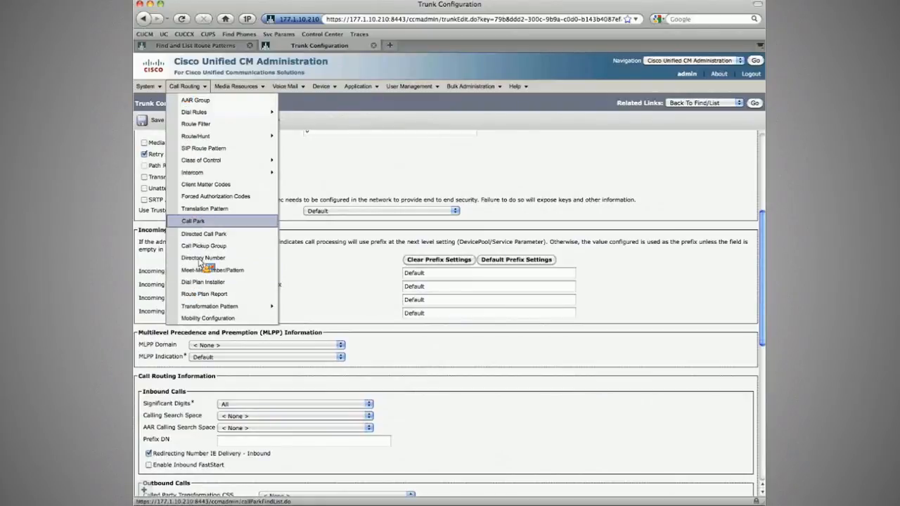
click(204, 208)
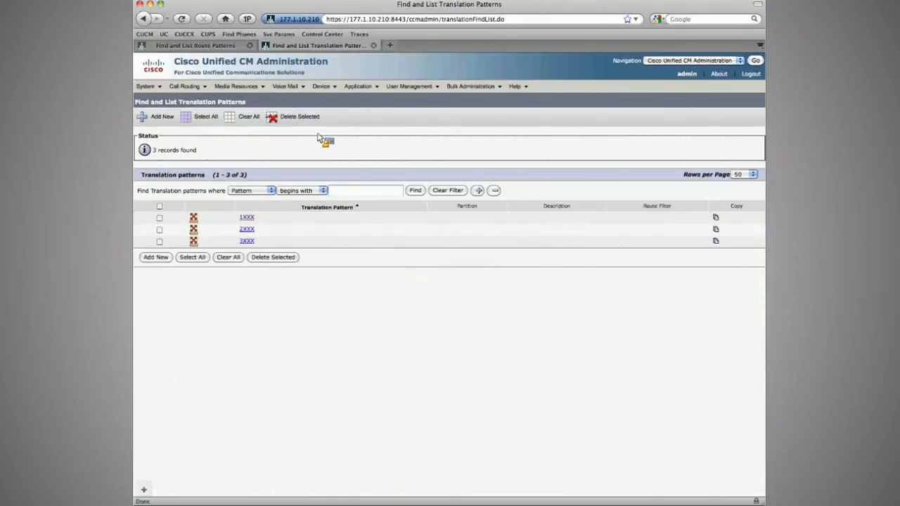
click(322, 85)
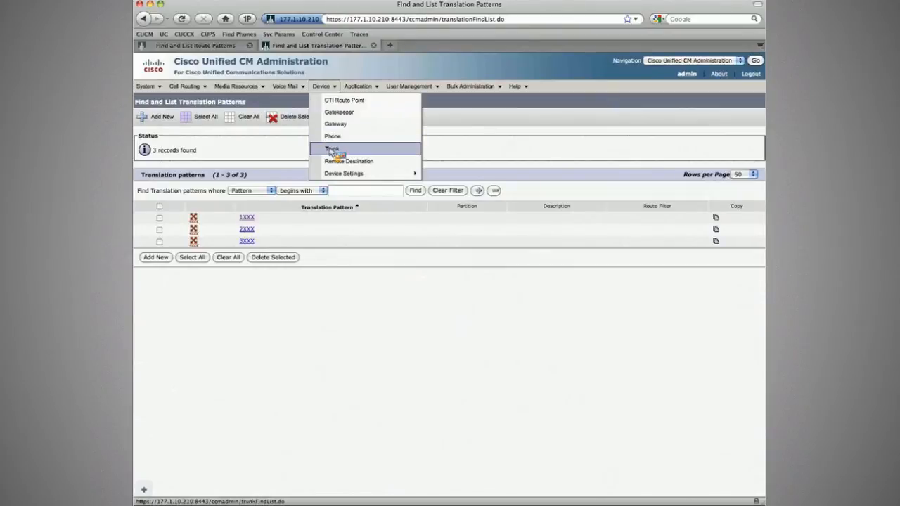
click(197, 87)
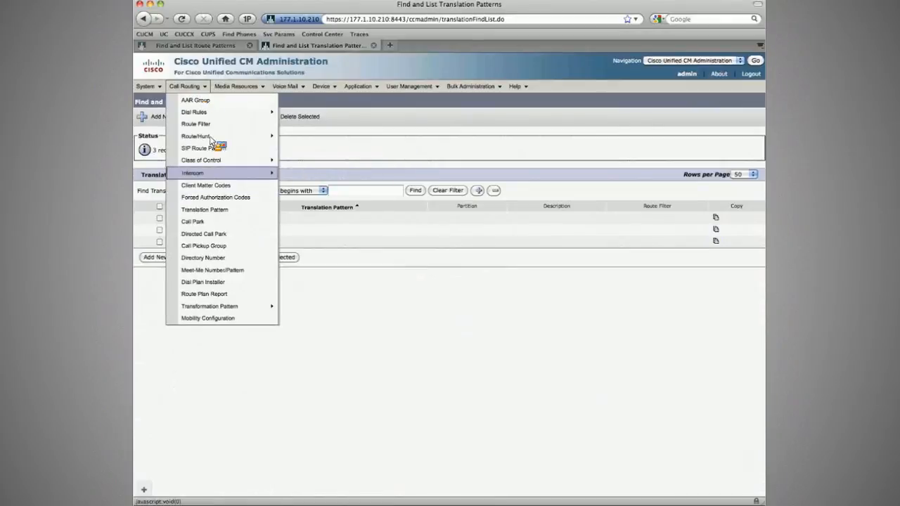
mouse_move(232, 137)
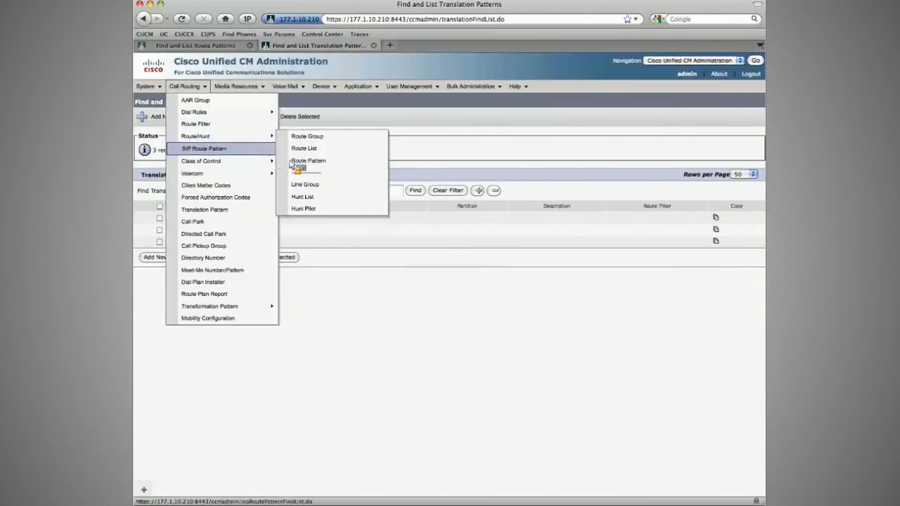
mouse_move(270, 161)
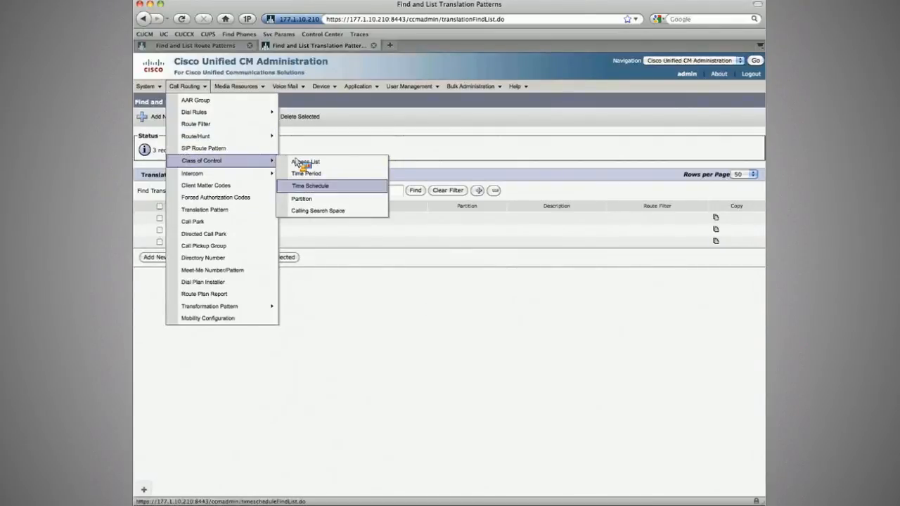
click(302, 198)
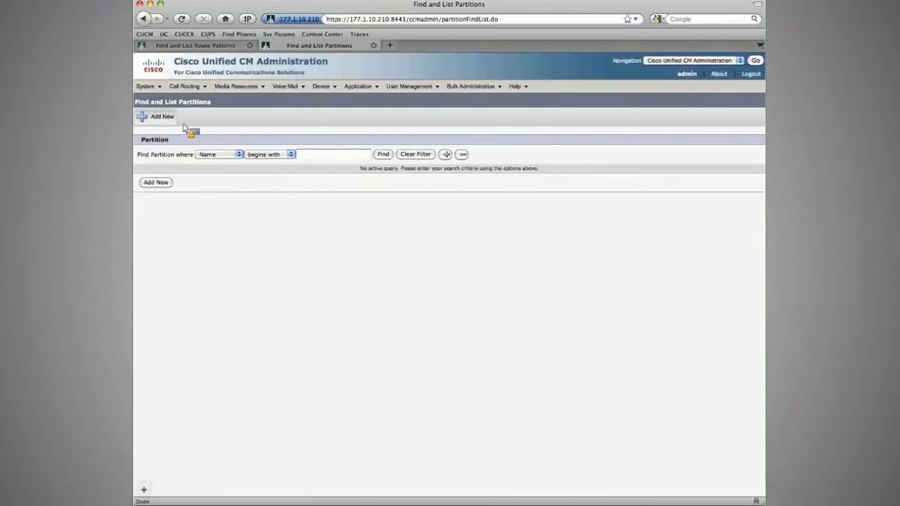
click(160, 116)
text(PT_GLOBALIZE_ICT)
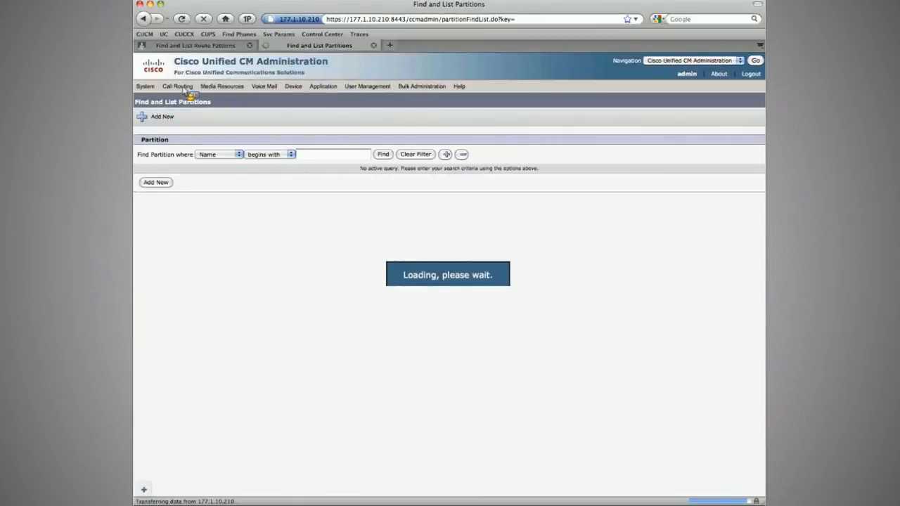
Step: Create calling search space CSS_GLOBALIZE_ICT containing partition PT_GLOBALIZE_ICT and save it
click(289, 210)
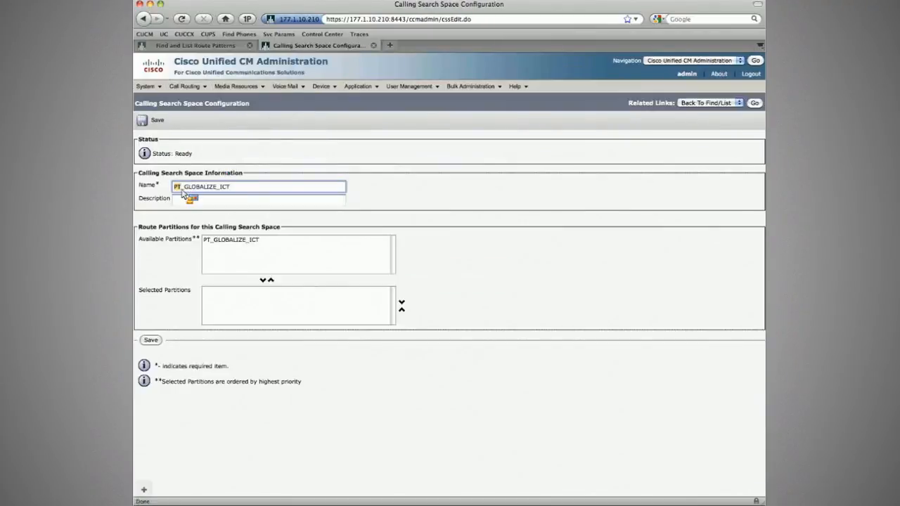
text(CSS)
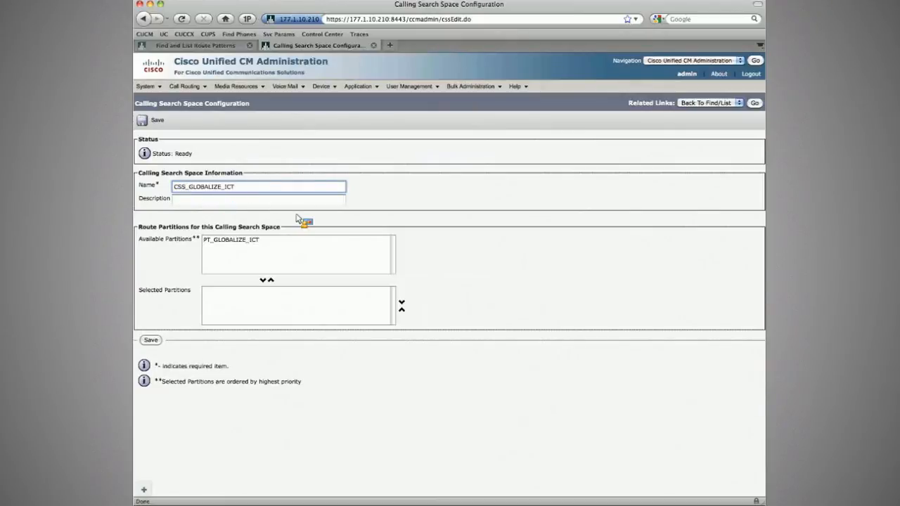
click(281, 239)
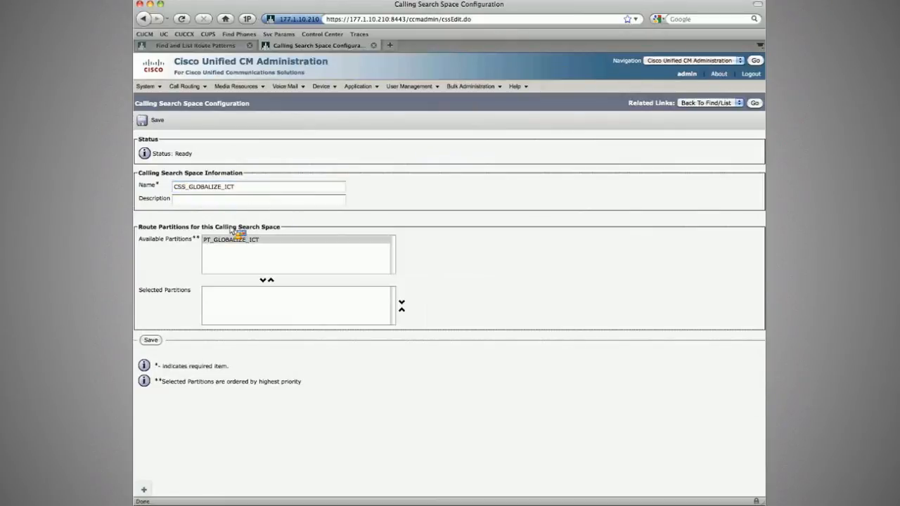
click(263, 280)
click(156, 120)
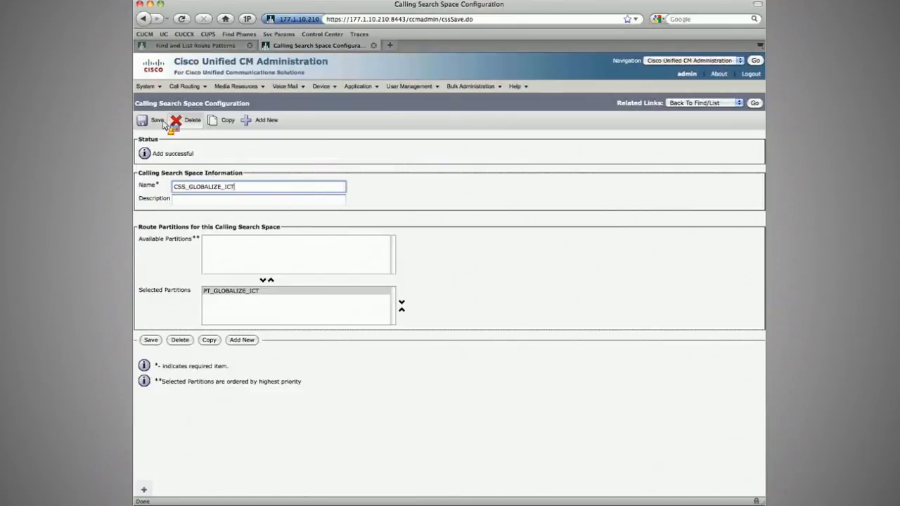
Step: Add a new translation pattern ! and place it in partition PT_GLOBALIZE_ICT
mouse_move(184, 86)
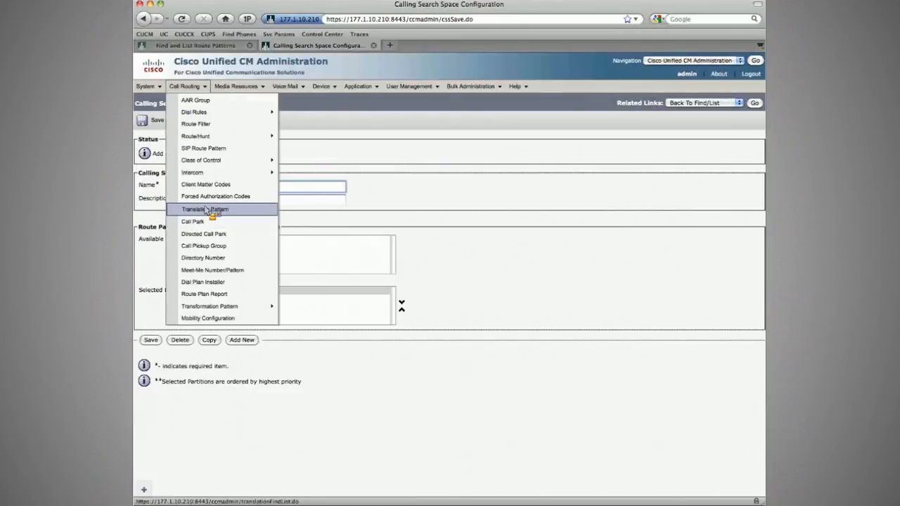
click(206, 209)
click(161, 118)
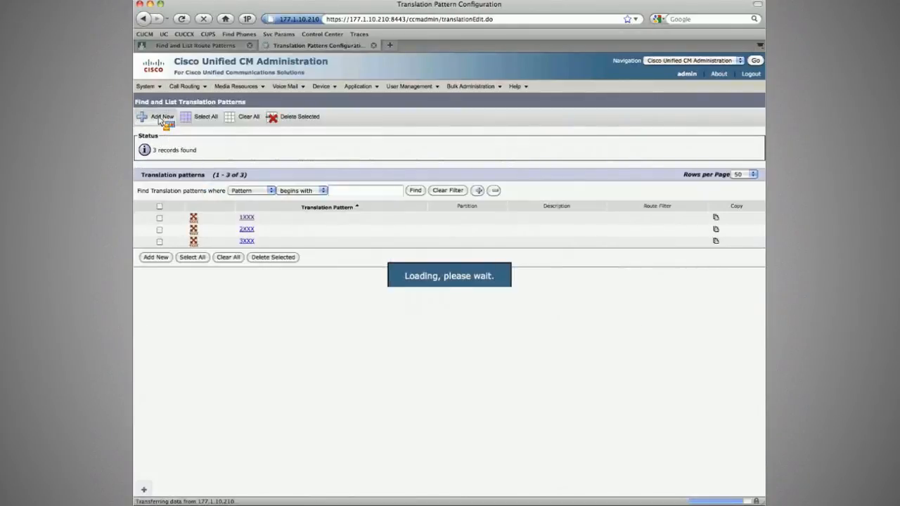
click(294, 187)
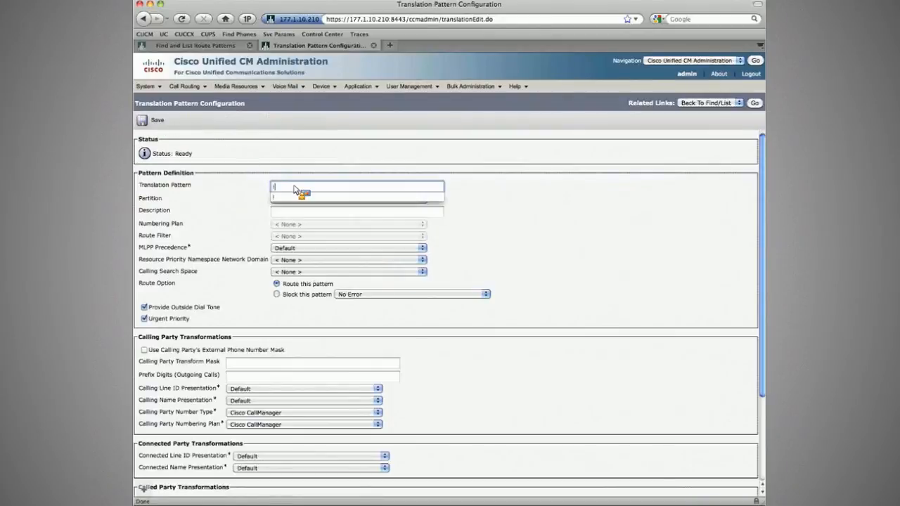
click(282, 199)
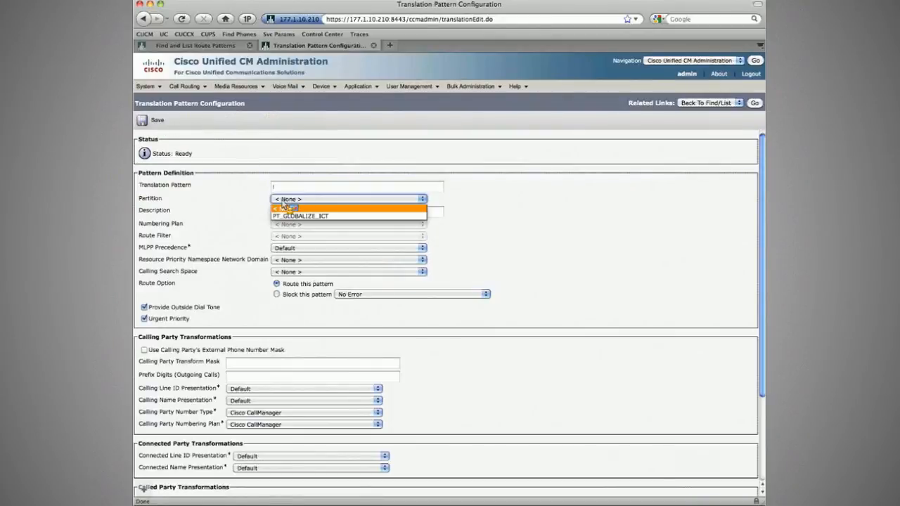
click(300, 216)
click(292, 272)
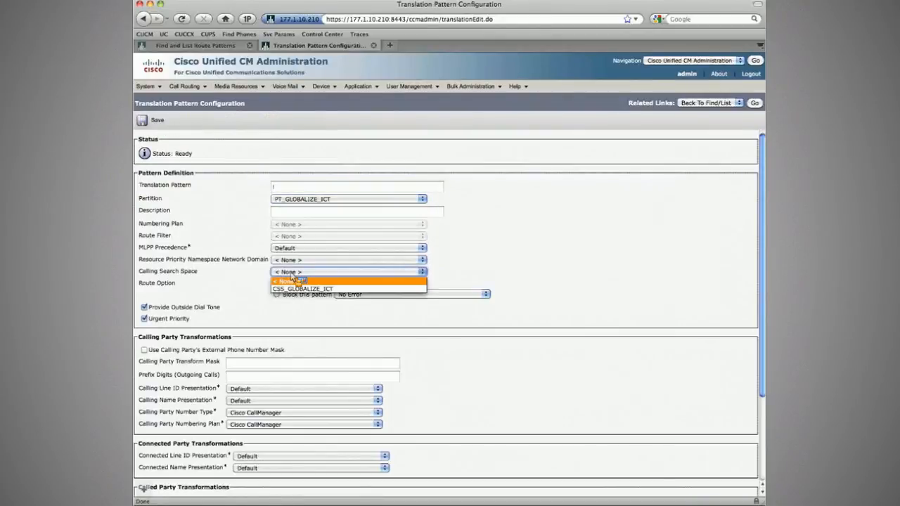
click(292, 280)
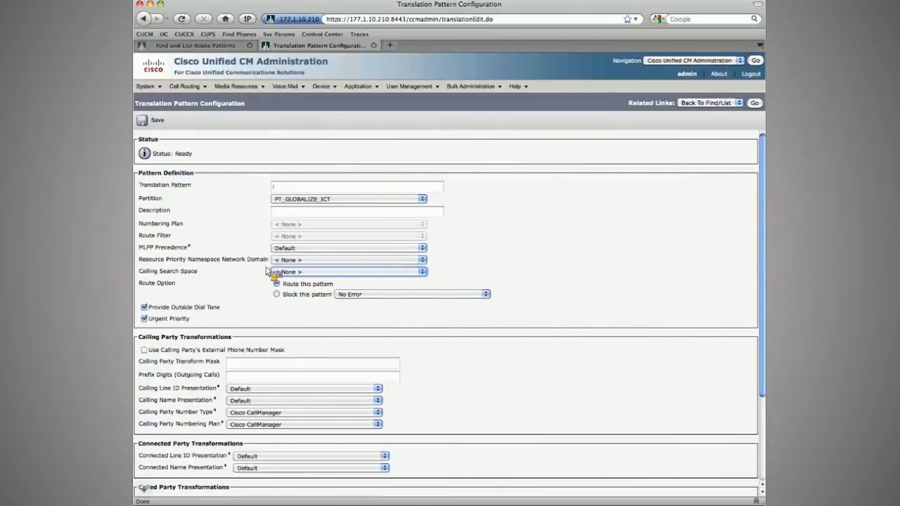
Step: Set the translation pattern's called-party prefix digits to +, clear Provide Outside Dial Tone, and save it
scroll(267, 408, down, 3)
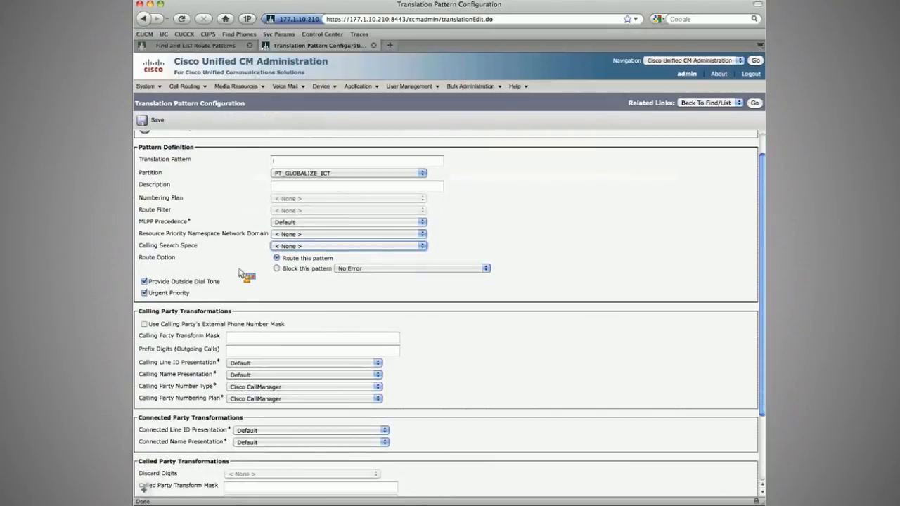
click(266, 412)
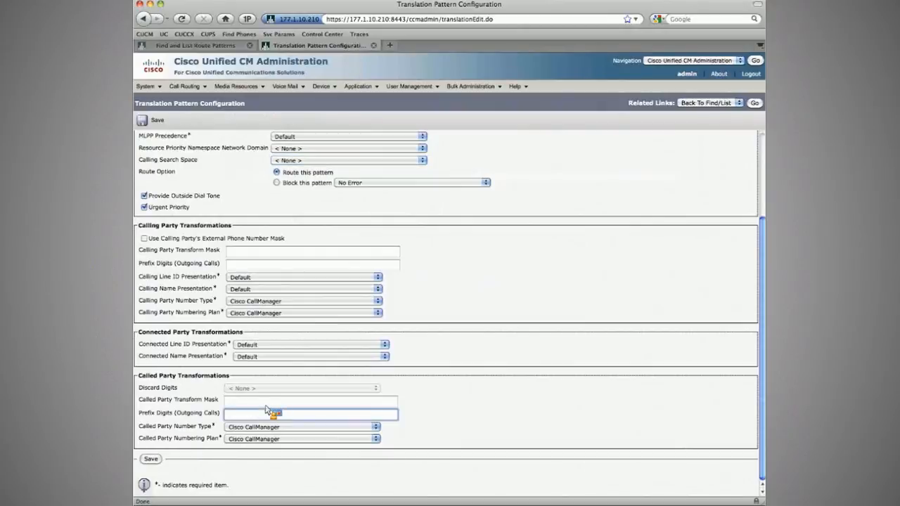
text(+)
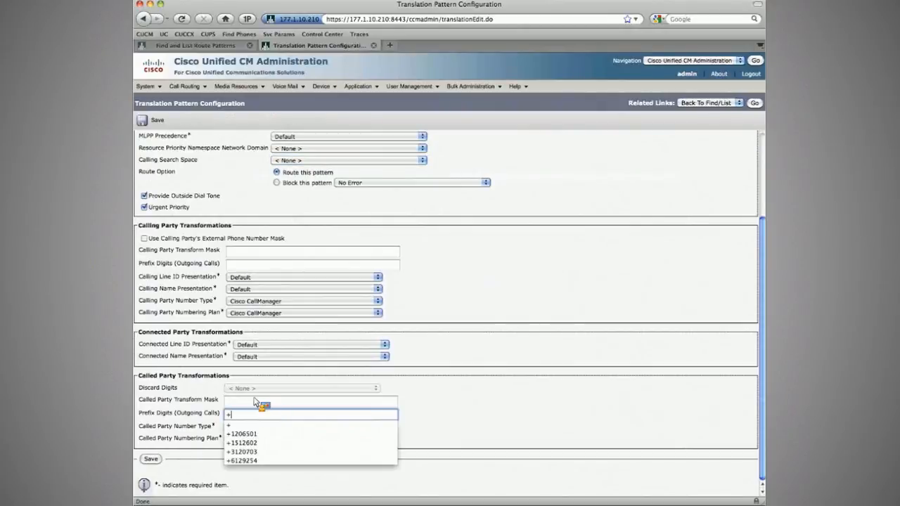
scroll(204, 366, up, 3)
click(145, 308)
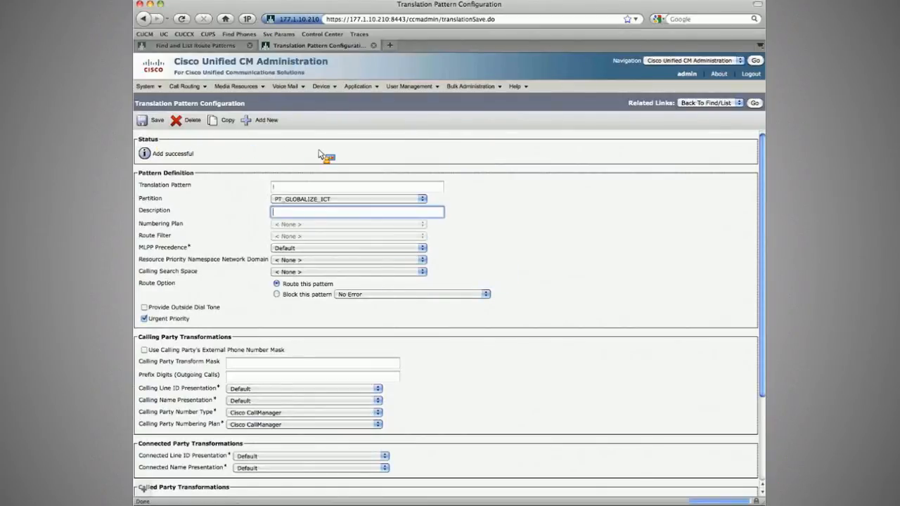
Step: Open inter-cluster trunk INE_ICT_Pub and set all four incoming calling party number prefixes to +
mouse_move(321, 86)
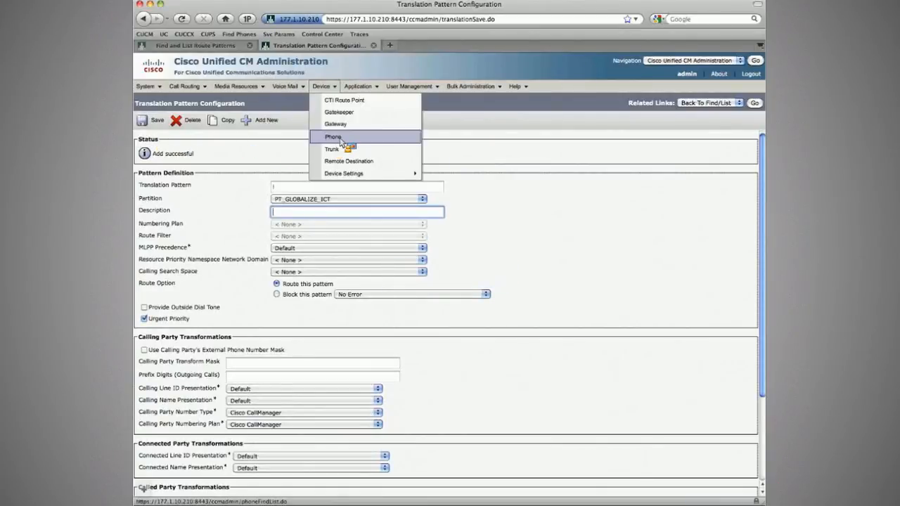
click(339, 149)
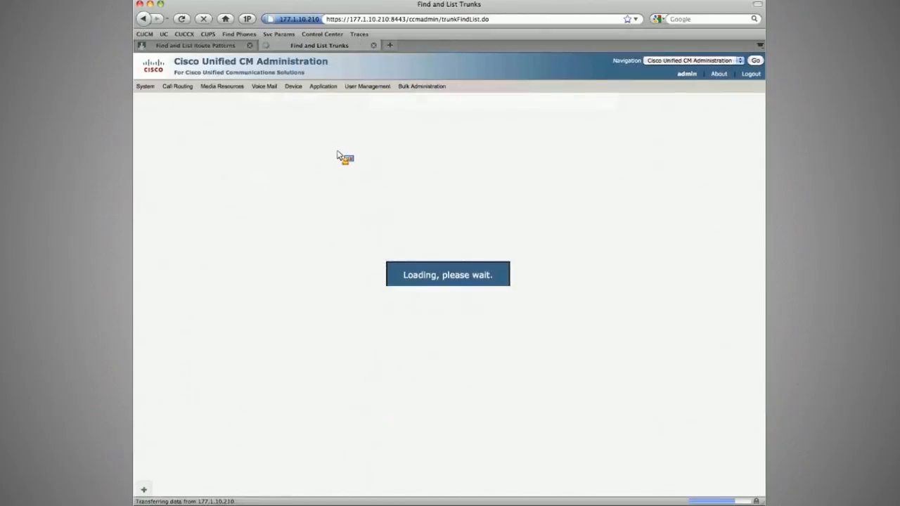
click(189, 228)
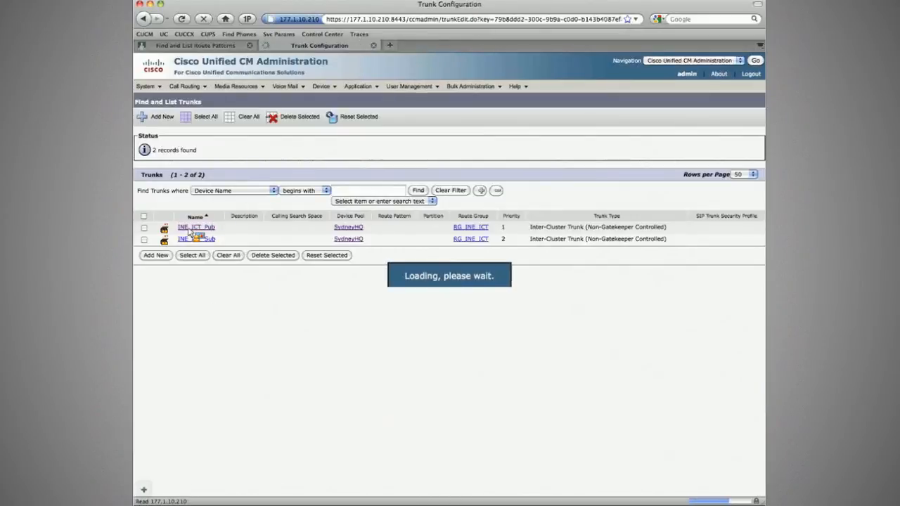
scroll(225, 246, down, 5)
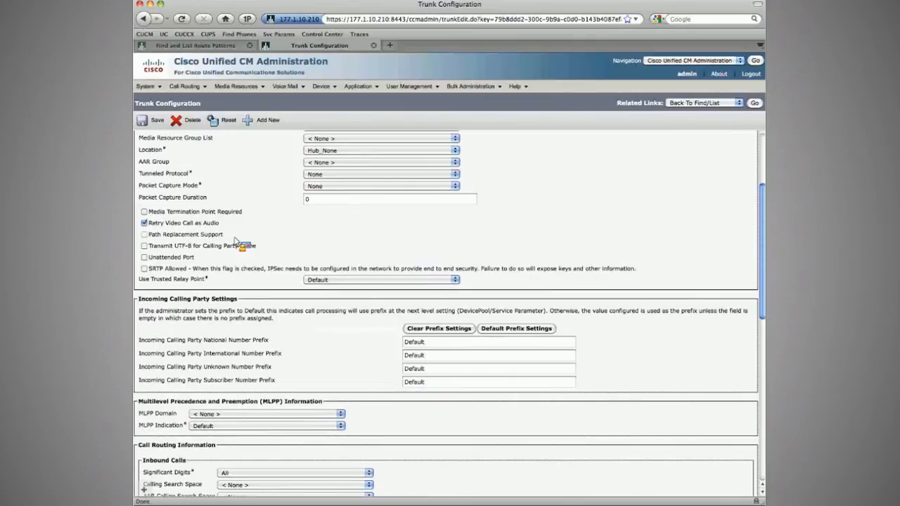
scroll(236, 243, down, 1)
drag(427, 332, 358, 337)
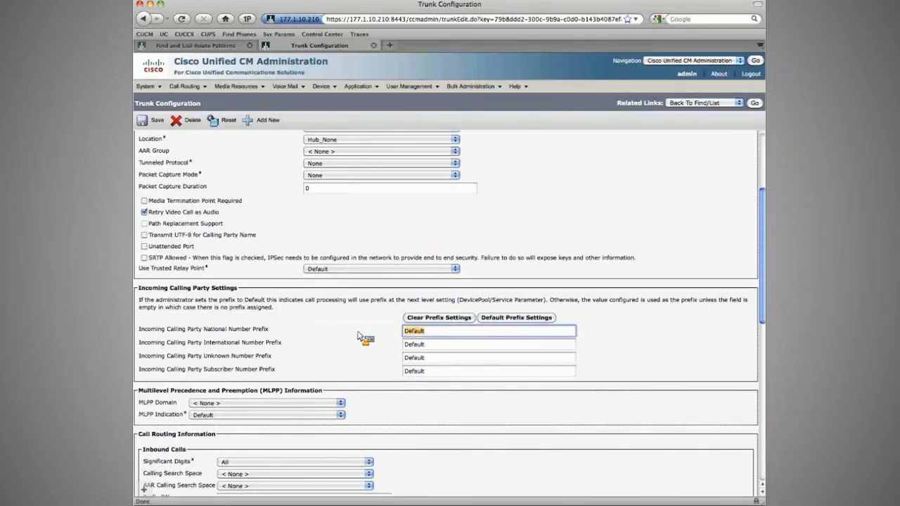
text(+)
key(Tab)
text(+)
key(Tab)
text(+)
key(Tab)
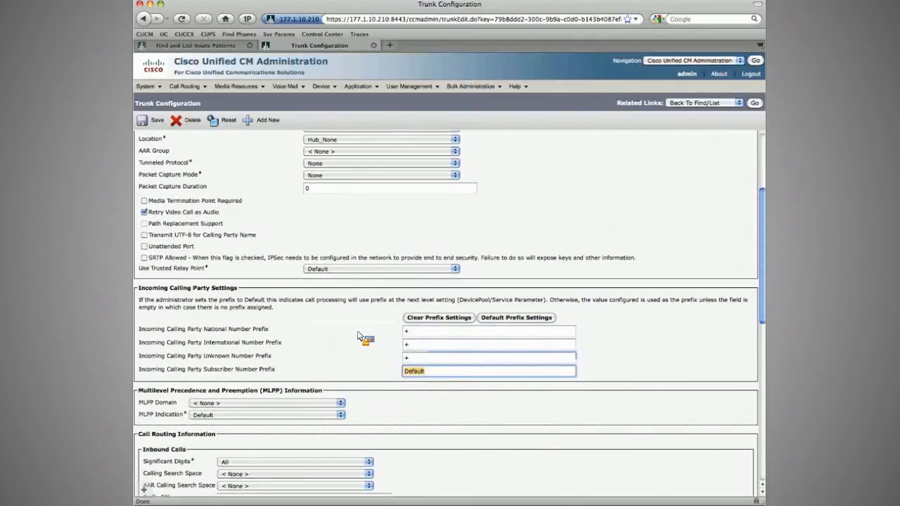
text(+)
key(Tab)
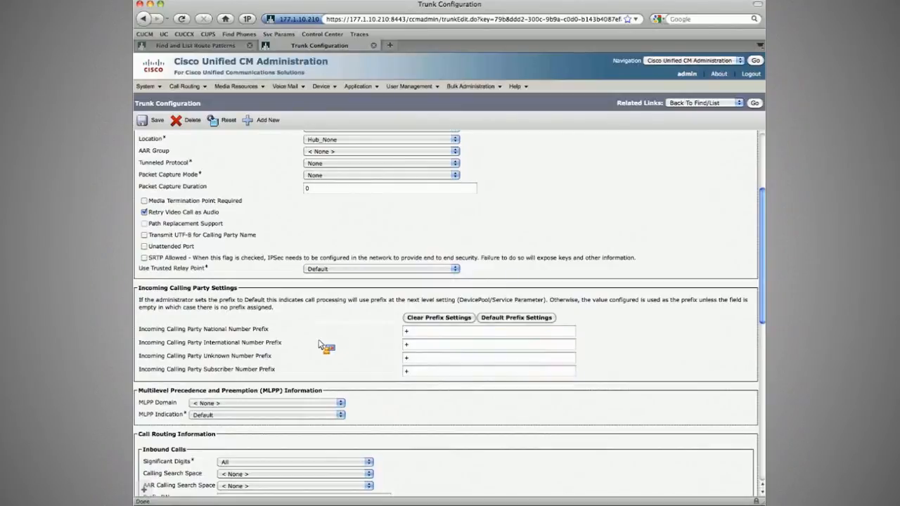
Step: Set the trunk's inbound calling search space to CSS_GLOBALIZE_ICT and save the trunk
scroll(253, 359, down, 4)
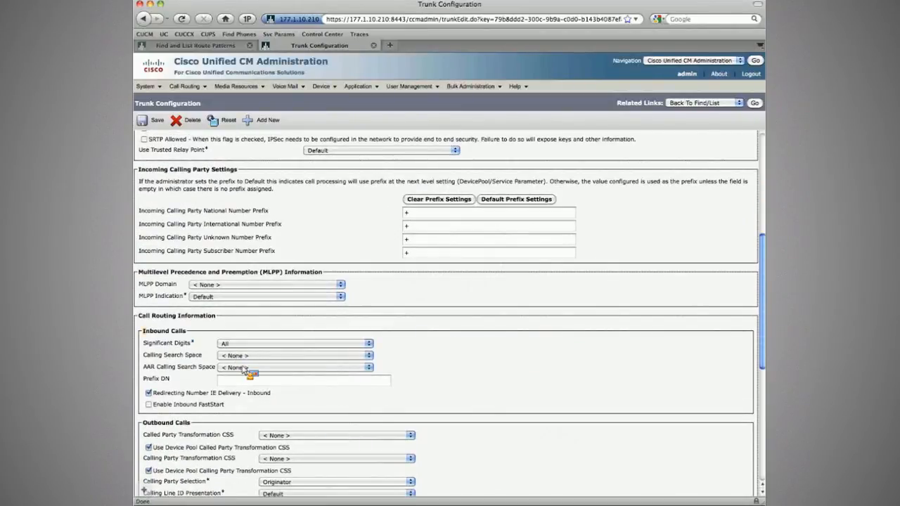
click(243, 370)
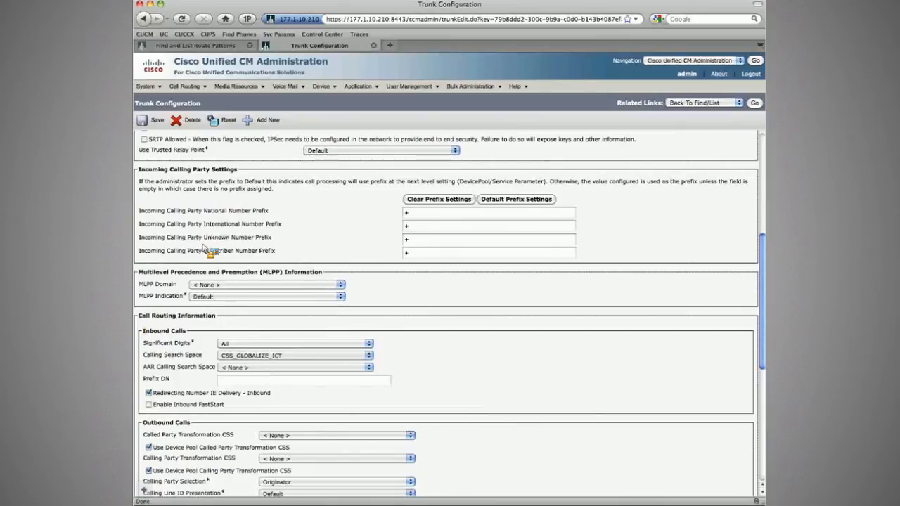
click(154, 120)
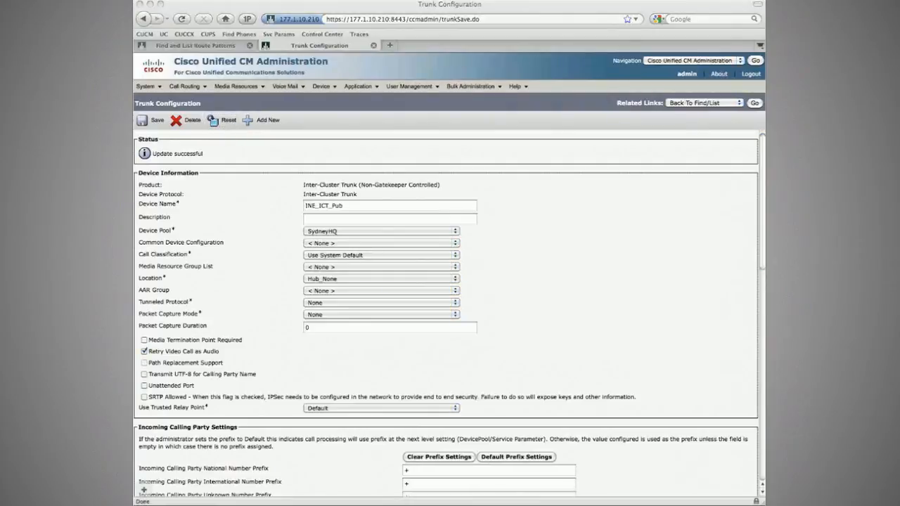
Step: Open trunk INE_ICT_Sub, set its four incoming calling party prefixes to + and inbound calling search space to CSS_GLOBALIZE_ICT, and save
click(755, 103)
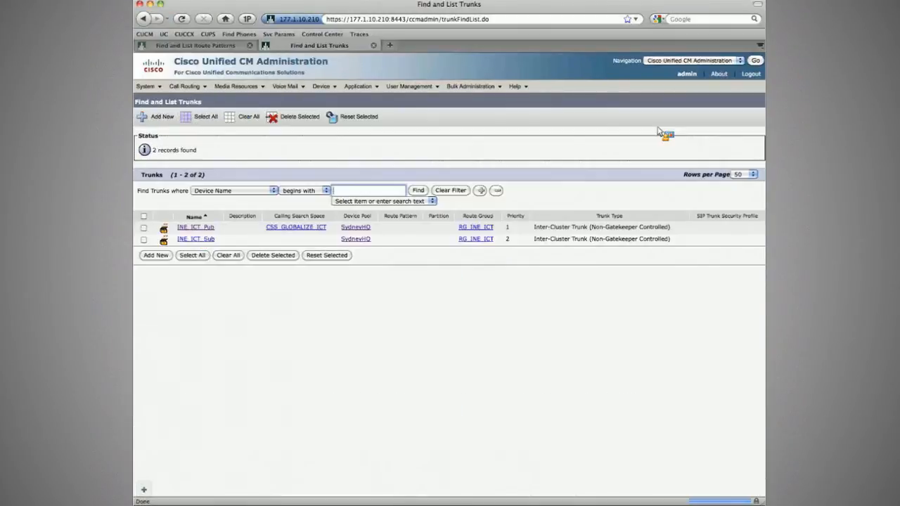
click(196, 237)
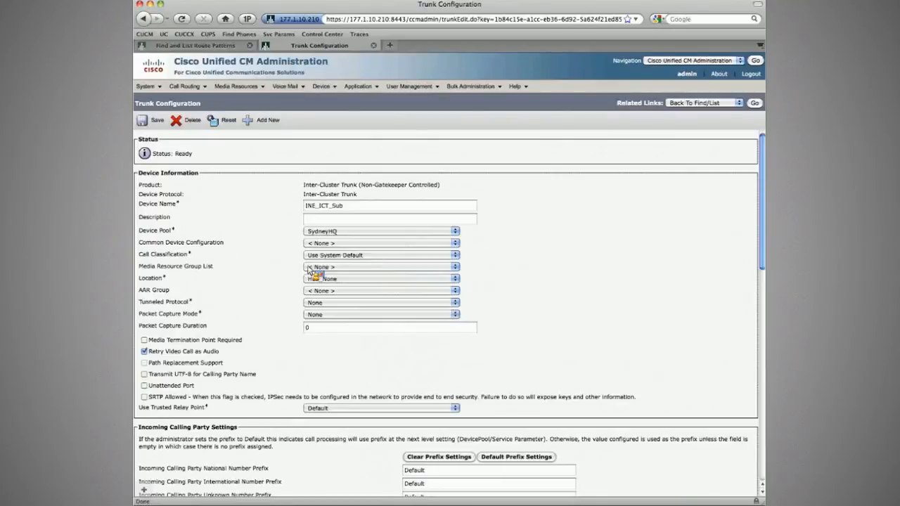
scroll(278, 286, down, 3)
scroll(279, 287, down, 7)
drag(427, 181, 362, 185)
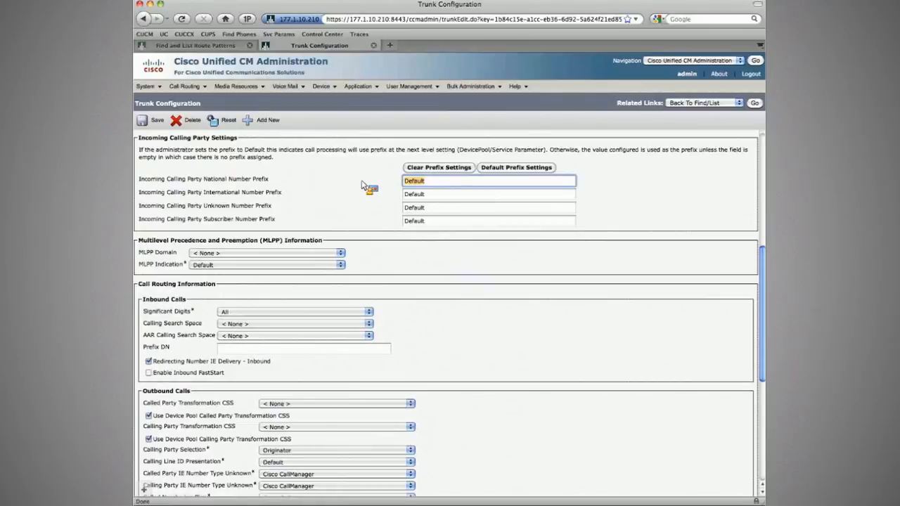
text(+)
key(Tab)
text(+)
key(Tab)
text(+)
key(Tab)
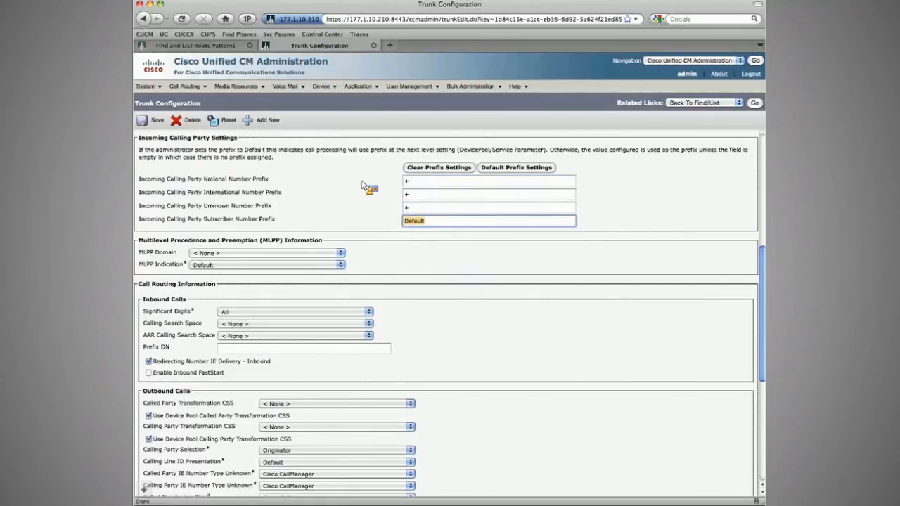
text(+)
key(Tab)
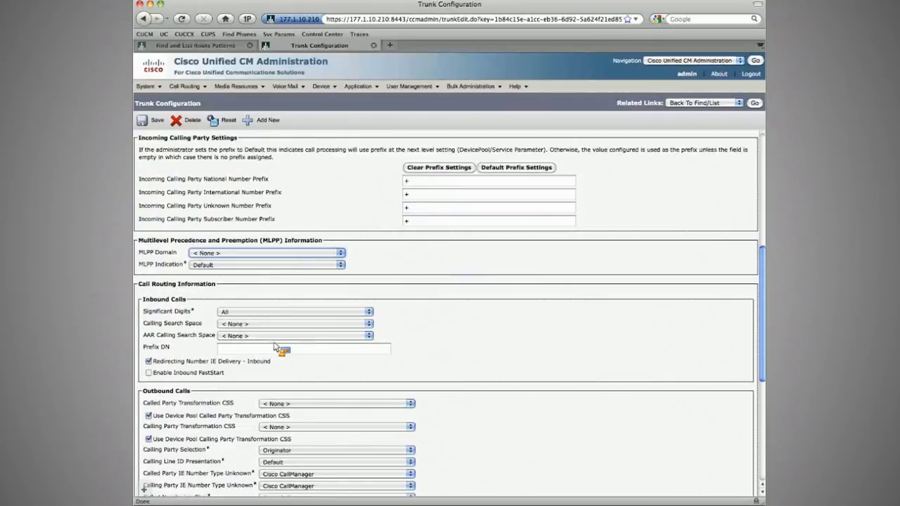
click(153, 121)
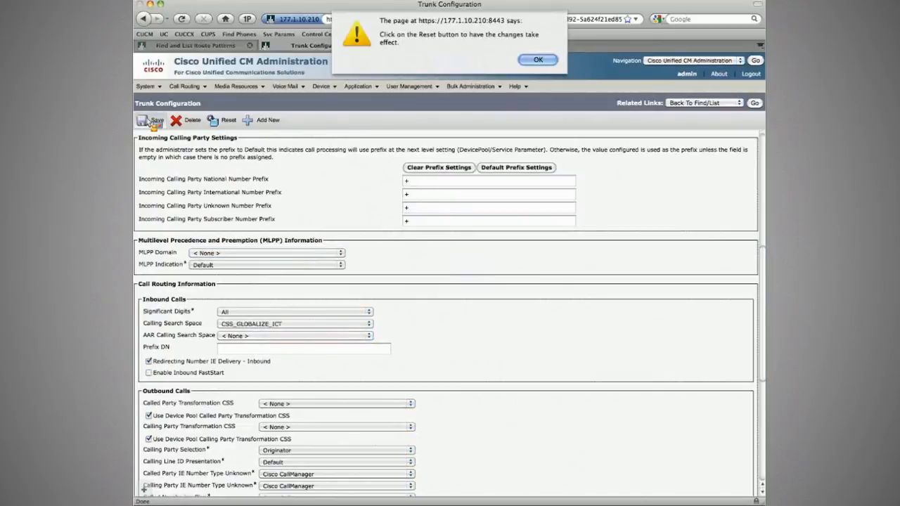
key(Return)
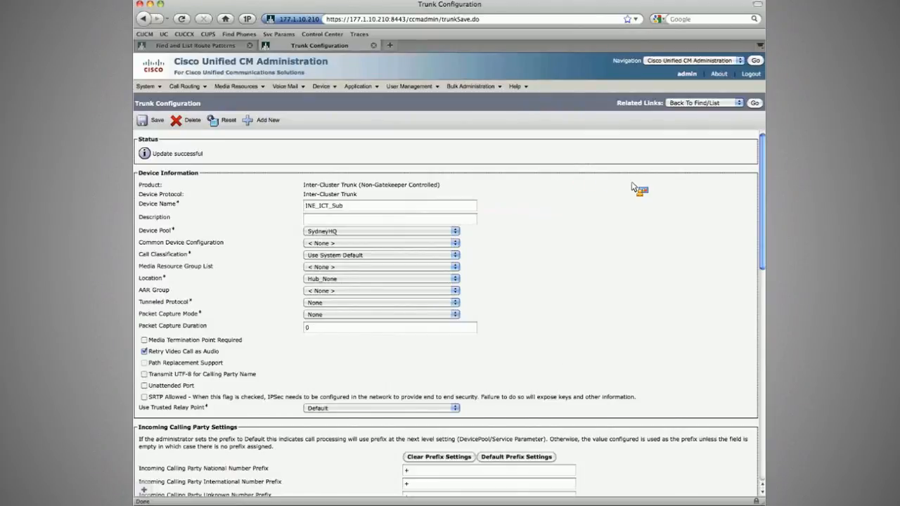
Step: Add a new translation pattern \+61292545XXX
scroll(635, 189, down, 15)
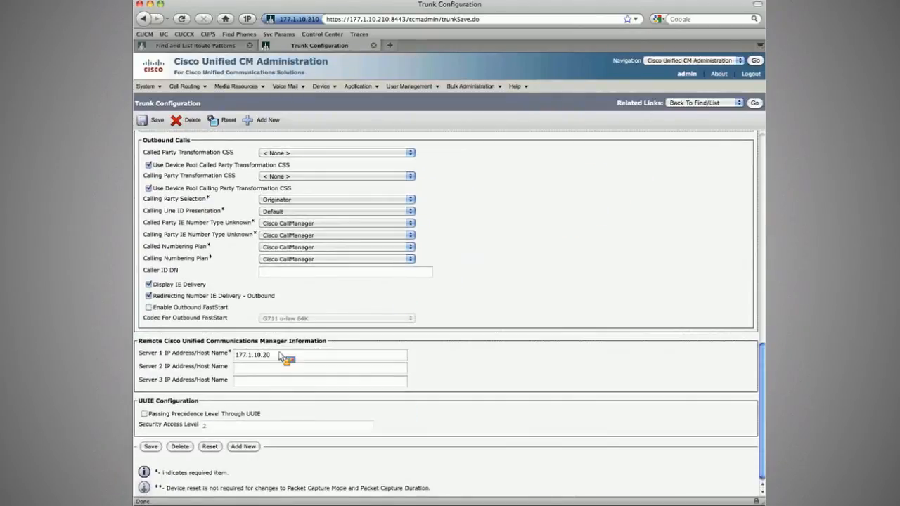
click(755, 104)
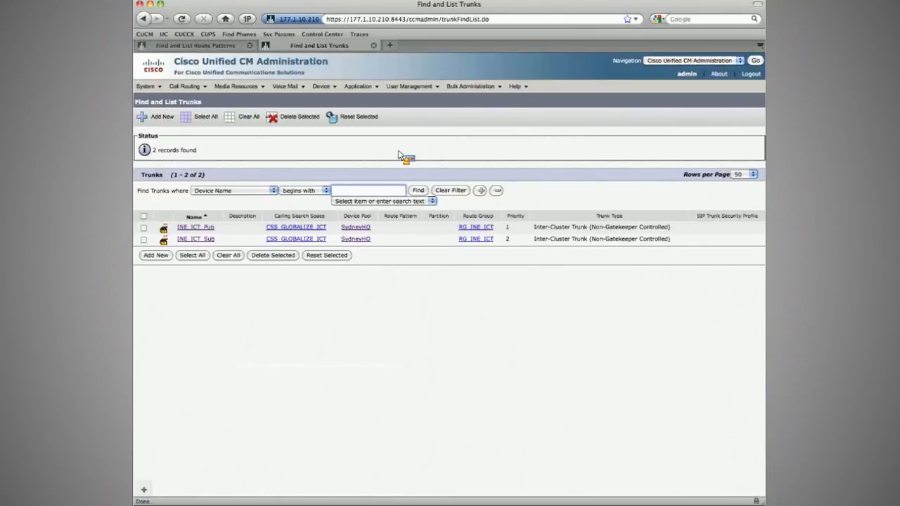
mouse_move(187, 86)
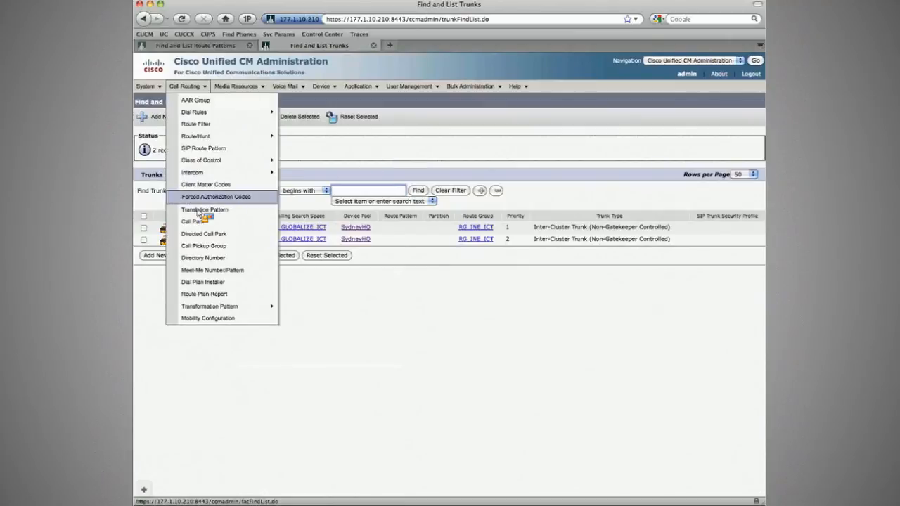
click(203, 210)
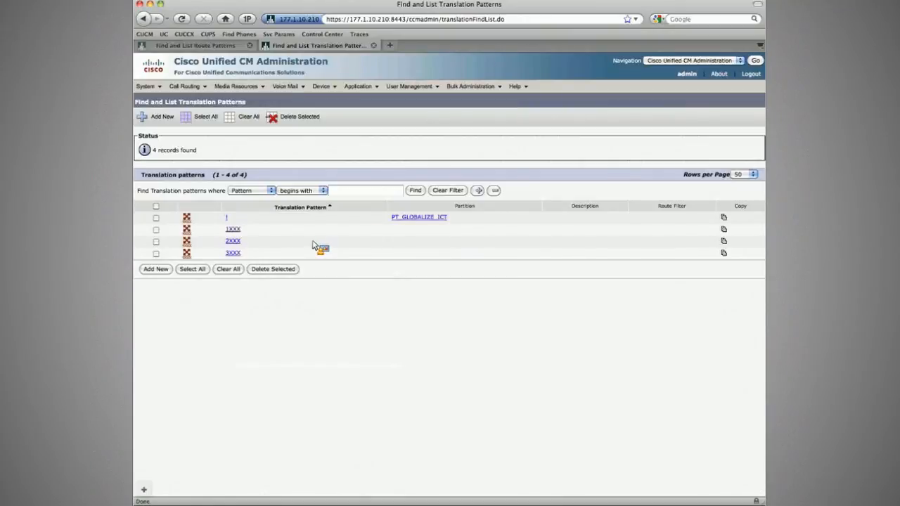
click(162, 118)
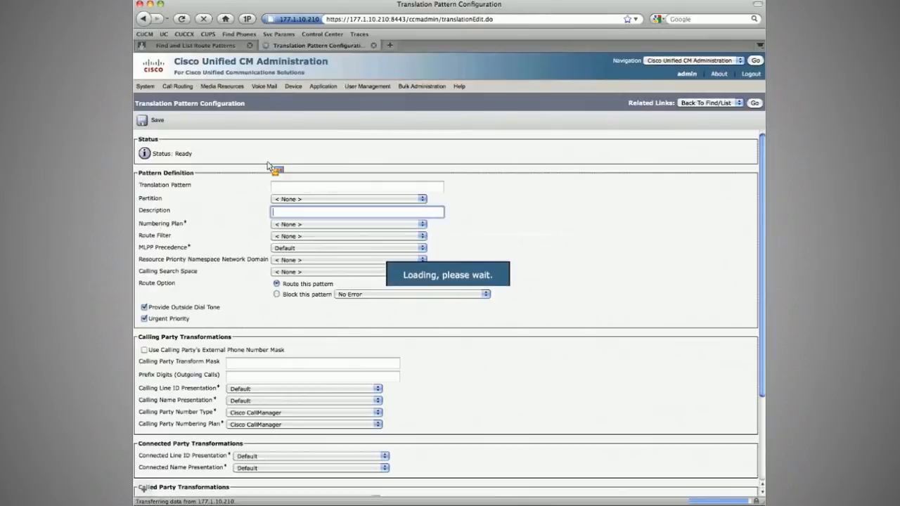
text(\+)
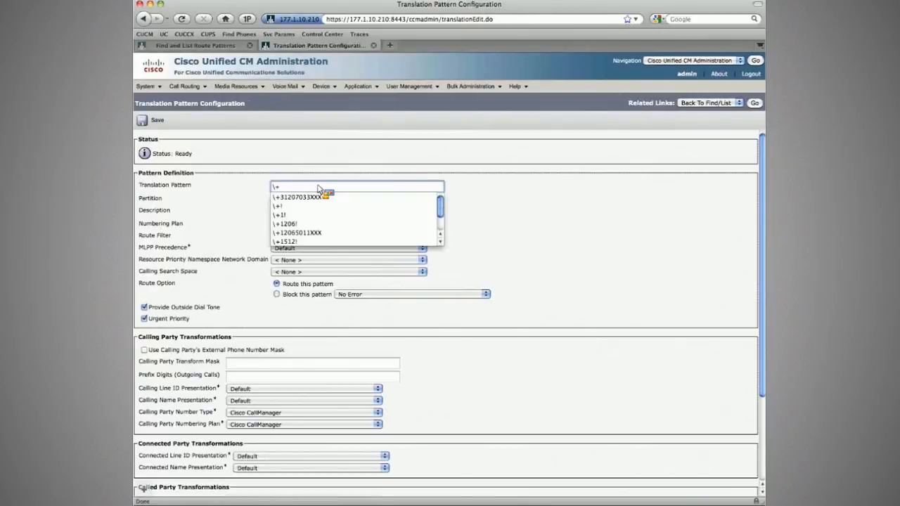
text(612)
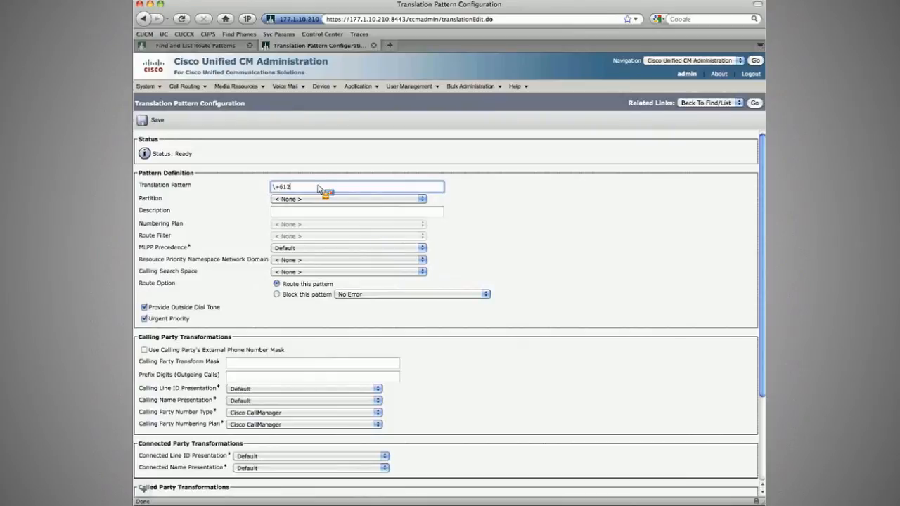
text(92545XXX)
Step: Clear Provide Outside Dial Tone and Urgent Priority, set the called party transform mask to XXXX, and save the pattern
scroll(175, 278, down, 1)
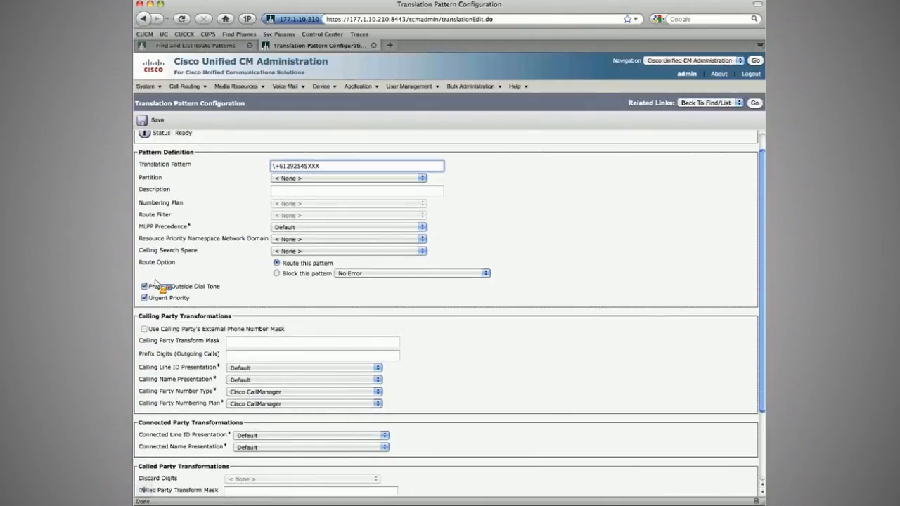
click(145, 286)
scroll(145, 281, down, 3)
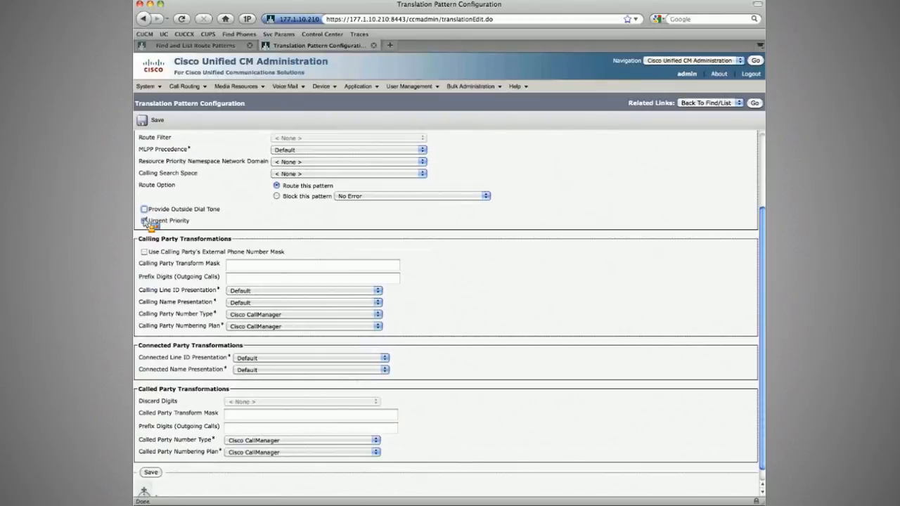
click(145, 220)
scroll(176, 267, down, 1)
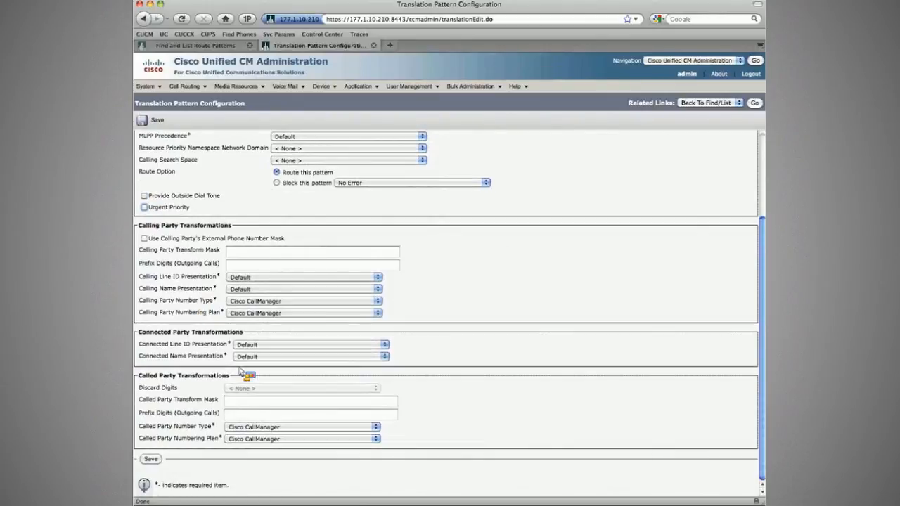
click(260, 403)
text(XXXX)
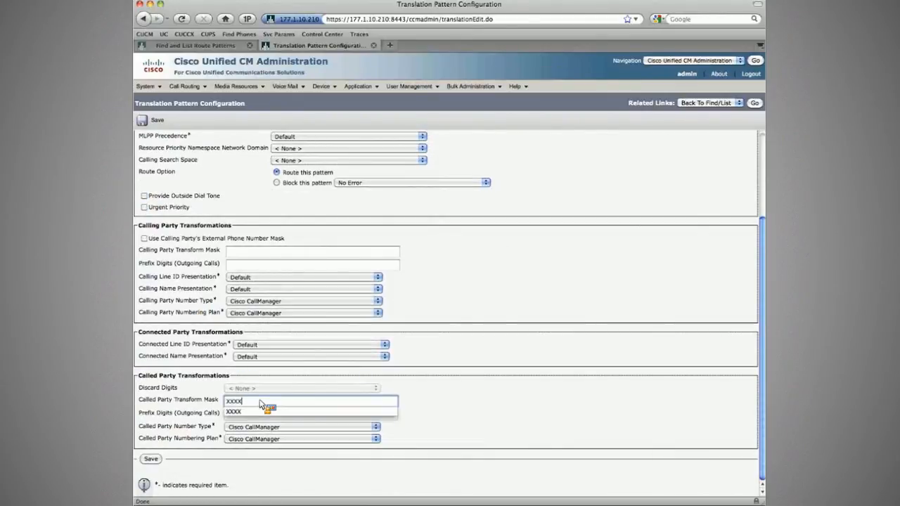
key(Tab)
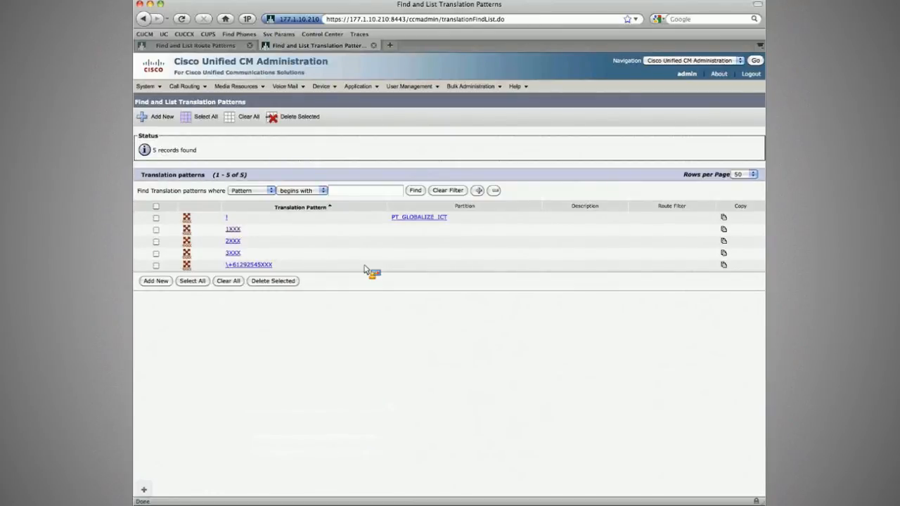
Step: Switch to the IP phone emulator and place a test call from extension 1001 to extension 5001's +E.164 number, then end it
key(super+Tab)
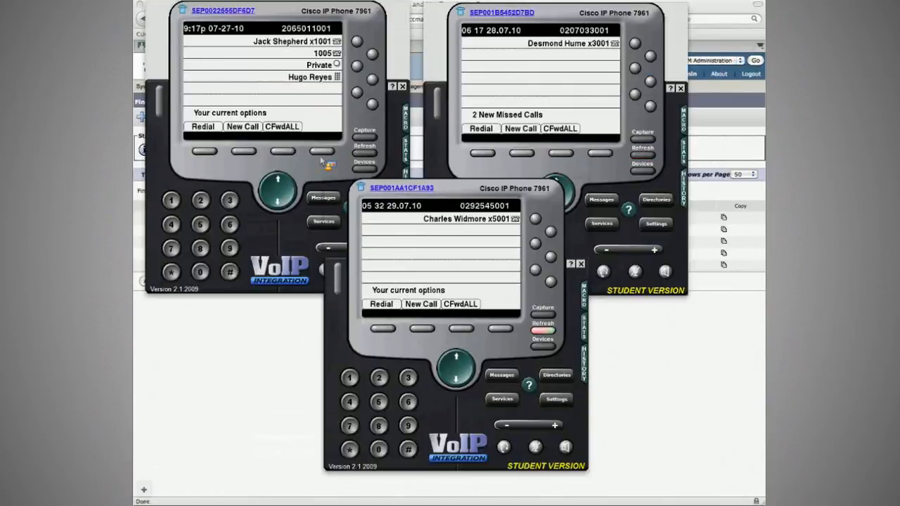
click(261, 79)
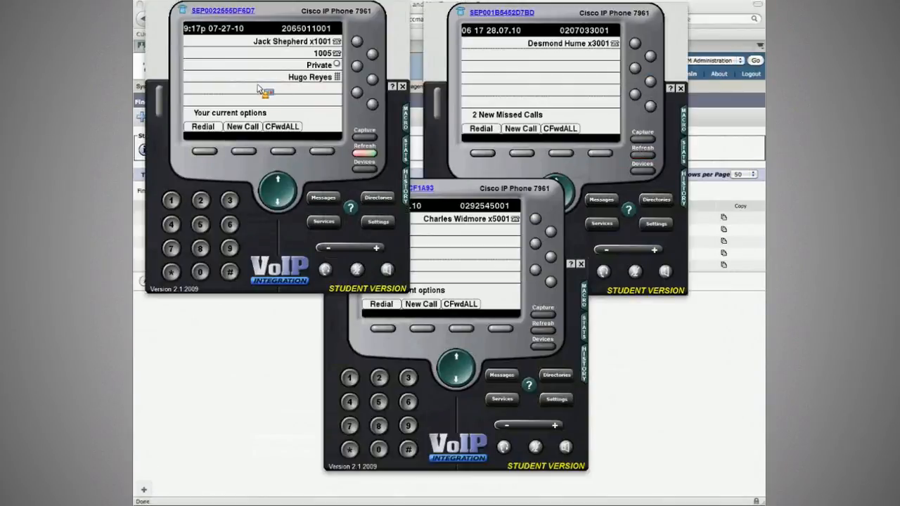
click(246, 154)
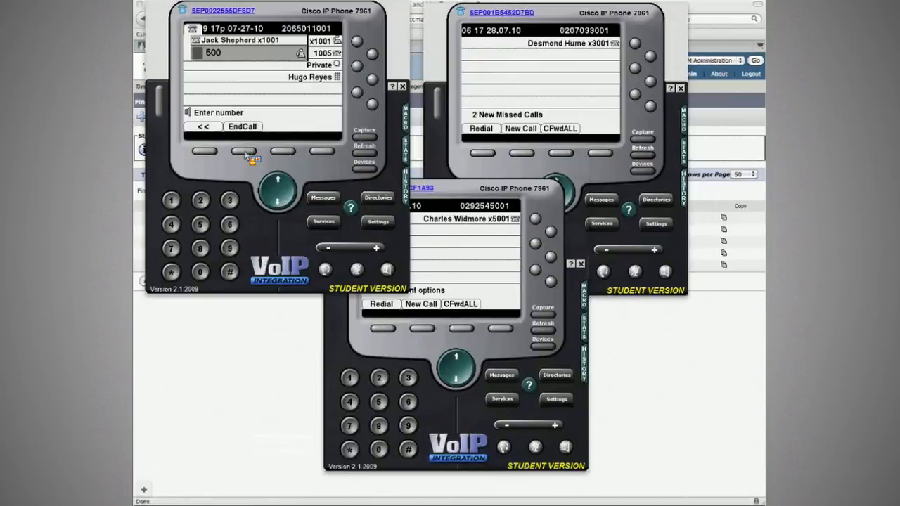
text(129254)
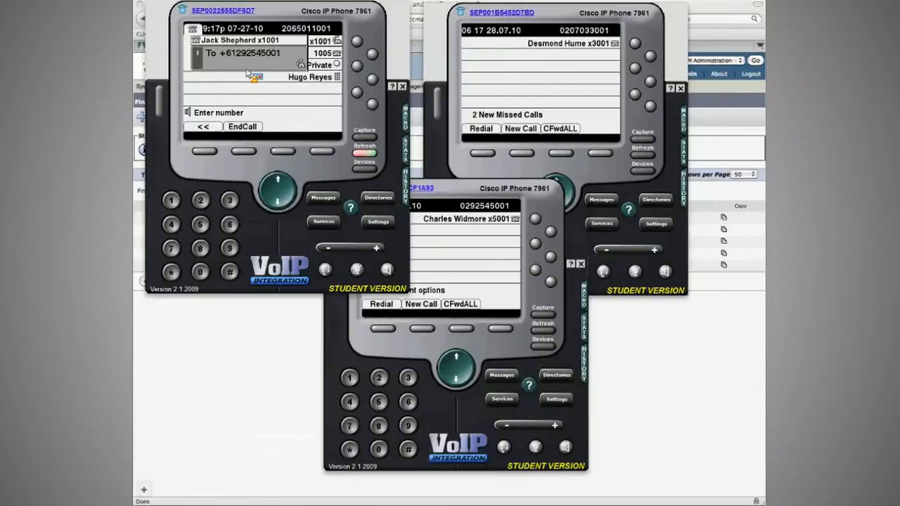
click(471, 250)
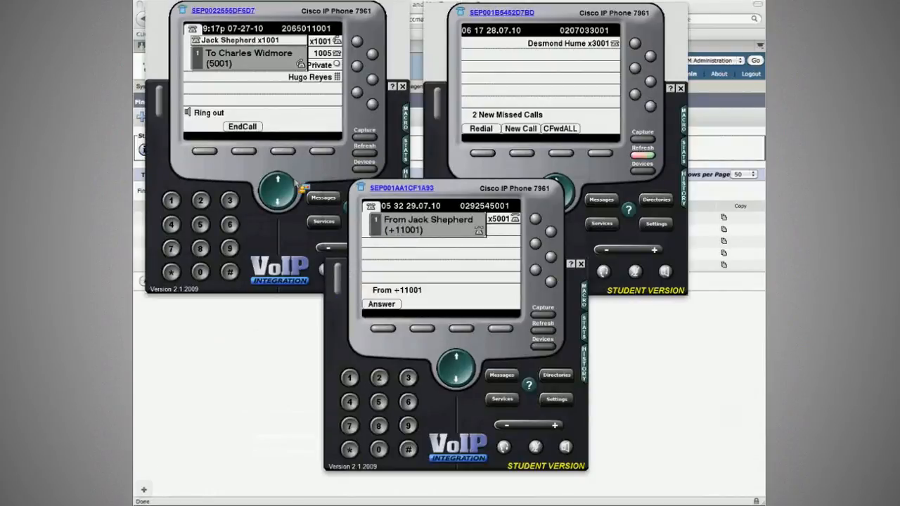
click(244, 152)
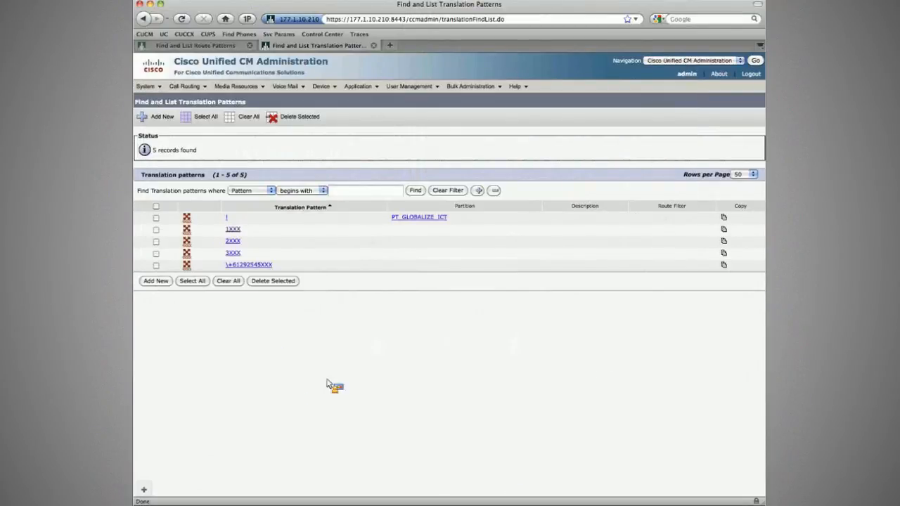
Step: Open translation pattern 5XXX on the other cluster, enable Use Calling Party's External Phone Number Mask, and save it
mouse_move(325, 88)
click(228, 47)
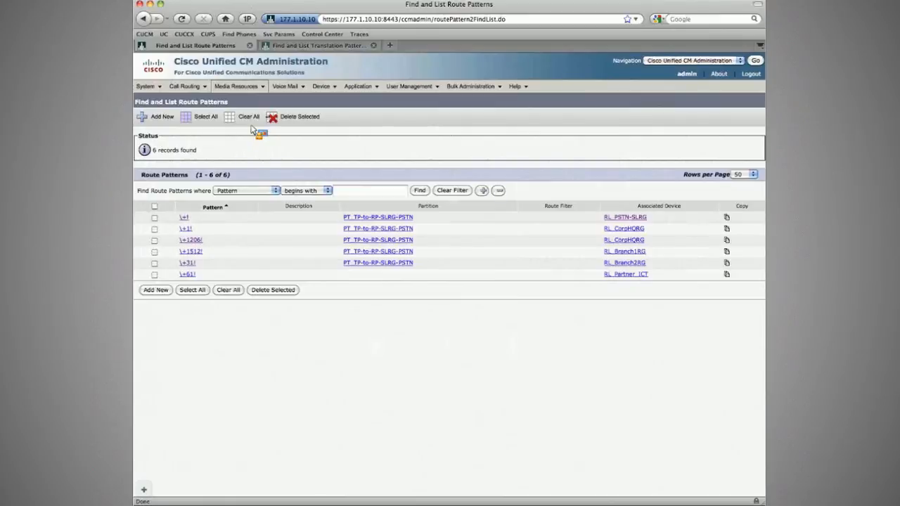
mouse_move(184, 86)
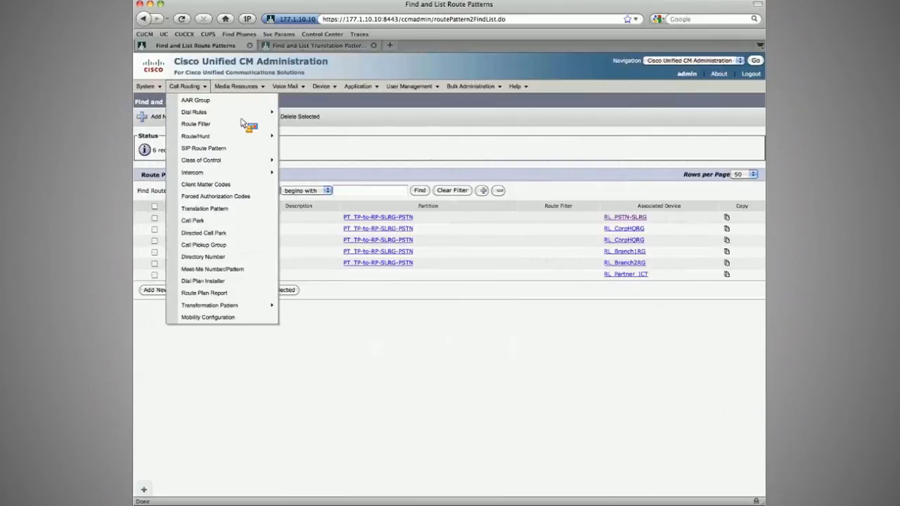
click(200, 210)
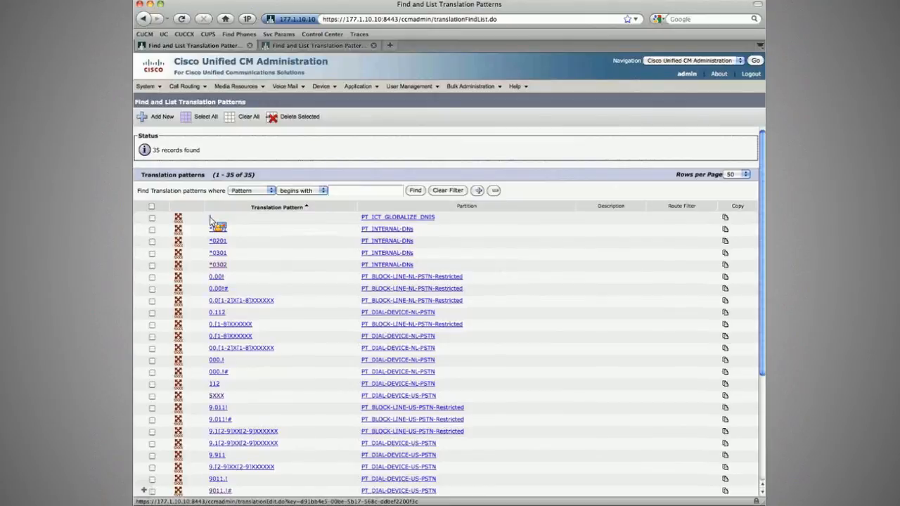
click(211, 220)
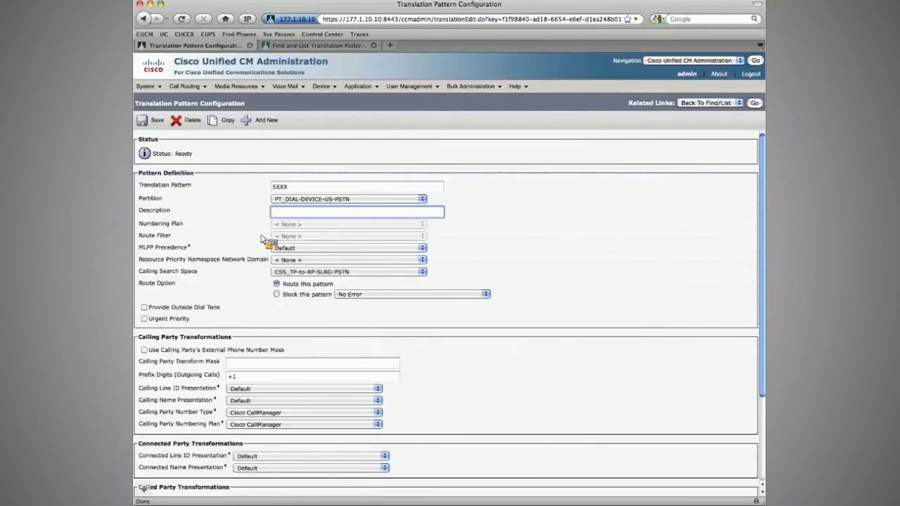
scroll(262, 240, down, 1)
click(244, 366)
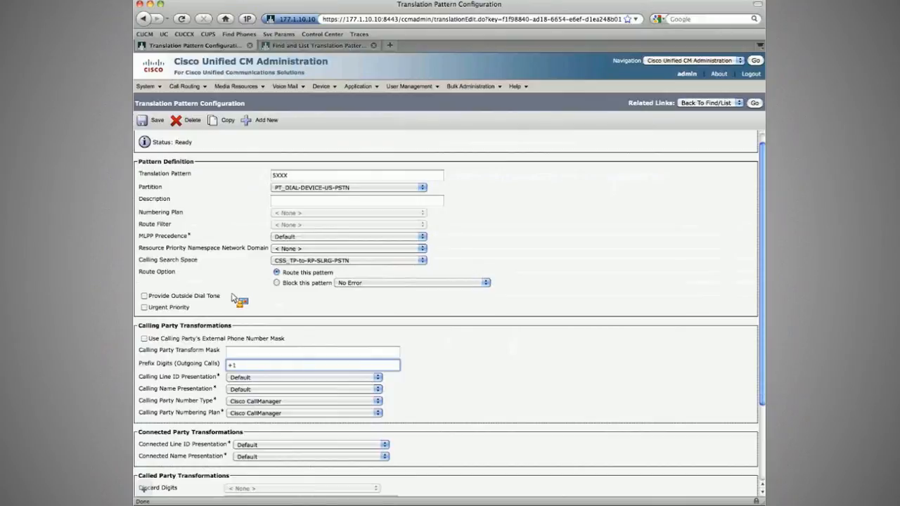
click(144, 339)
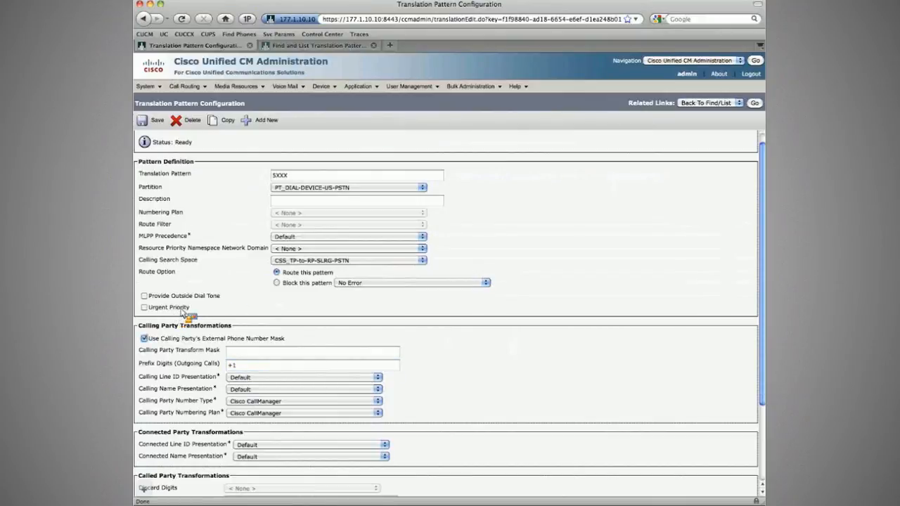
click(156, 120)
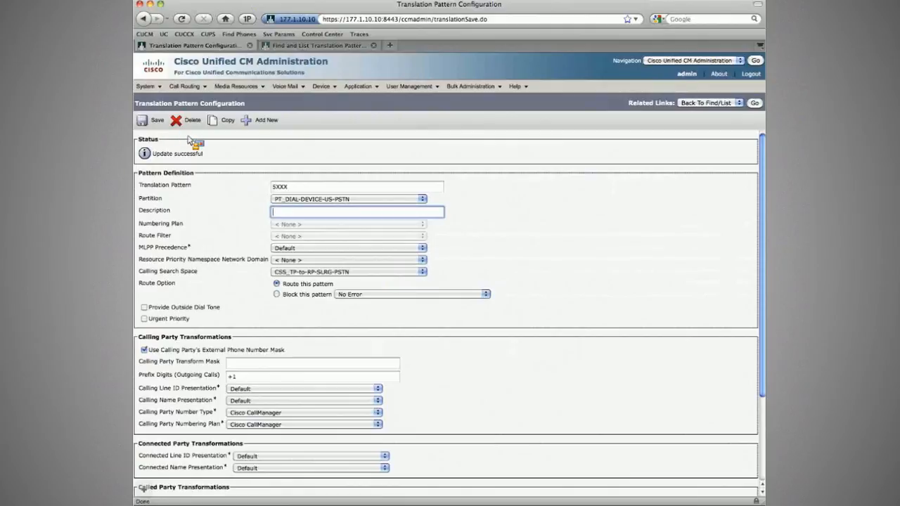
Step: Place a test call from extension 1001 to extension 5001 on the phone emulator, then end it
key(super+Tab)
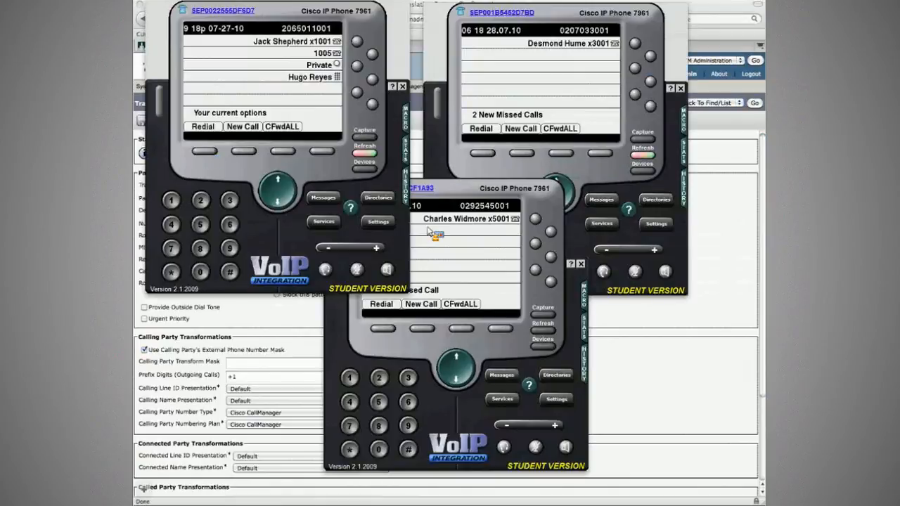
click(486, 251)
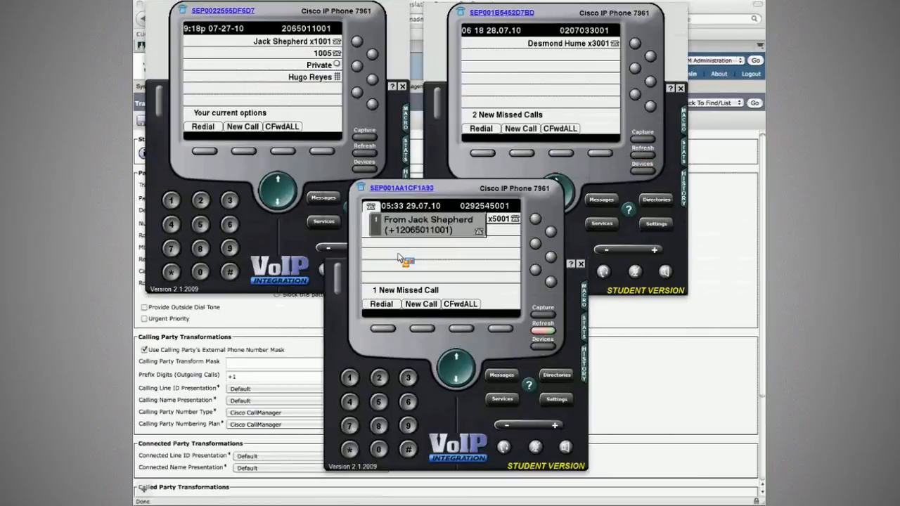
click(239, 152)
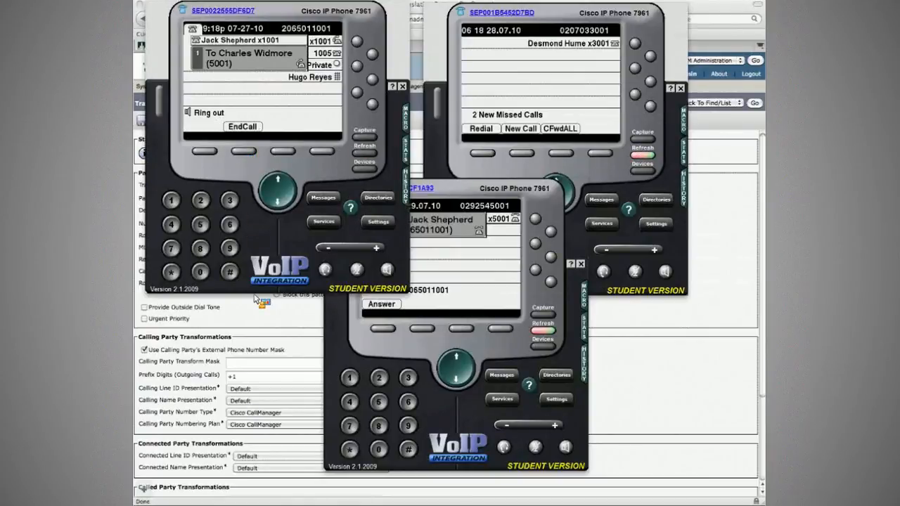
click(243, 151)
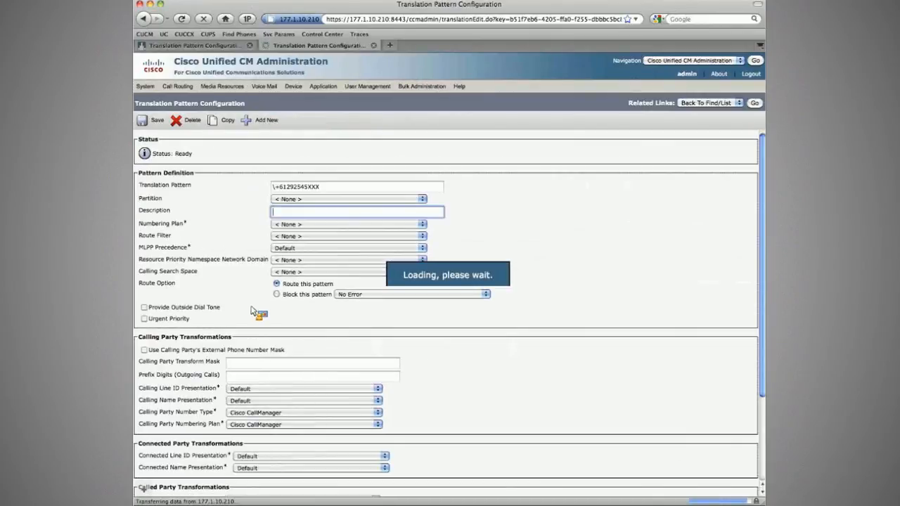
Step: Set the \+61292545XXX pattern's calling party transform mask to XXXX and save it
click(255, 364)
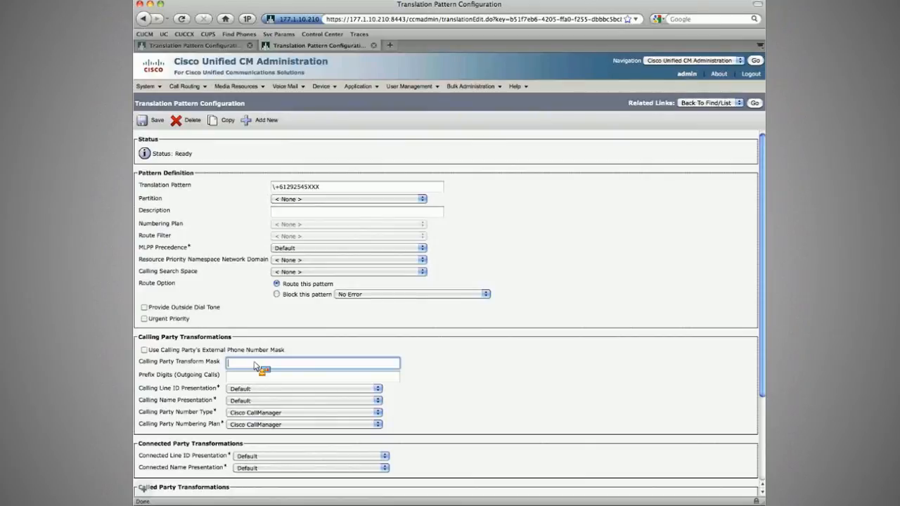
text(XXXX)
key(Tab)
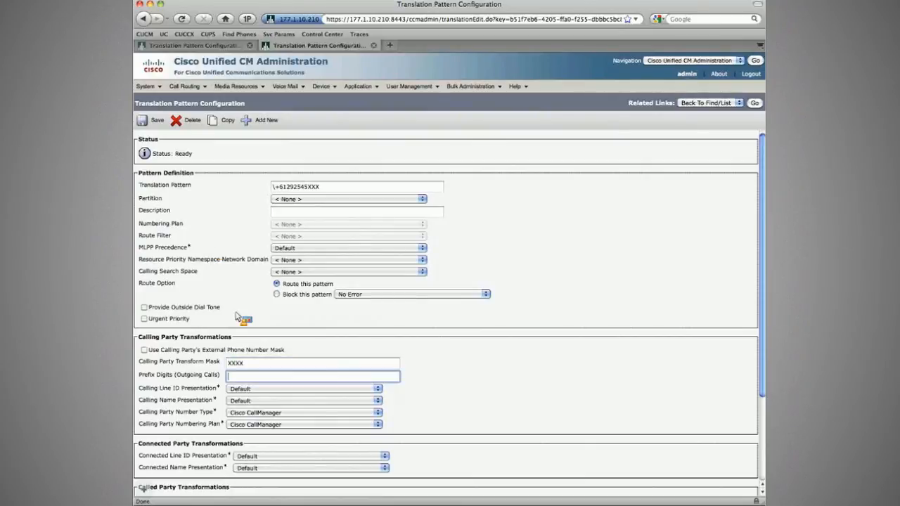
click(166, 126)
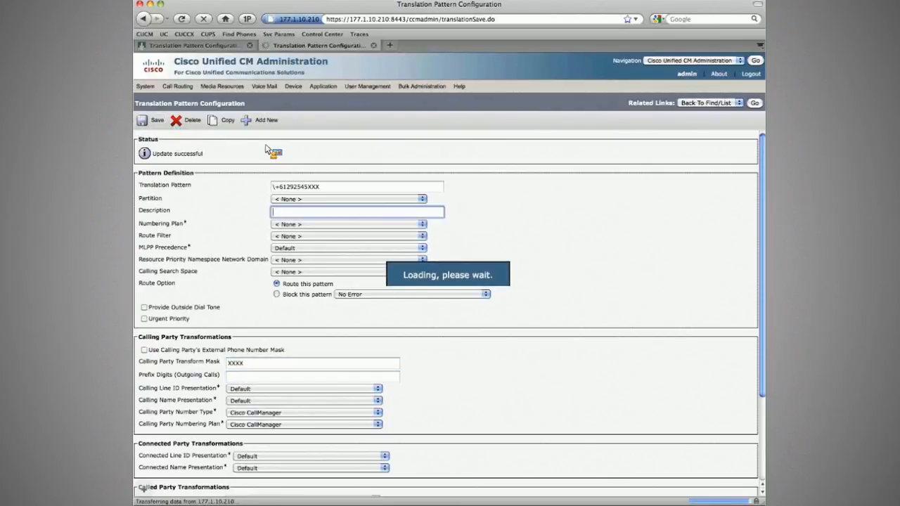
key(super+Tab)
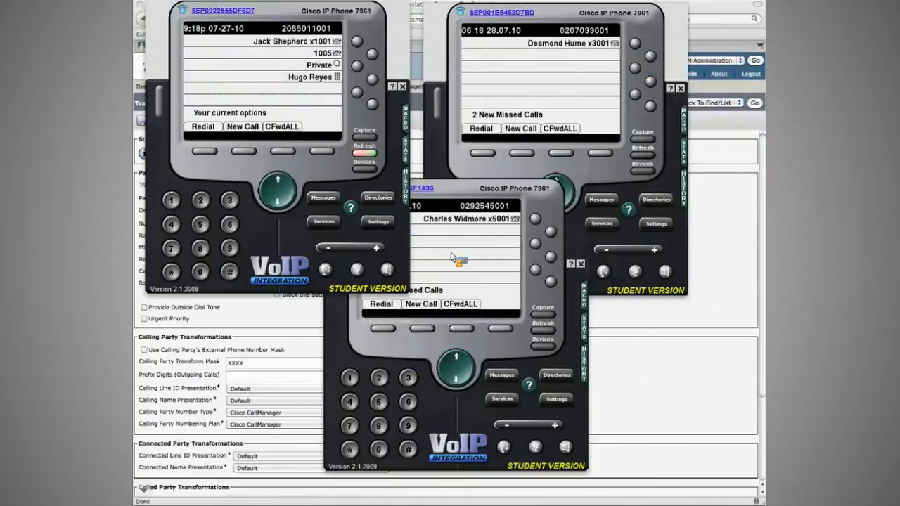
click(452, 258)
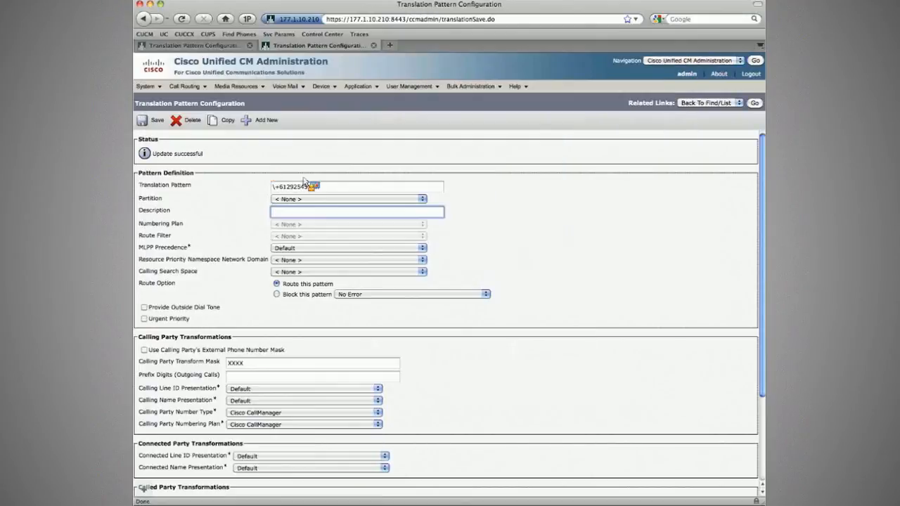
key(ctrl+Tab)
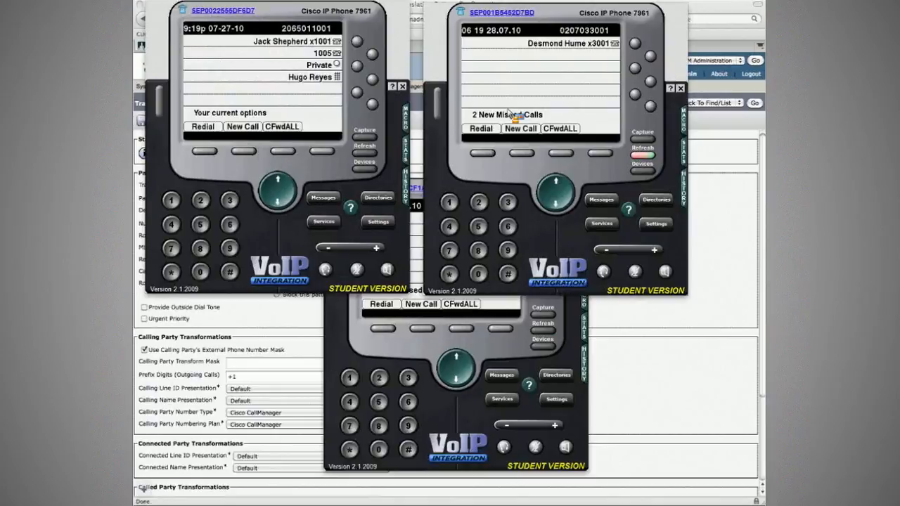
click(528, 154)
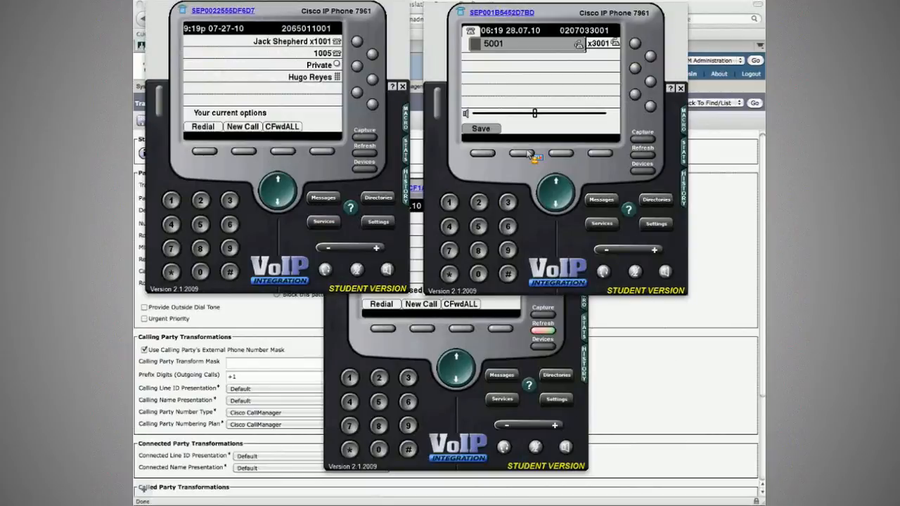
Step: On the copied 5XXX pattern, set partition PT_DIAL-DEVICE-NL-PSTN, prefix digits +31, calling party transform mask XXXXXXXXX, and save
key(super+Tab)
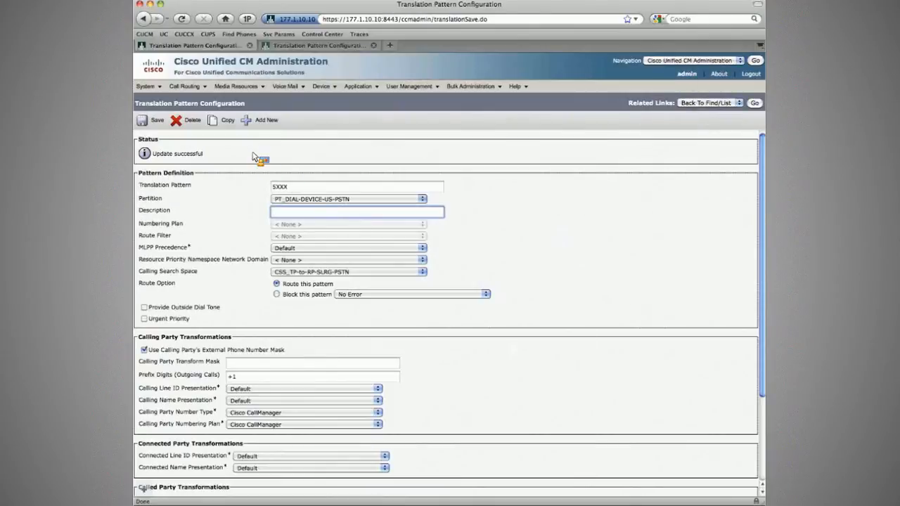
click(306, 200)
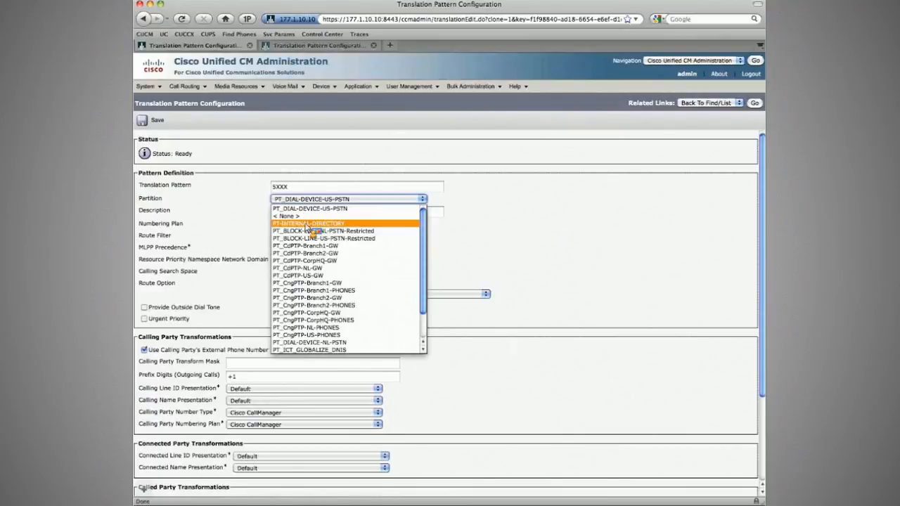
click(321, 344)
click(249, 378)
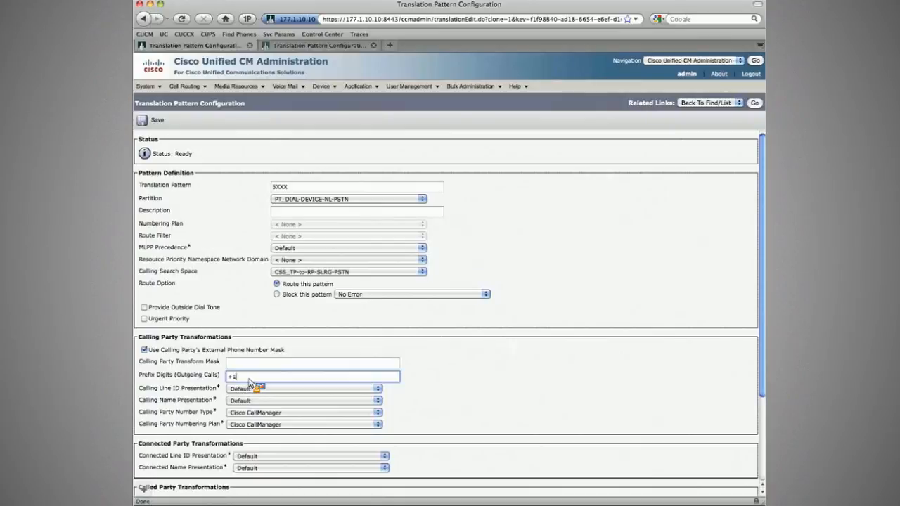
key(BackSpace)
text(31)
key(shift+Tab)
text(X)
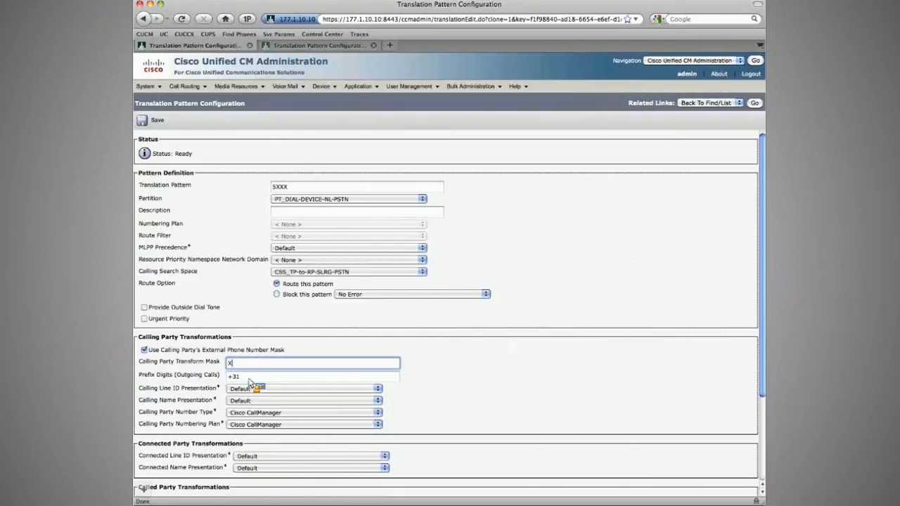
text(XXXXXXX)
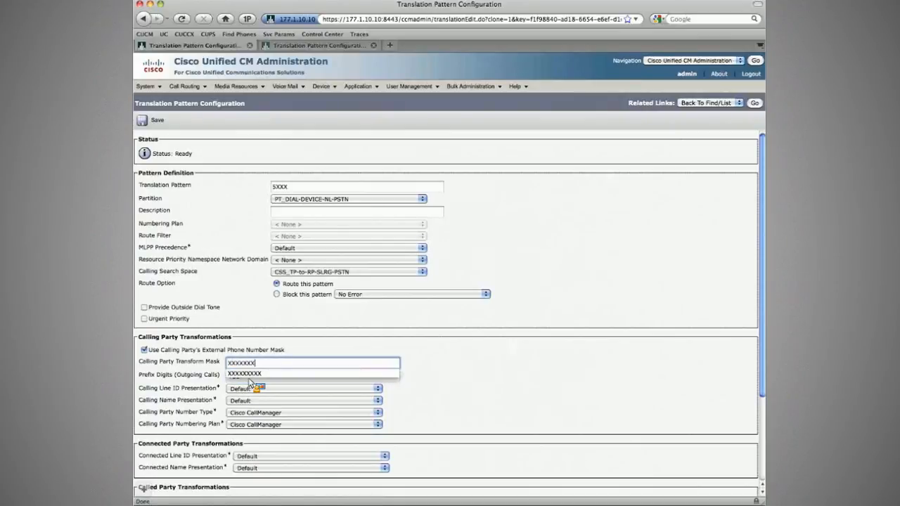
text(X)
click(150, 122)
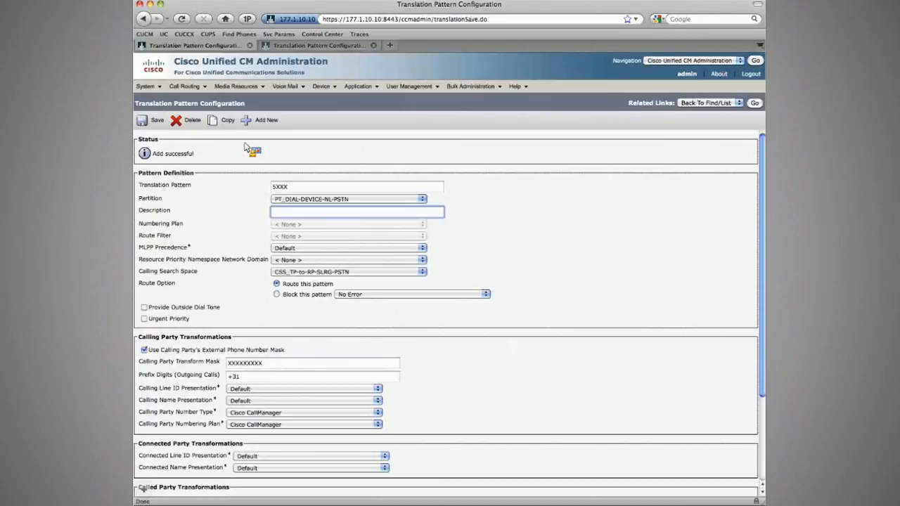
Step: Place a test call from extension 3001 to extension 5001, then end it
key(super+Tab)
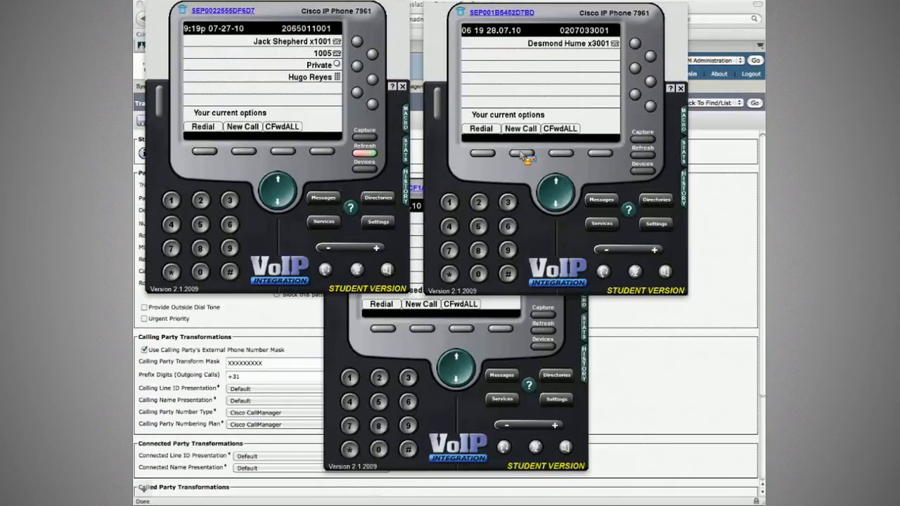
click(521, 154)
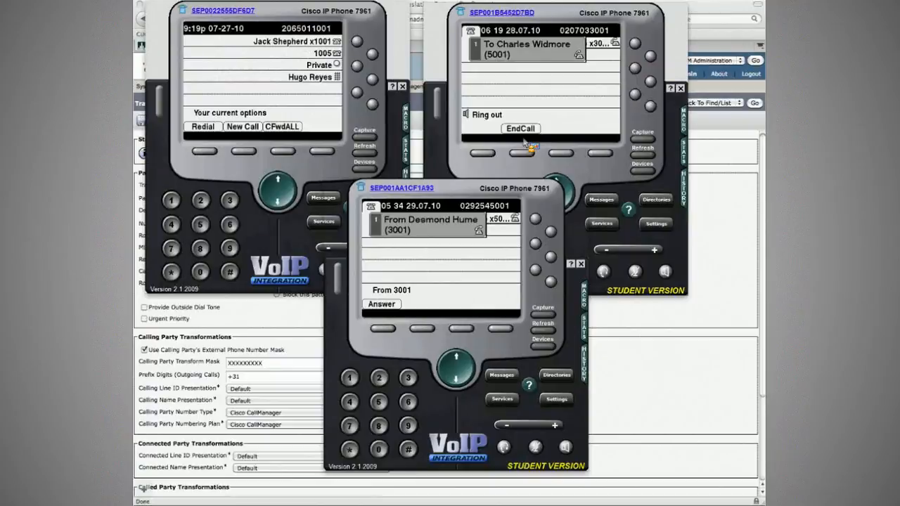
click(448, 177)
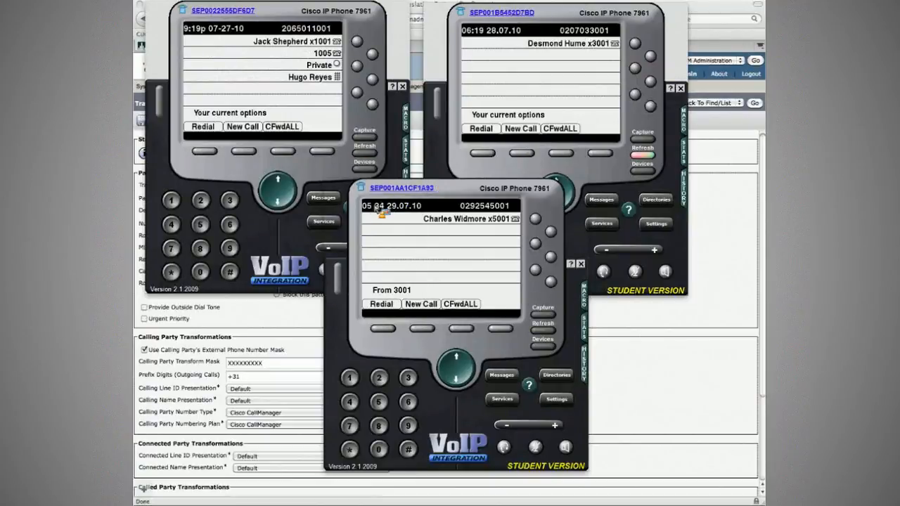
Step: Search the directory on extension 3001's phone by last name w, call extension 5001's +E.164 entry, then end the call
drag(469, 190, 410, 233)
click(665, 203)
click(657, 200)
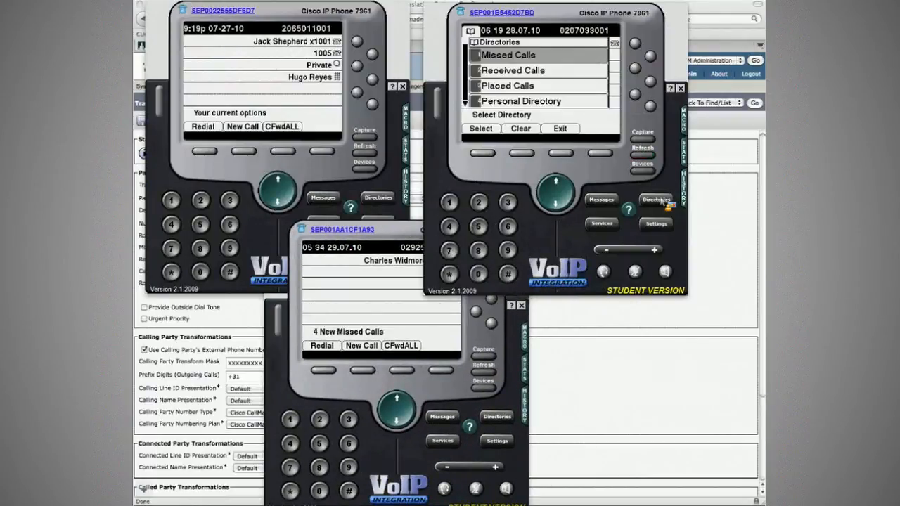
key(5)
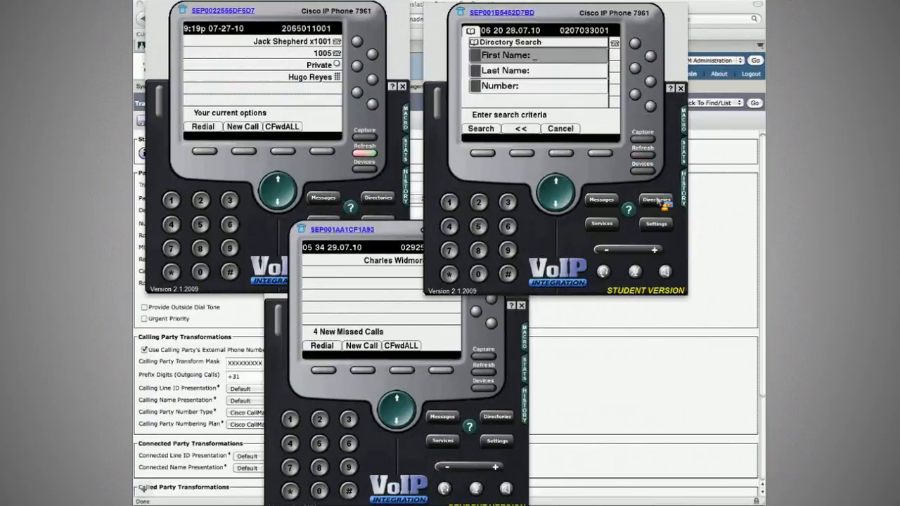
key(Down)
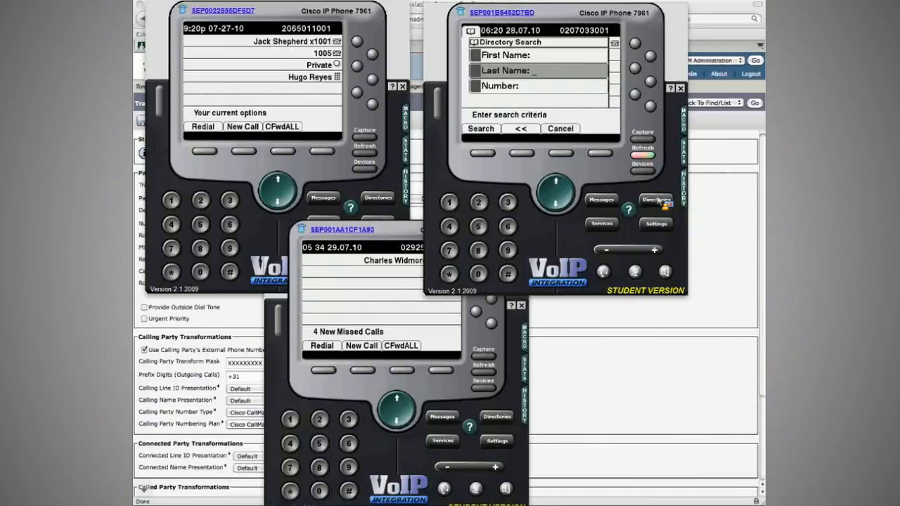
text(w)
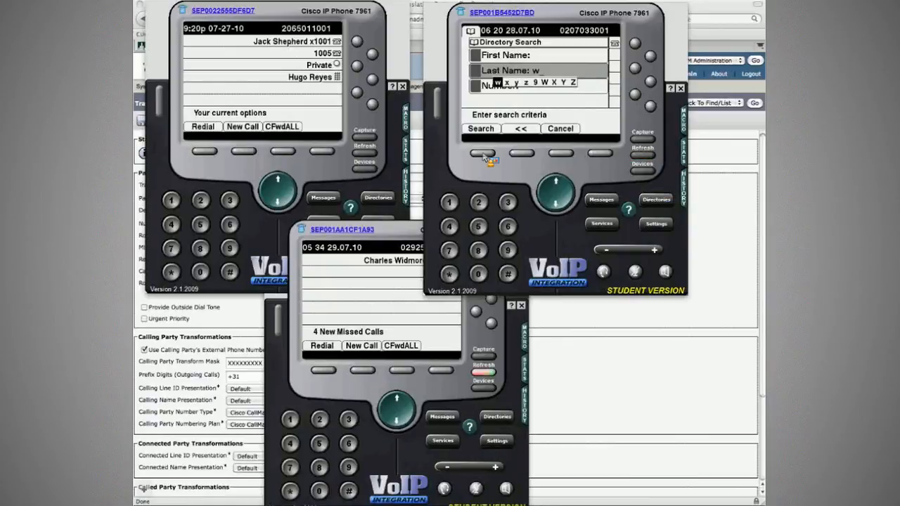
click(484, 156)
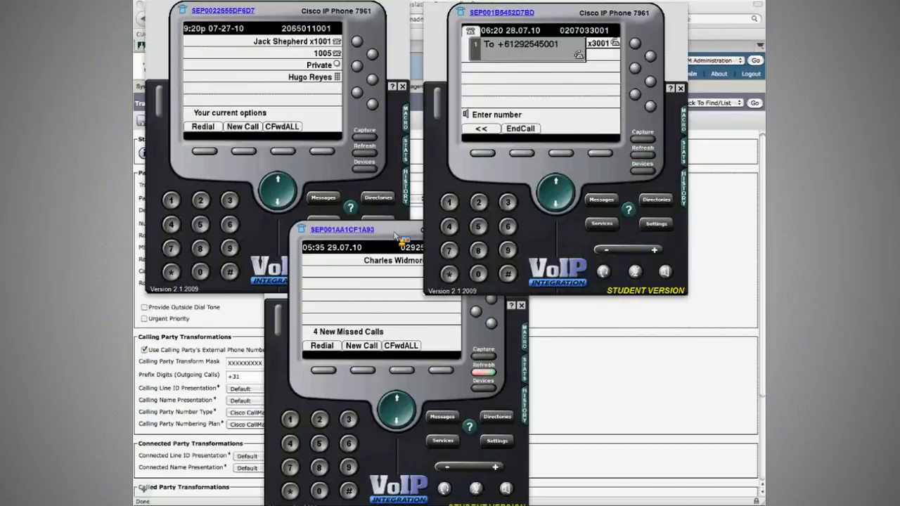
click(396, 235)
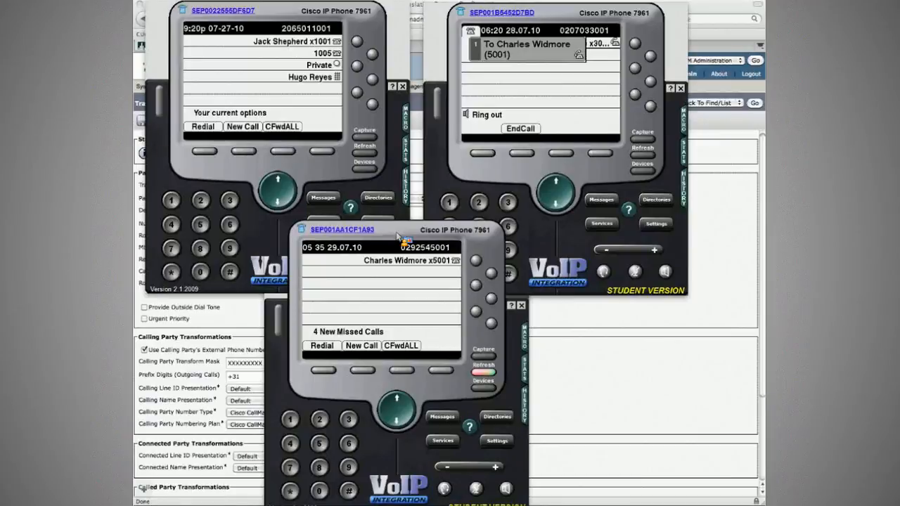
click(505, 63)
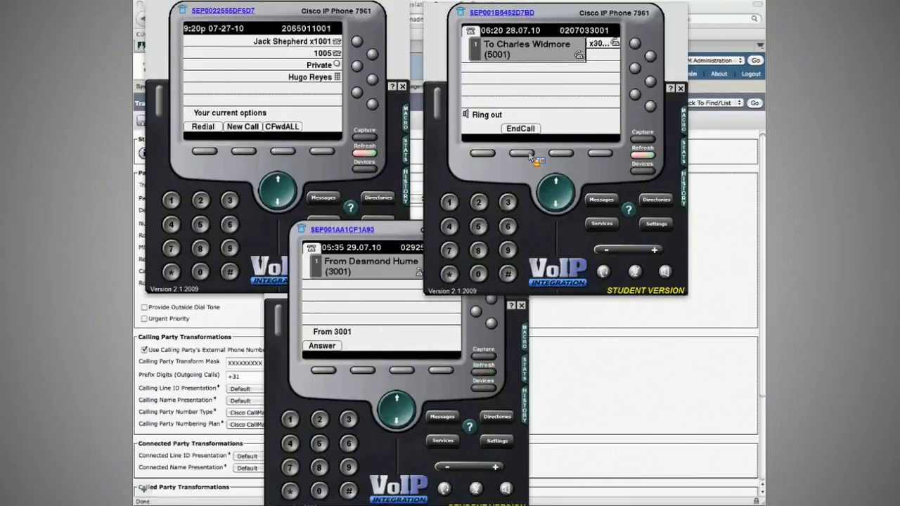
click(529, 154)
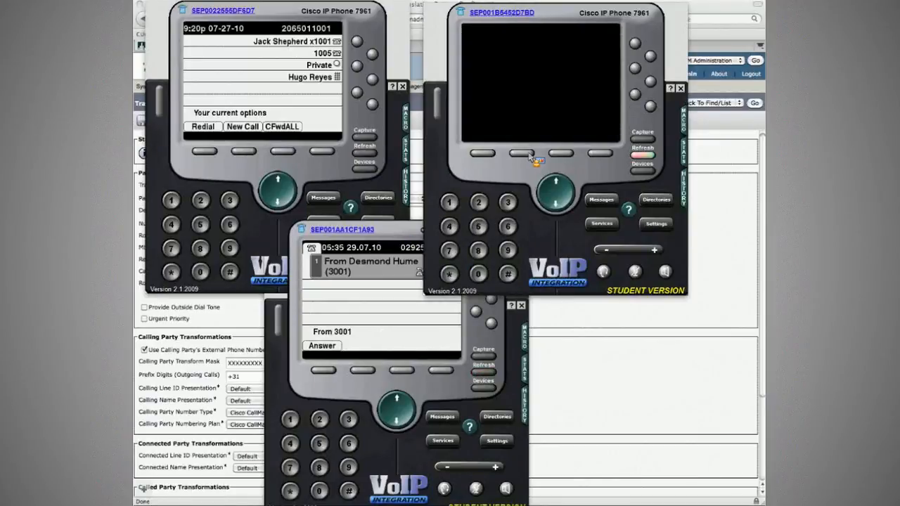
Step: On extension 5001's phone, search the corporate directory by first name de, dial Desmond Hume's +E.164 entry, then end the call
click(378, 318)
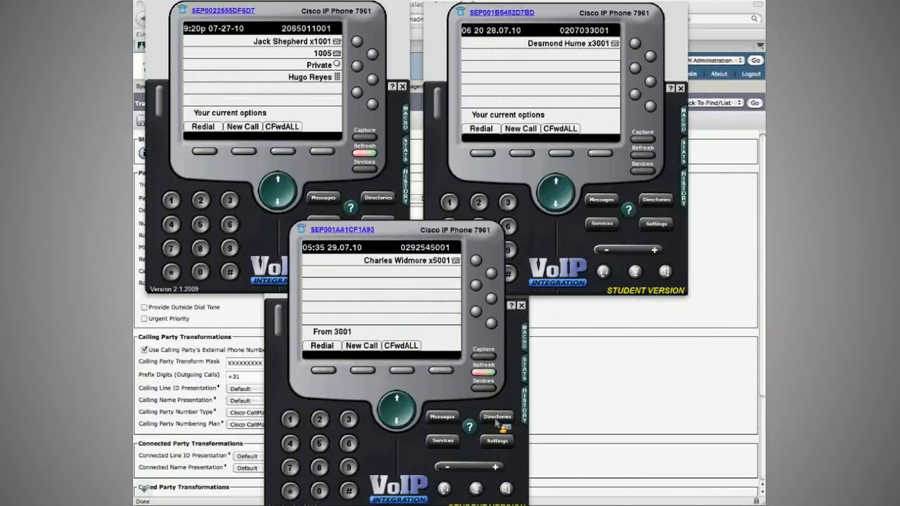
click(496, 419)
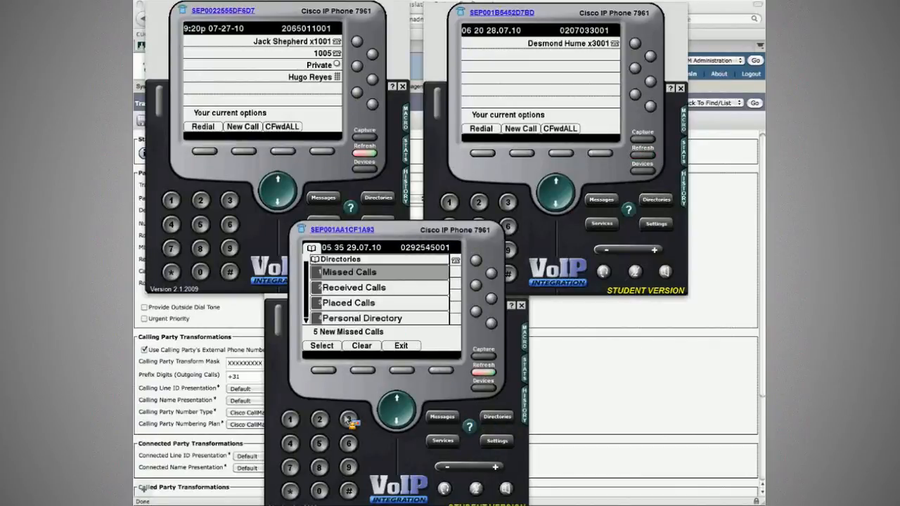
click(349, 420)
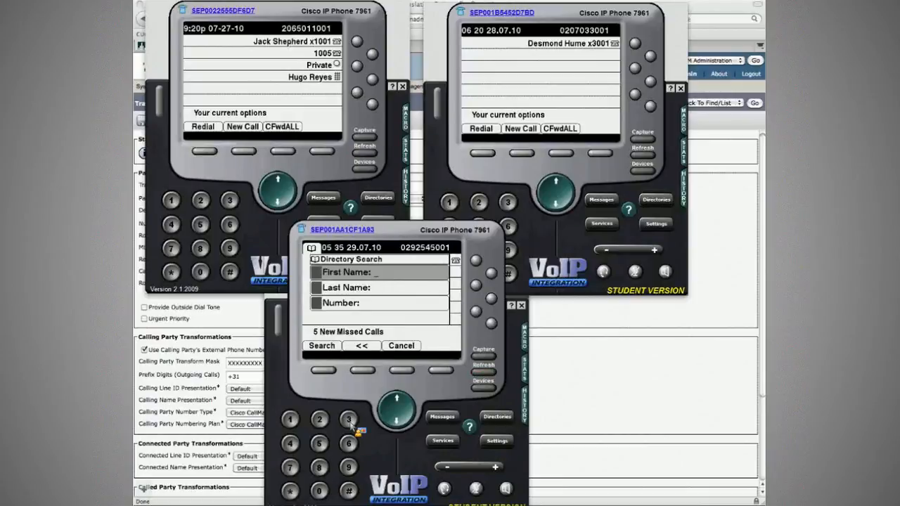
click(349, 420)
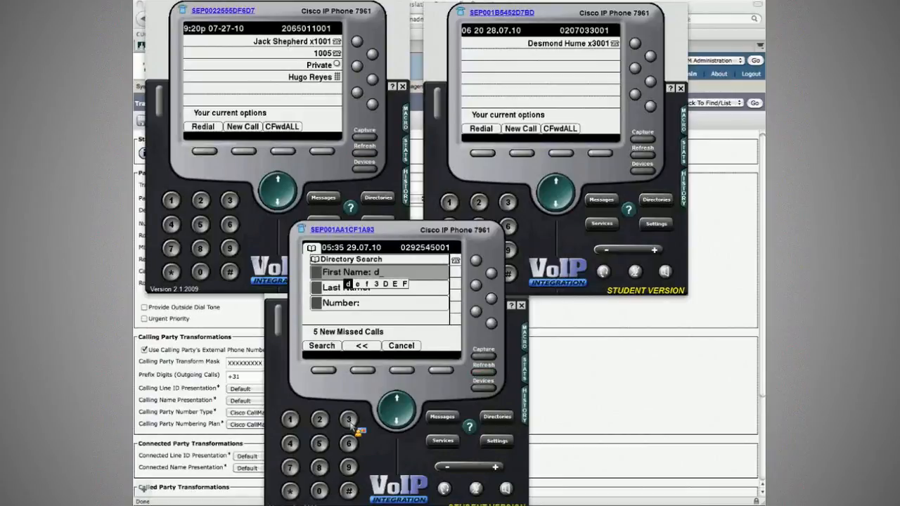
click(349, 420)
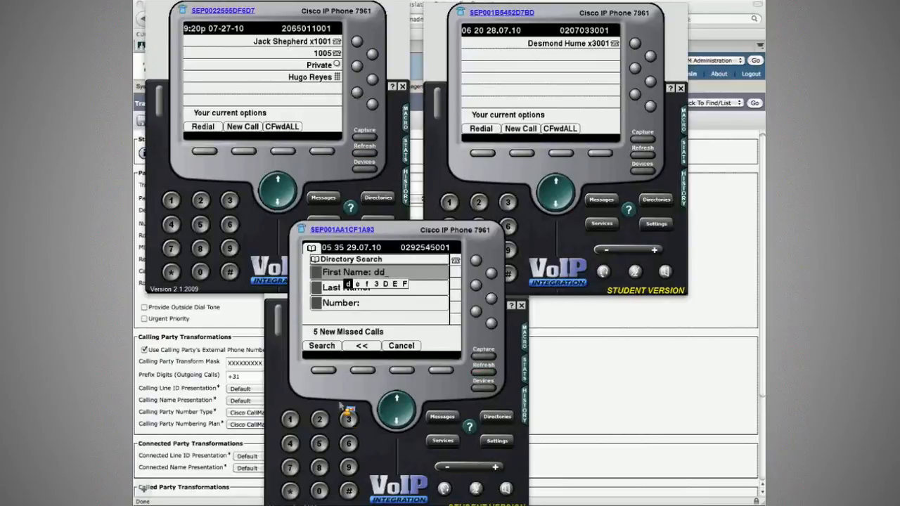
click(323, 370)
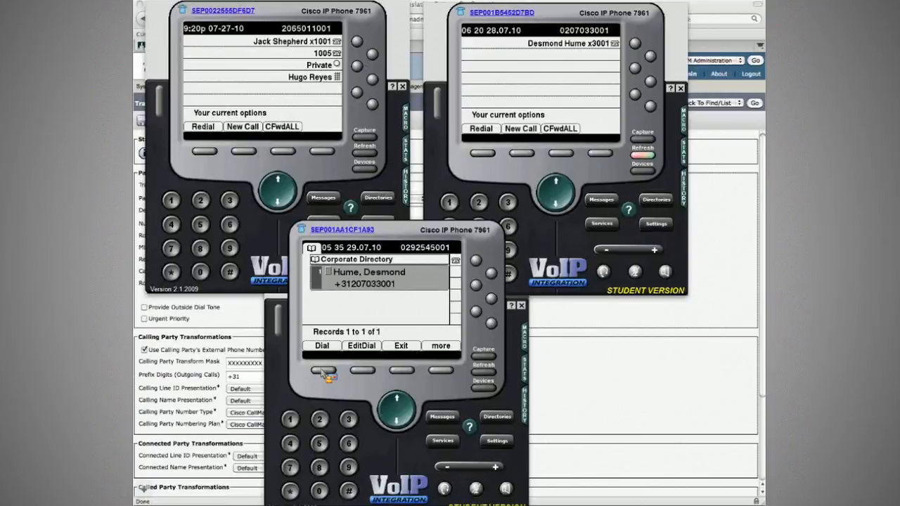
click(323, 371)
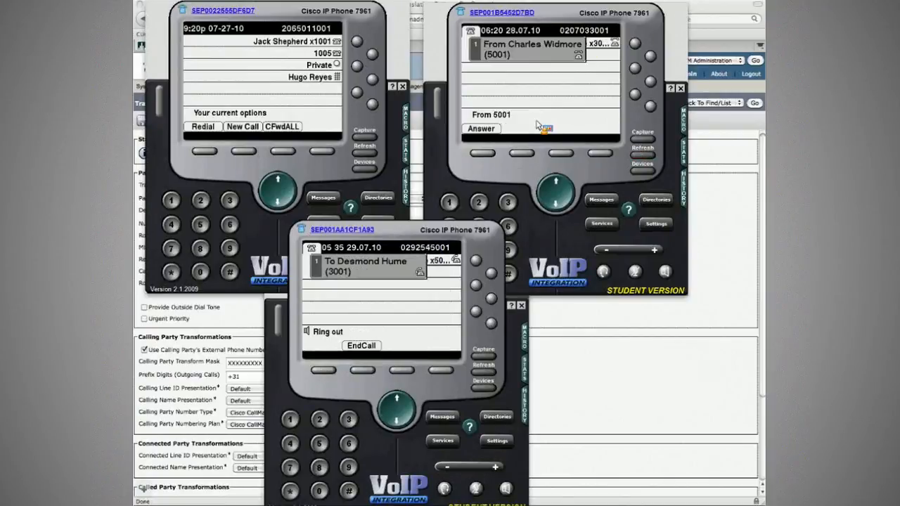
click(362, 372)
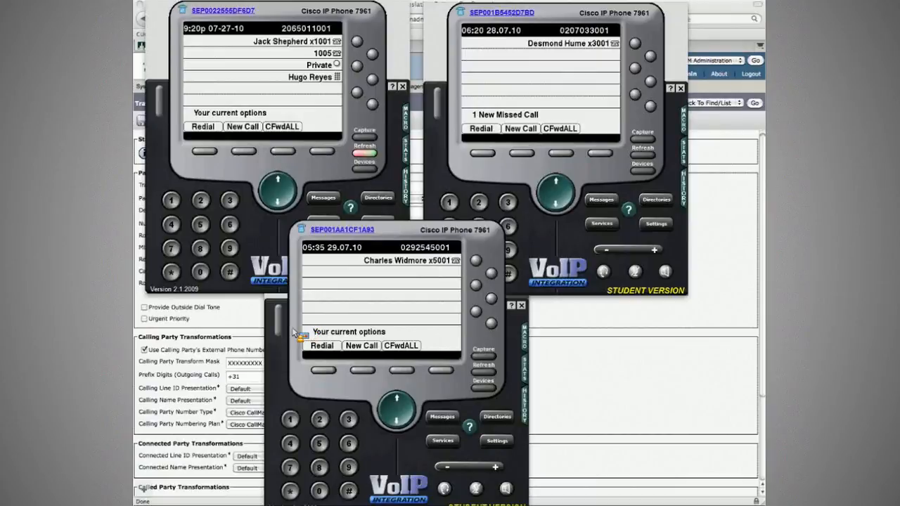
Step: Start adding a new trunk of type SIP Trunk with the SIP device protocol
click(728, 253)
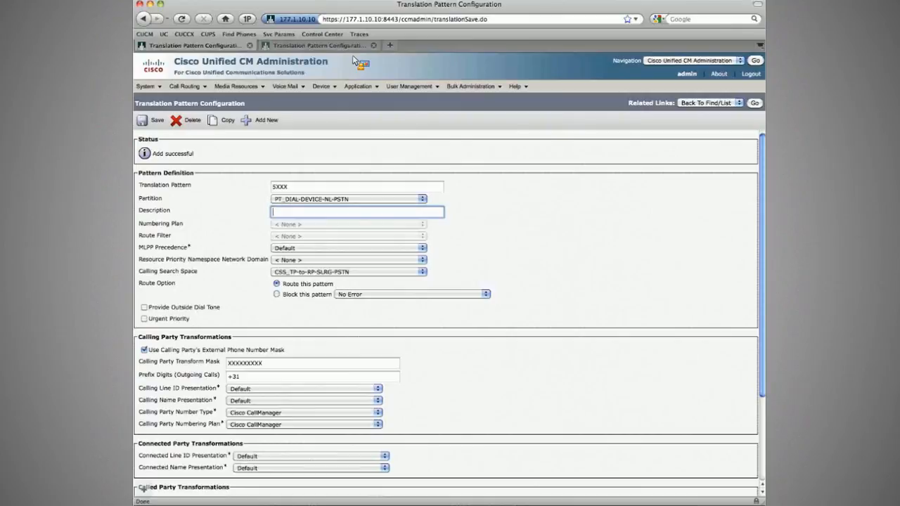
mouse_move(329, 89)
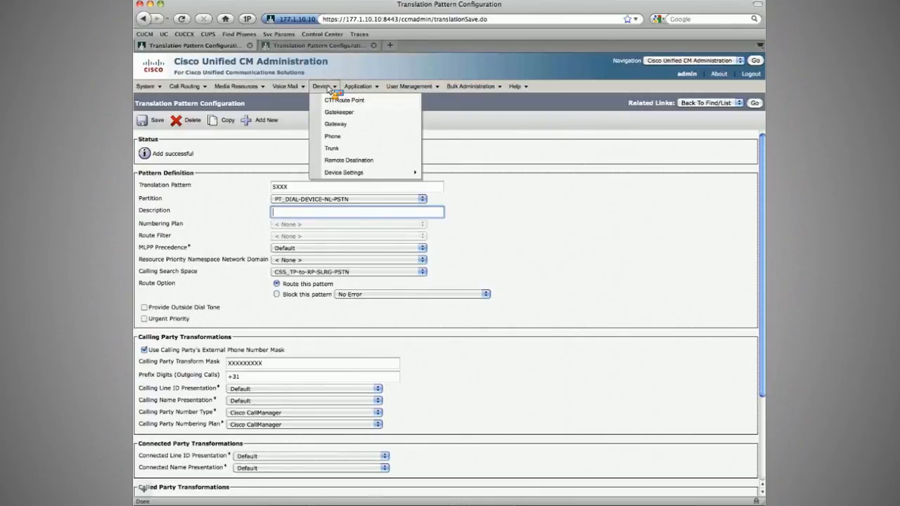
click(332, 148)
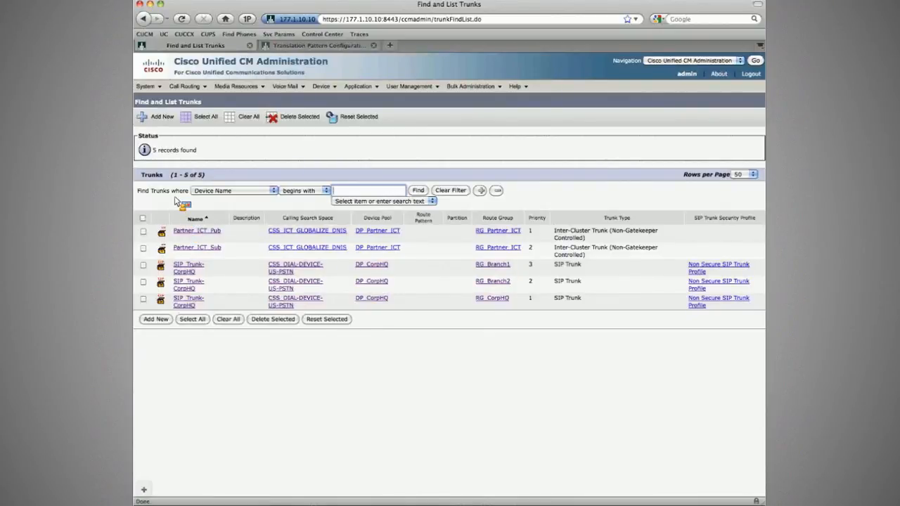
click(165, 122)
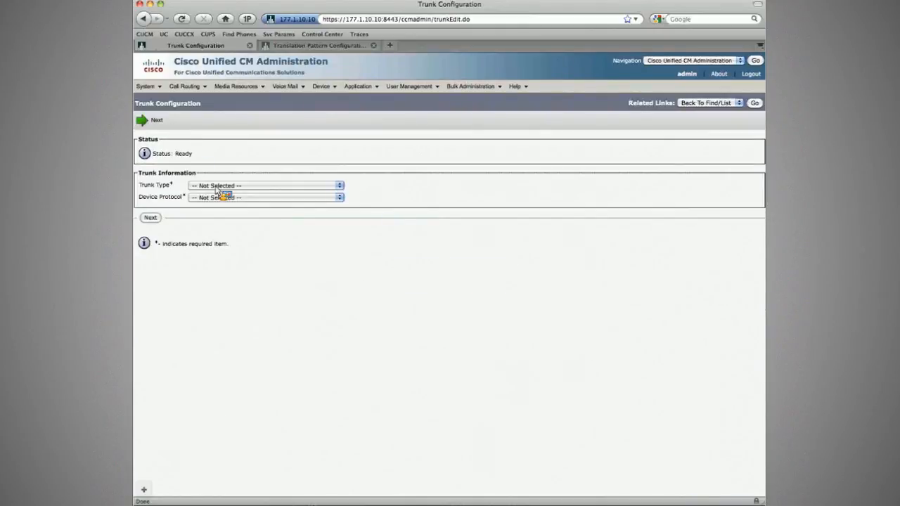
click(216, 188)
click(191, 215)
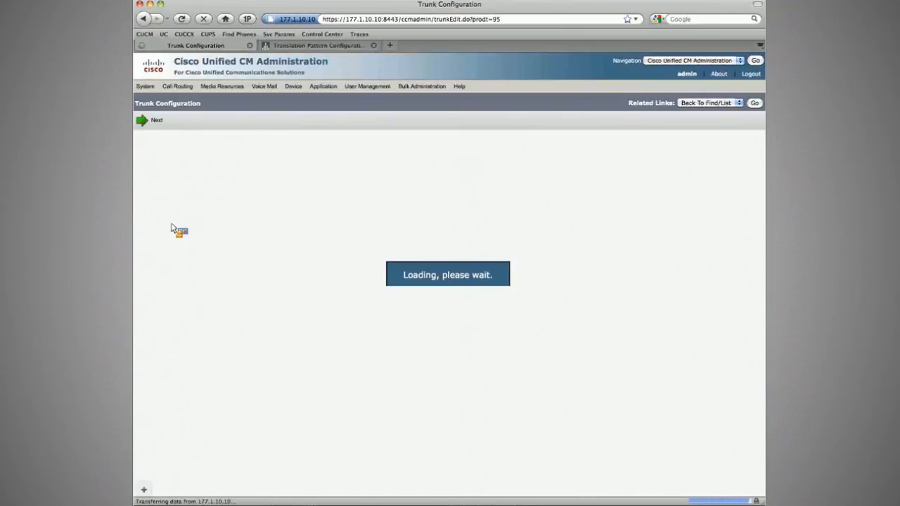
click(156, 216)
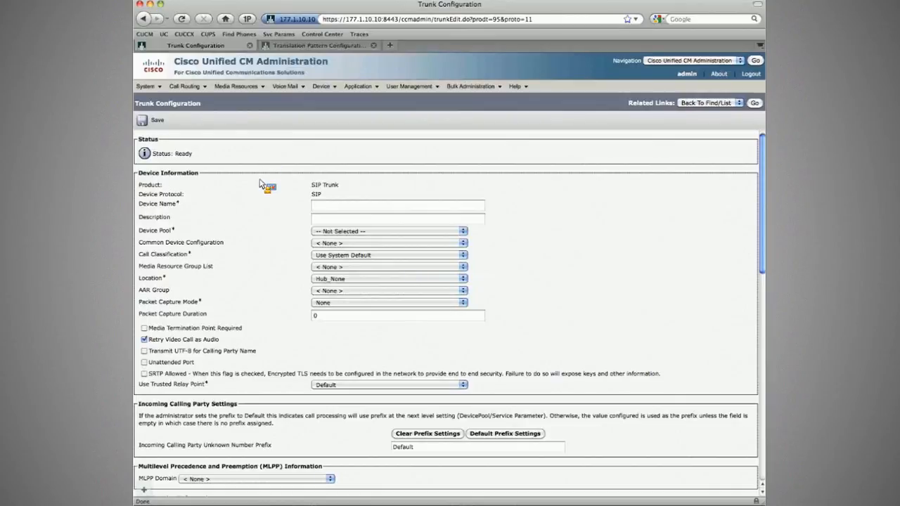
Step: Enable Destination Address is an SRV in the new SIP trunk's SIP information
scroll(259, 183, down, 1)
scroll(259, 184, down, 10)
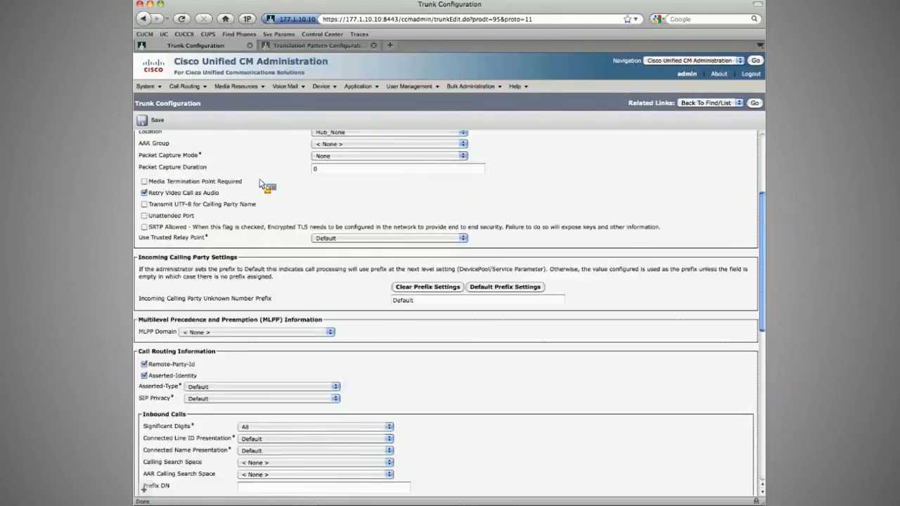
scroll(262, 185, down, 7)
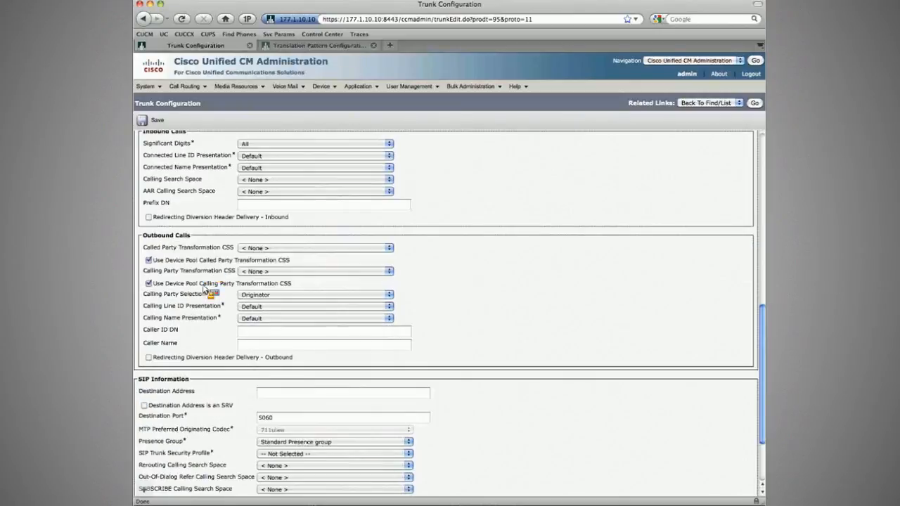
drag(158, 356, 236, 358)
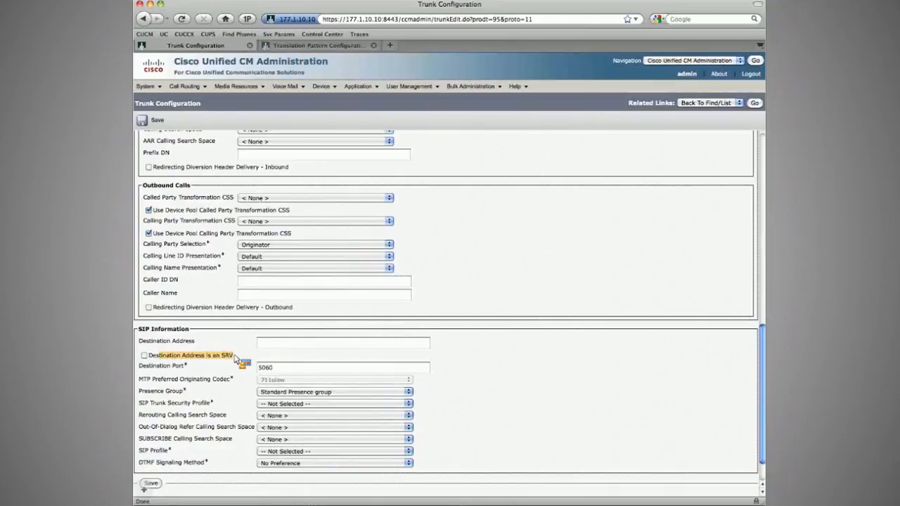
click(144, 356)
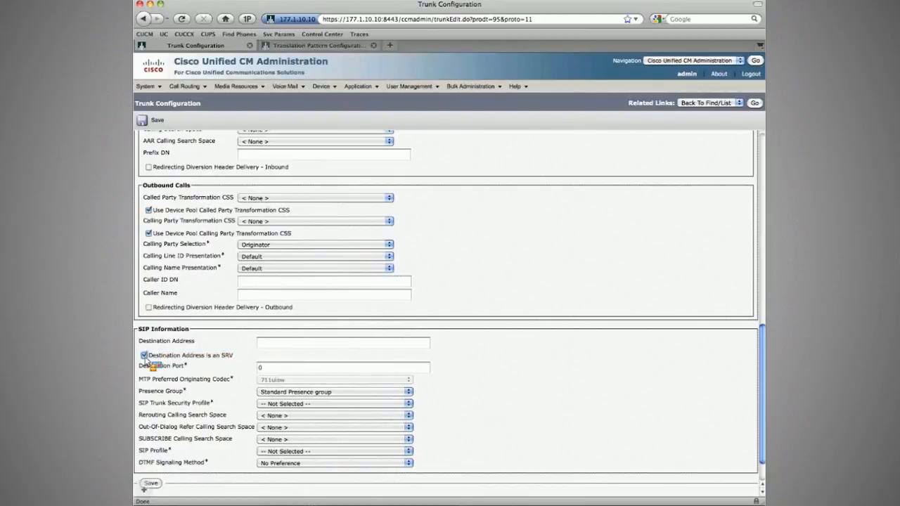
click(271, 369)
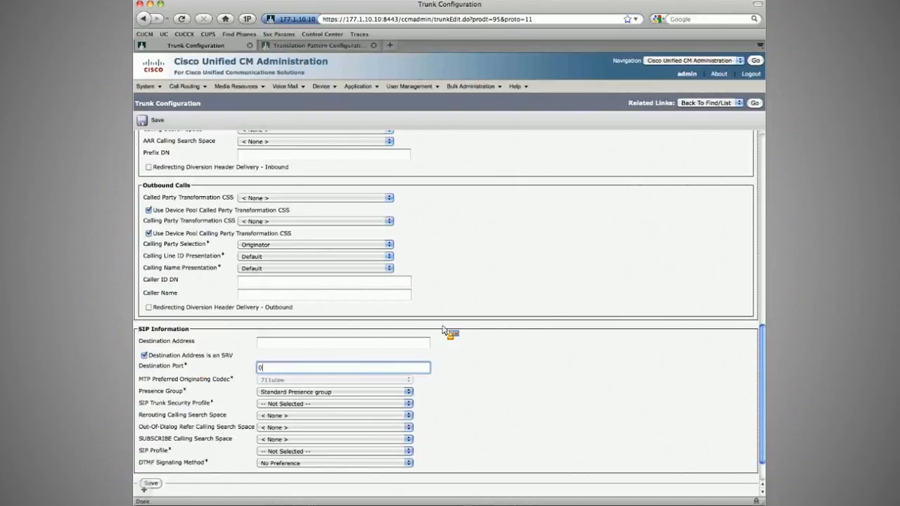
Step: Review the new SIP trunk's incoming calling party prefix and device information settings
scroll(443, 329, up, 5)
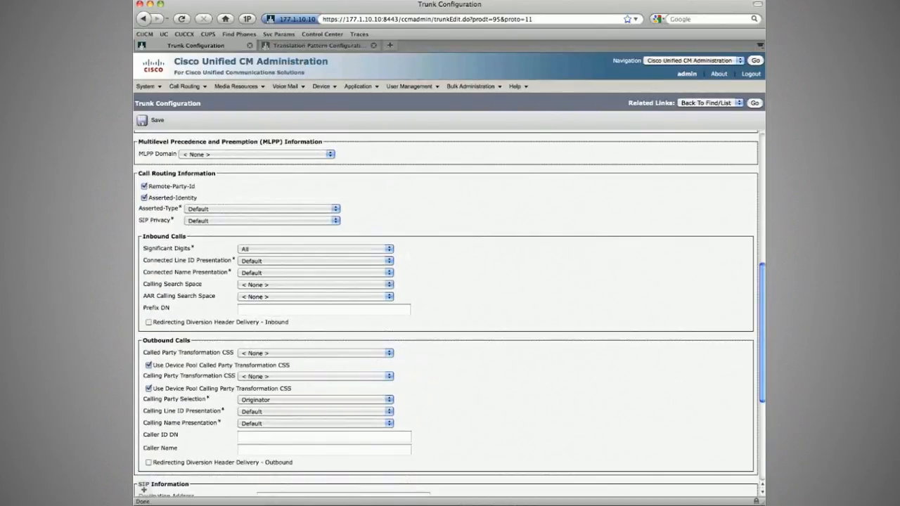
scroll(269, 315, up, 6)
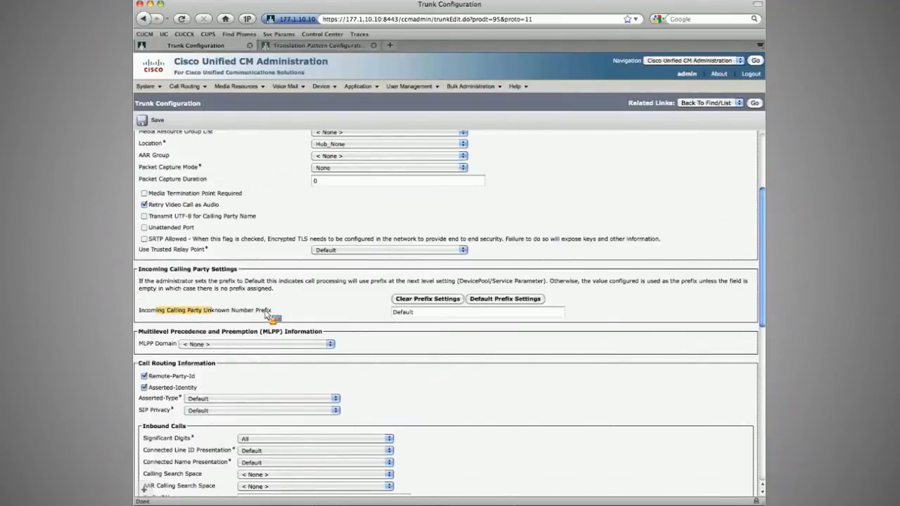
click(434, 315)
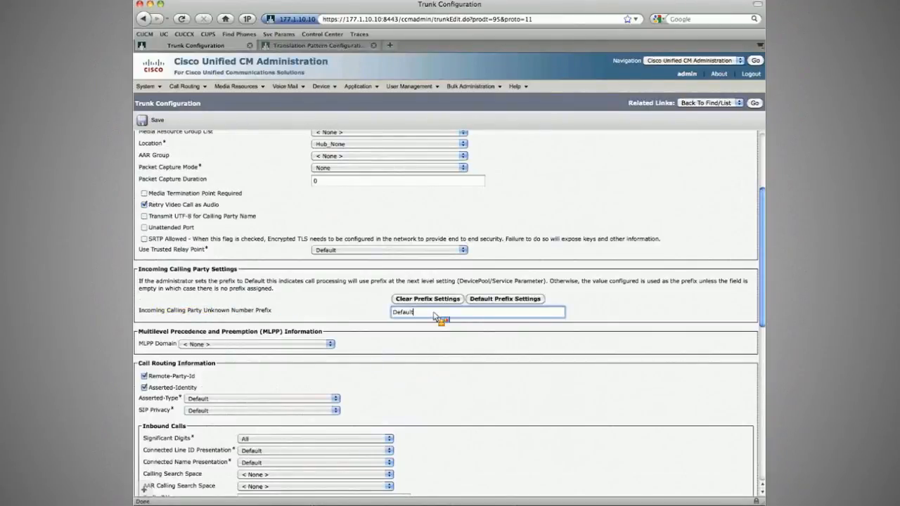
click(381, 320)
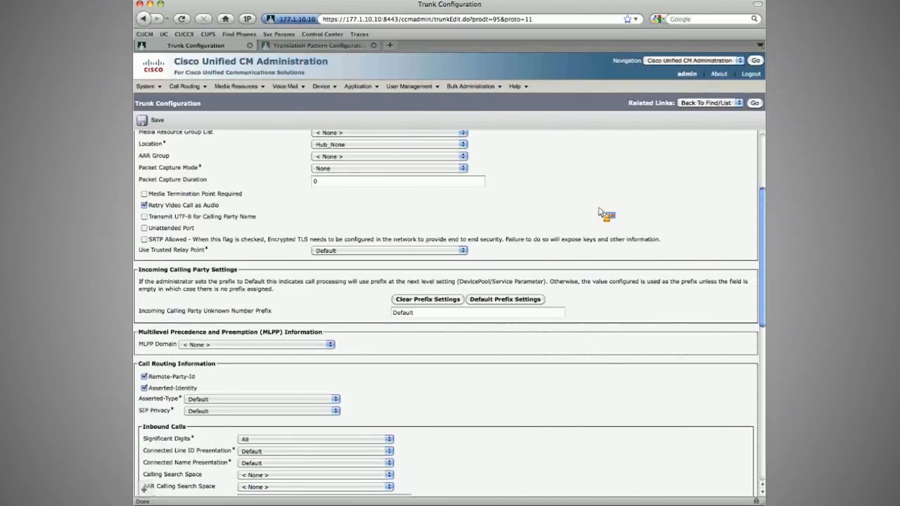
scroll(601, 212, up, 4)
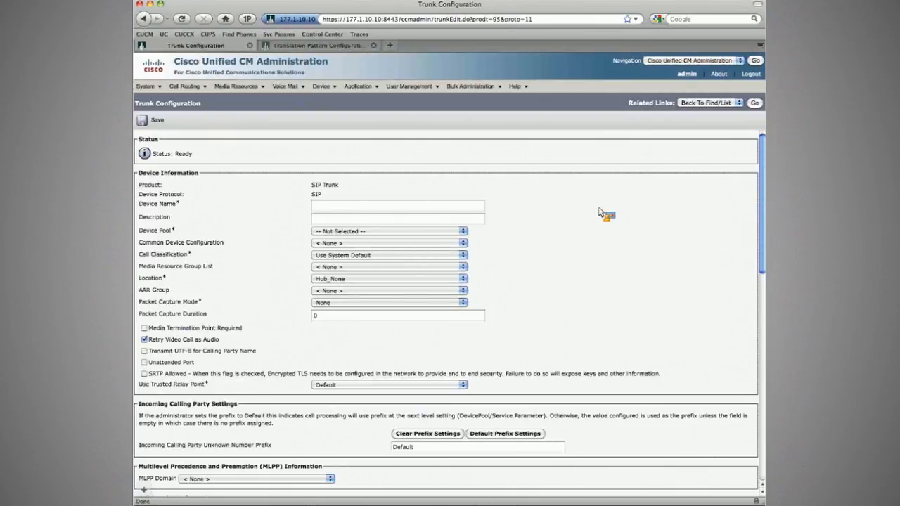
scroll(597, 213, down, 1)
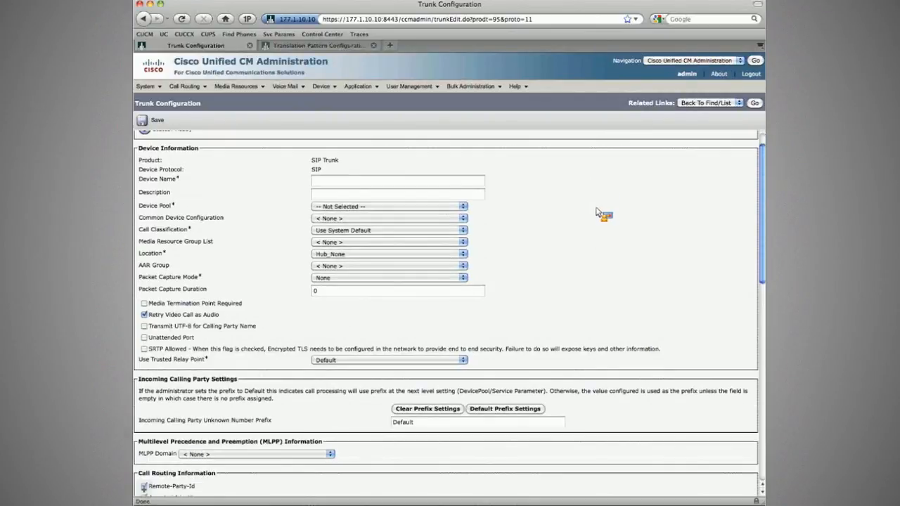
scroll(598, 213, down, 15)
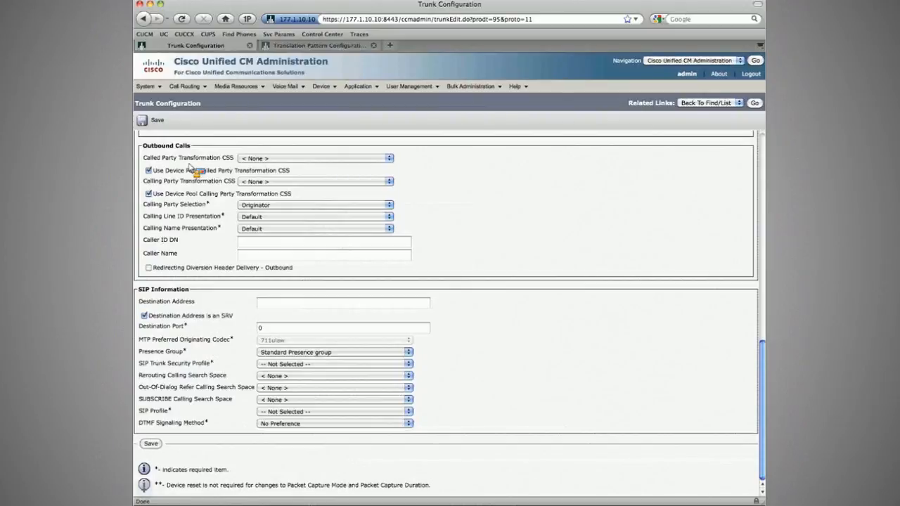
Step: Open the Non Secure SIP Trunk Profile and enable Accept Unsolicited Notification and Accept Replaces Header
click(145, 86)
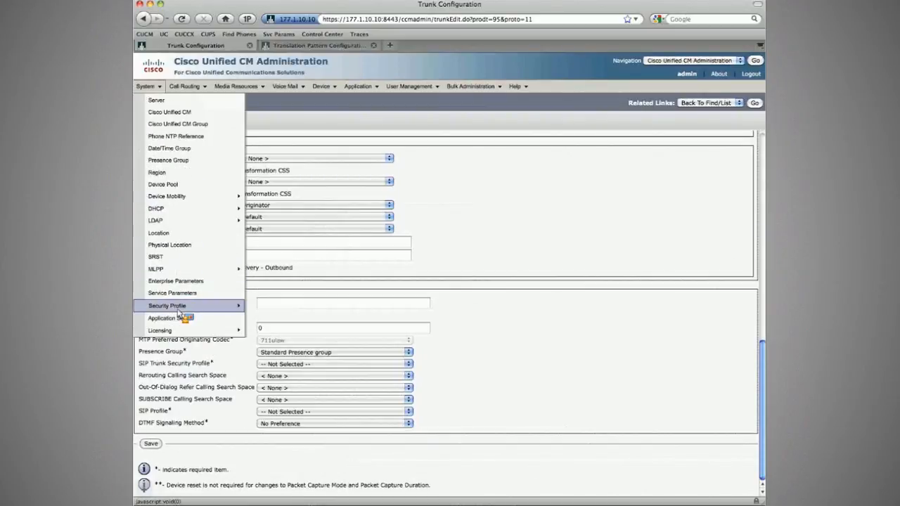
mouse_move(204, 306)
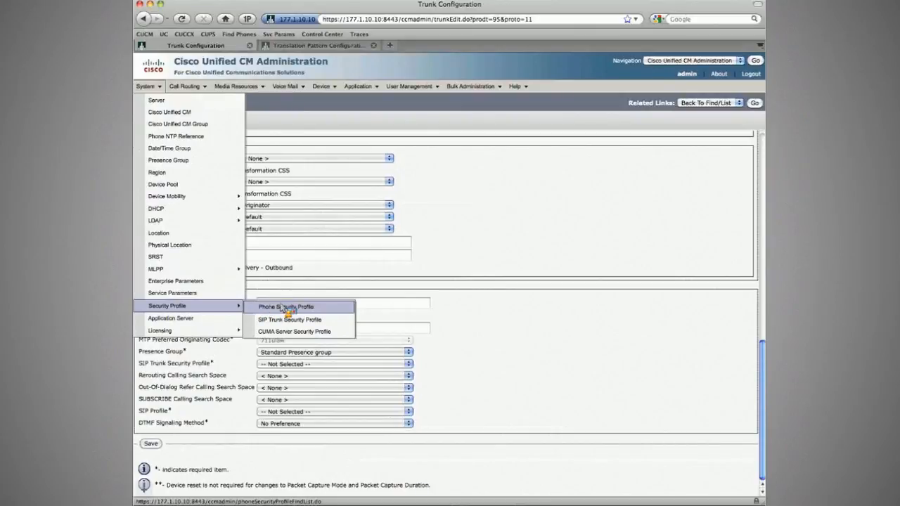
mouse_move(232, 270)
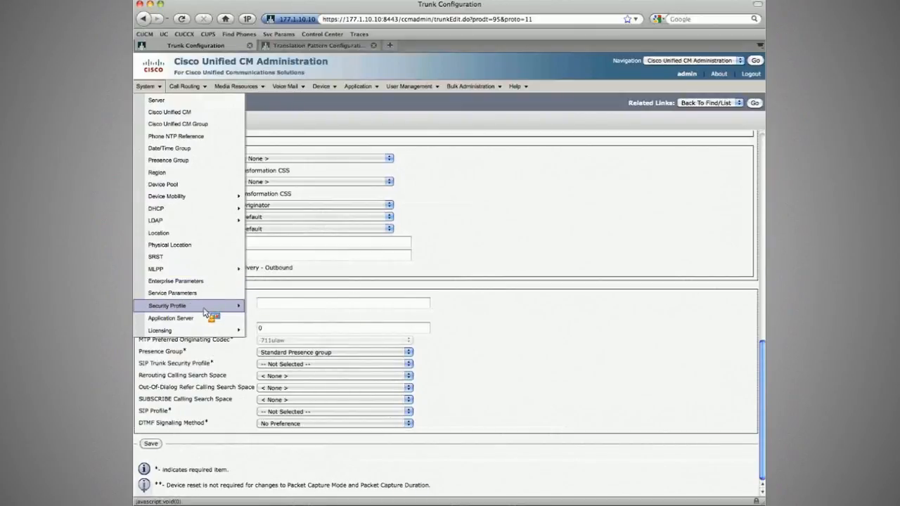
click(281, 321)
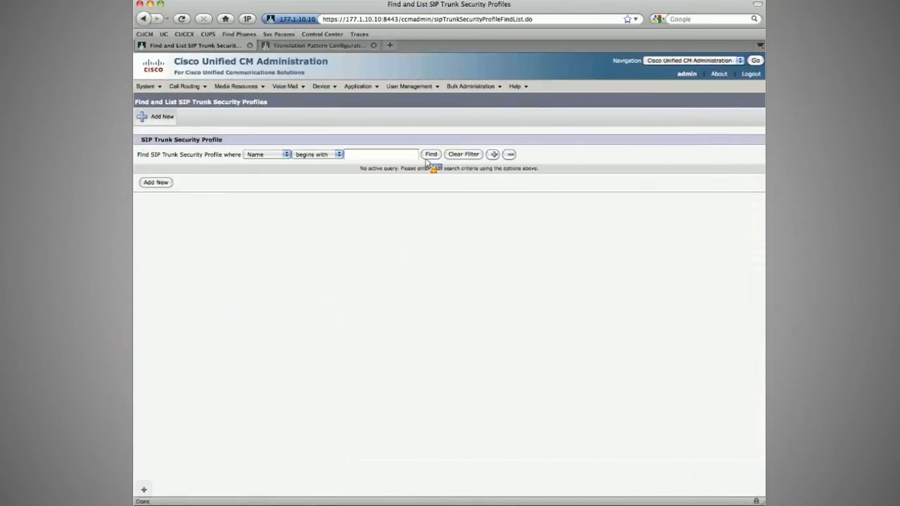
click(429, 155)
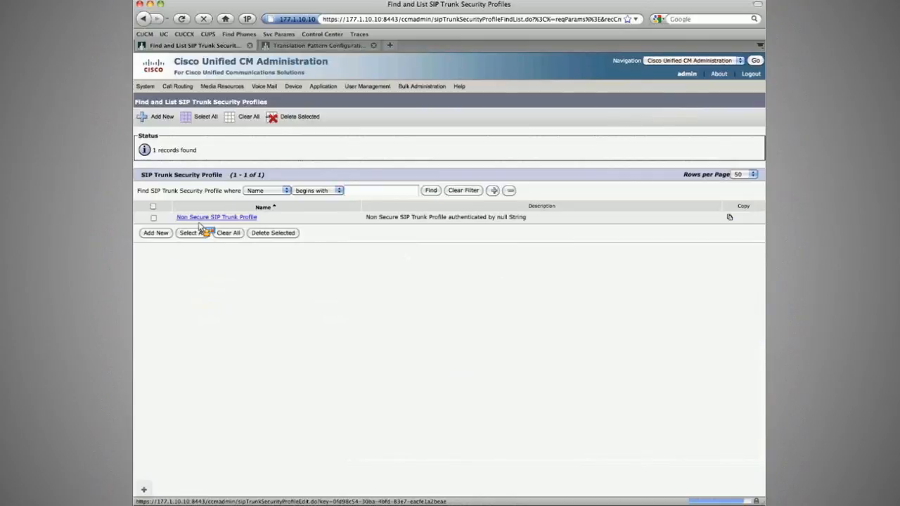
click(199, 218)
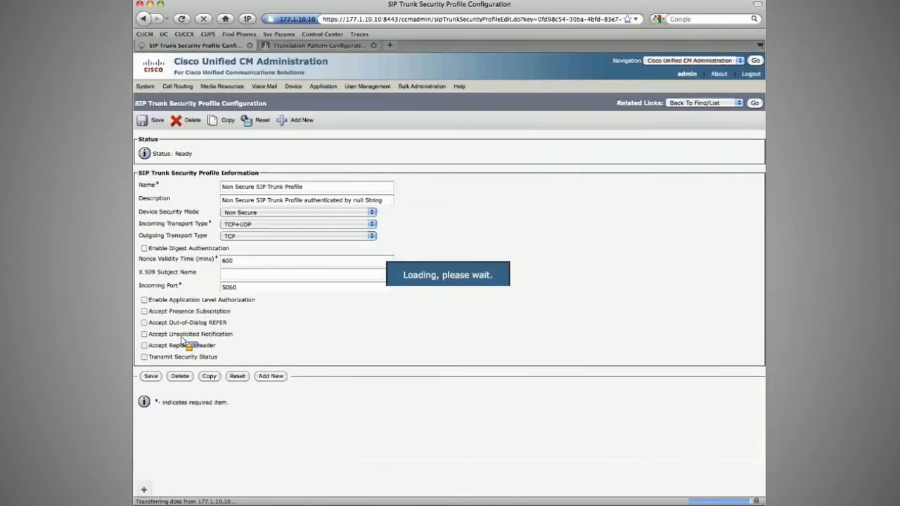
click(144, 333)
click(144, 345)
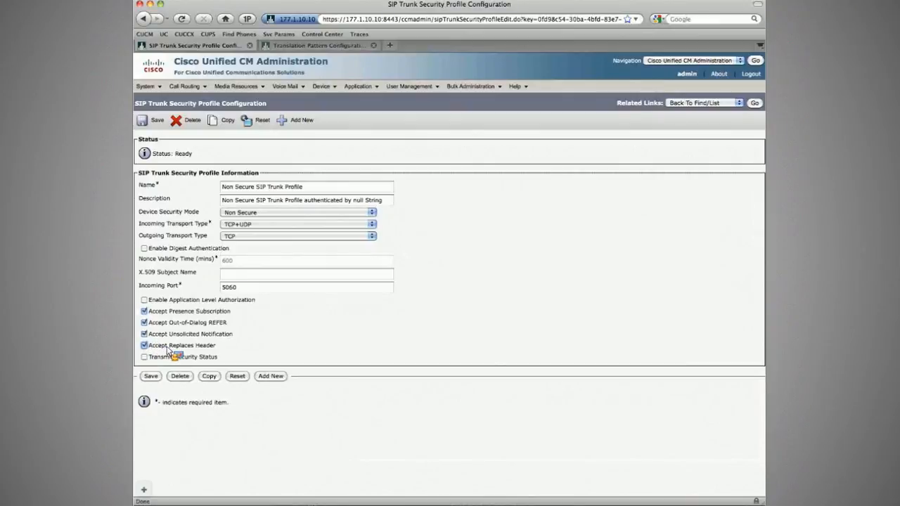
Step: Return to the trunk list, then switch to the task workbook PDF
click(323, 87)
mouse_move(326, 88)
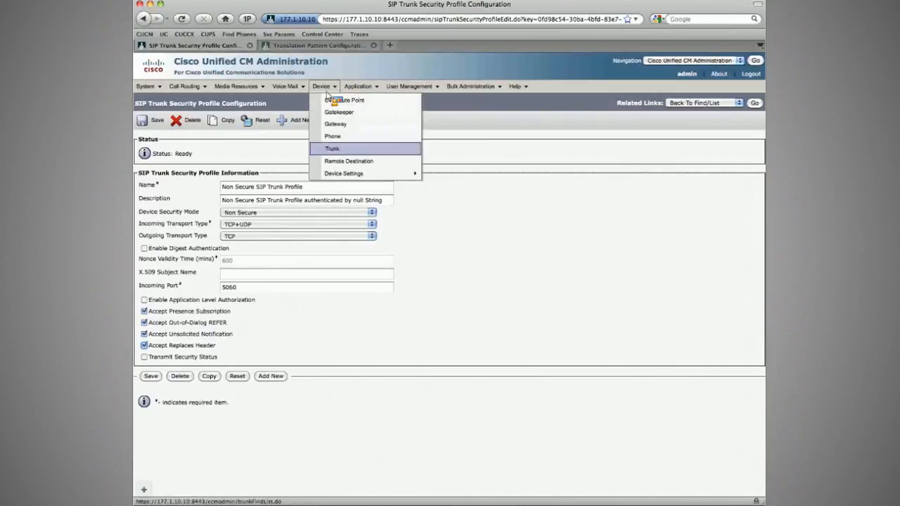
click(334, 149)
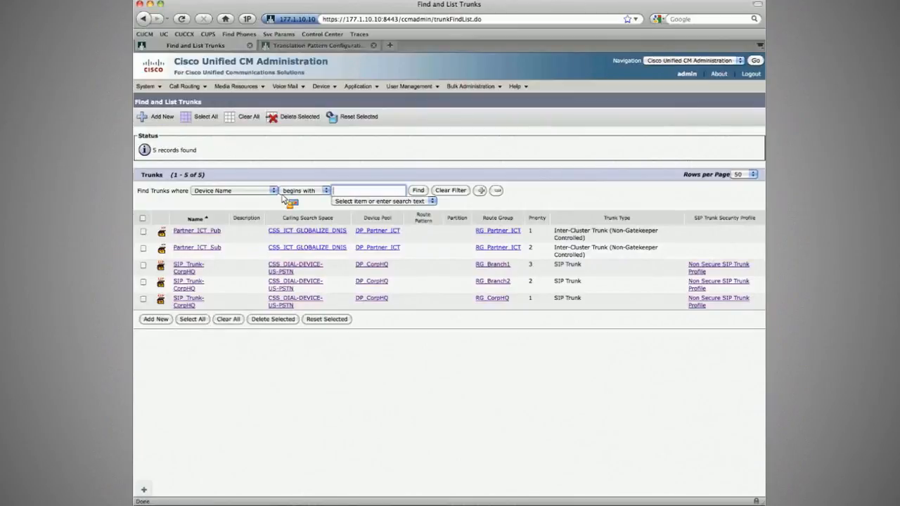
key(super+Tab)
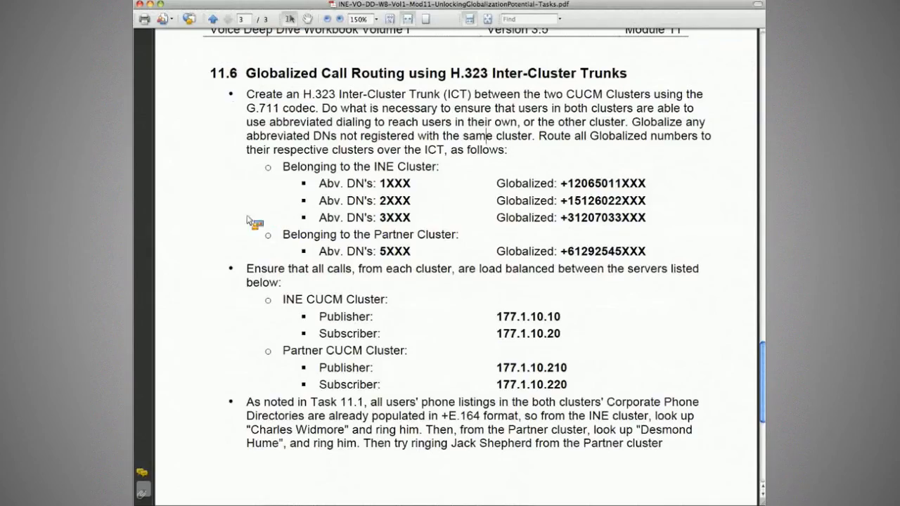